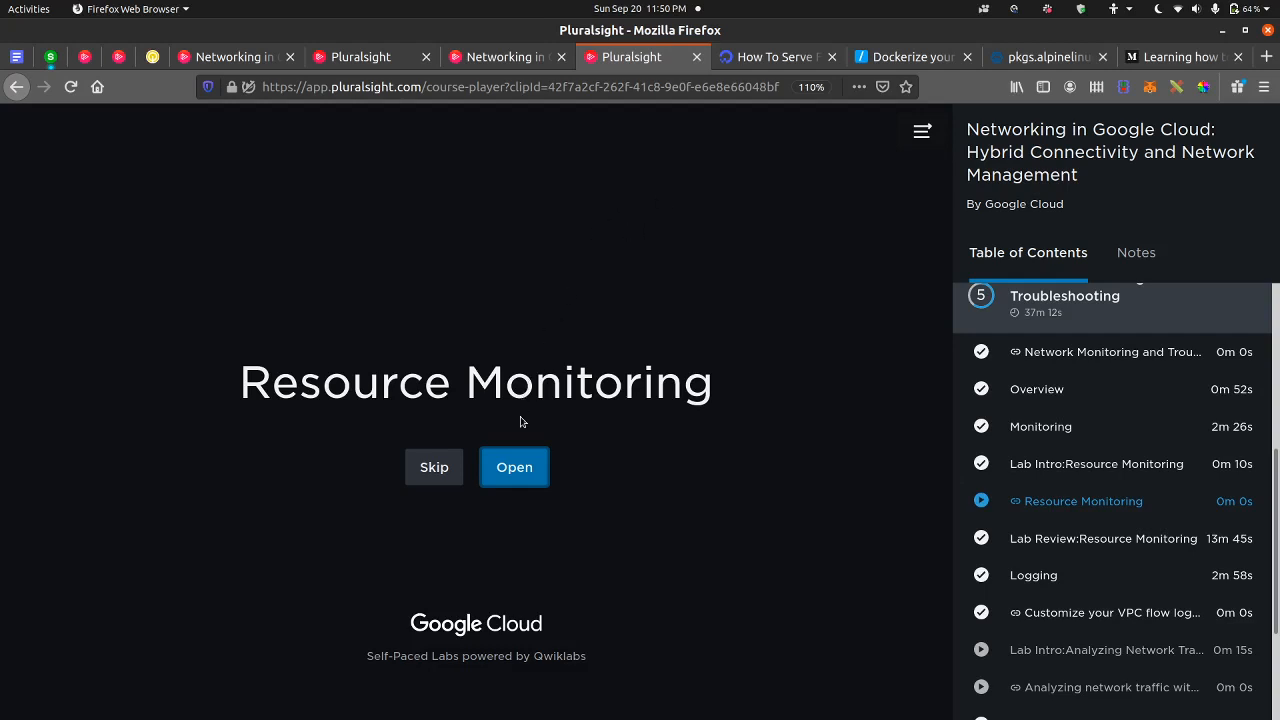
# Step: Open the Resource Monitoring lab in a private window and sign in with the saved account e-mail and password
pyautogui.rightClick(513, 467)
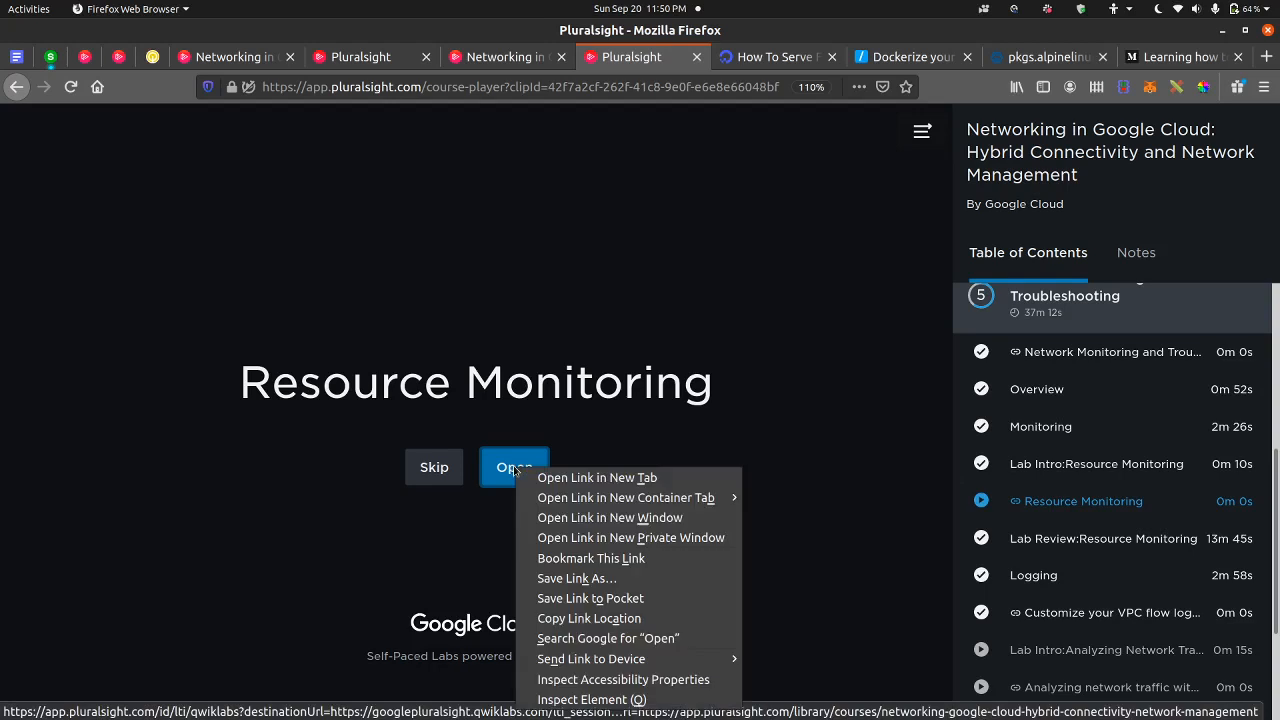
pyautogui.click(593, 537)
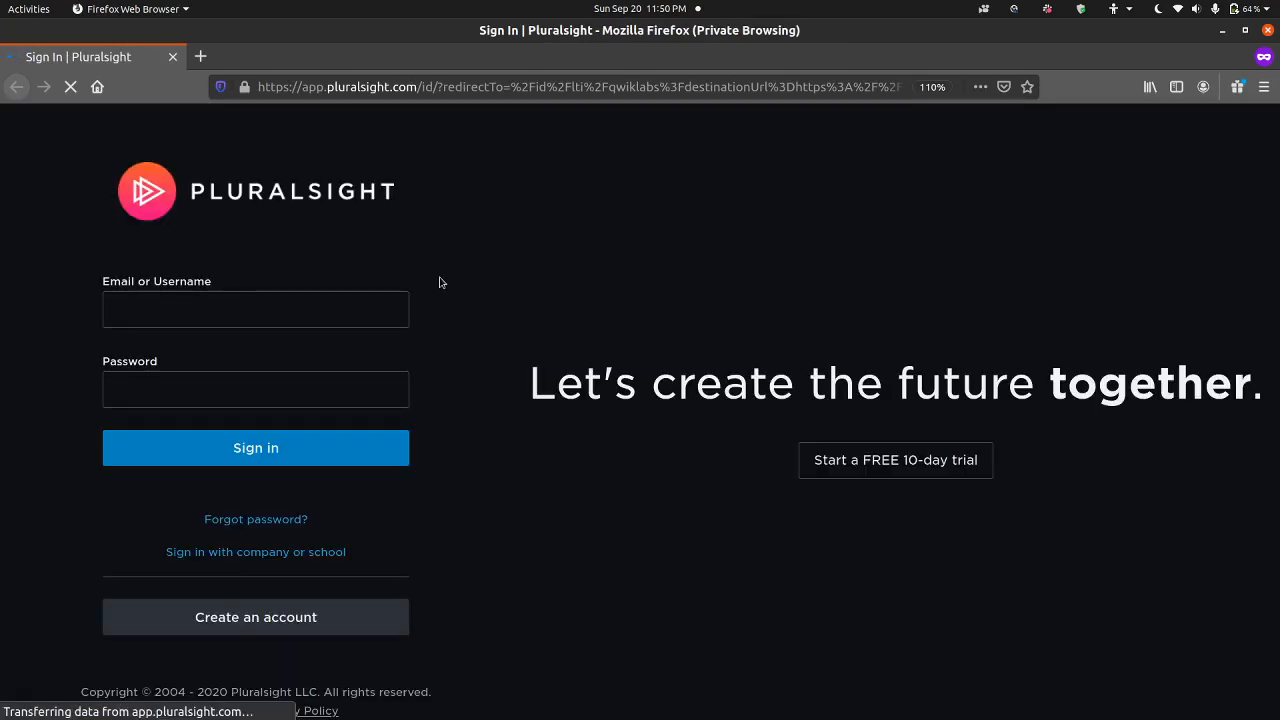
pyautogui.click(342, 310)
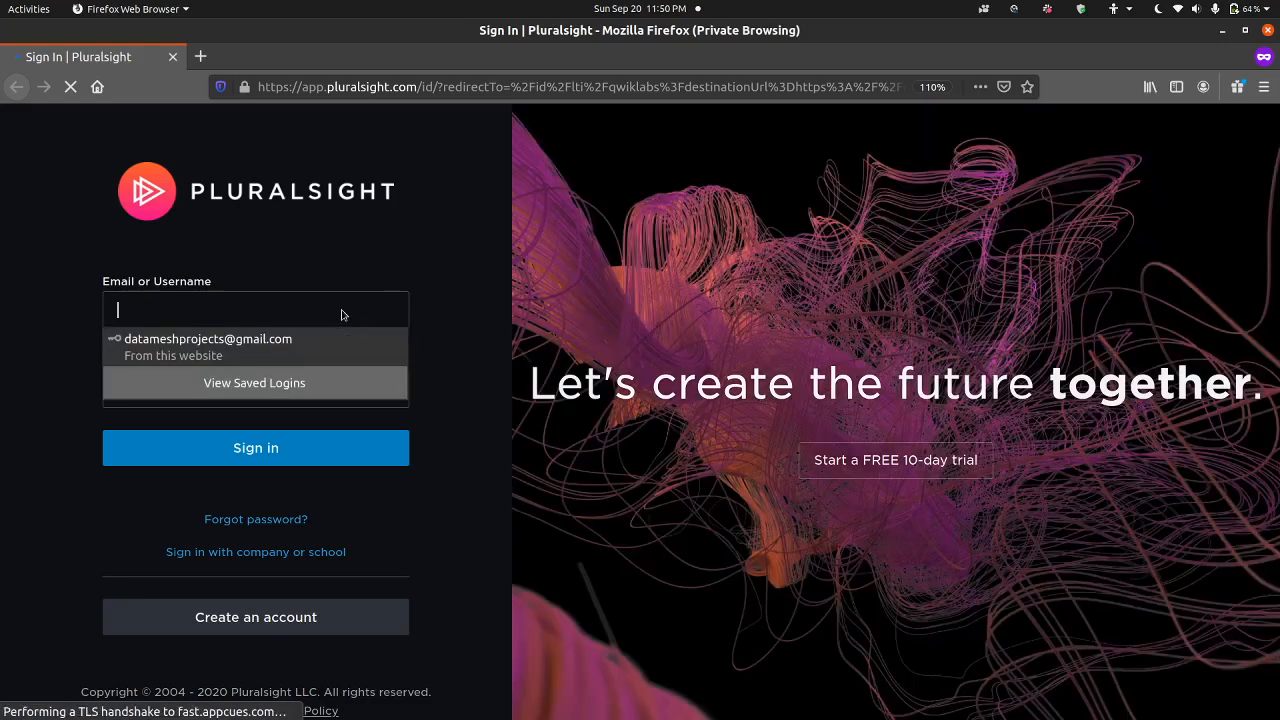
pyautogui.click(292, 345)
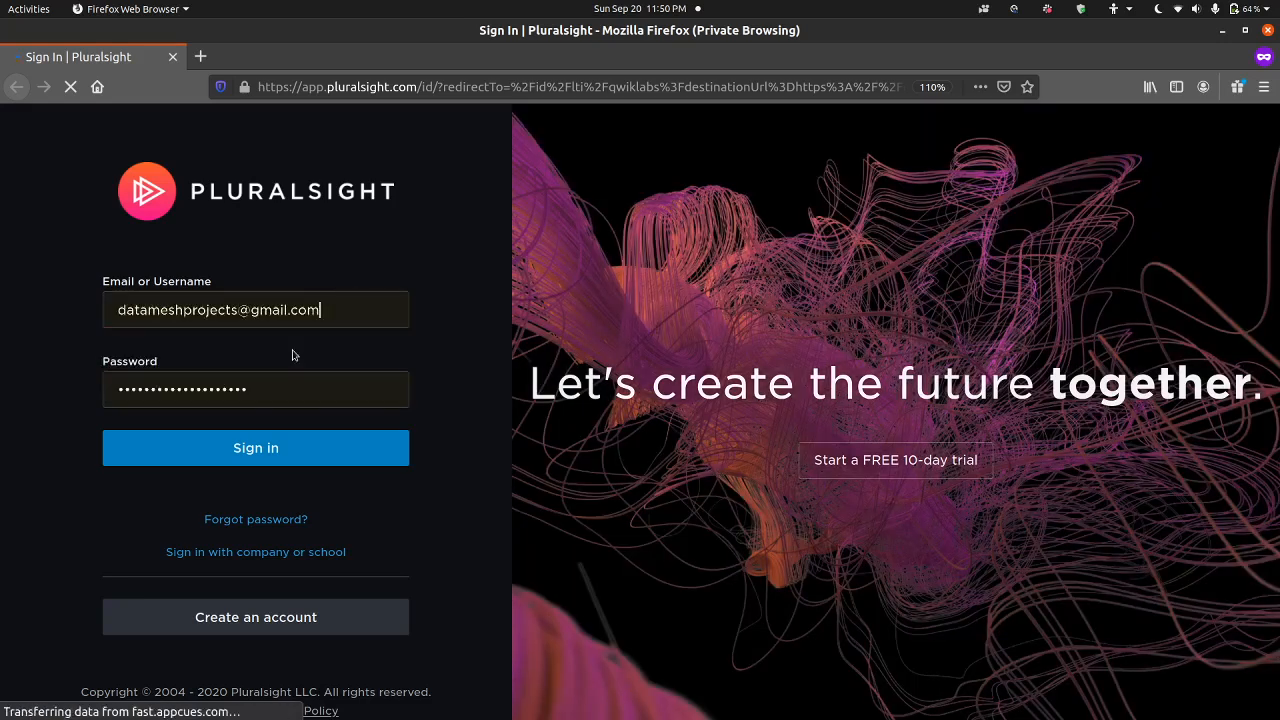
pyautogui.click(276, 449)
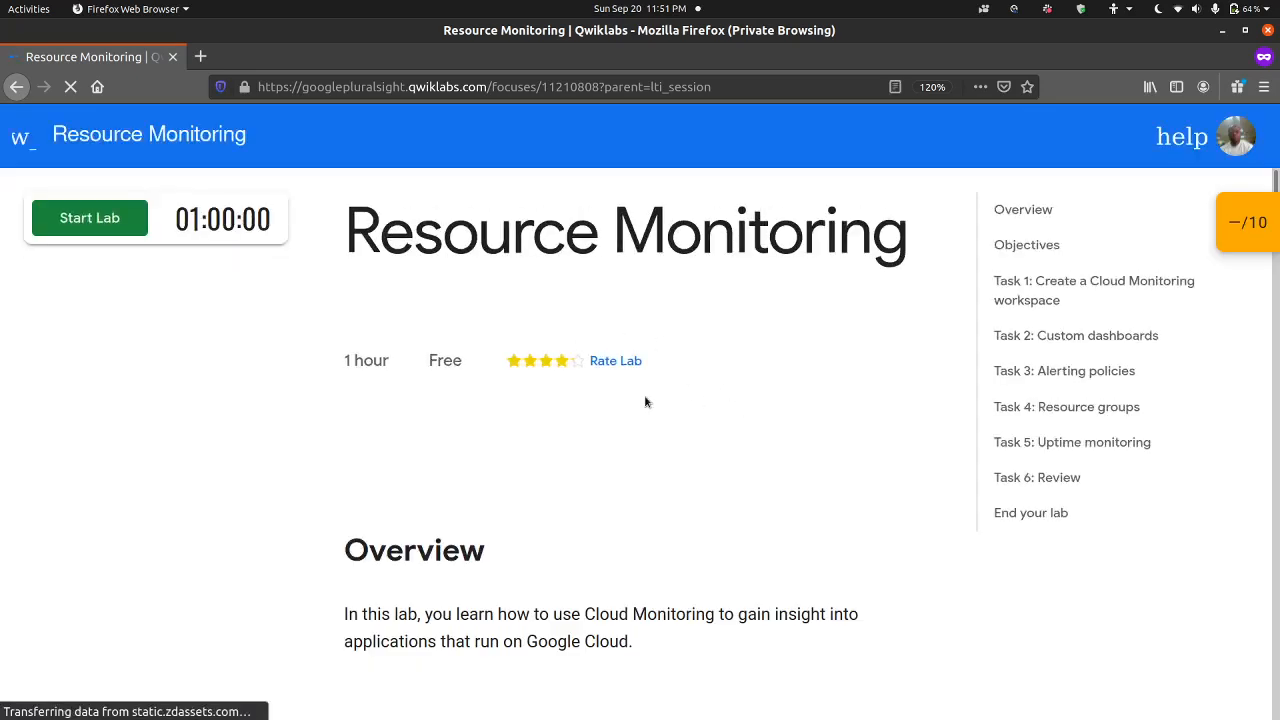
# Step: Review the lab's overview and objectives, and check which checkpoints it scores
pyautogui.scroll(-5, 645, 402)
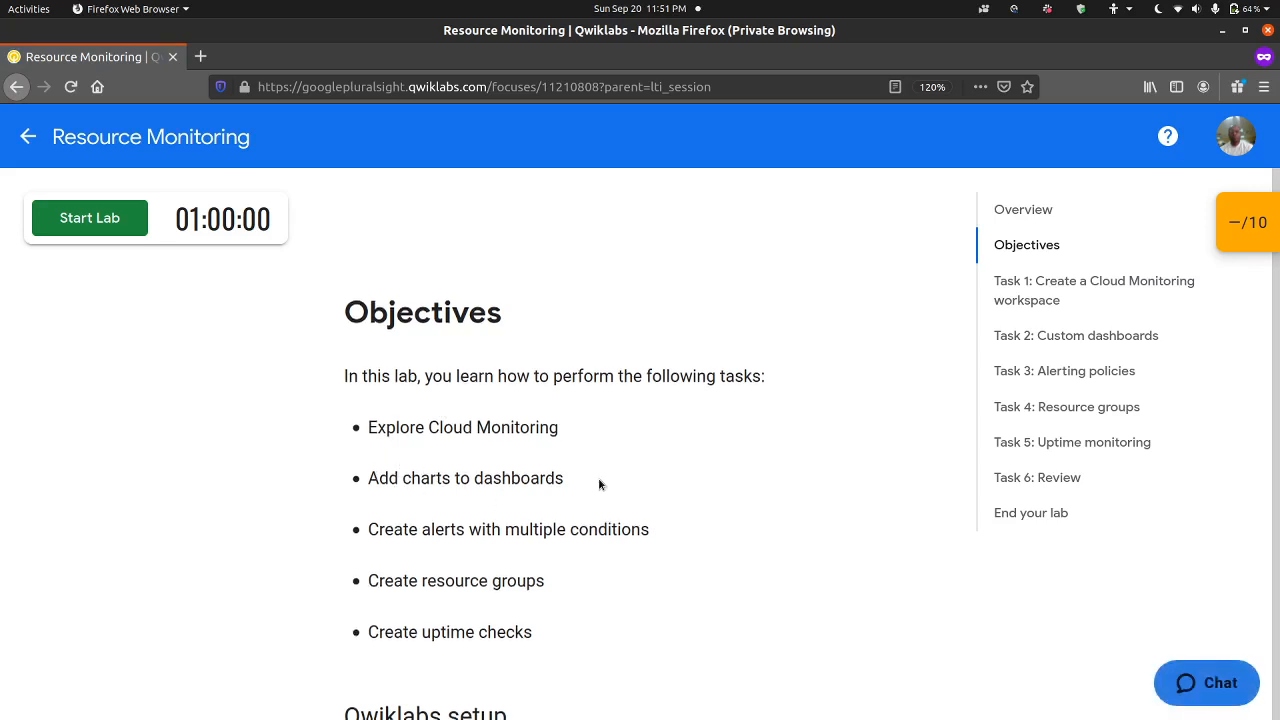
pyautogui.scroll(-3, 610, 478)
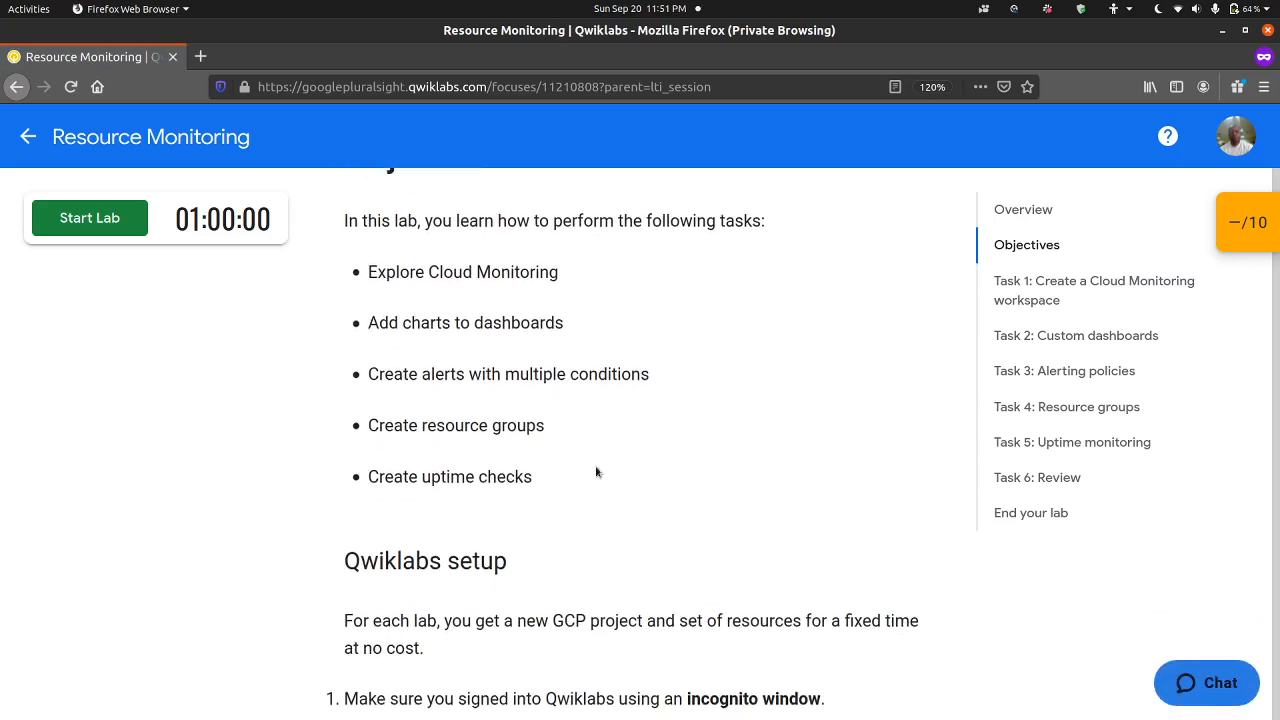
pyautogui.scroll(9, 544, 455)
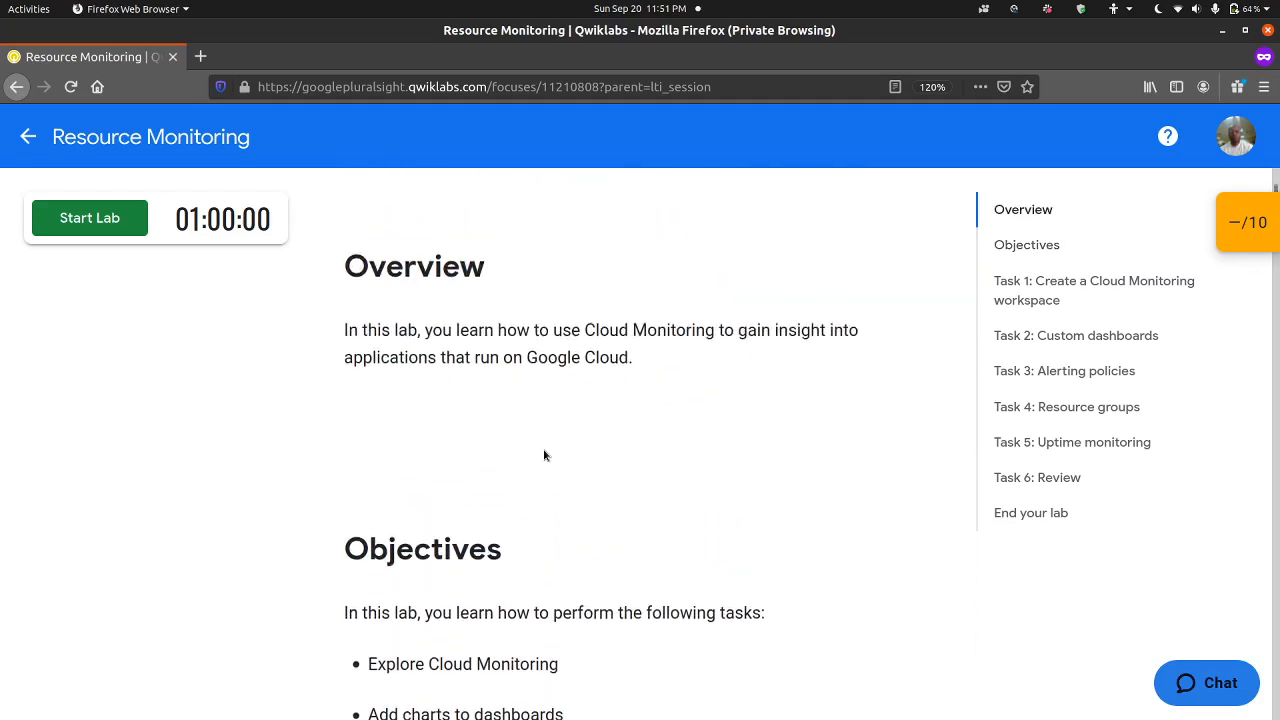
pyautogui.scroll(4, 561, 471)
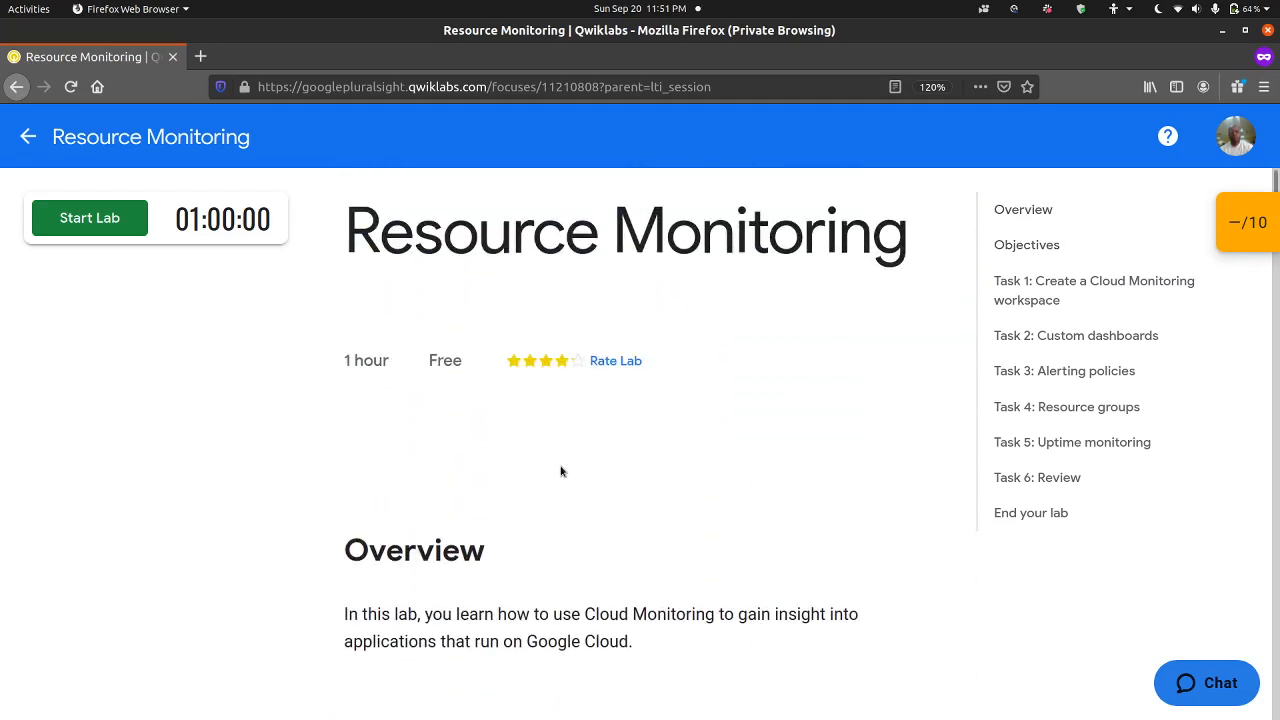
pyautogui.moveTo(1257, 232)
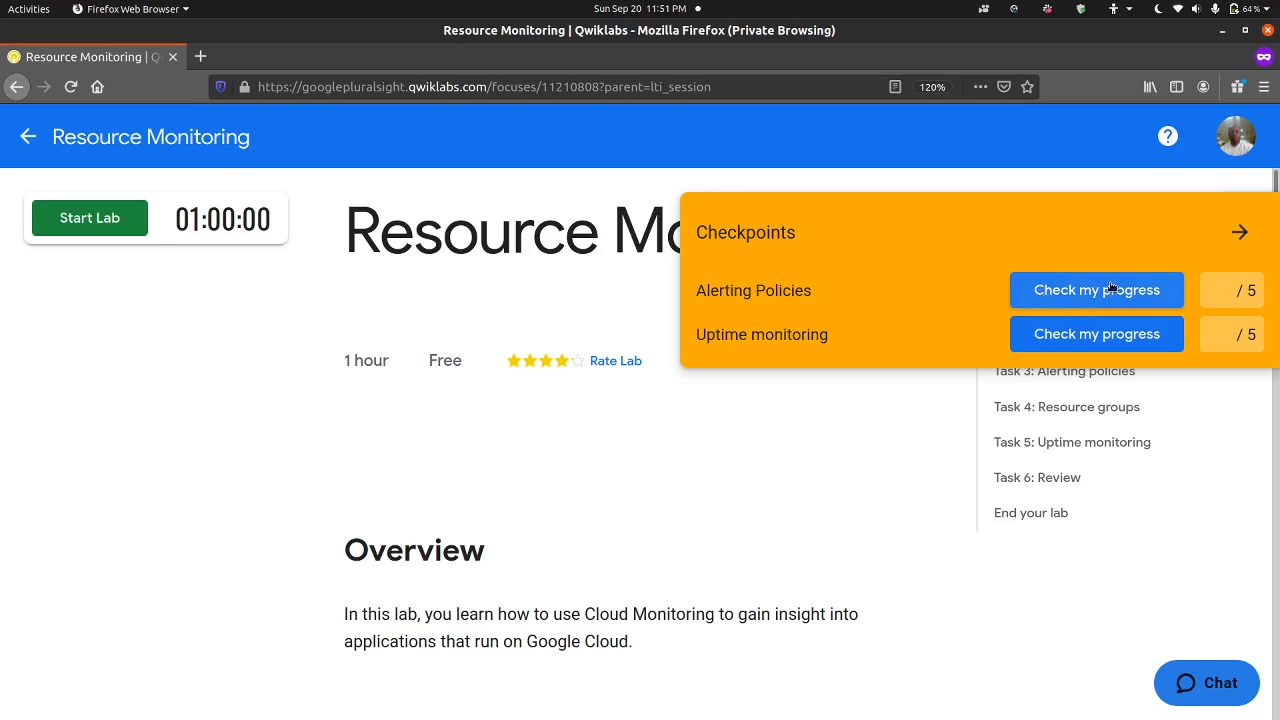
pyautogui.click(1242, 231)
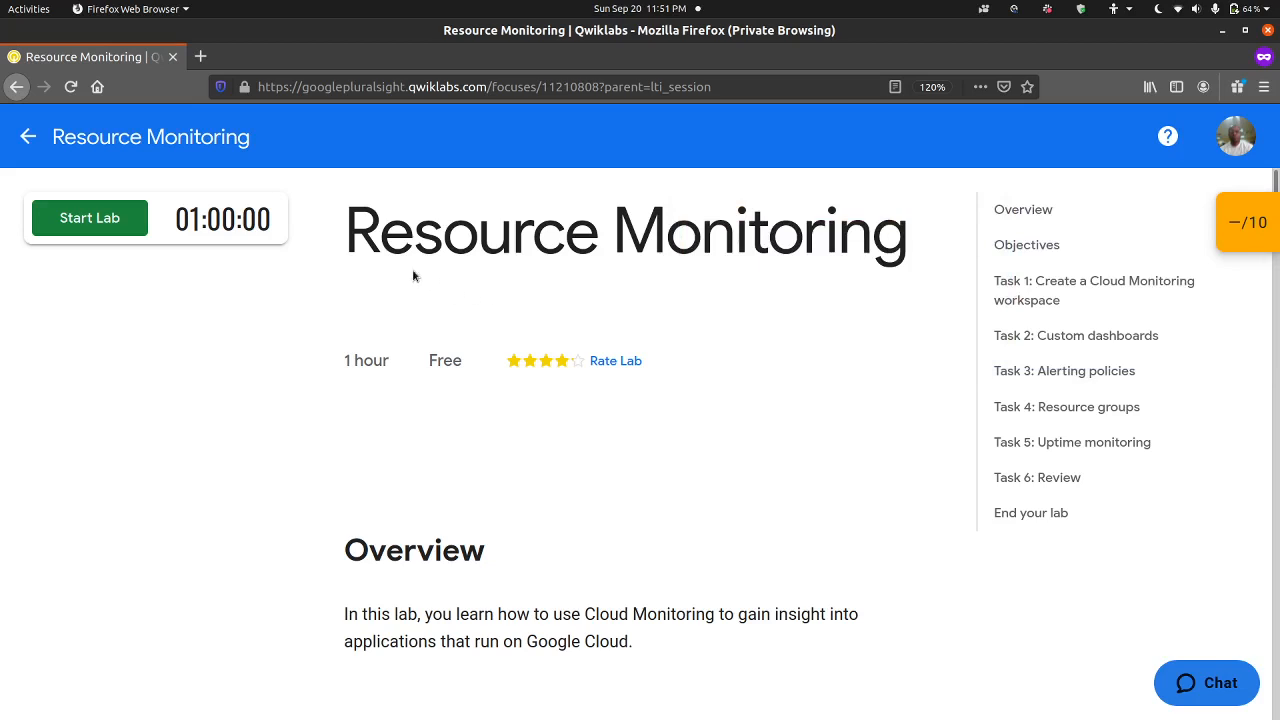
# Step: Start the lab and complete the robot check by selecting the crosswalk and traffic light squares
pyautogui.click(112, 228)
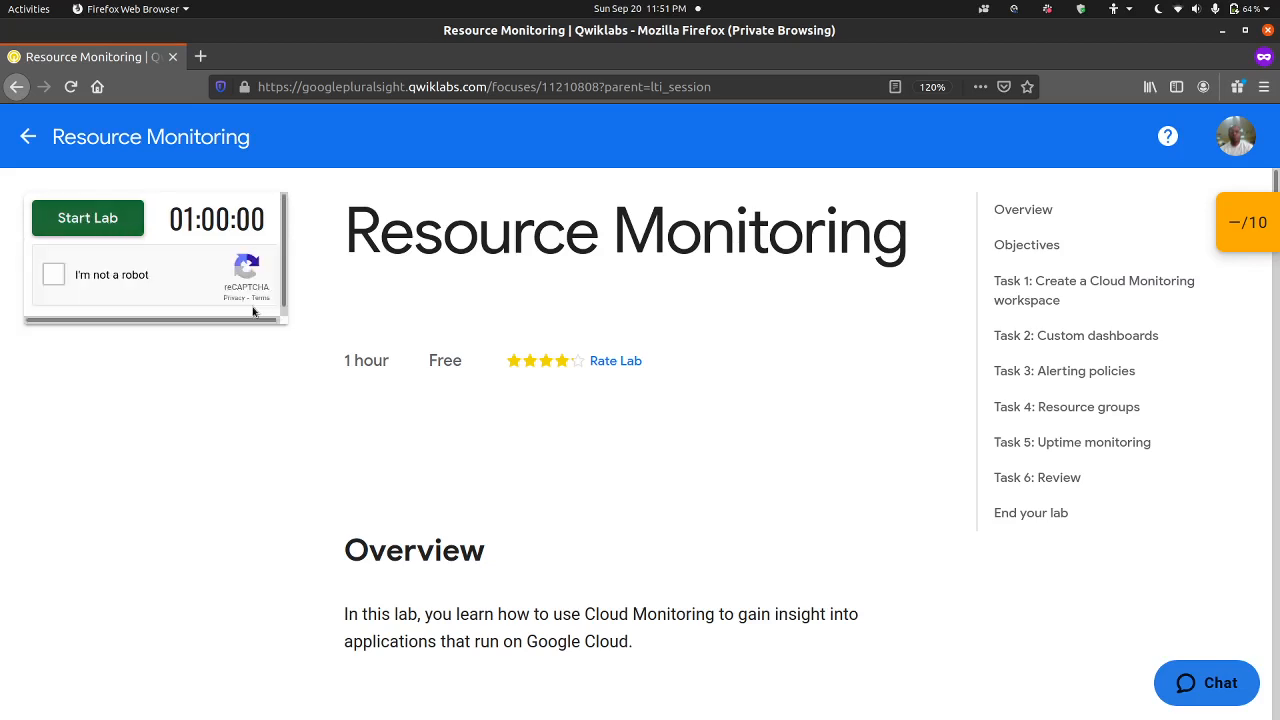
pyautogui.click(54, 274)
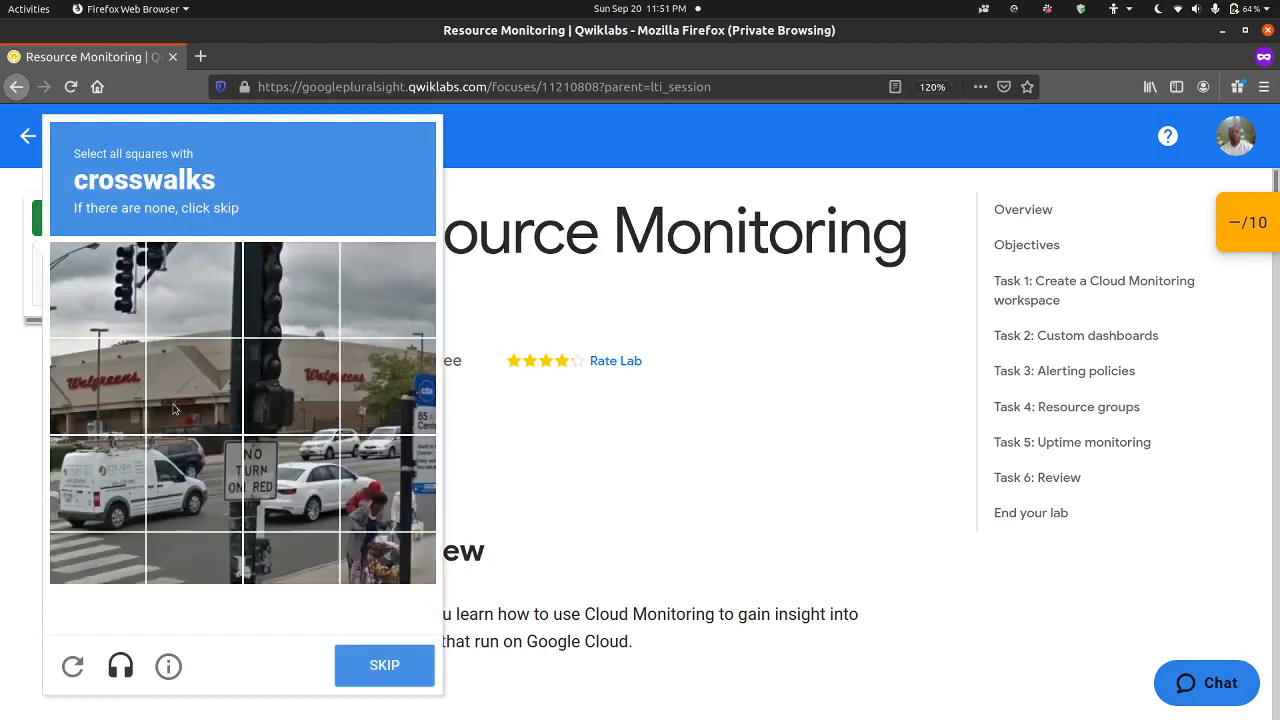
pyautogui.click(98, 557)
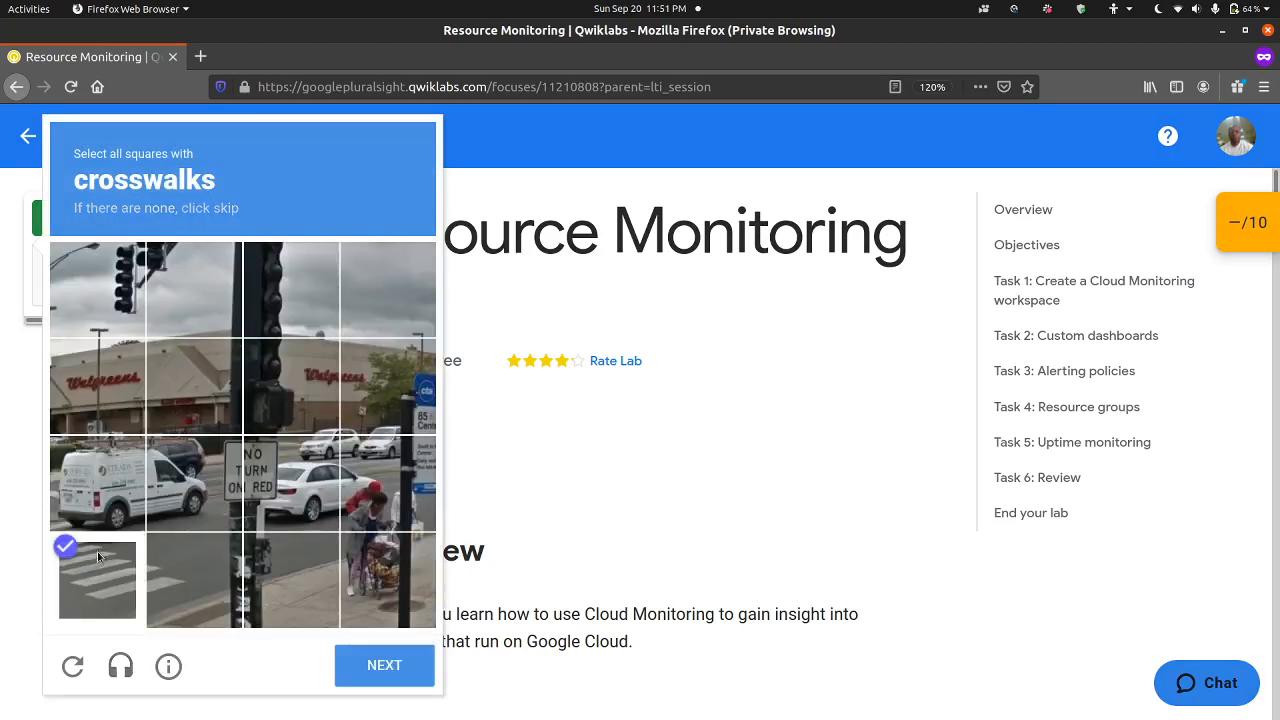
pyautogui.click(170, 589)
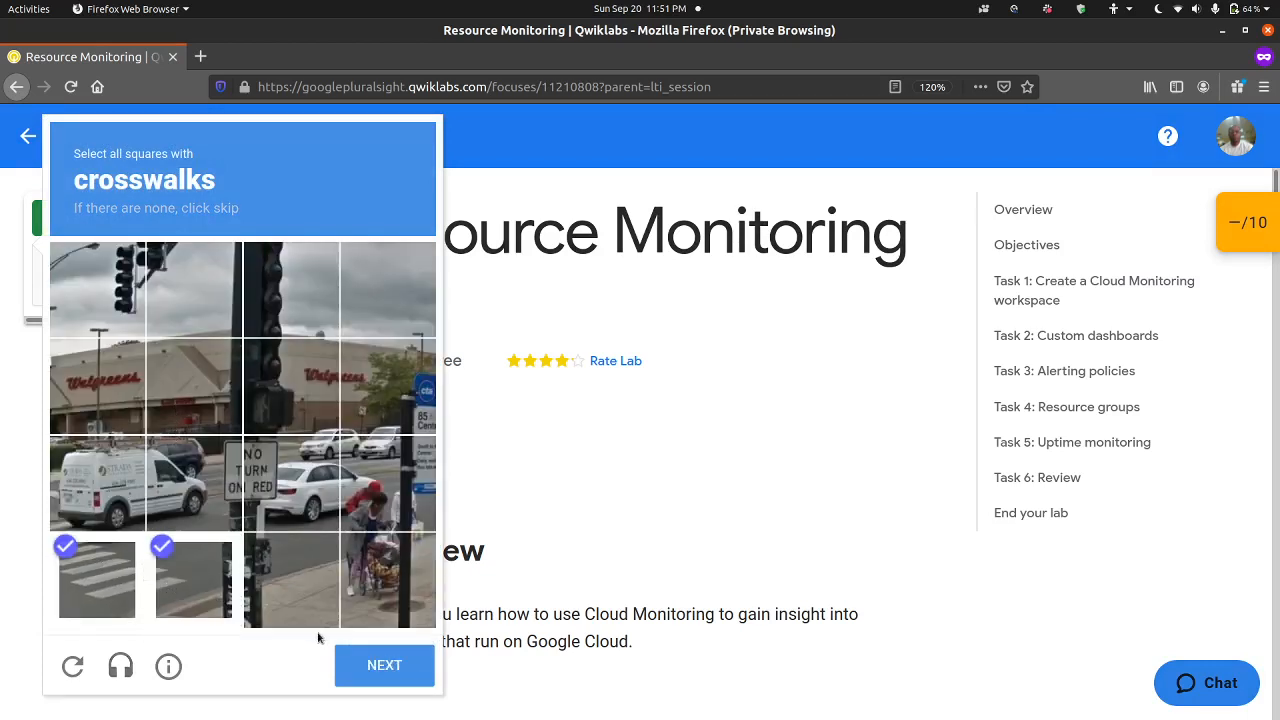
pyautogui.click(366, 671)
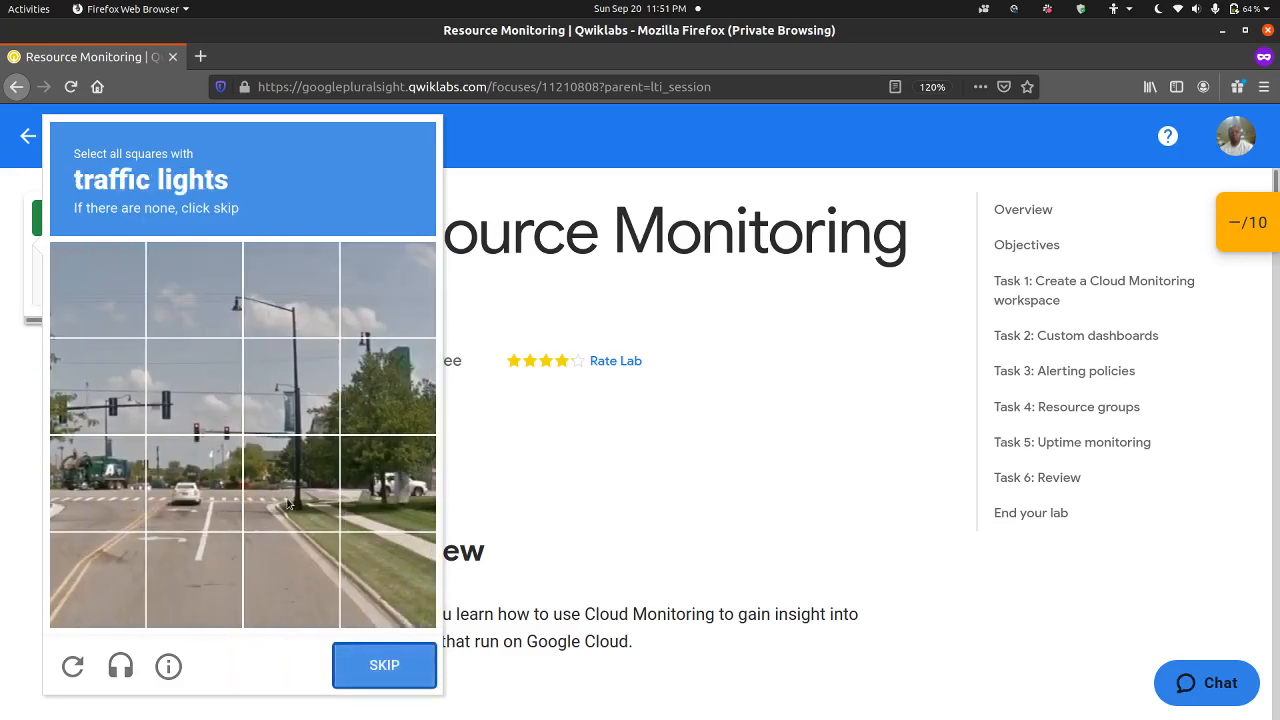
pyautogui.click(113, 405)
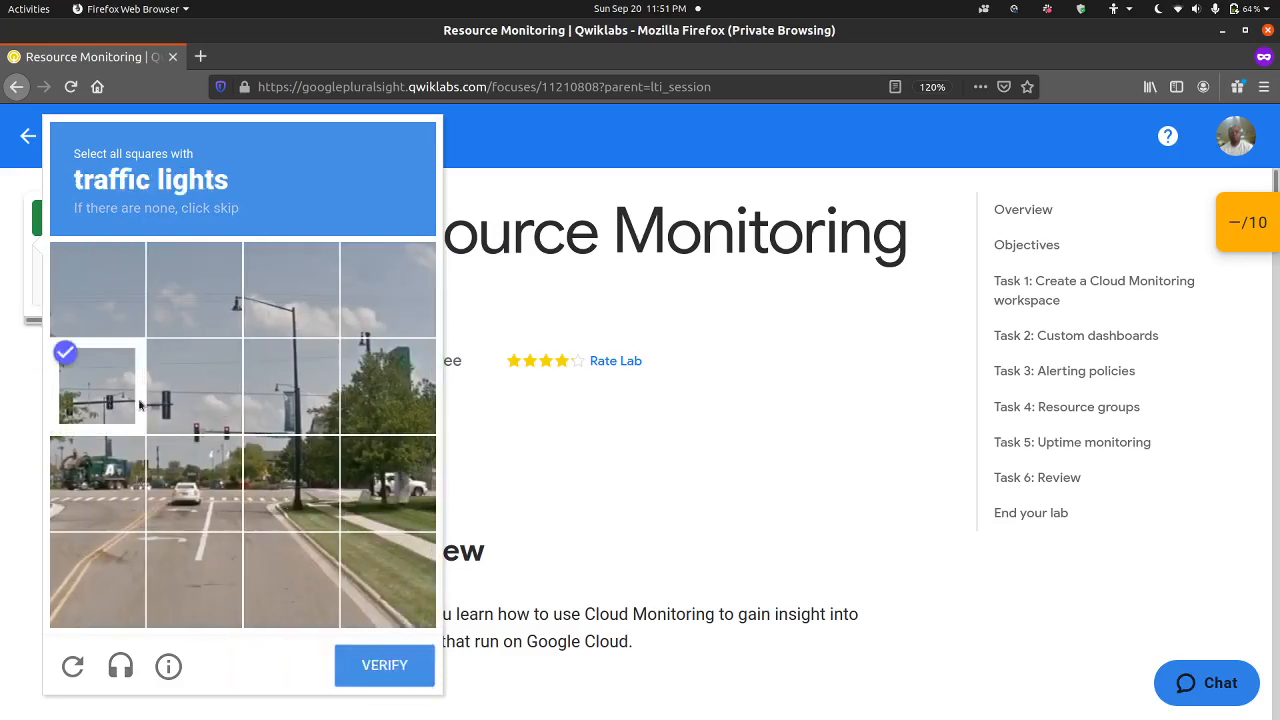
pyautogui.click(181, 410)
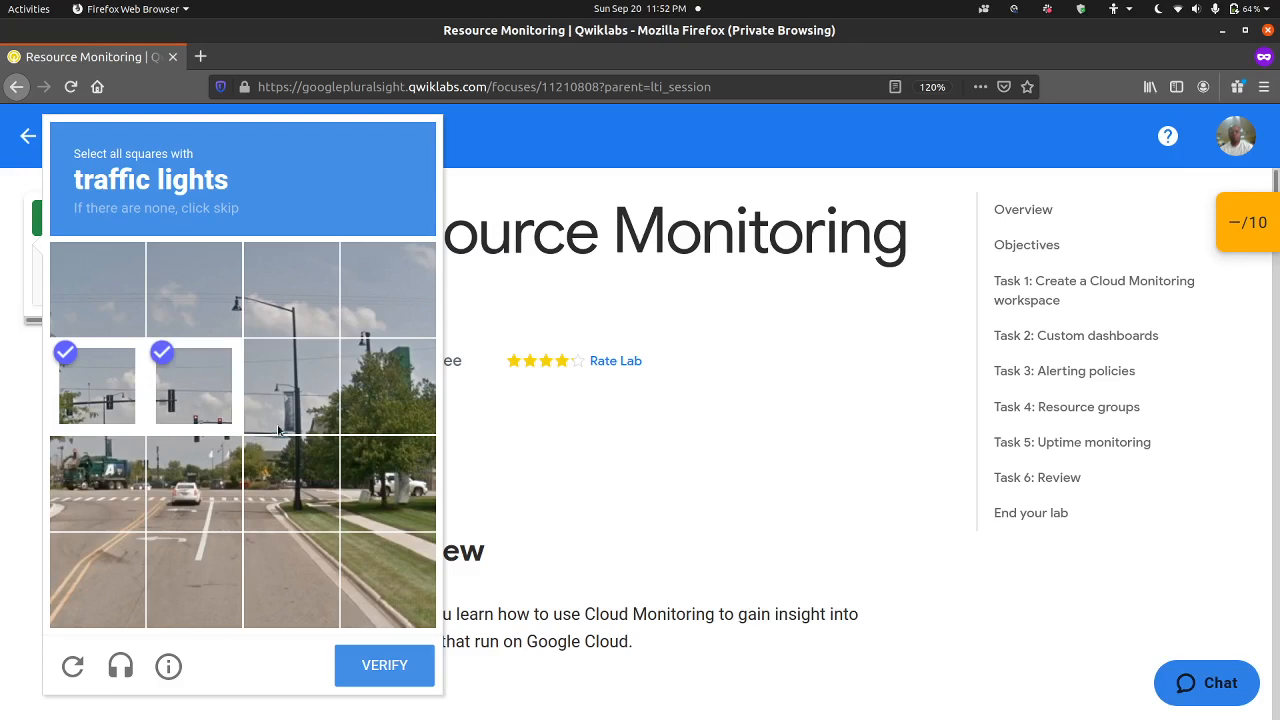
pyautogui.click(210, 451)
pyautogui.click(368, 667)
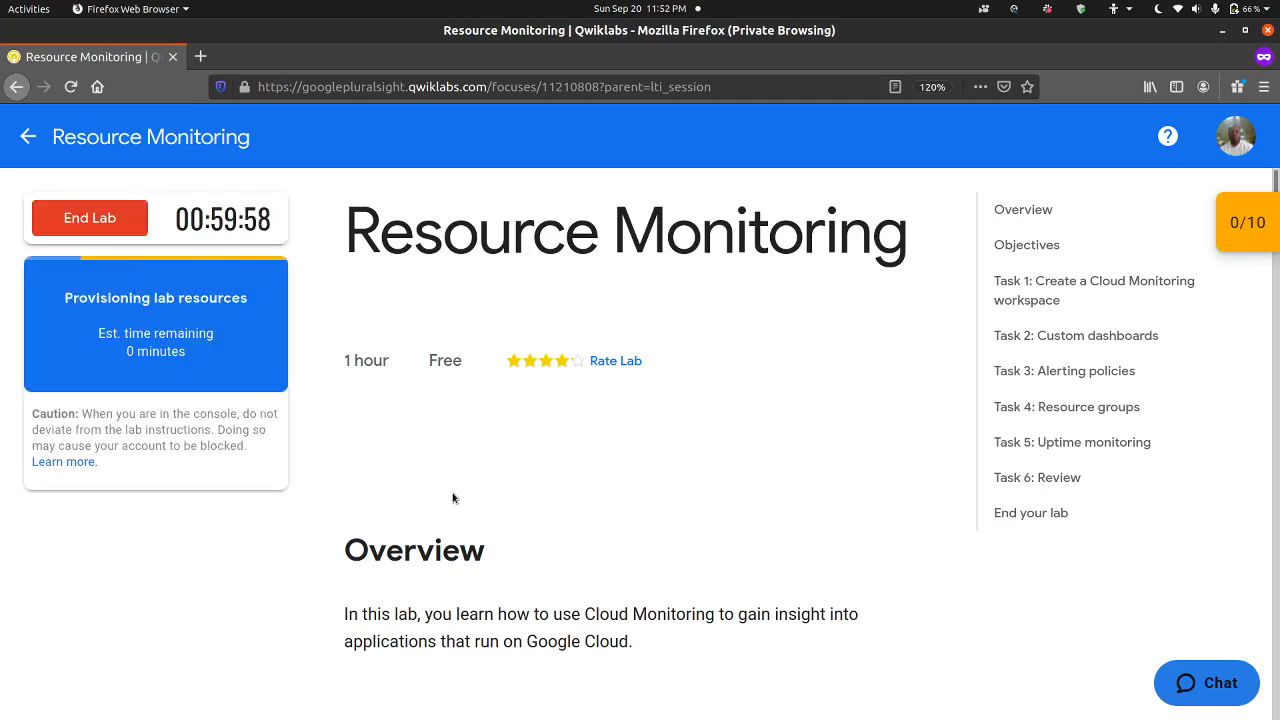
# Step: Read the Qwiklabs setup instructions and the opening of Task 1 on verifying the resources to monitor
pyautogui.scroll(-15, 453, 497)
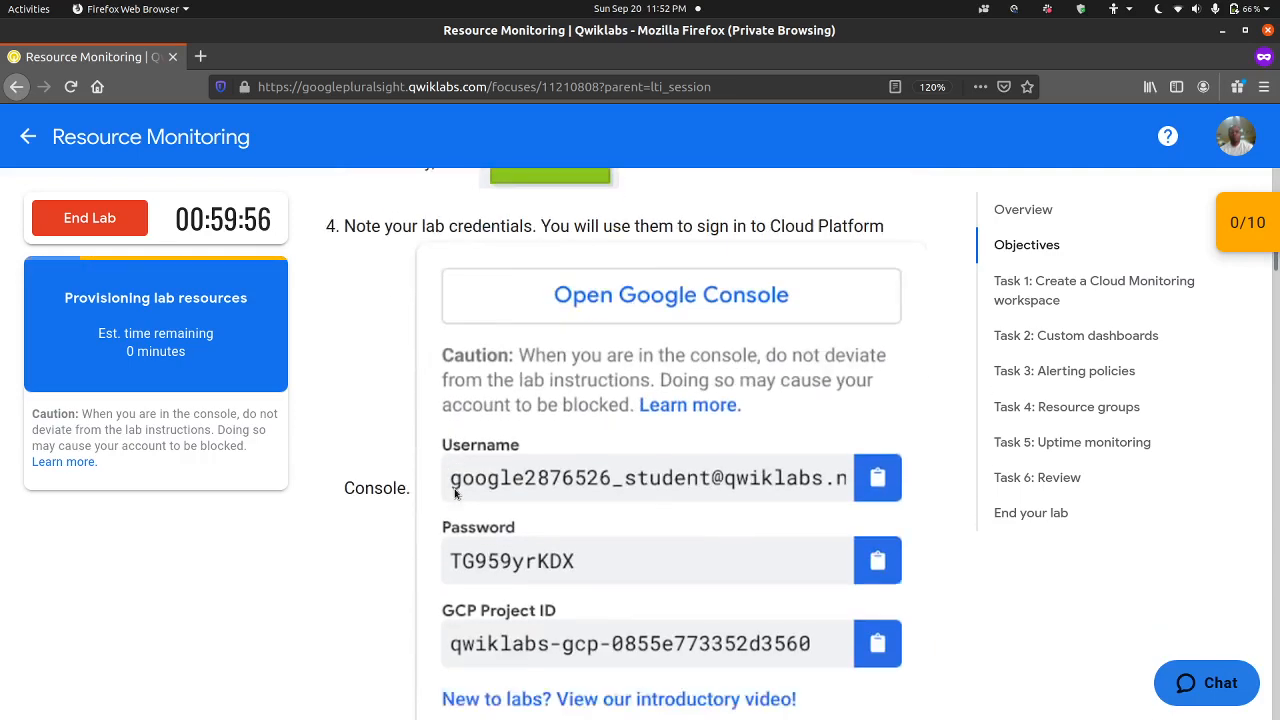
pyautogui.scroll(-5, 455, 493)
pyautogui.scroll(5, 430, 420)
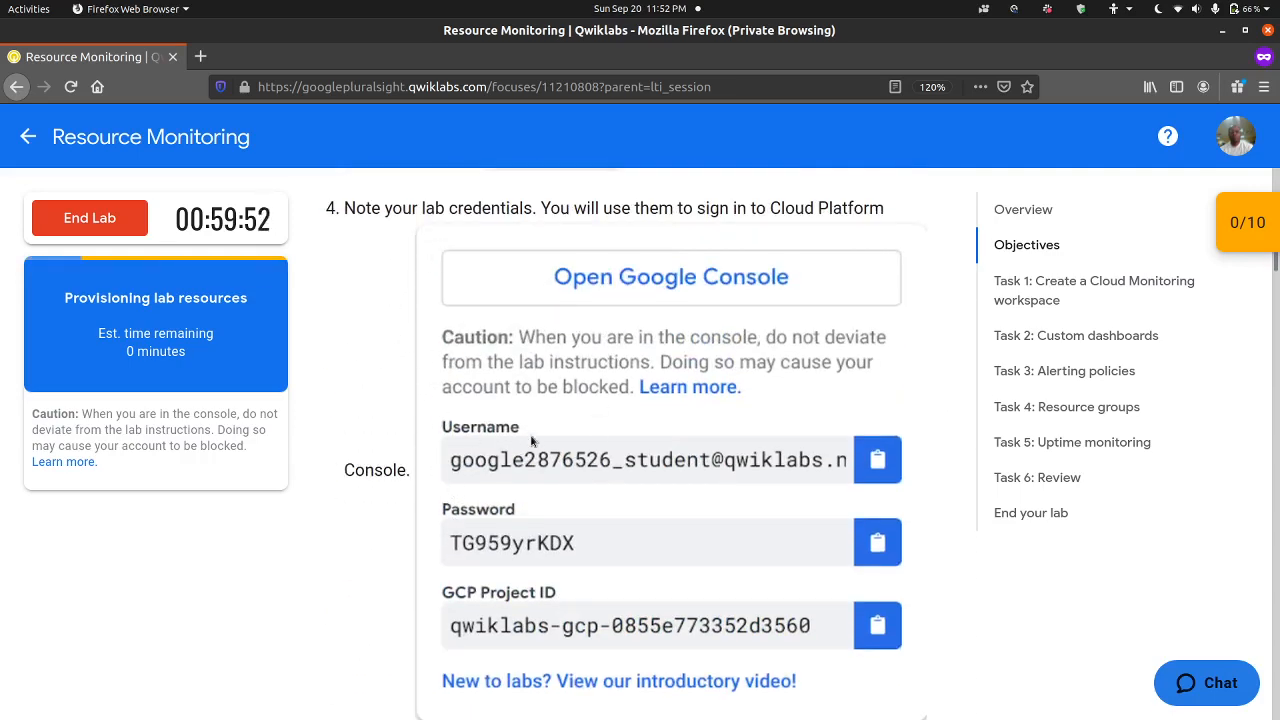
pyautogui.scroll(-10, 461, 481)
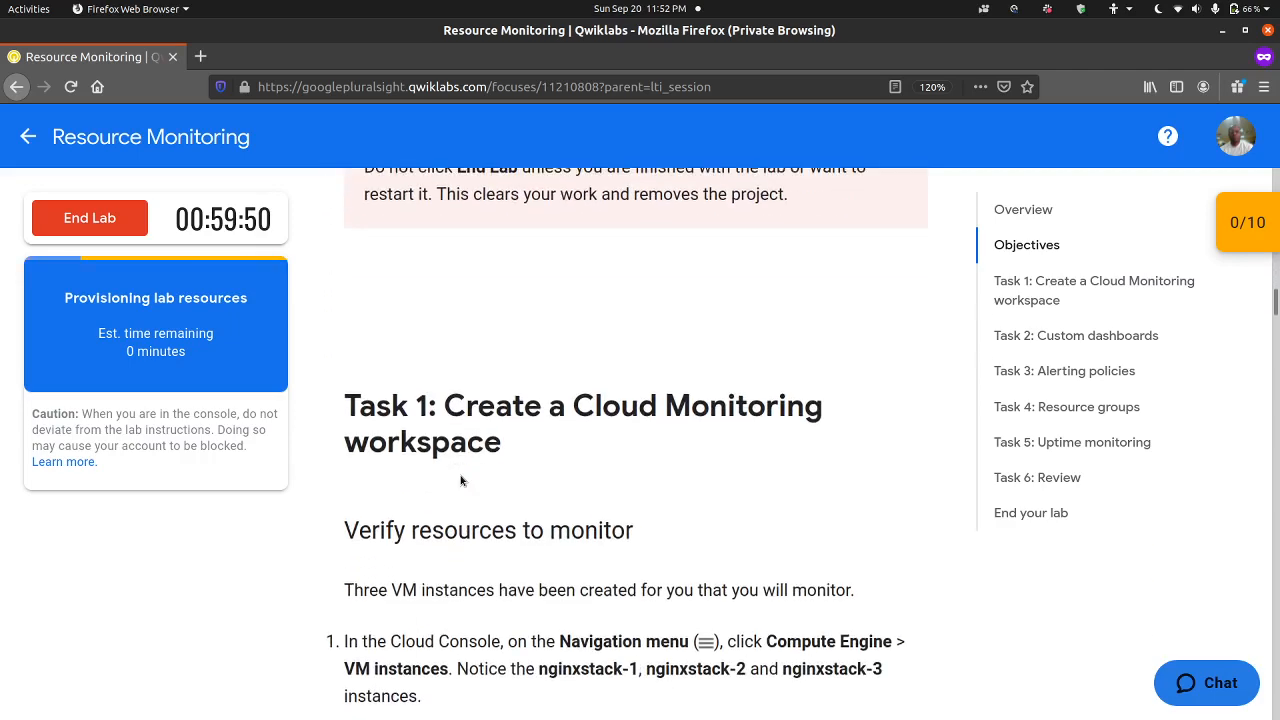
pyautogui.scroll(-3, 461, 481)
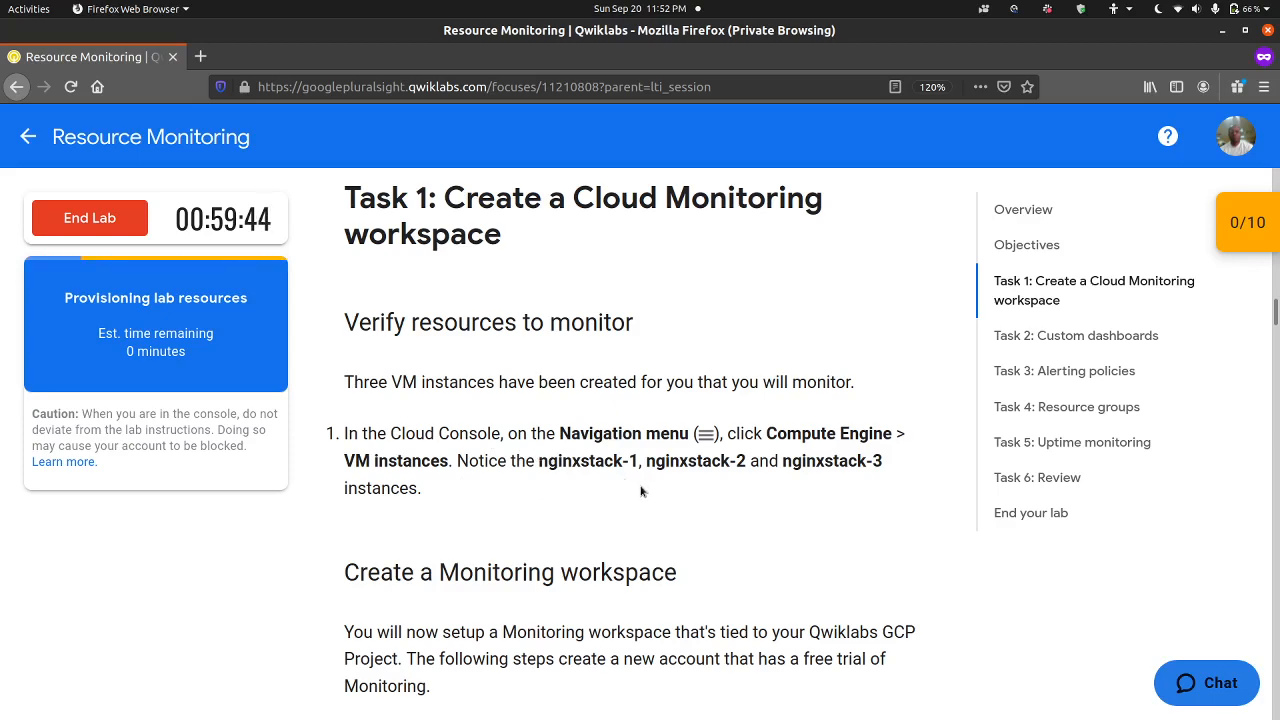
pyautogui.scroll(-1, 641, 490)
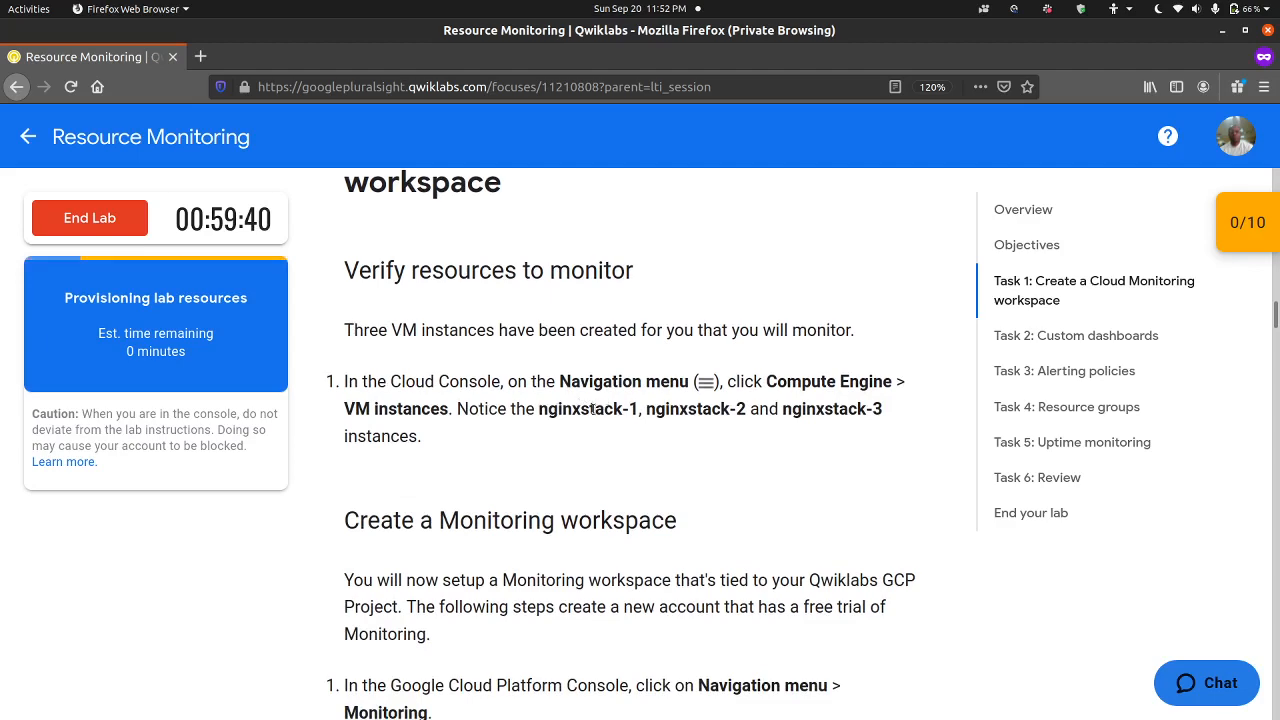
pyautogui.click(1263, 87)
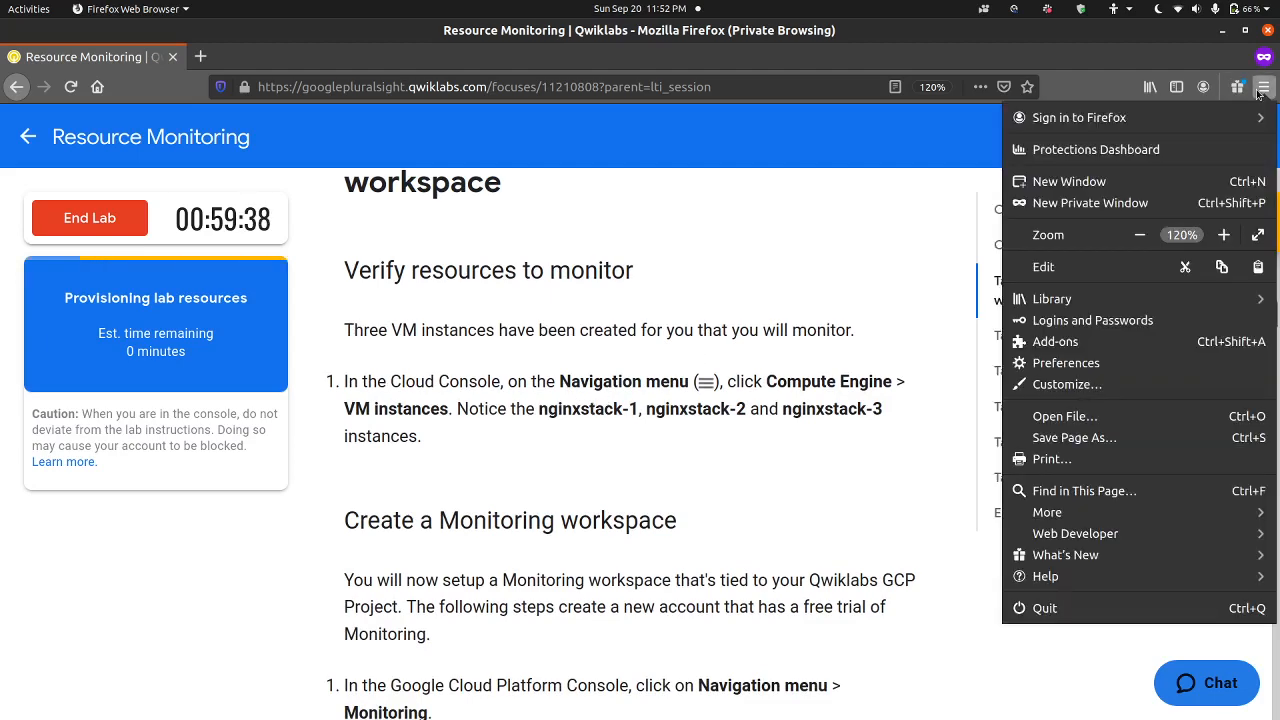
pyautogui.click(980, 232)
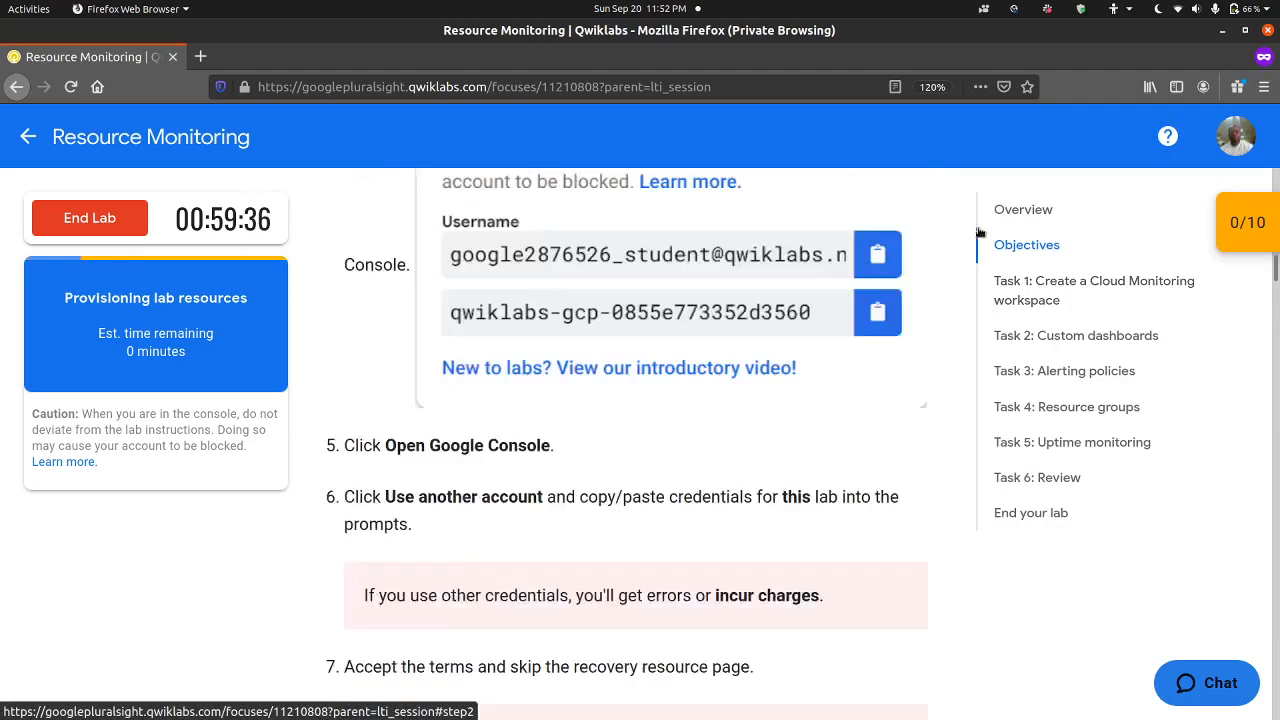
# Step: Go to Task 1 and read its instructions on creating a Monitoring workspace, through to the start of Task 2
pyautogui.click(1010, 281)
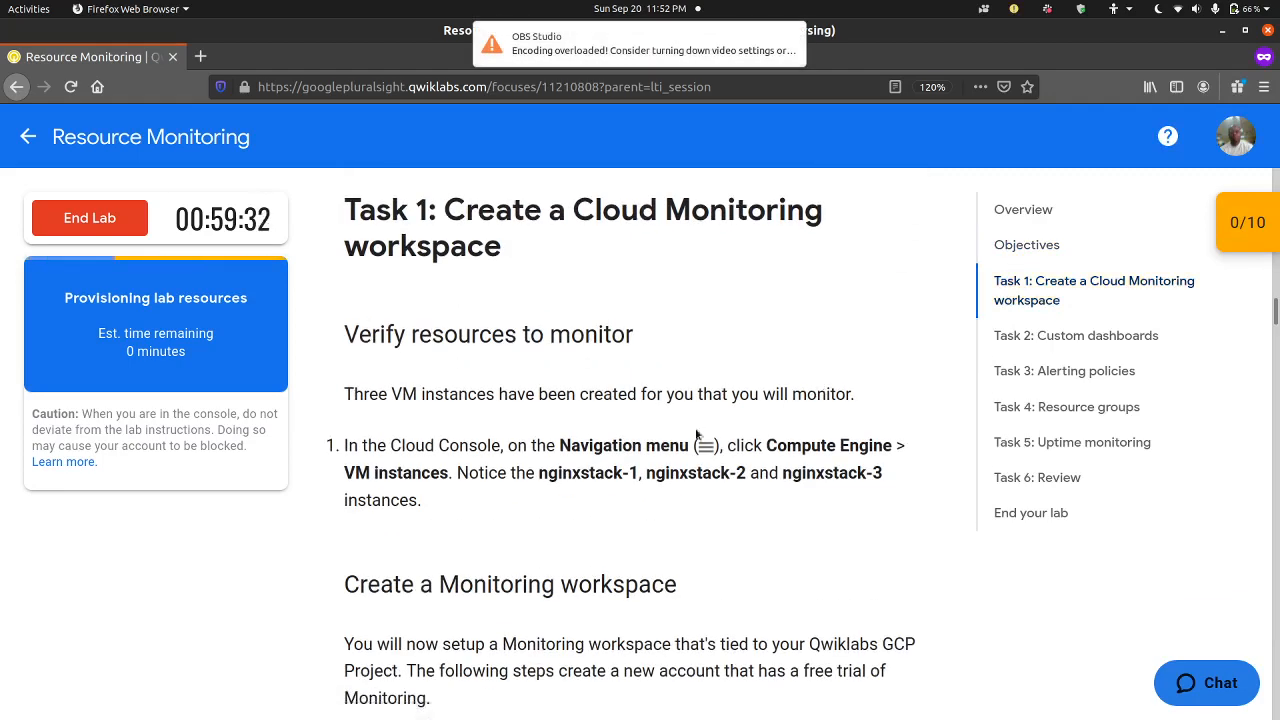
pyautogui.scroll(-2, 698, 428)
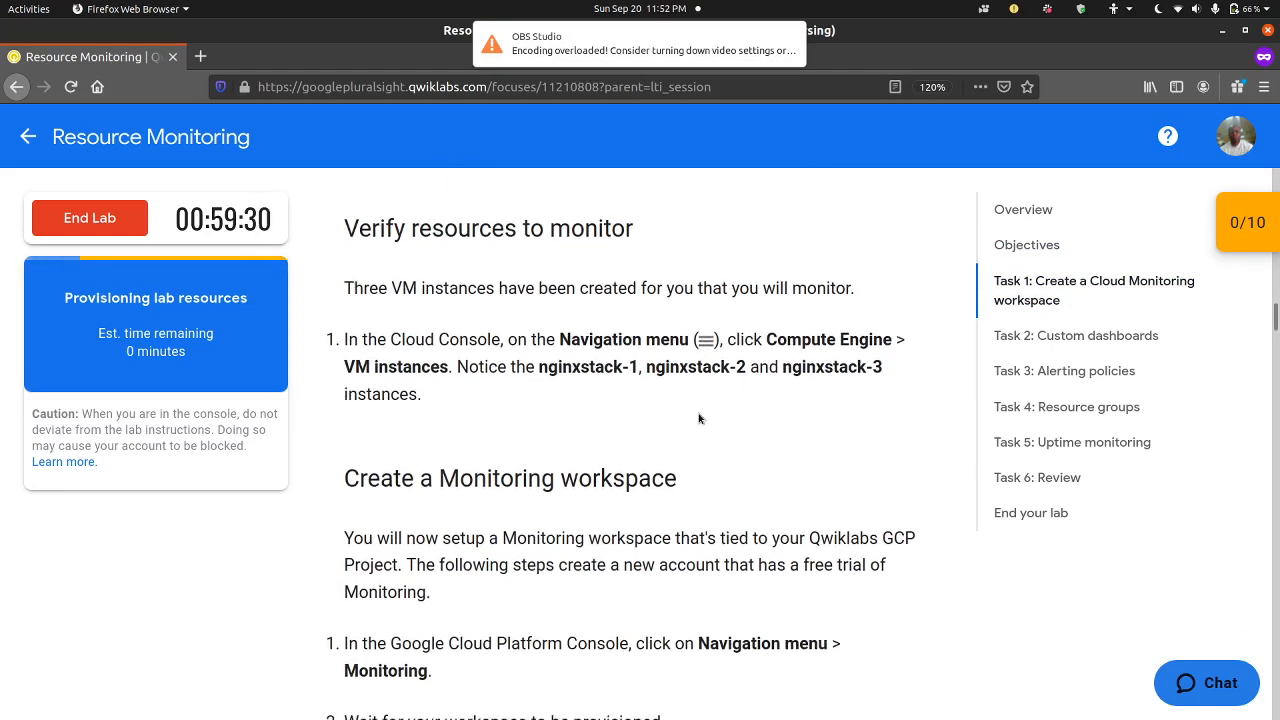
pyautogui.scroll(-1, 698, 418)
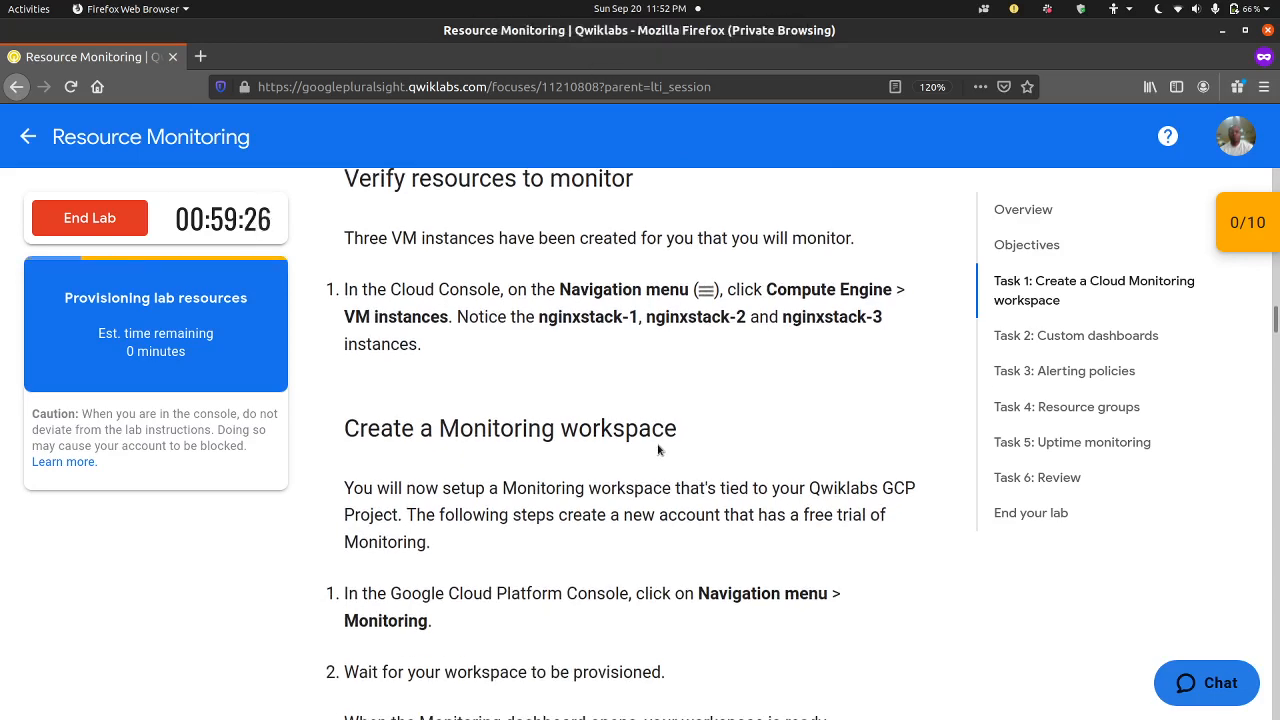
pyautogui.scroll(-2, 660, 445)
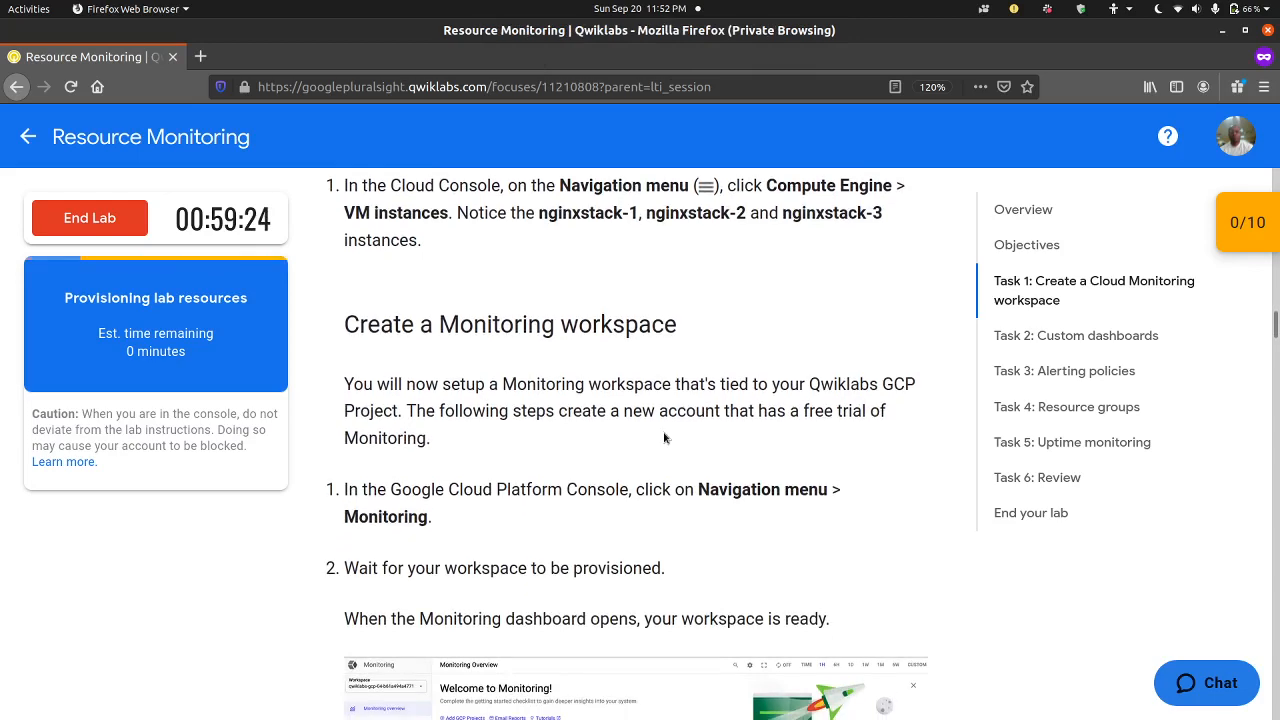
pyautogui.scroll(-1, 664, 437)
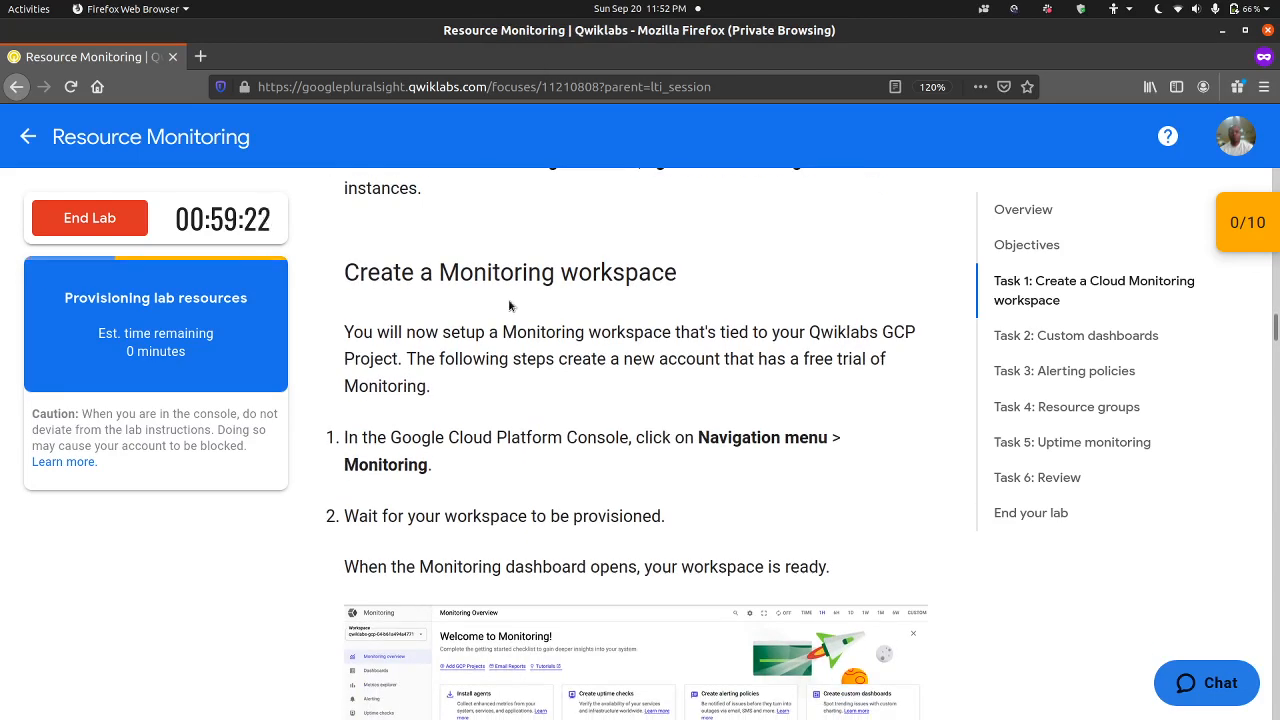
pyautogui.scroll(-1, 592, 287)
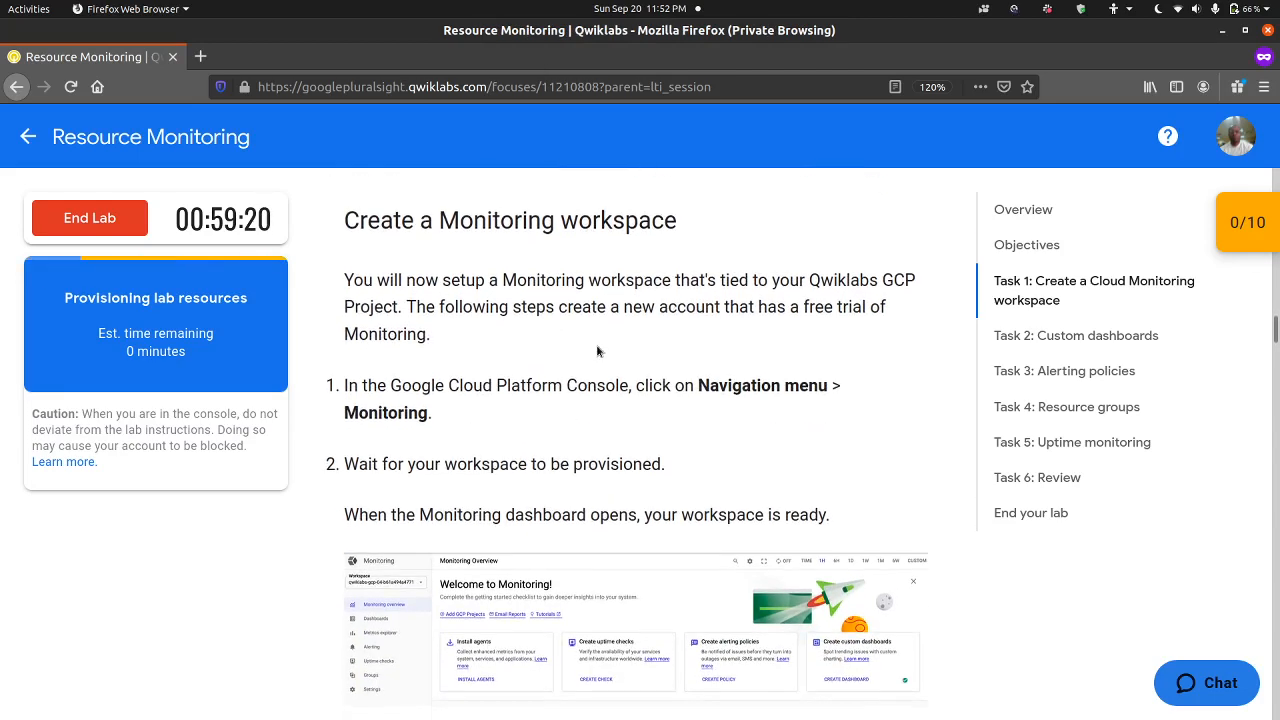
pyautogui.scroll(-3, 605, 414)
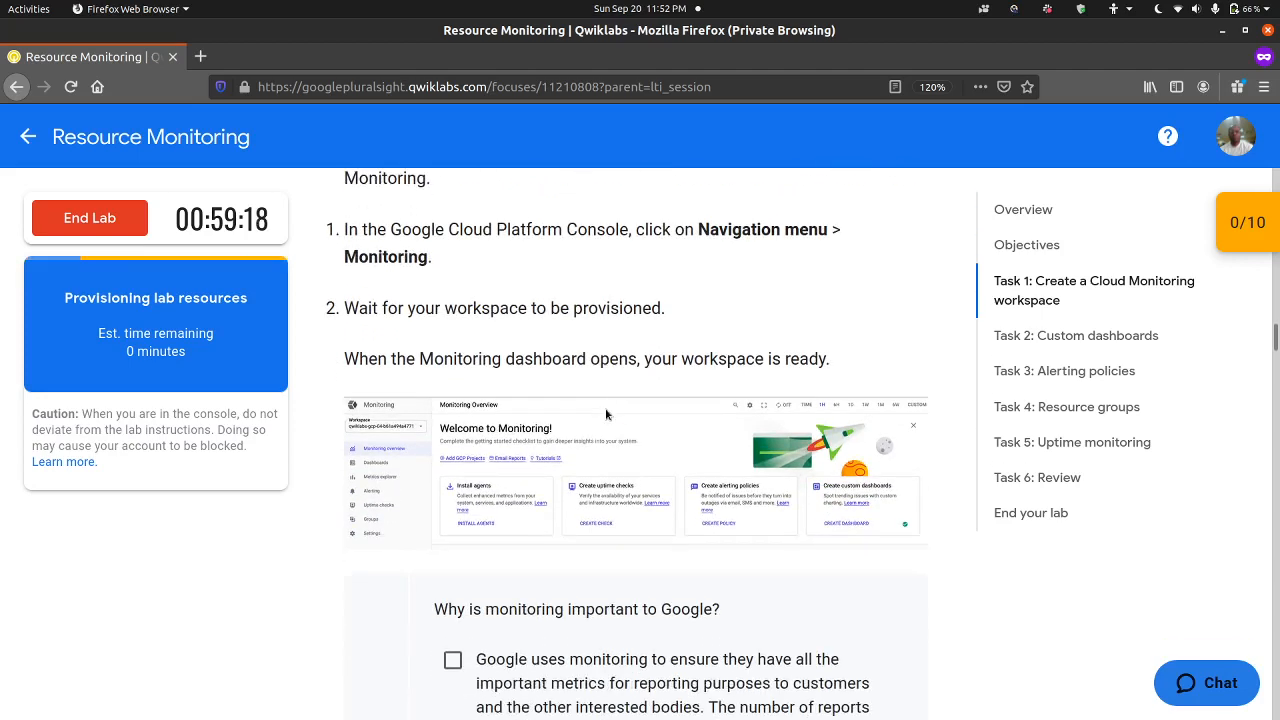
pyautogui.scroll(-2, 605, 414)
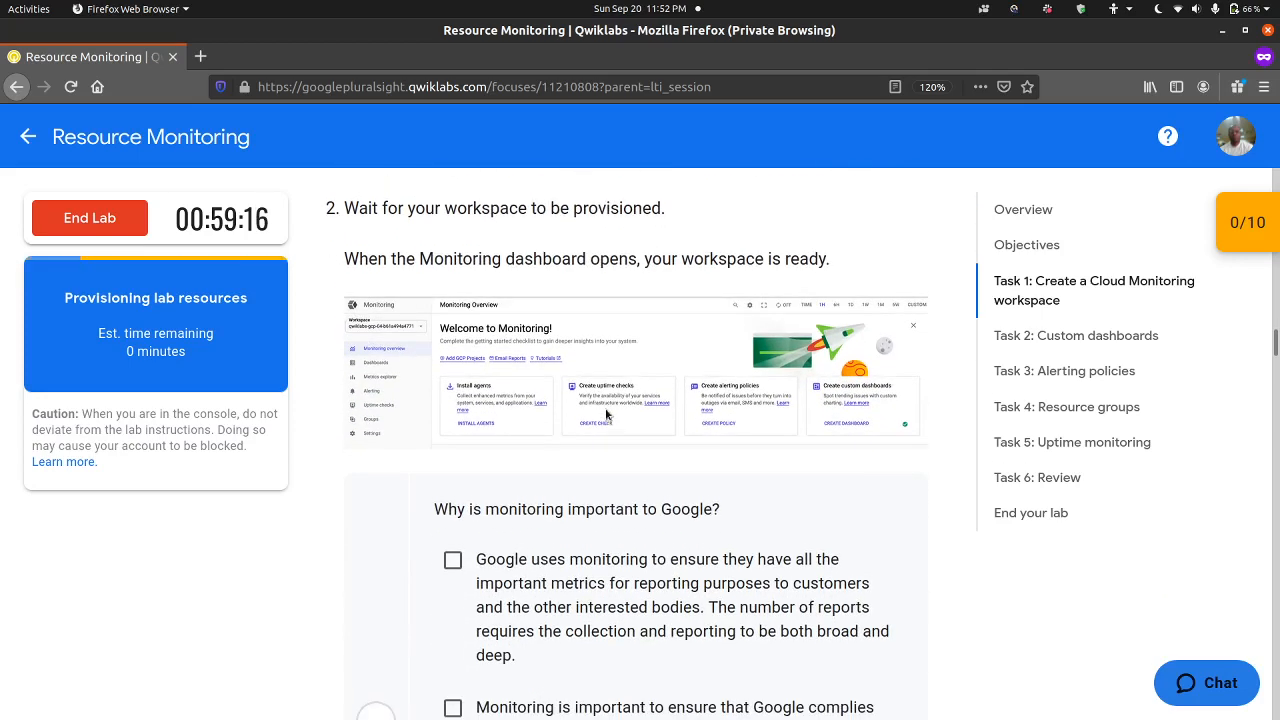
pyautogui.scroll(4, 605, 414)
pyautogui.scroll(-12, 605, 414)
pyautogui.scroll(-4, 605, 414)
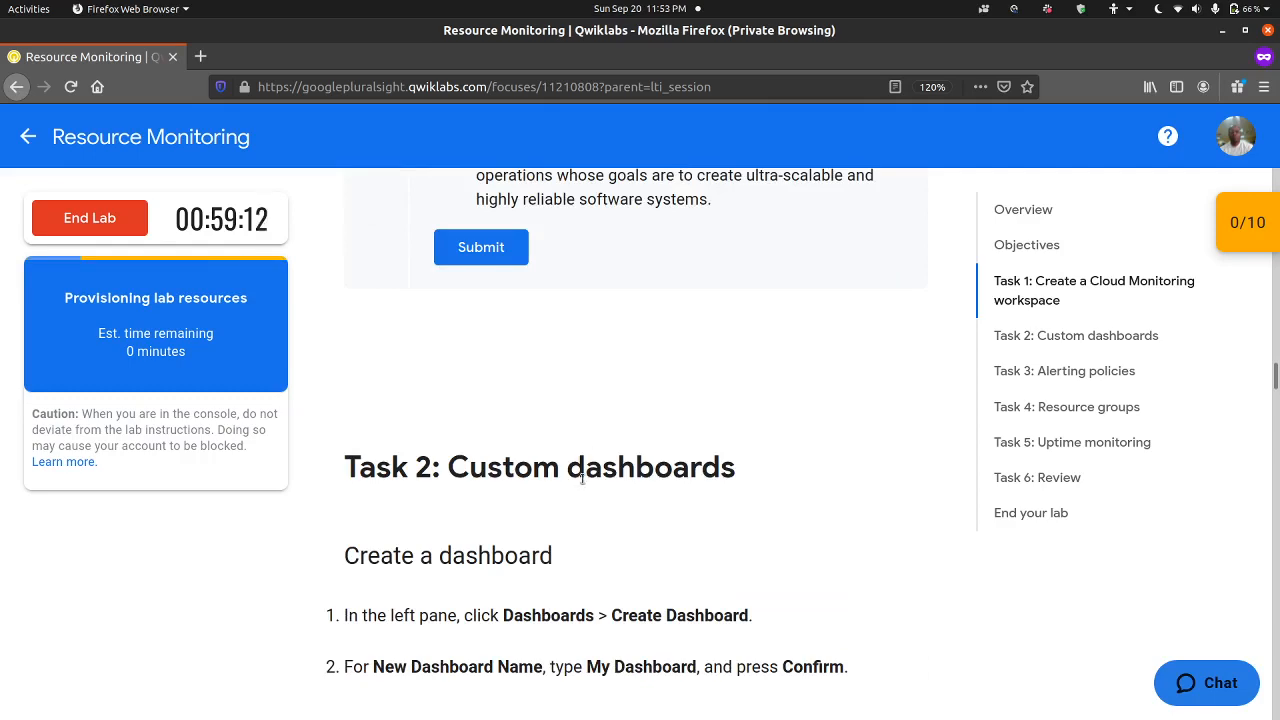
# Step: Open the Google Console from the lab page and submit the lab's student username on the Google sign-in page
pyautogui.scroll(10, 582, 480)
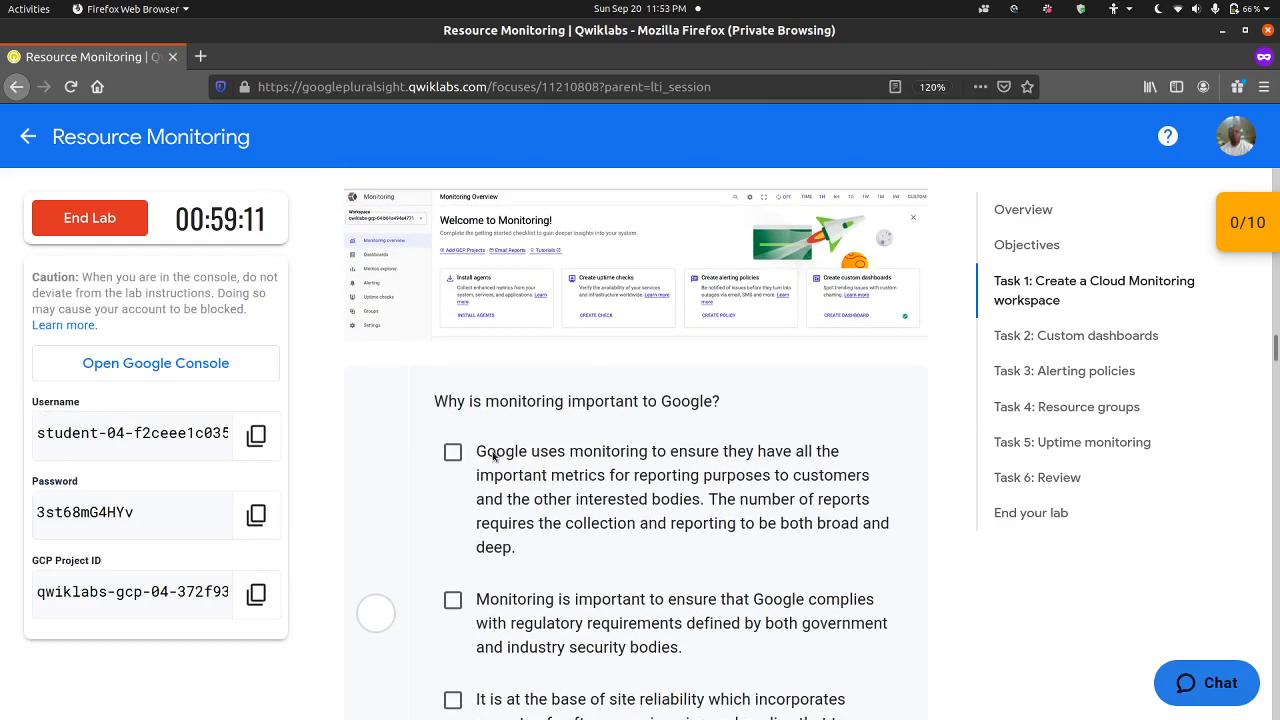
pyautogui.scroll(-1, 487, 424)
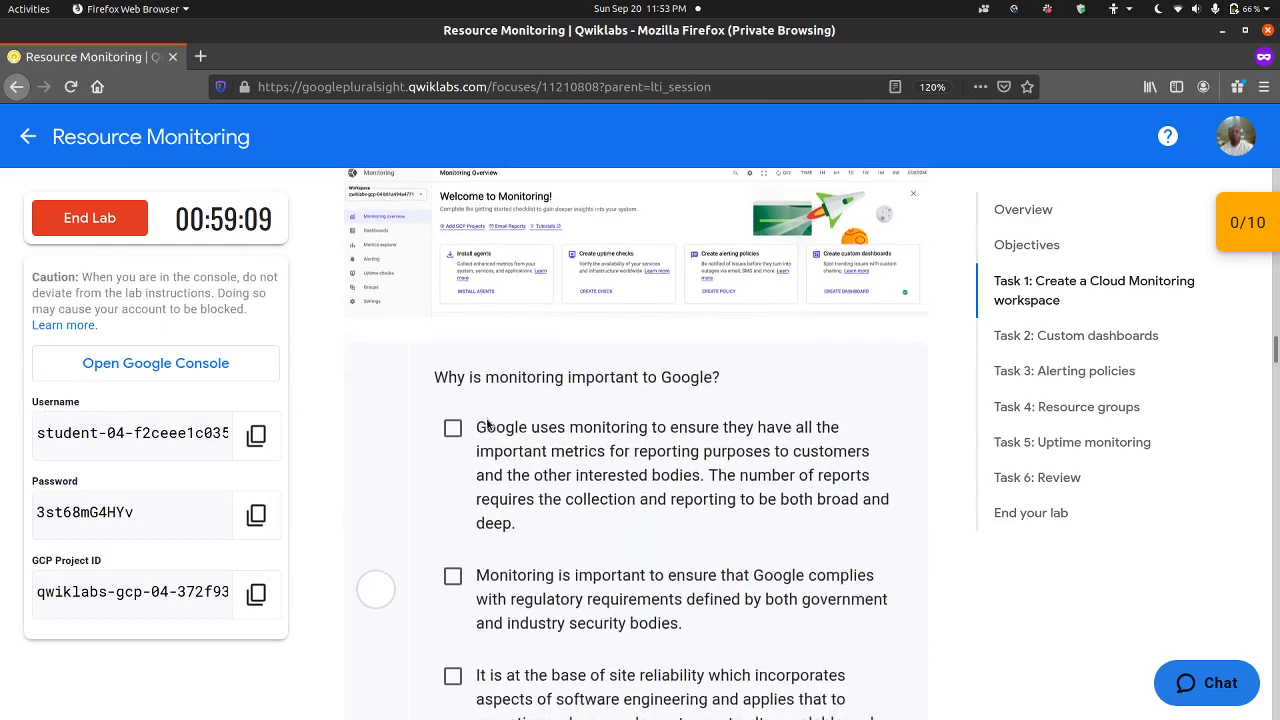
pyautogui.click(230, 368)
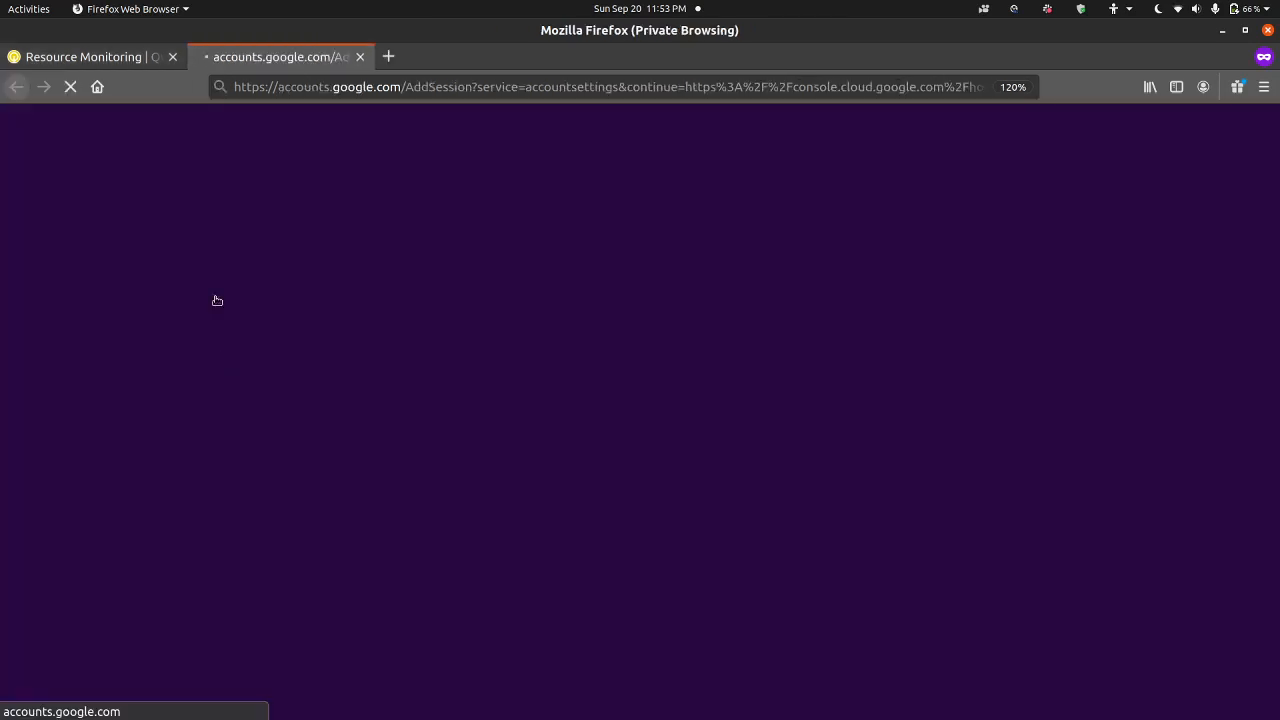
pyautogui.click(132, 62)
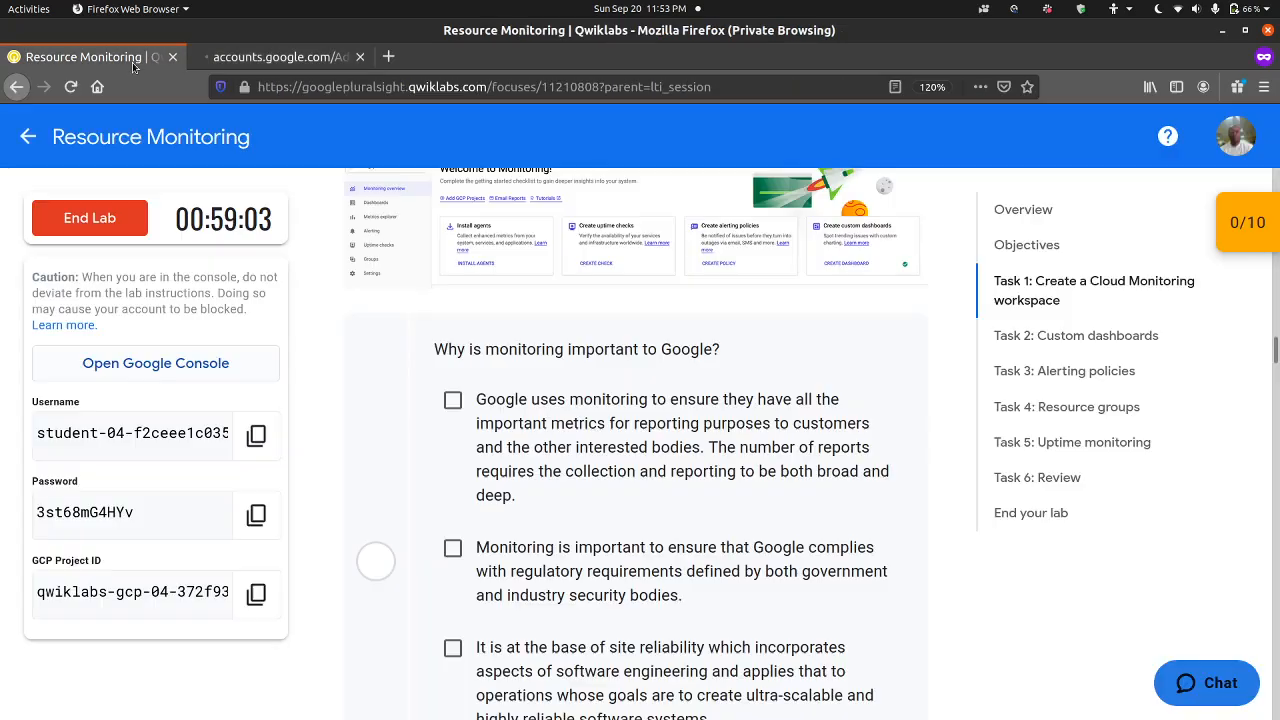
pyautogui.click(265, 448)
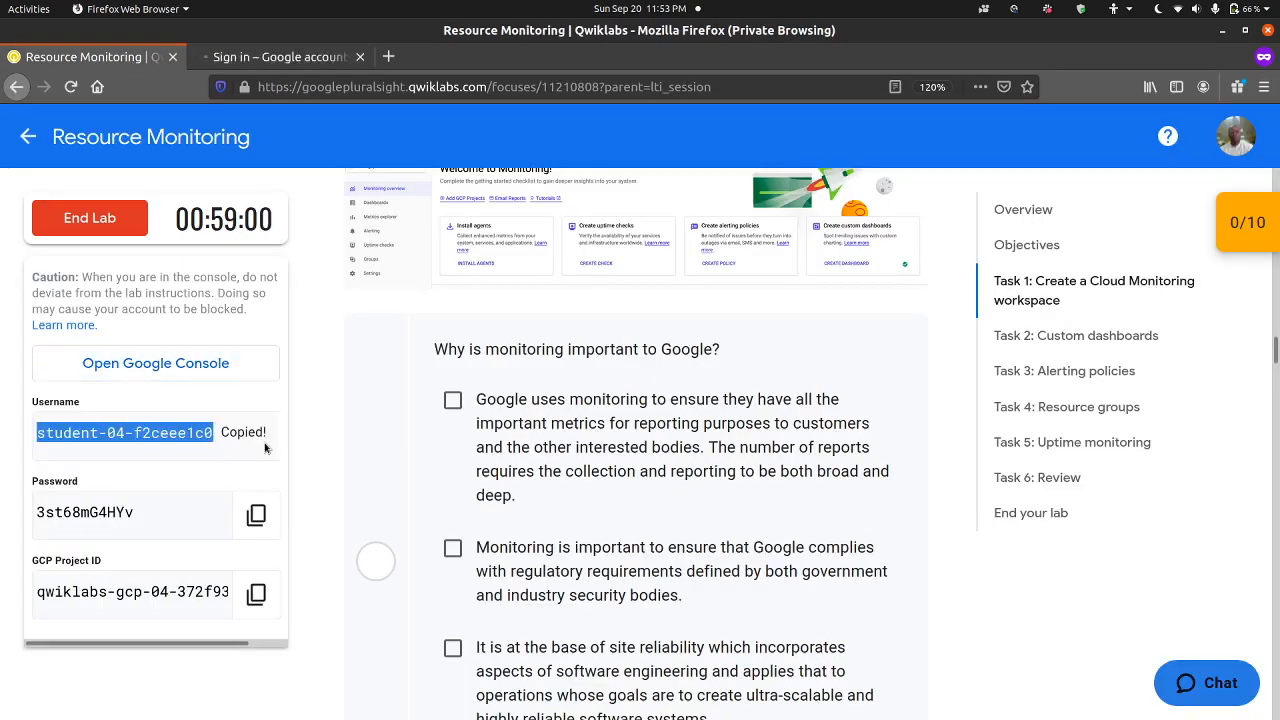
pyautogui.click(312, 64)
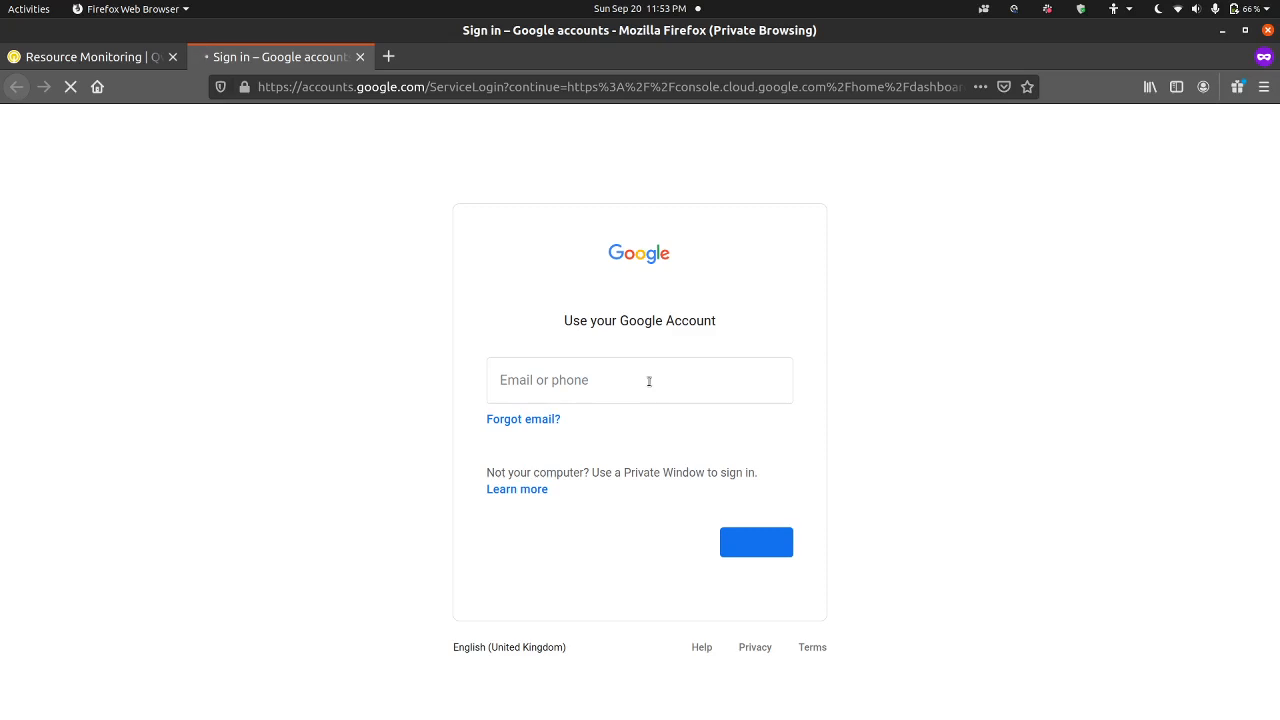
pyautogui.hotkey('ctrl', 'v')
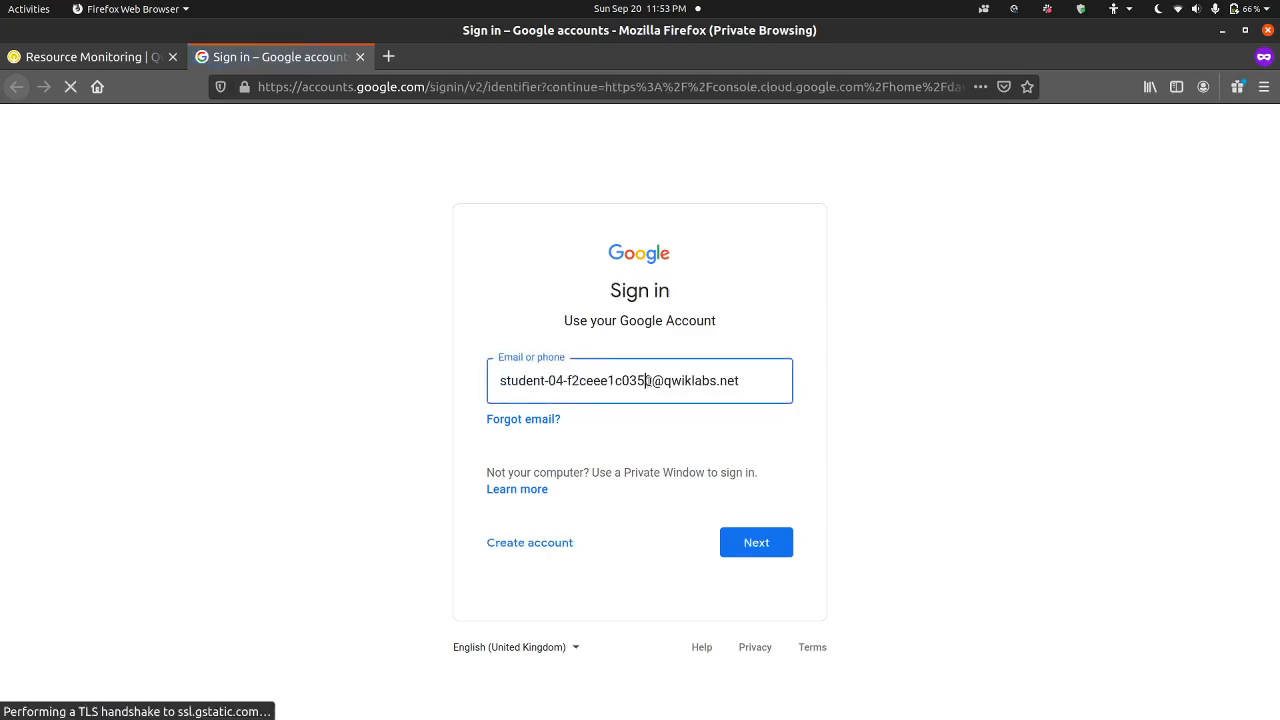
pyautogui.click(755, 545)
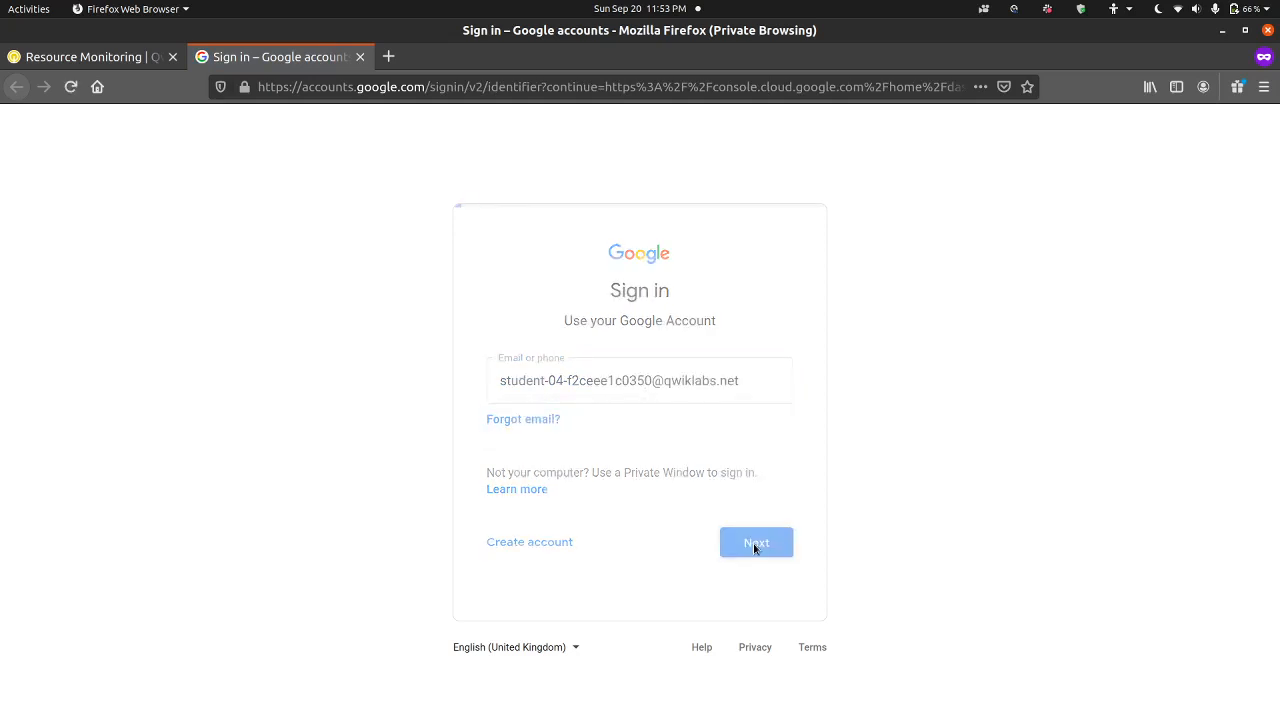
# Step: Sign in with the lab account's password, then accept the new account's terms and confirm its recovery options
pyautogui.click(135, 55)
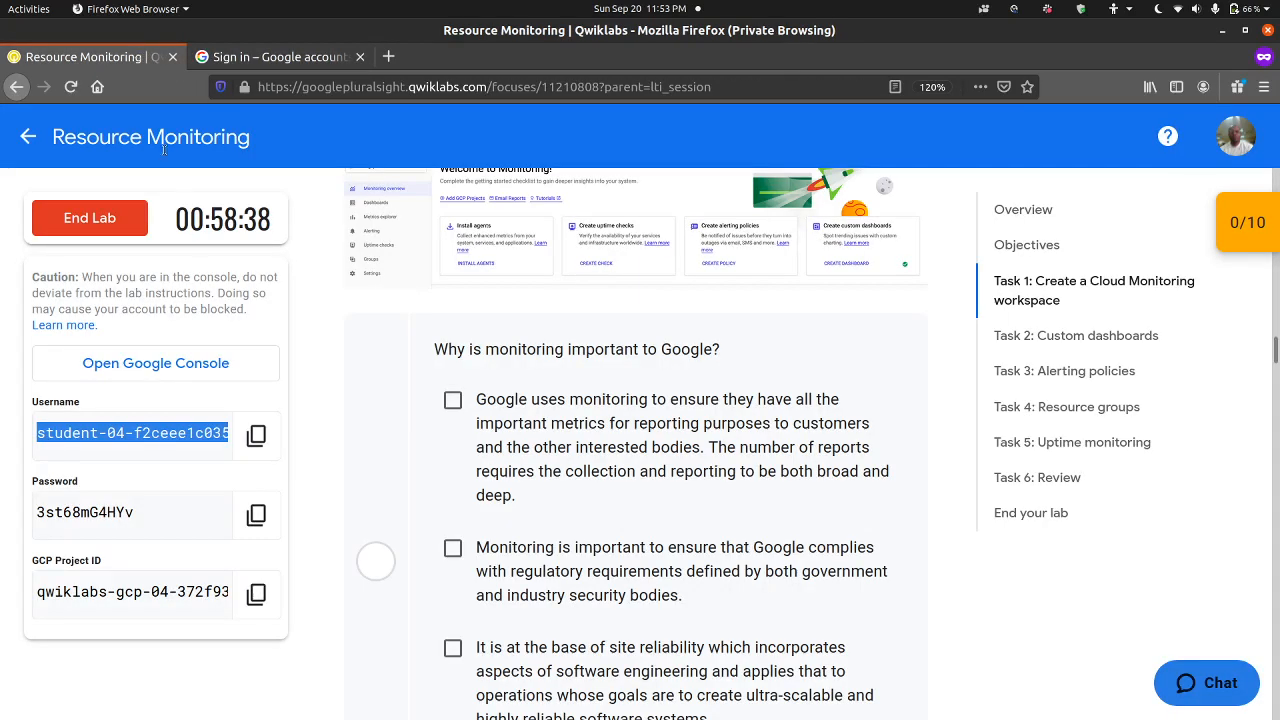
pyautogui.click(256, 514)
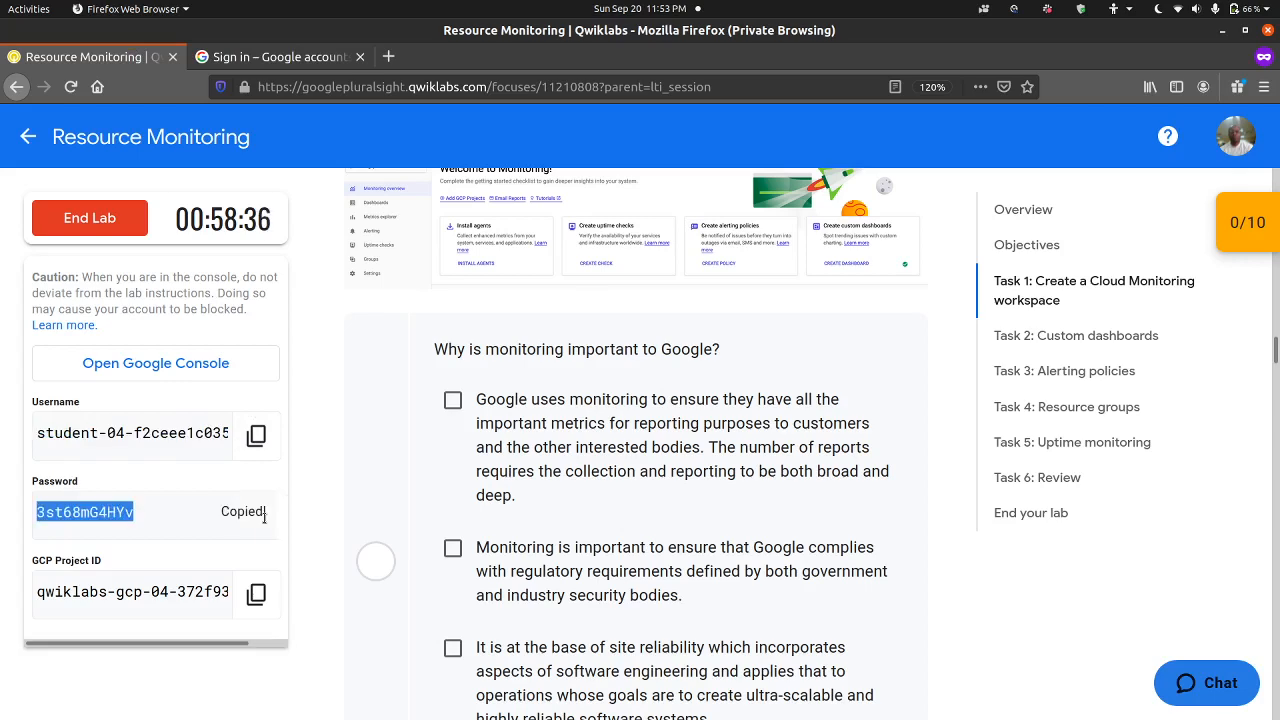
pyautogui.click(298, 55)
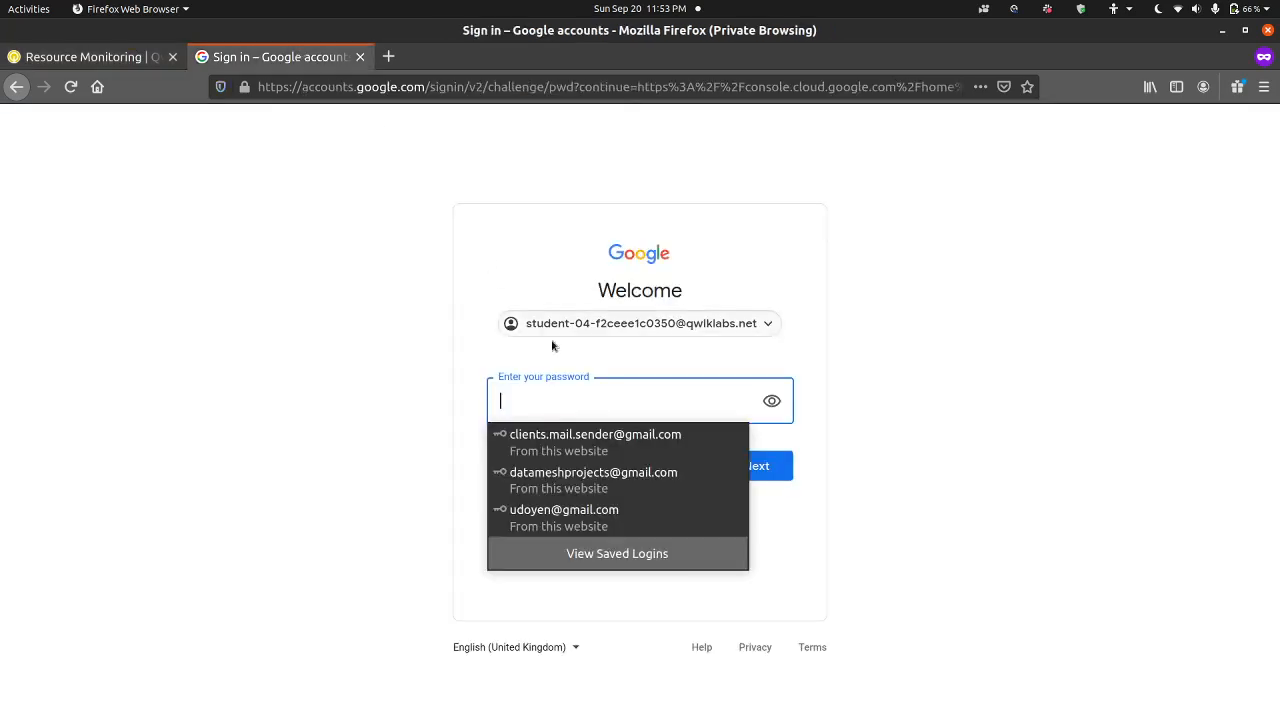
pyautogui.hotkey('ctrl', 'v')
pyautogui.press('Return')
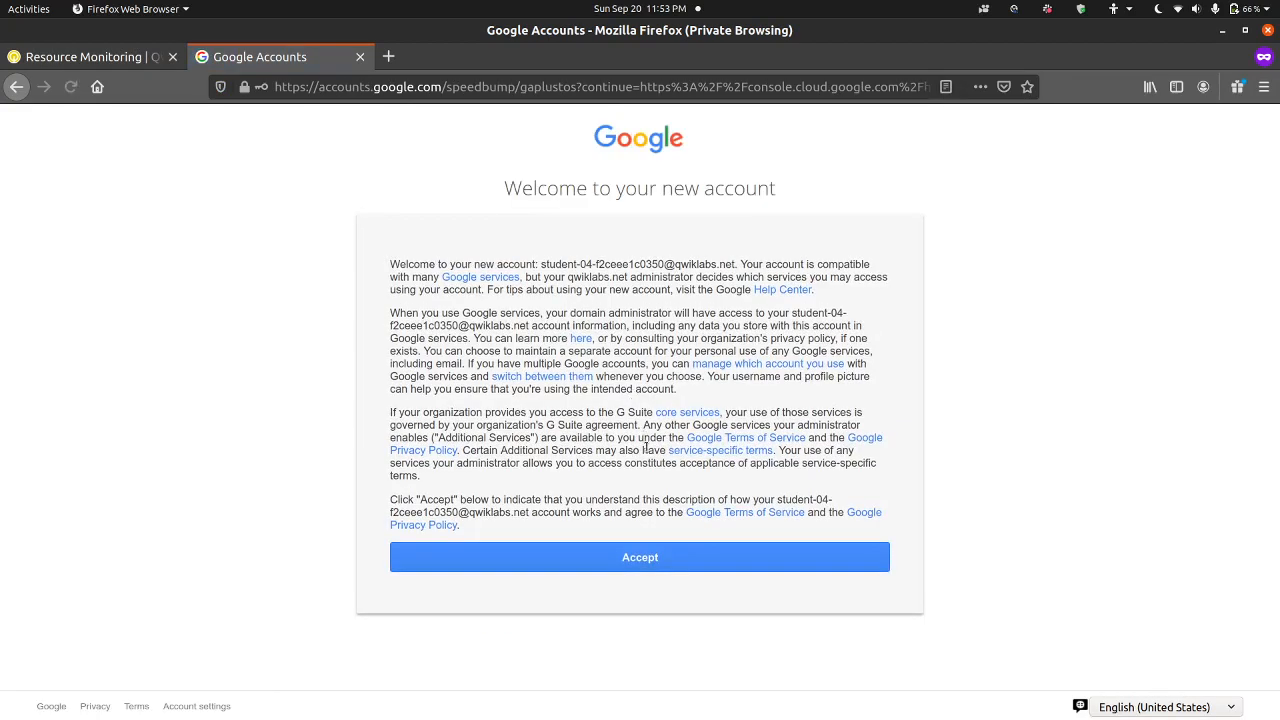
pyautogui.click(647, 558)
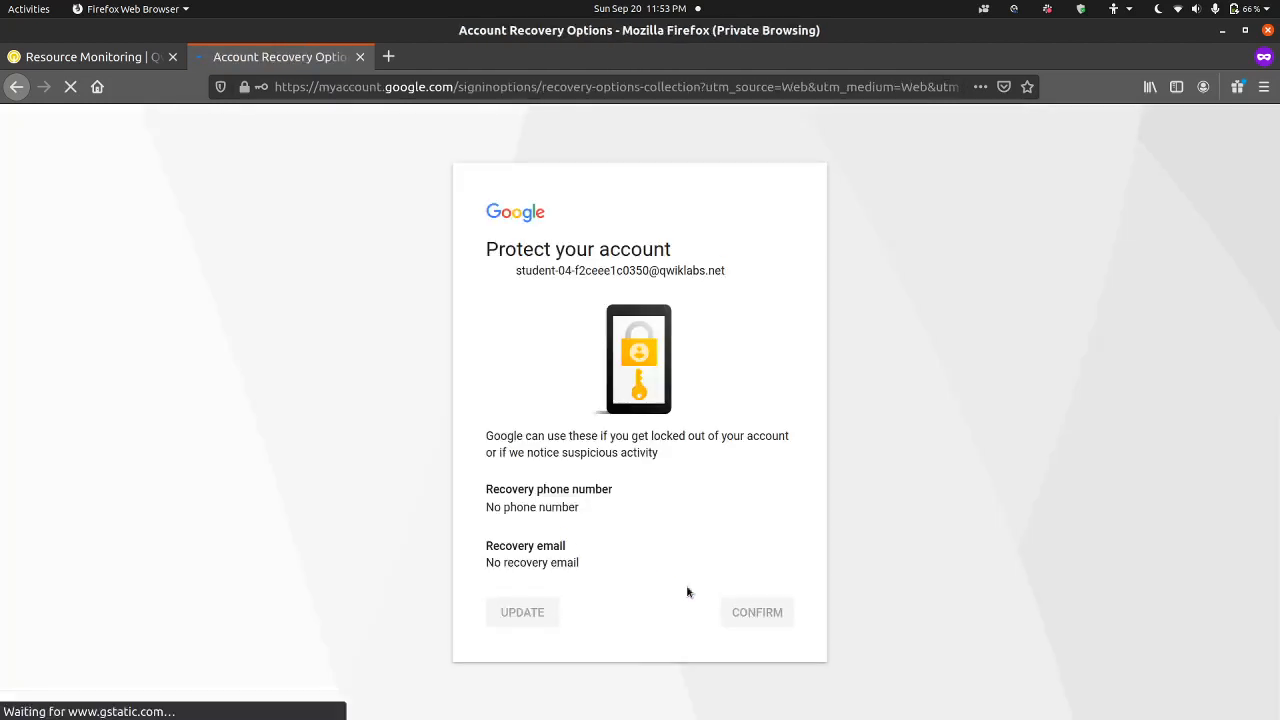
pyautogui.click(752, 615)
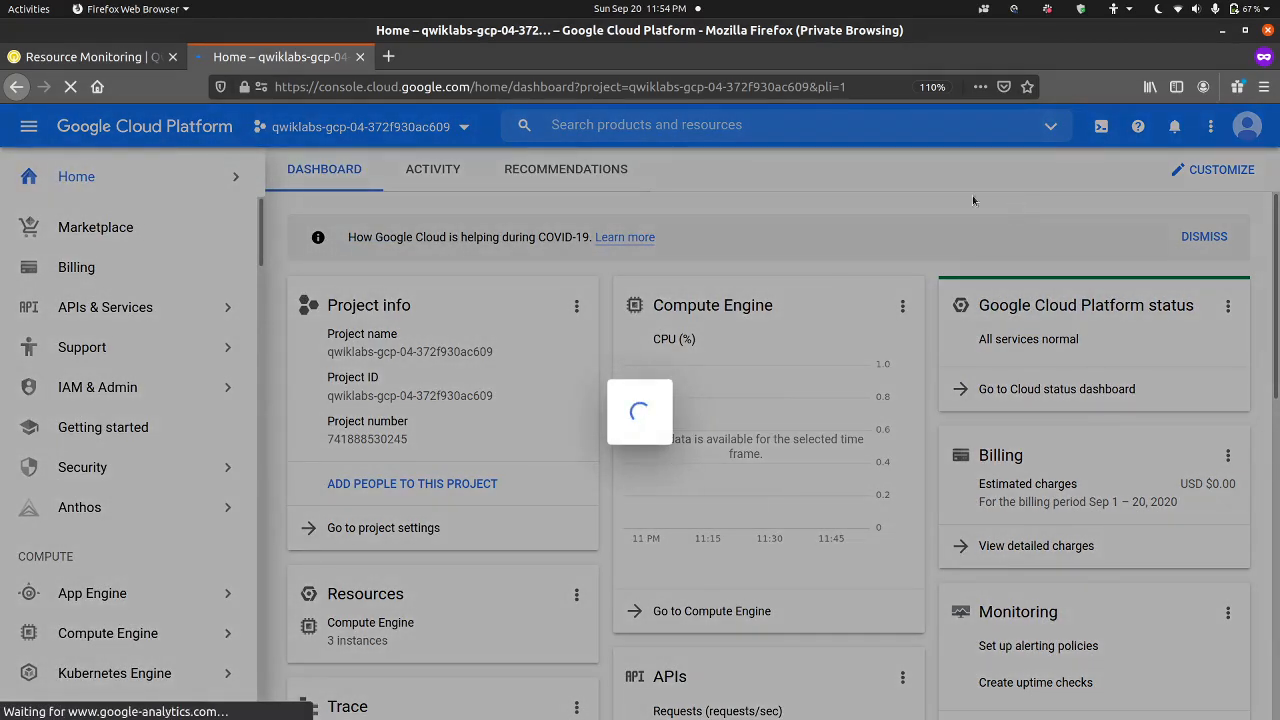
pyautogui.click(117, 58)
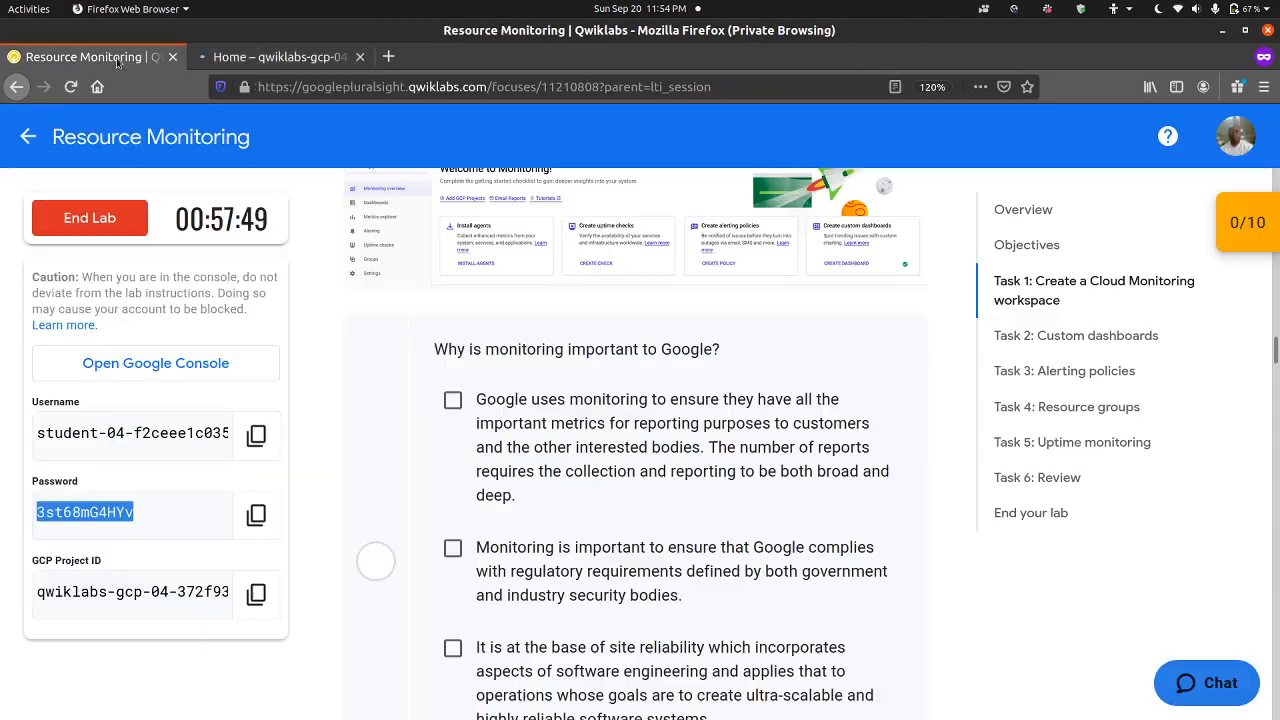
pyautogui.click(1212, 690)
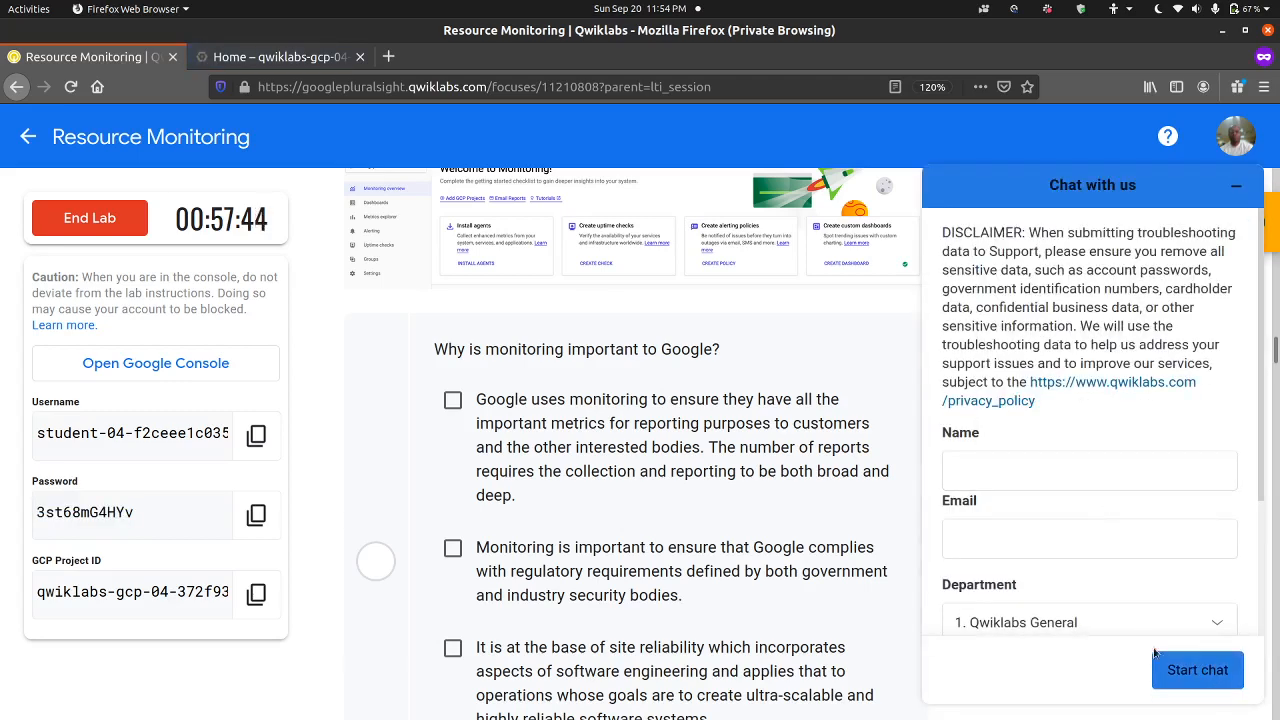
pyautogui.click(1232, 196)
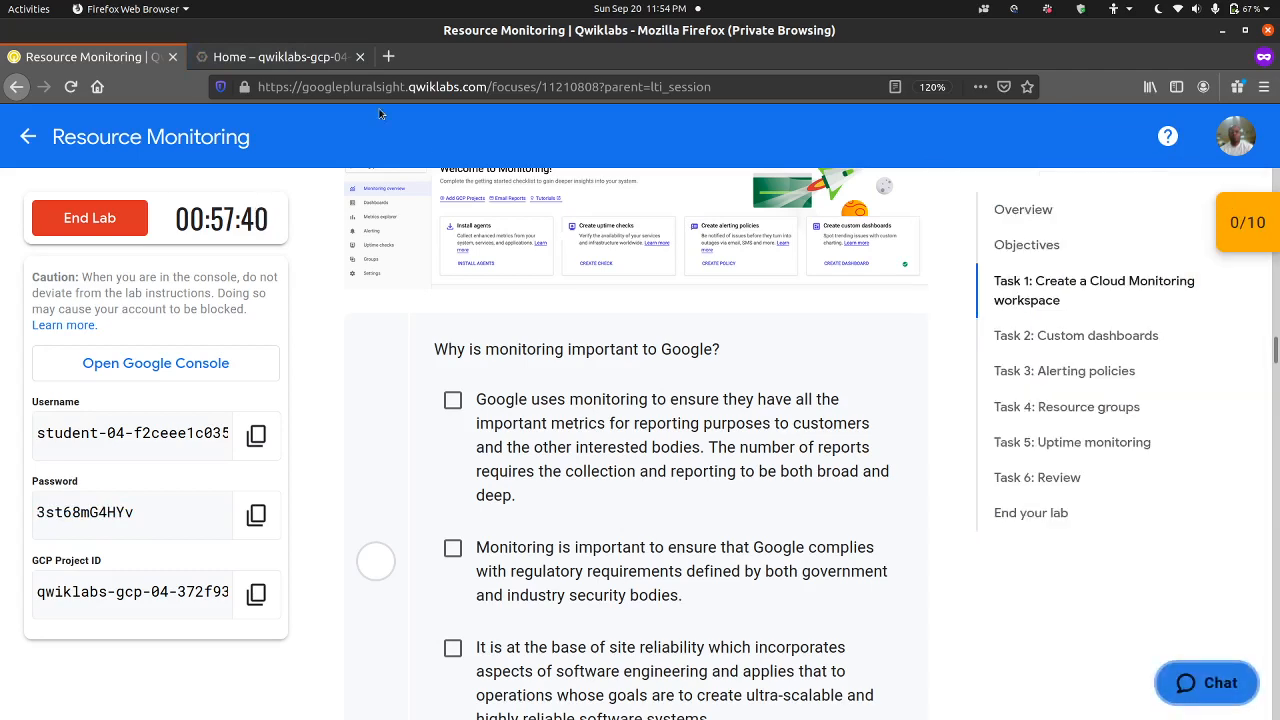
pyautogui.click(336, 66)
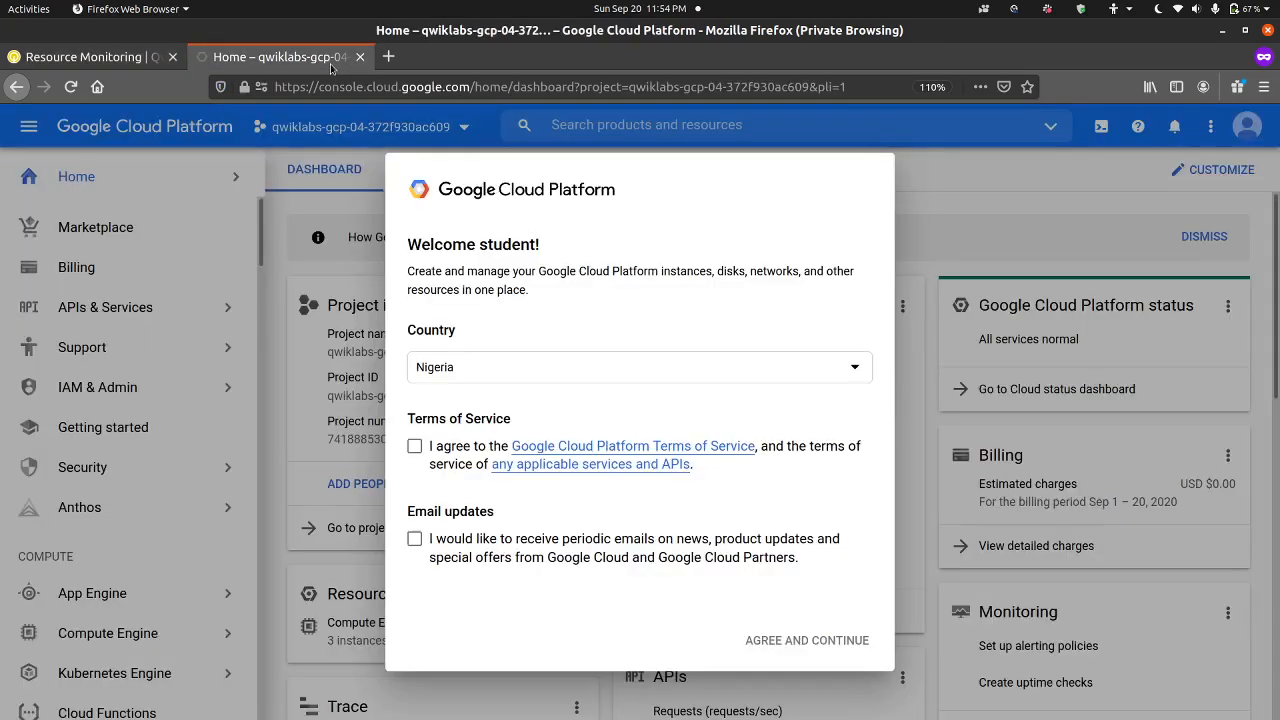
# Step: Agree to the Google Cloud Platform Terms of Service without email updates and open the Monitoring overview
pyautogui.click(452, 447)
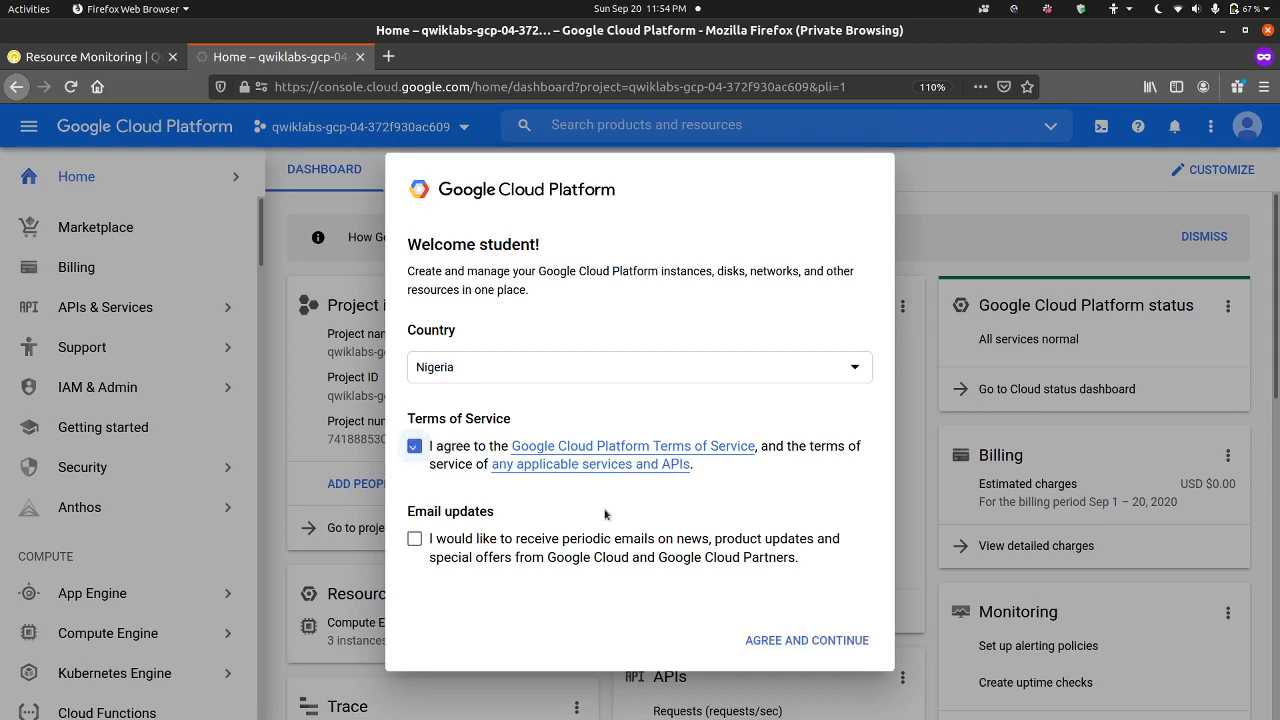
pyautogui.click(795, 638)
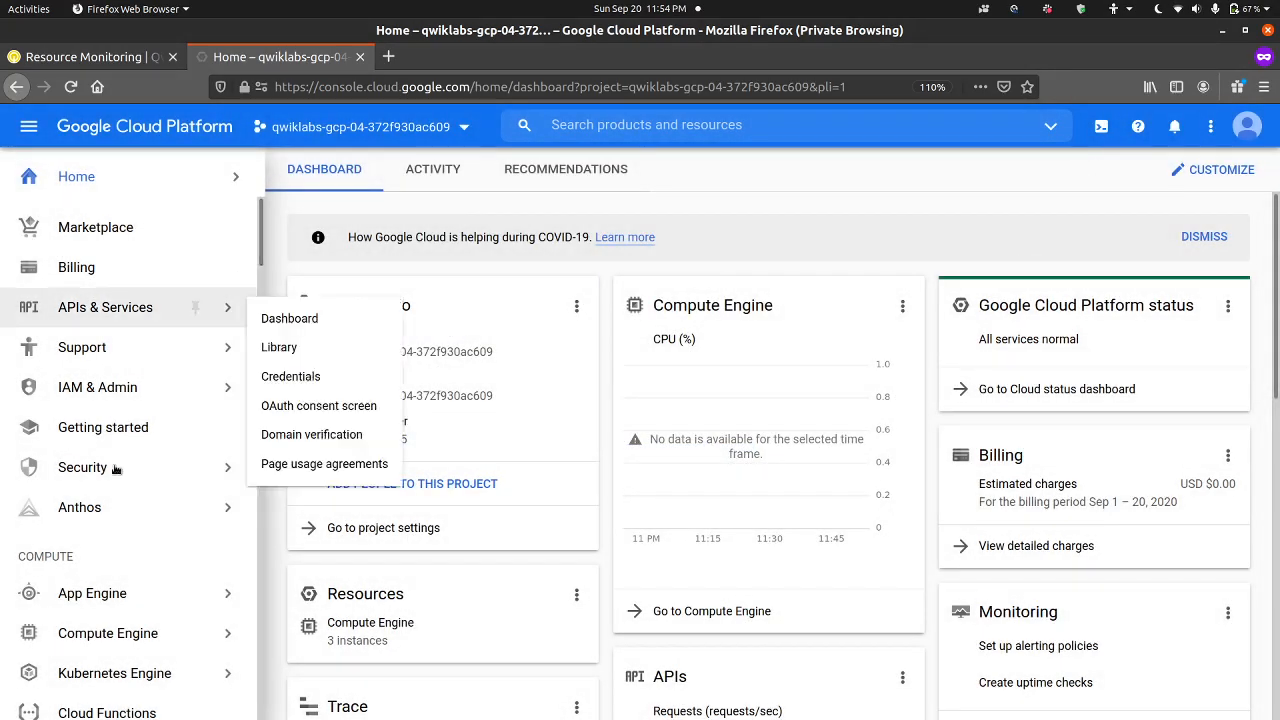
pyautogui.scroll(-4, 123, 441)
pyautogui.scroll(-8, 123, 441)
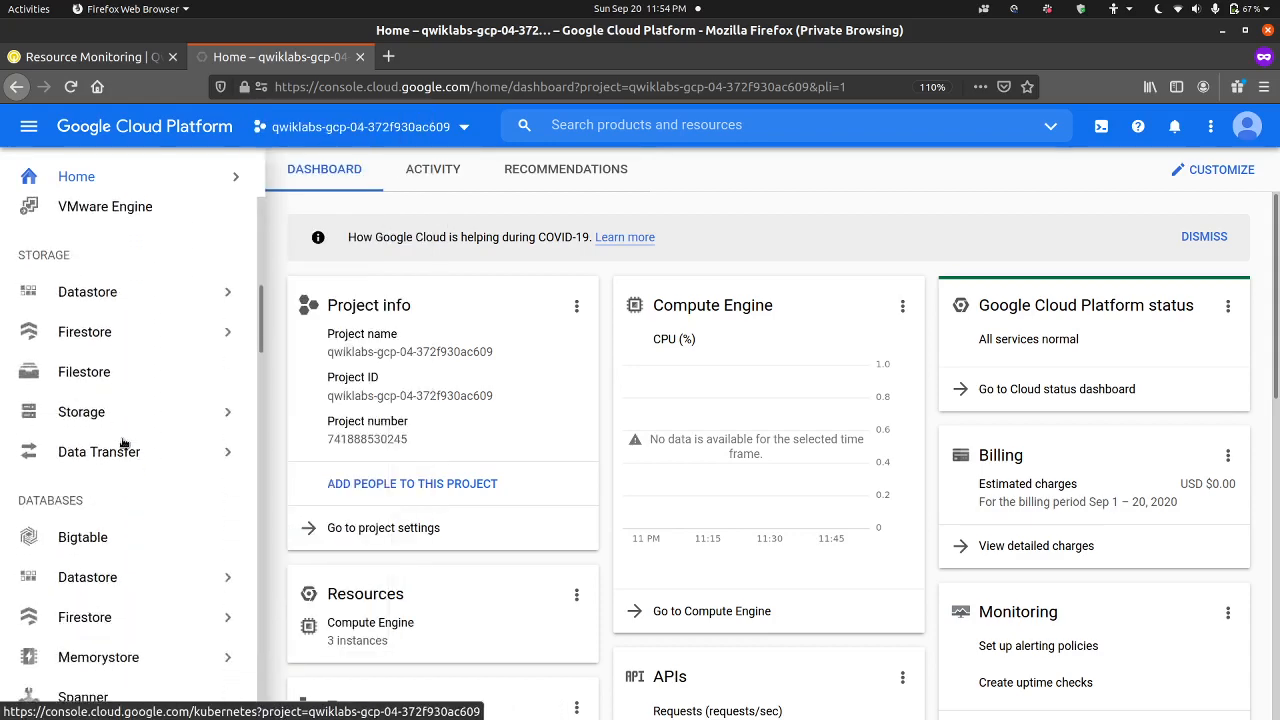
pyautogui.scroll(-8, 123, 441)
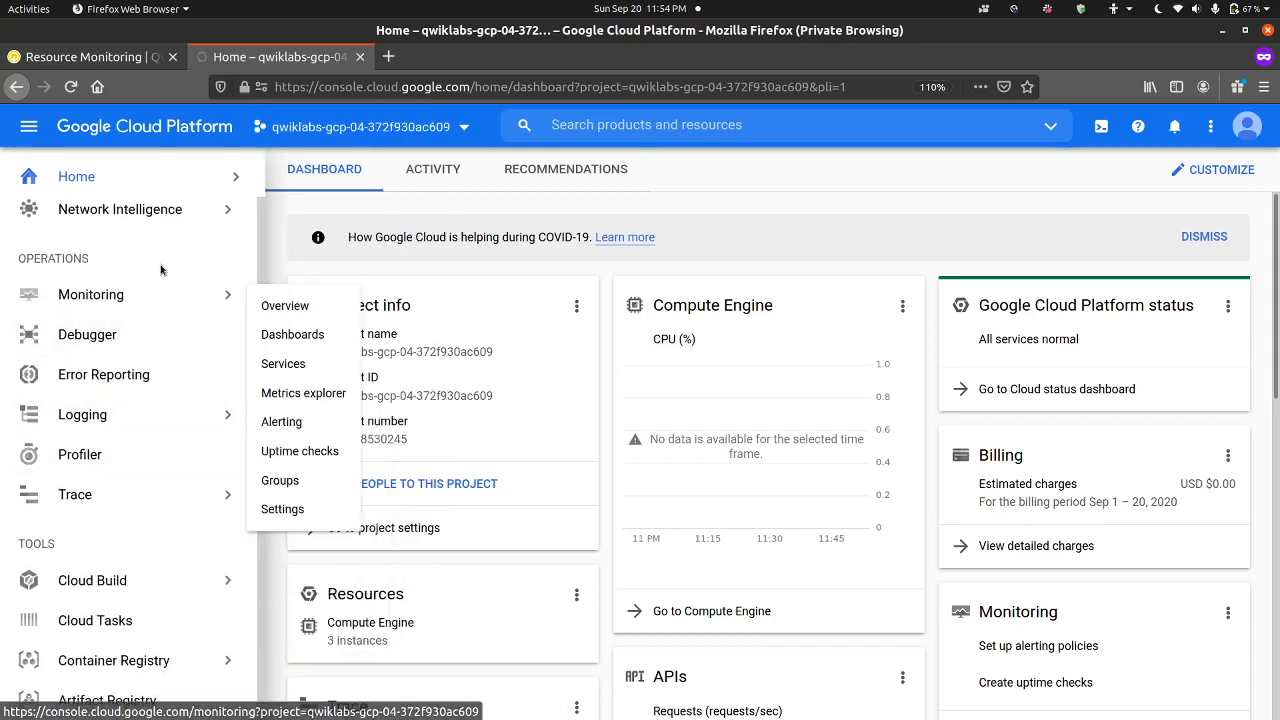
pyautogui.click(288, 306)
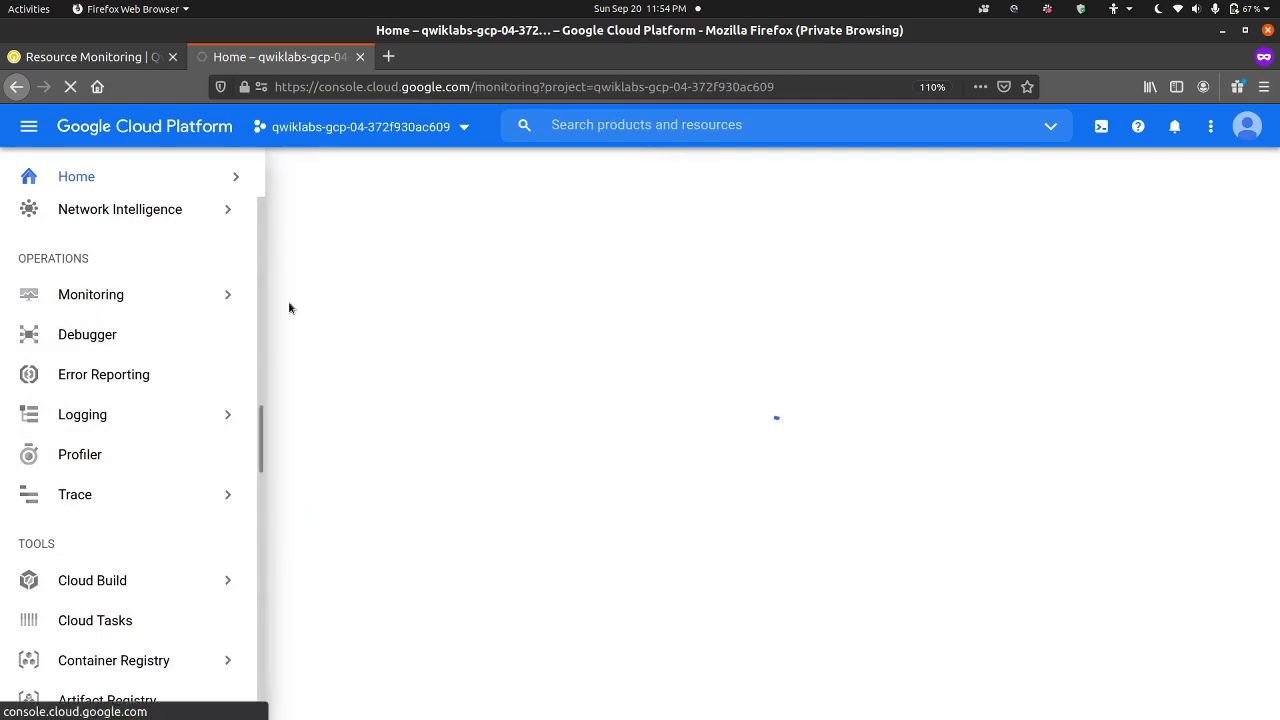
# Step: Answer the lab's question on why monitoring is important to Google with the site reliability option and submit it
pyautogui.click(88, 57)
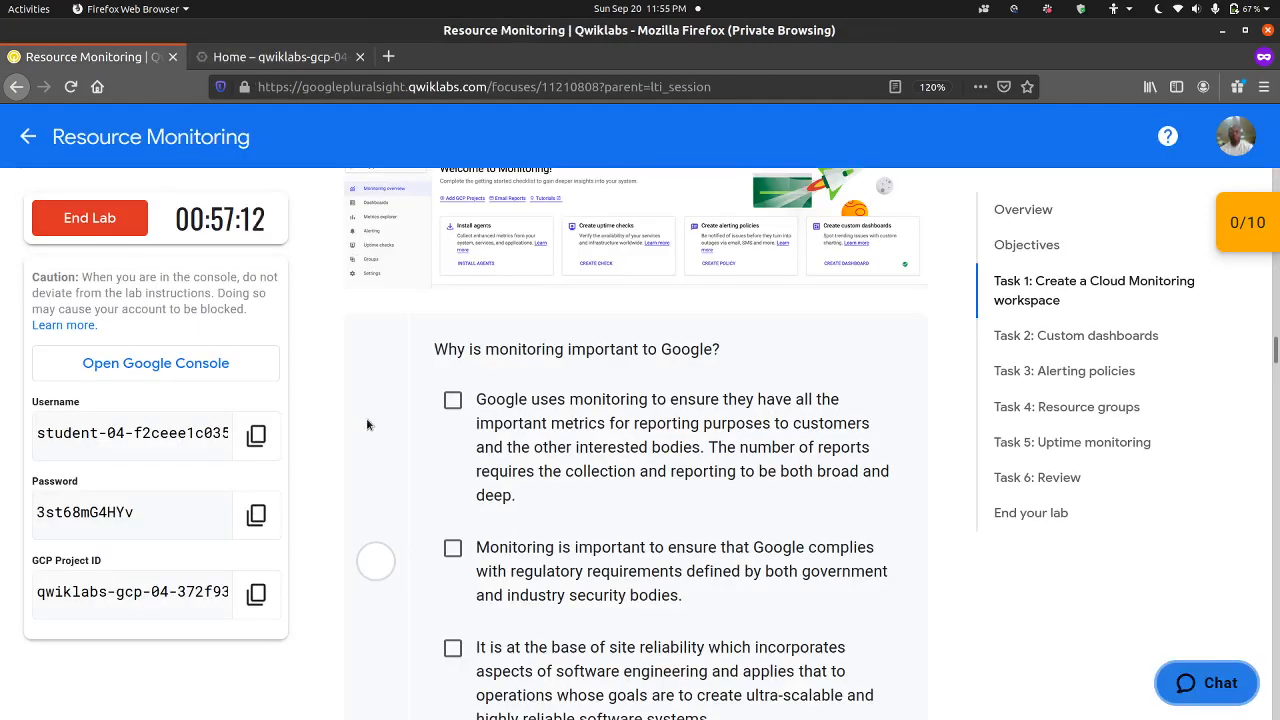
pyautogui.scroll(-1, 366, 417)
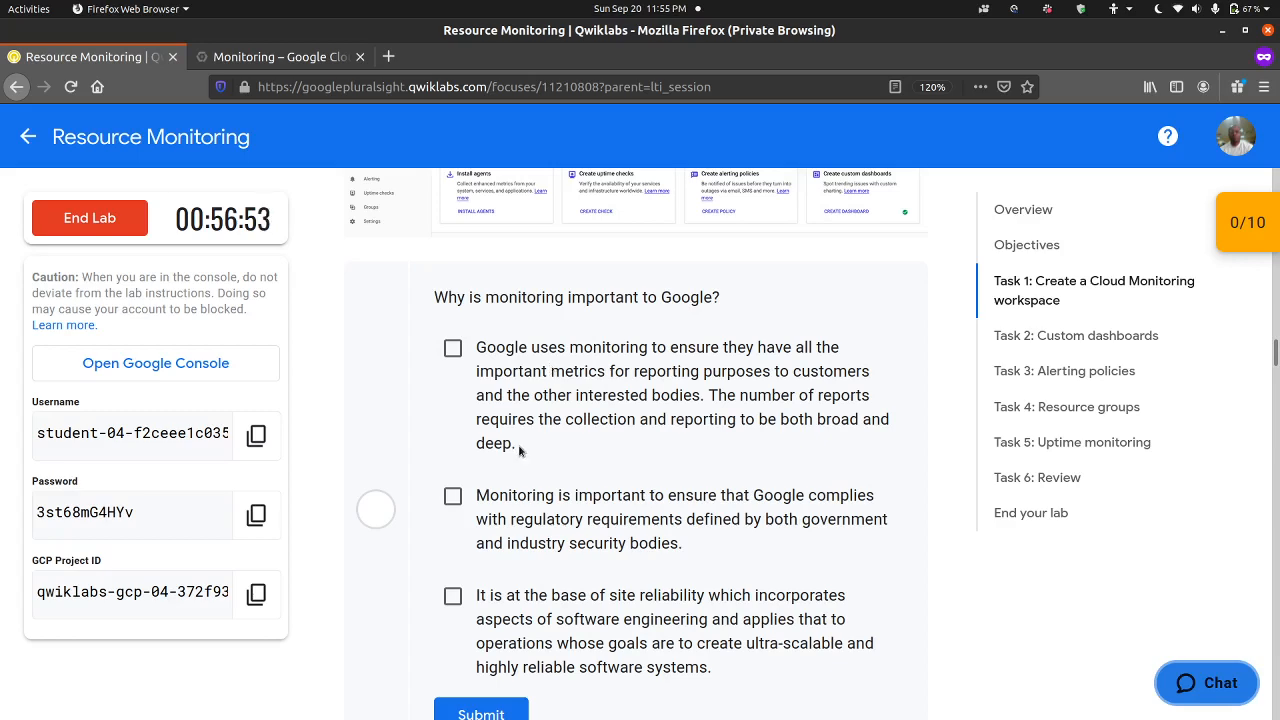
pyautogui.scroll(-2, 540, 440)
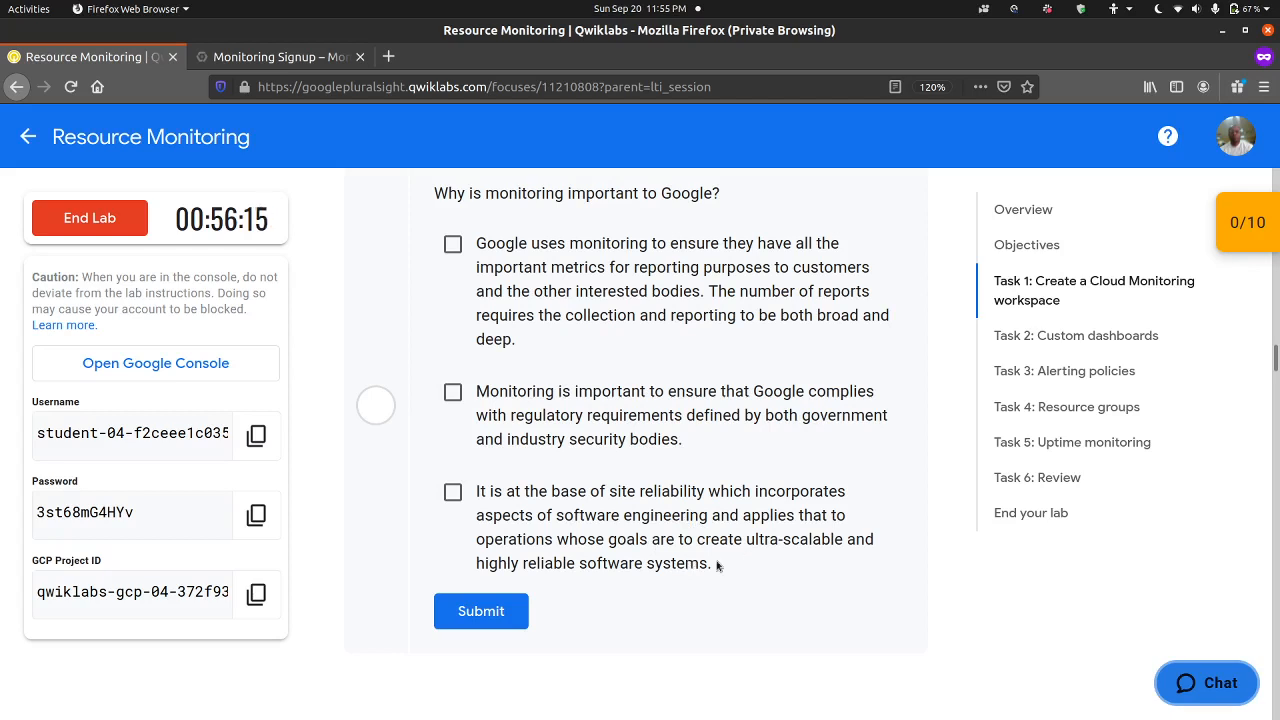
pyautogui.click(453, 494)
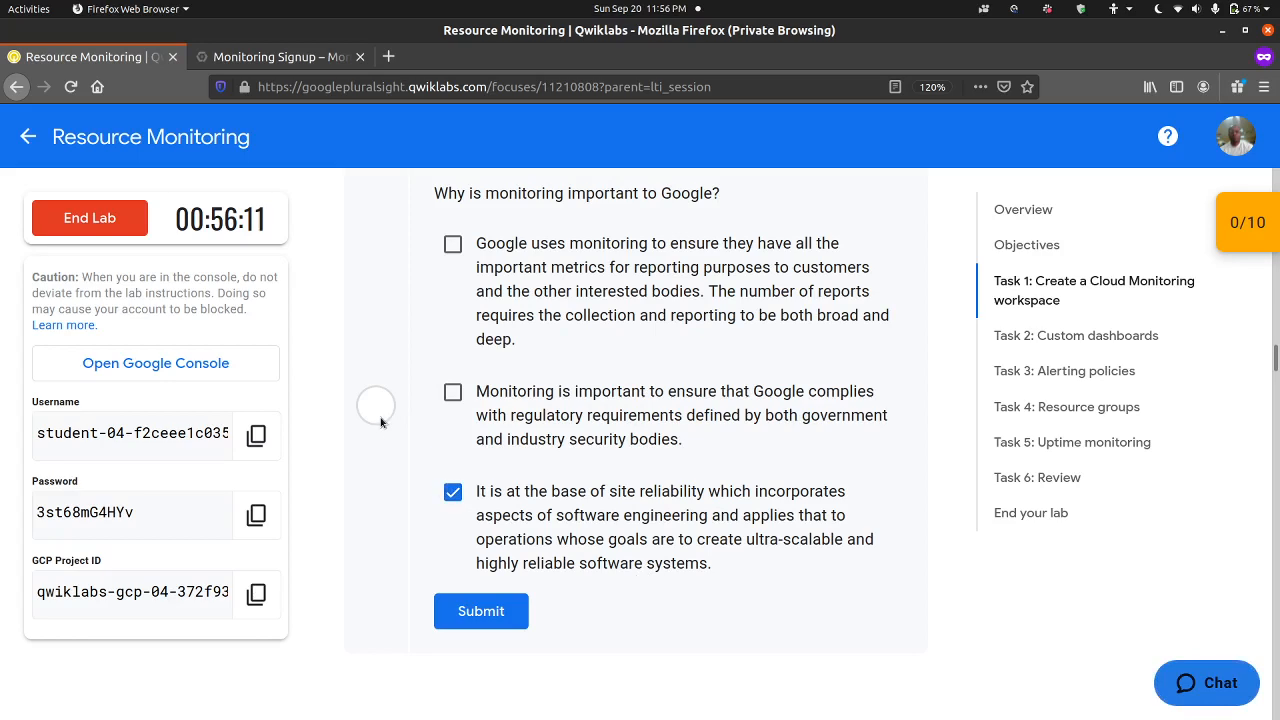
pyautogui.click(465, 611)
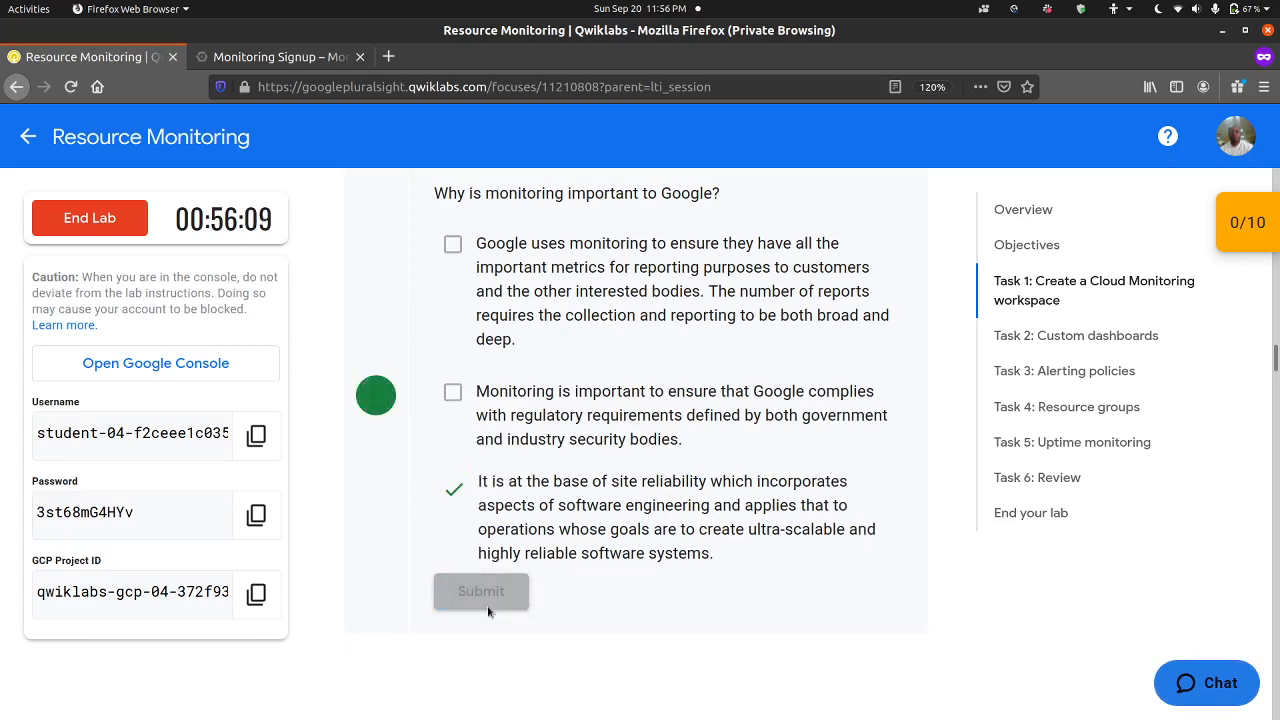
# Step: Copy the dashboard name My Dashboard from the Create a dashboard instructions in the lab's Task 2
pyautogui.scroll(-3, 606, 588)
pyautogui.scroll(9, 606, 588)
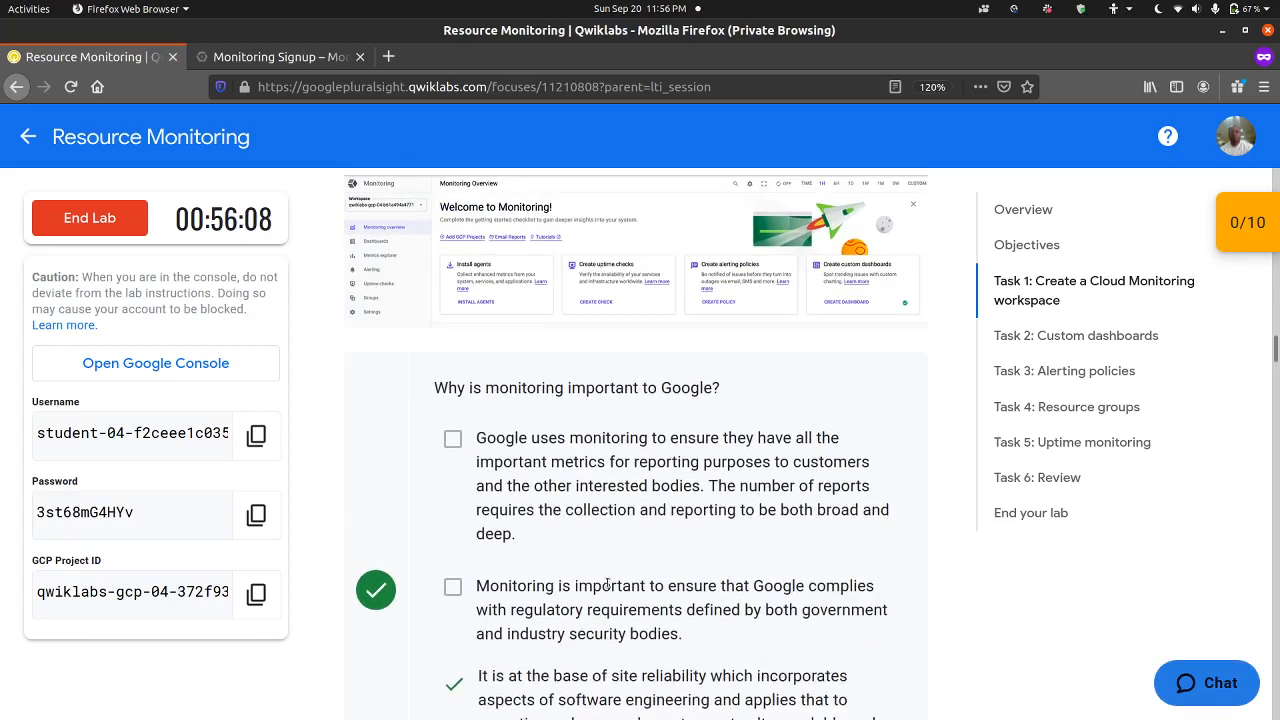
pyautogui.scroll(1, 606, 588)
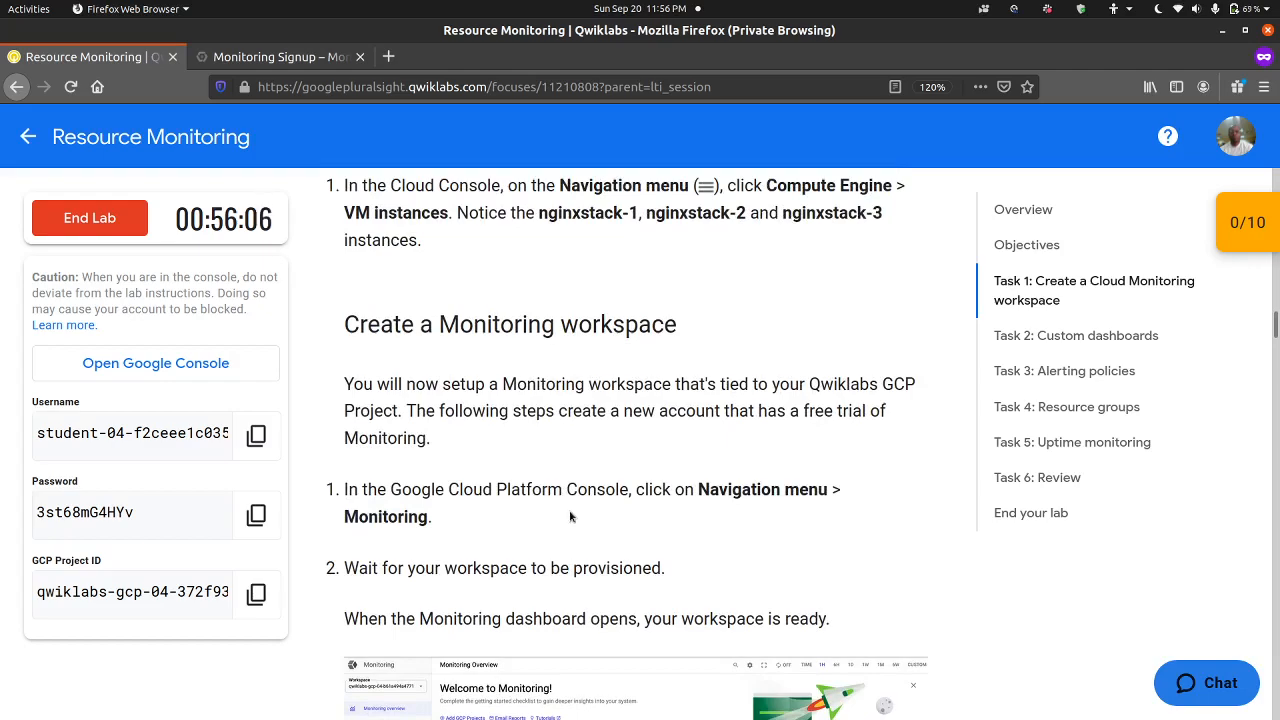
pyautogui.scroll(-4, 572, 508)
pyautogui.scroll(5, 572, 508)
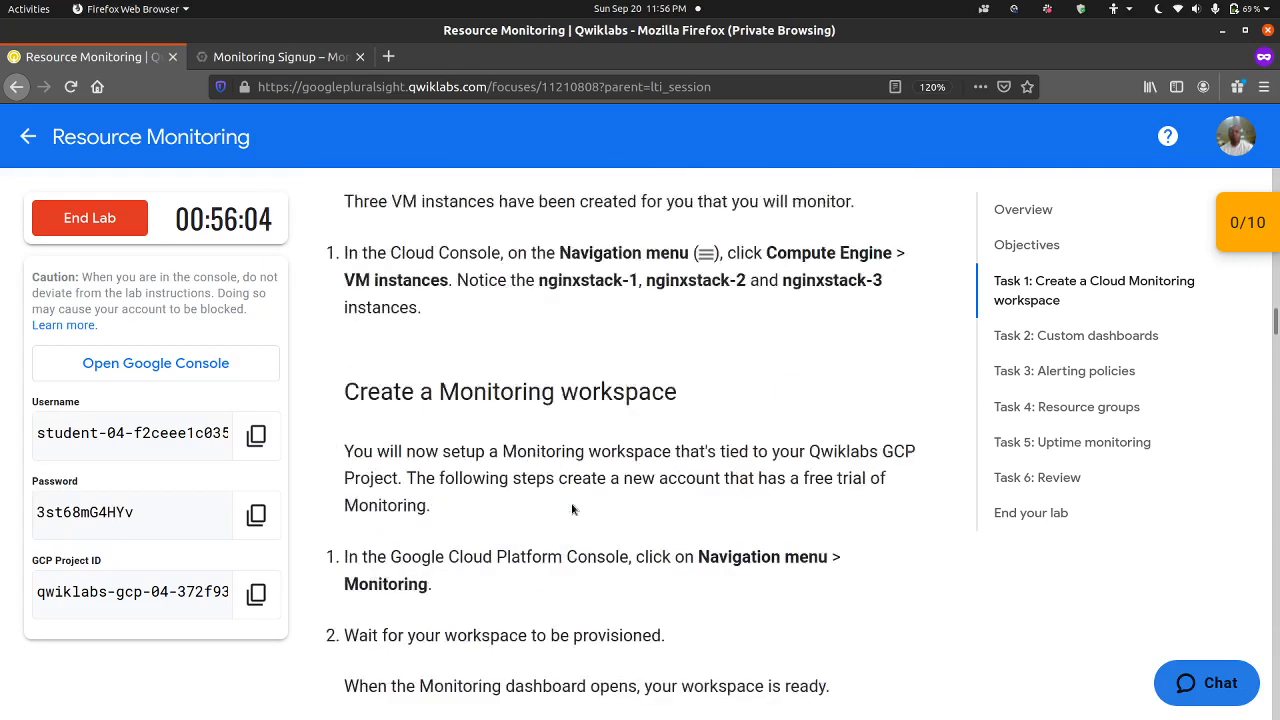
pyautogui.scroll(-12, 572, 510)
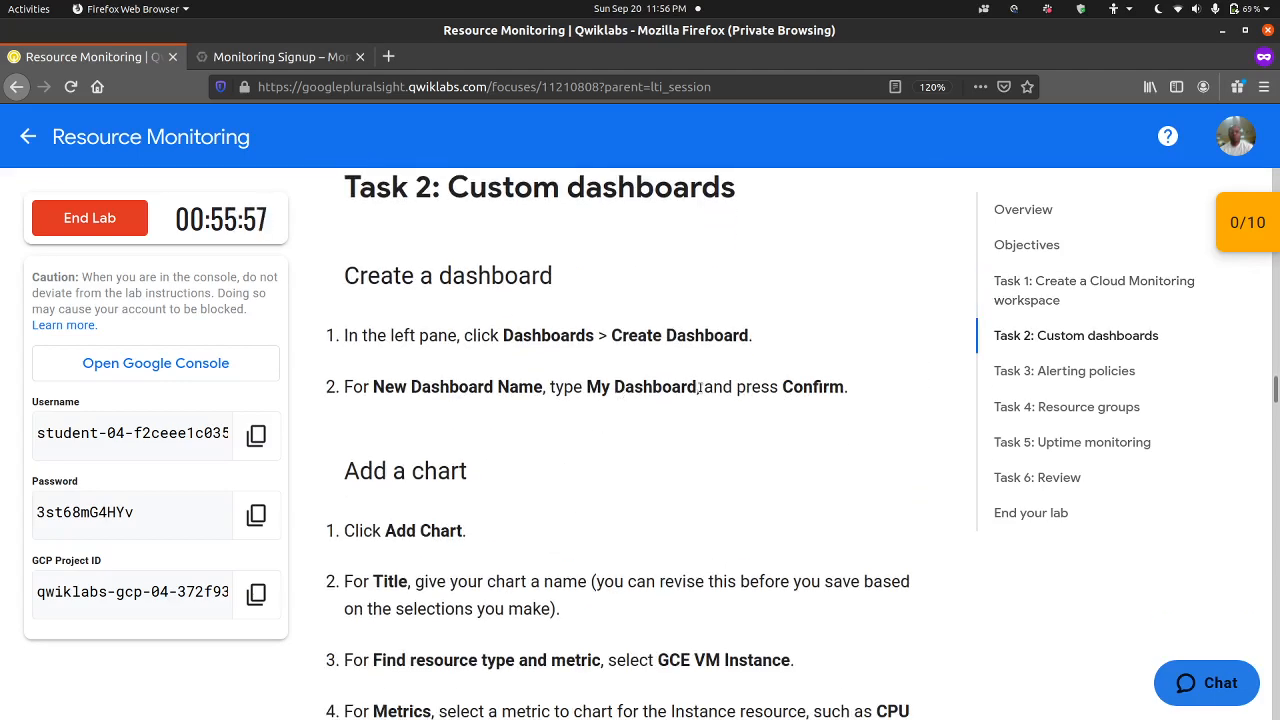
pyautogui.moveTo(699, 386)
pyautogui.mouseDown()
pyautogui.moveTo(586, 384)
pyautogui.moveTo(698, 388)
pyautogui.mouseUp()
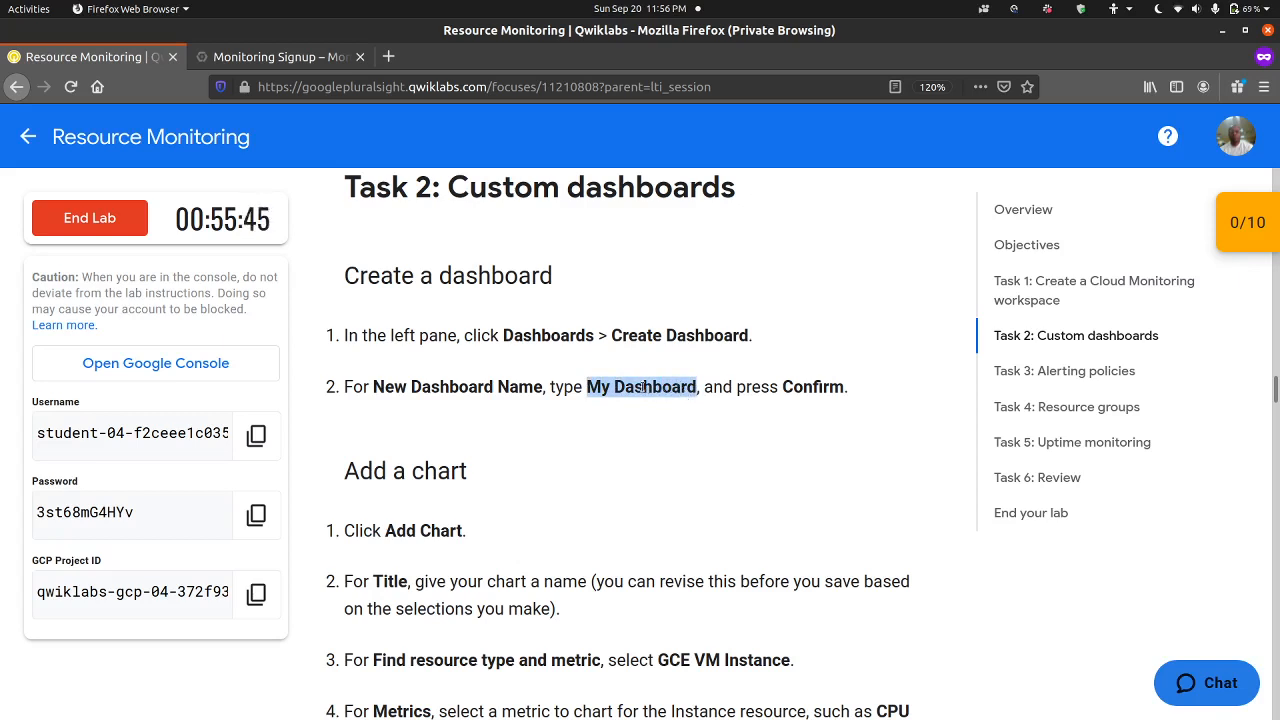
pyautogui.rightClick(667, 392)
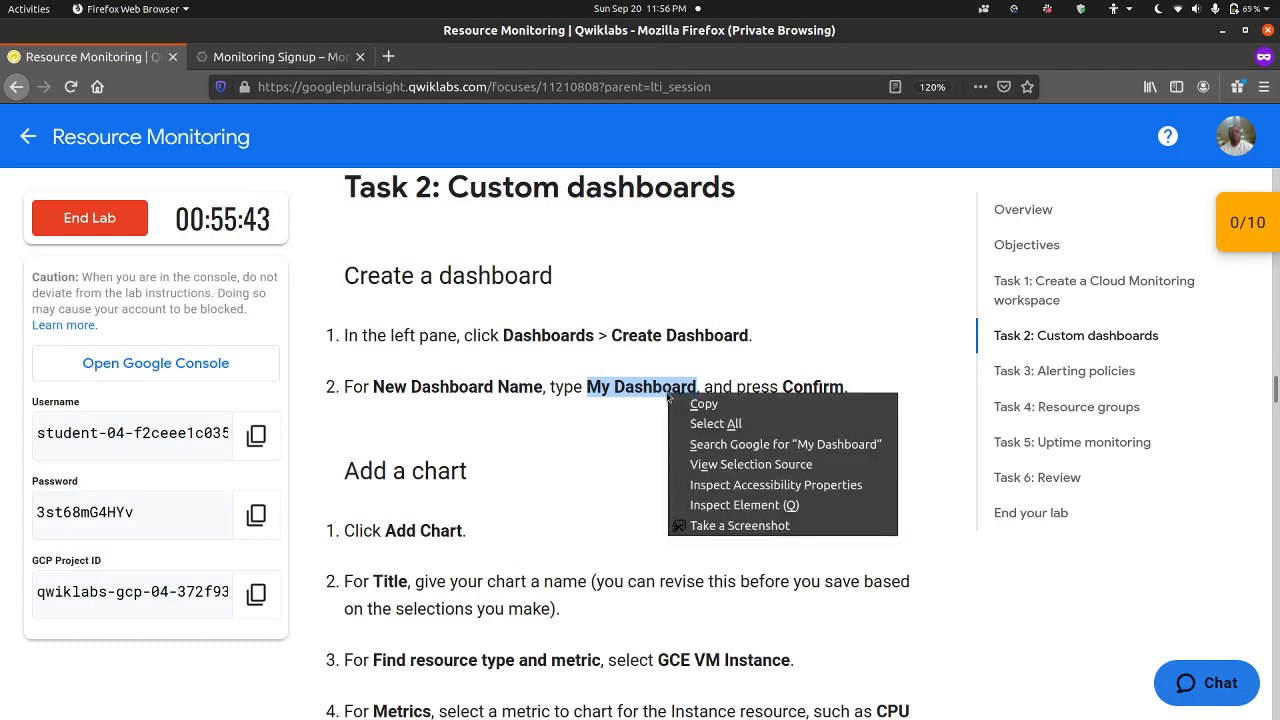
pyautogui.click(687, 405)
pyautogui.scroll(-2, 605, 465)
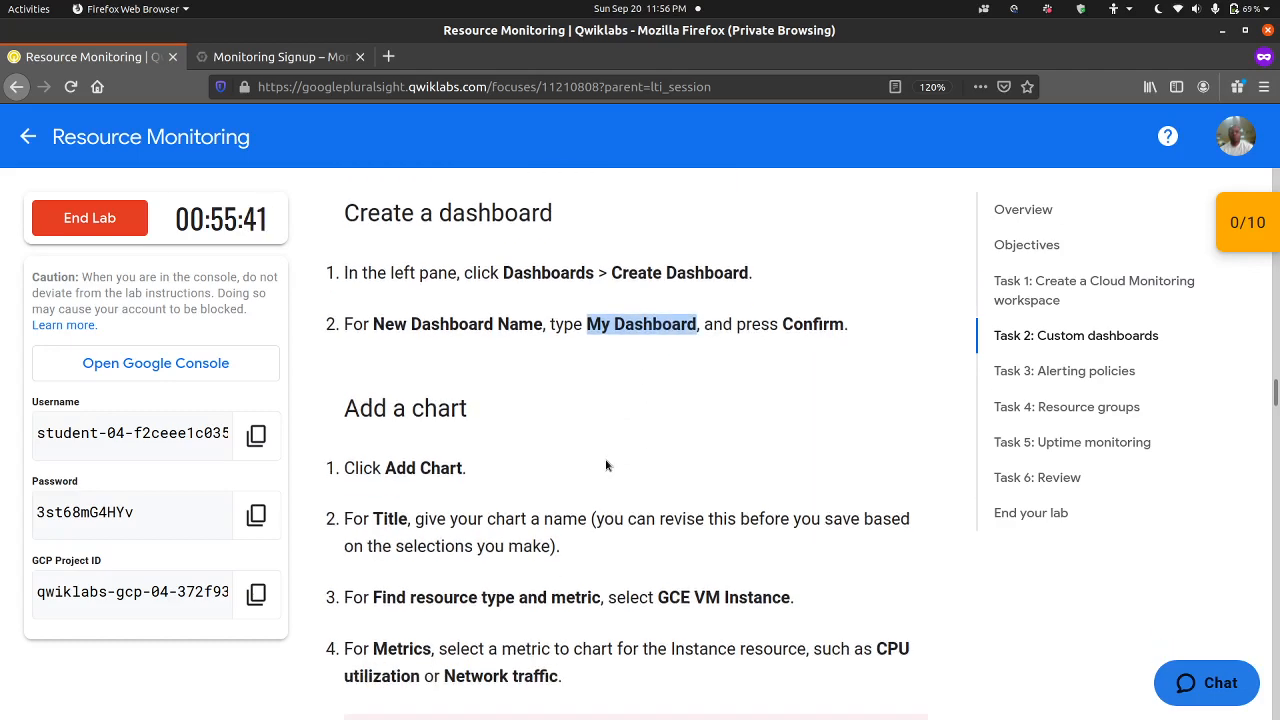
# Step: Dismiss the metadata label deprecation notice in the Monitoring console and create a new dashboard named My Dashboard
pyautogui.click(605, 462)
pyautogui.scroll(-3, 559, 378)
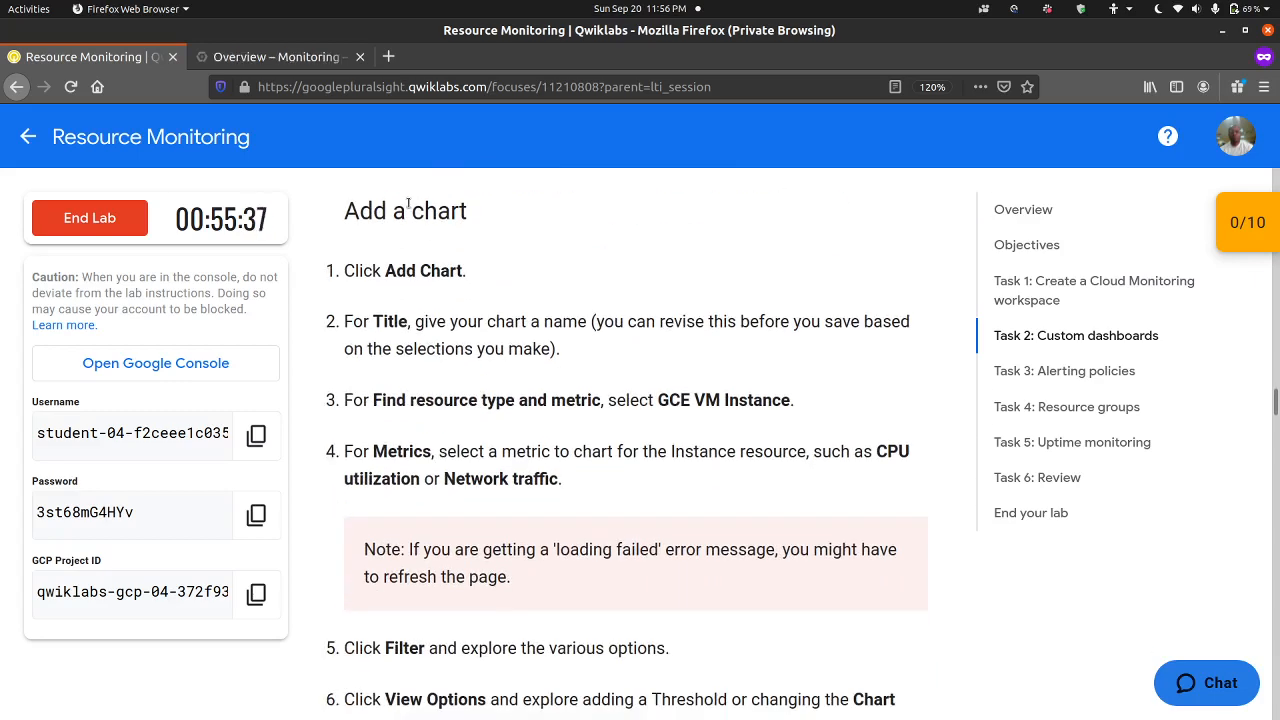
pyautogui.click(300, 58)
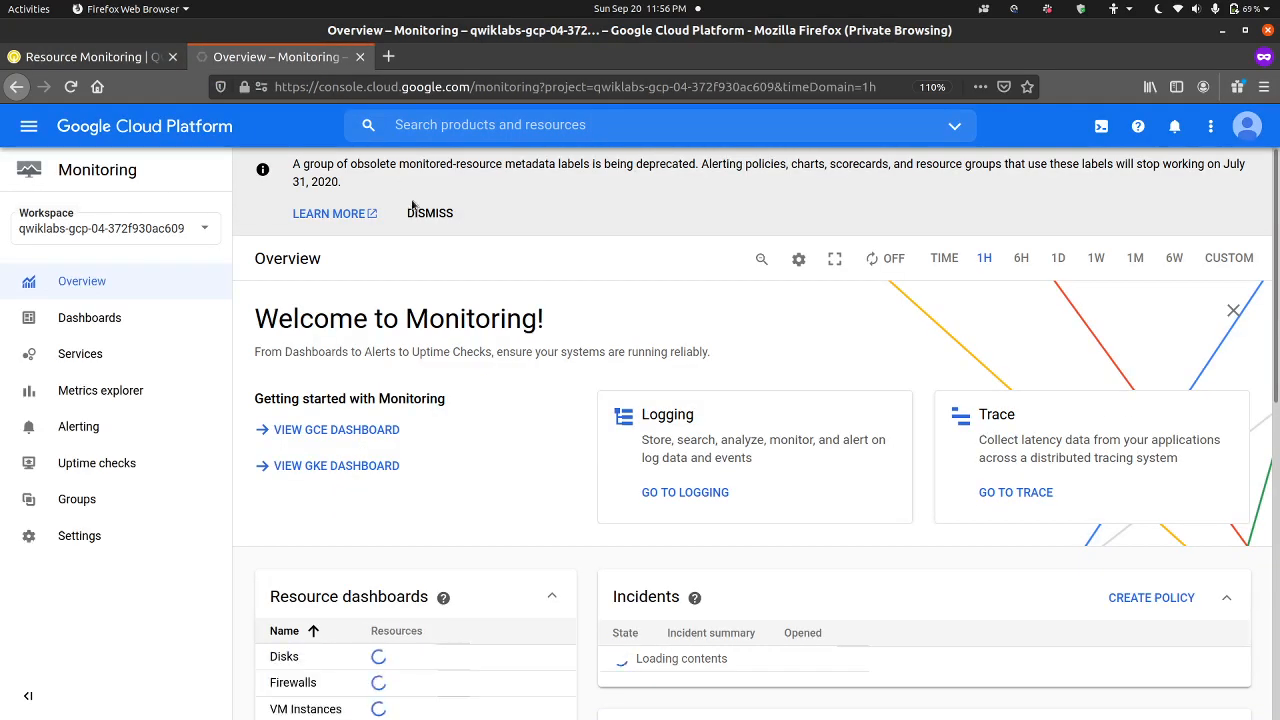
pyautogui.click(86, 320)
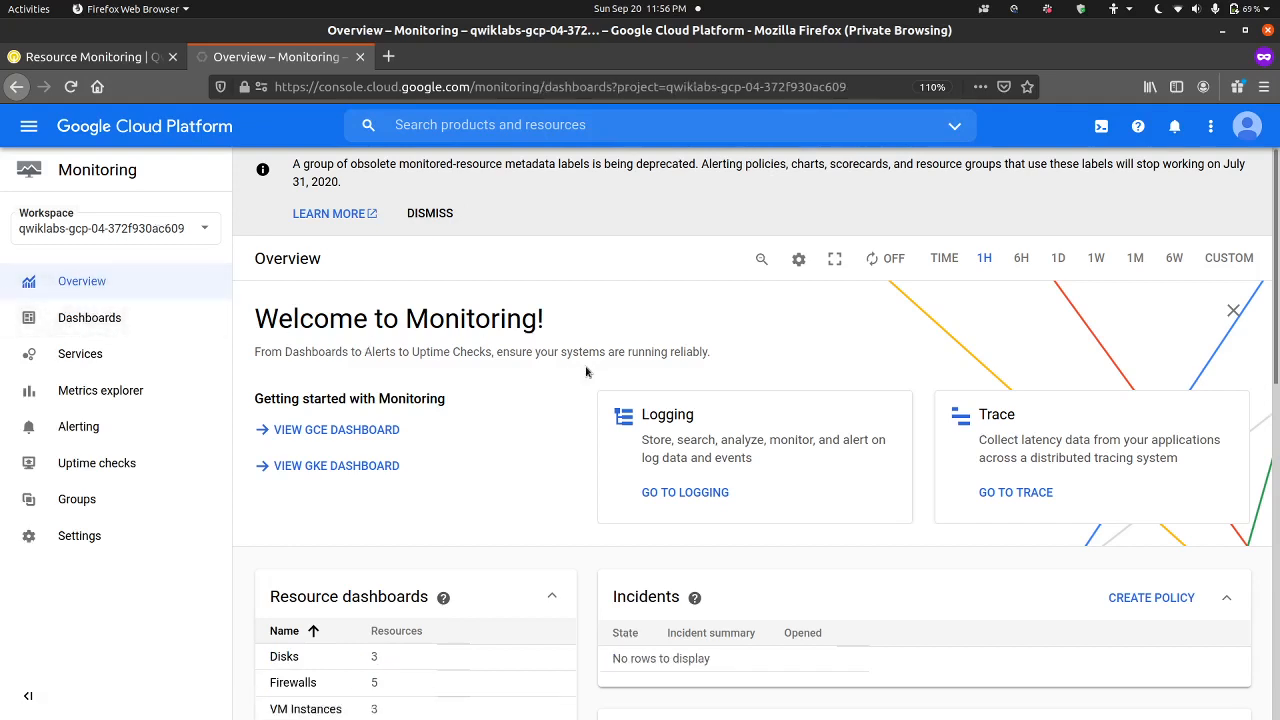
pyautogui.click(430, 214)
pyautogui.click(537, 170)
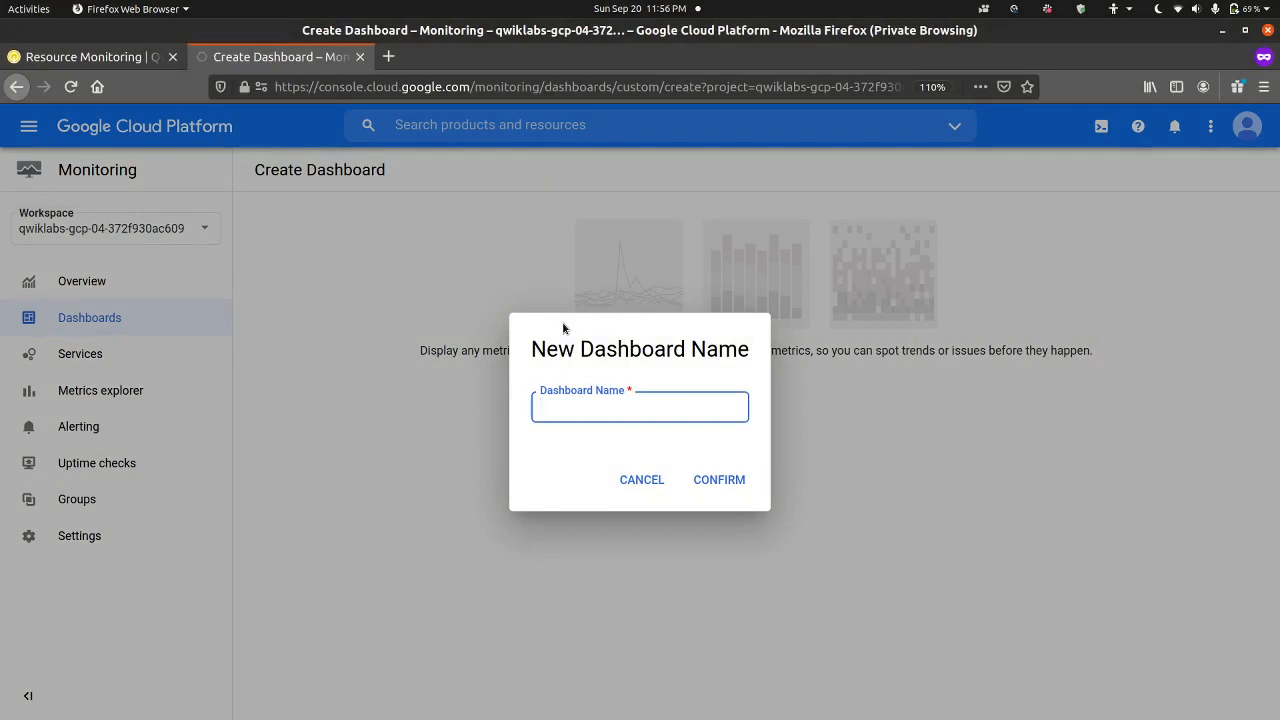
pyautogui.hotkey('ctrl', 'v')
pyautogui.click(728, 484)
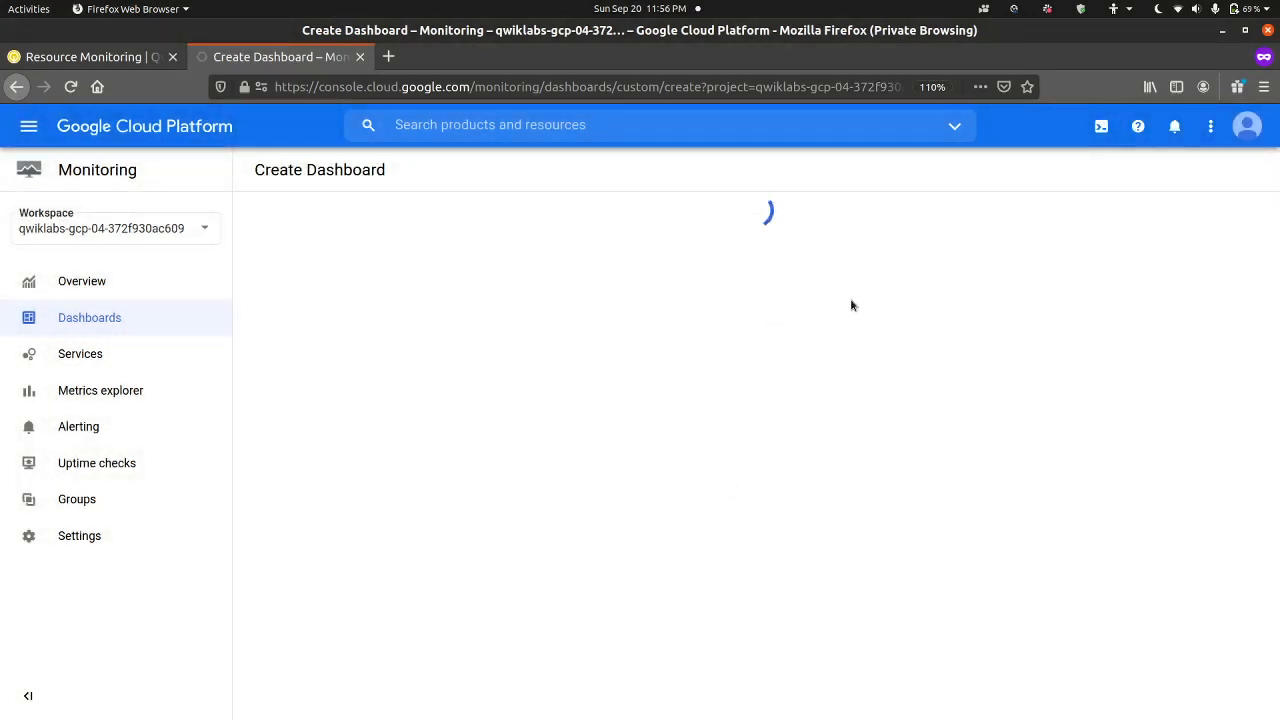
# Step: Read the lab's Add a chart instructions and start a chart on My Dashboard titled Compute Instance Chart
pyautogui.click(90, 57)
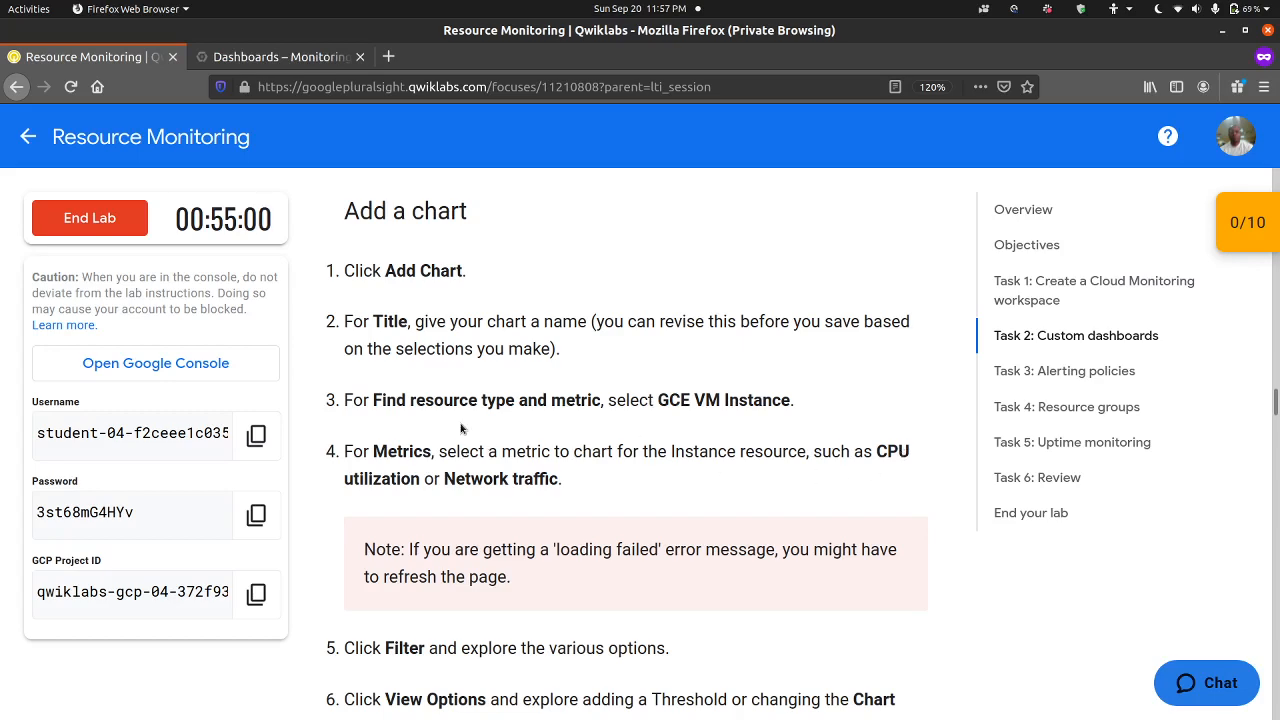
pyautogui.scroll(-5, 489, 461)
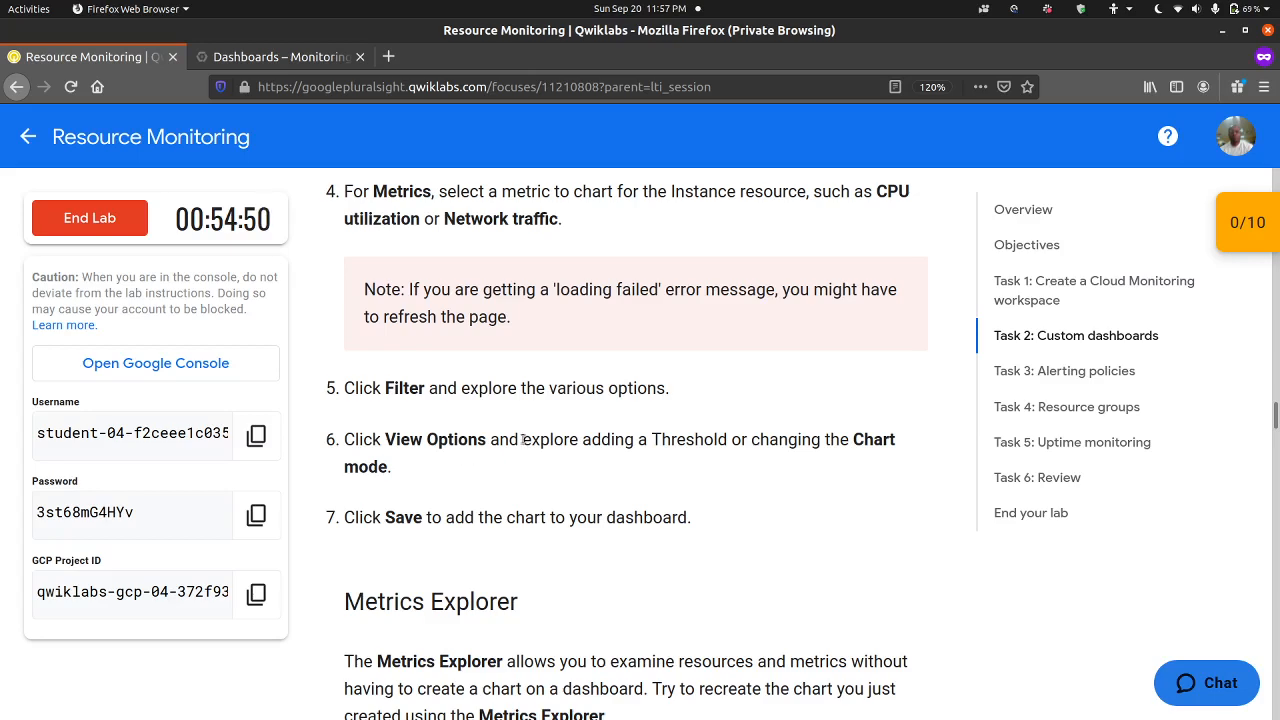
pyautogui.click(316, 66)
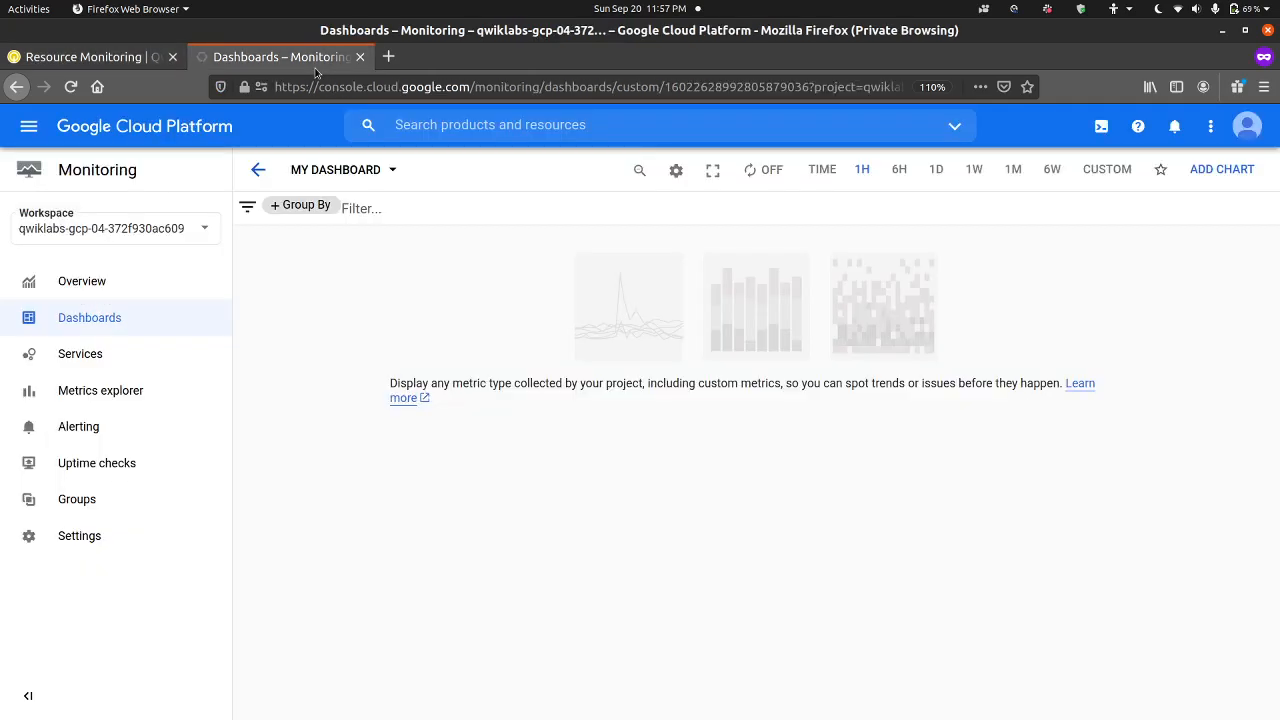
pyautogui.click(1220, 170)
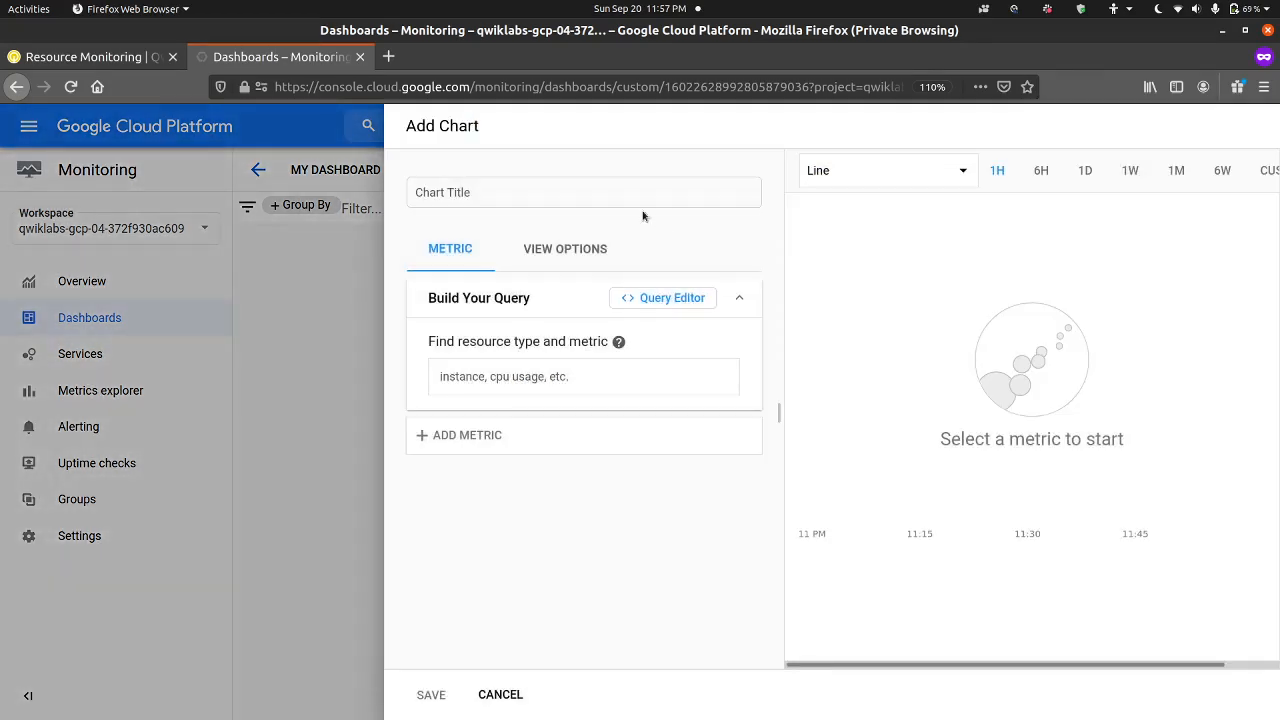
pyautogui.click(608, 201)
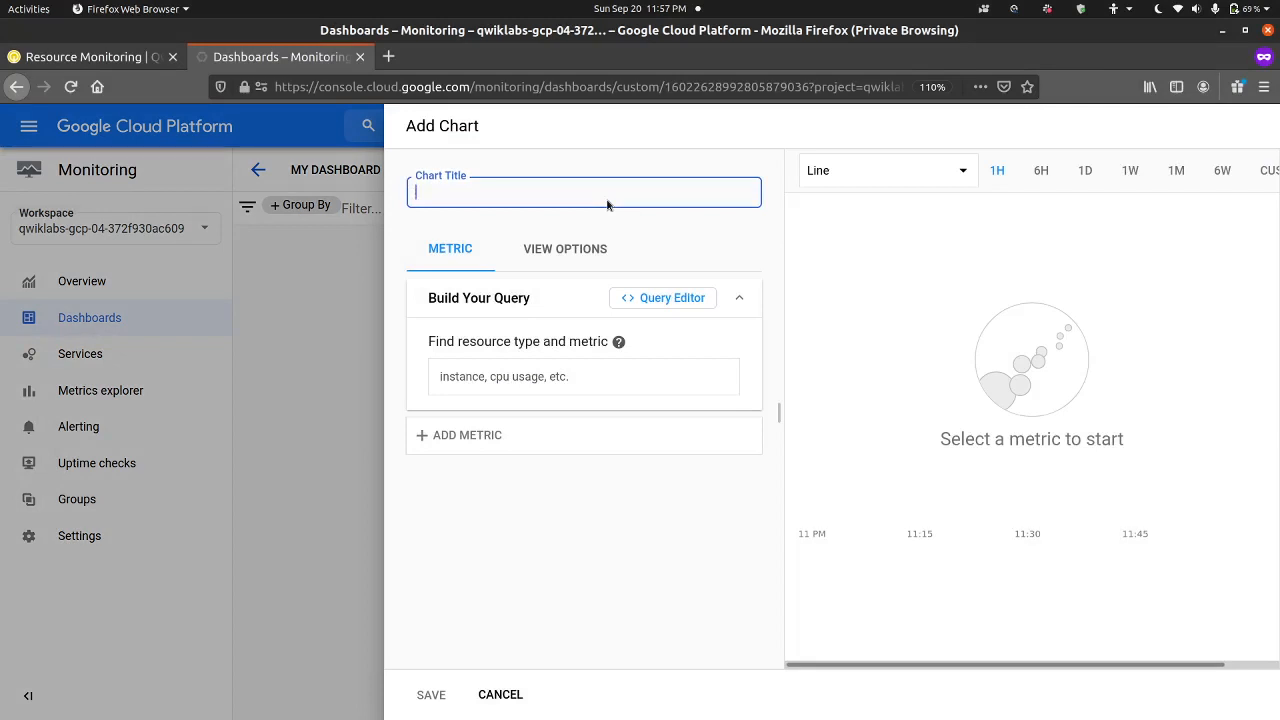
pyautogui.write('Compute Instance Chart')
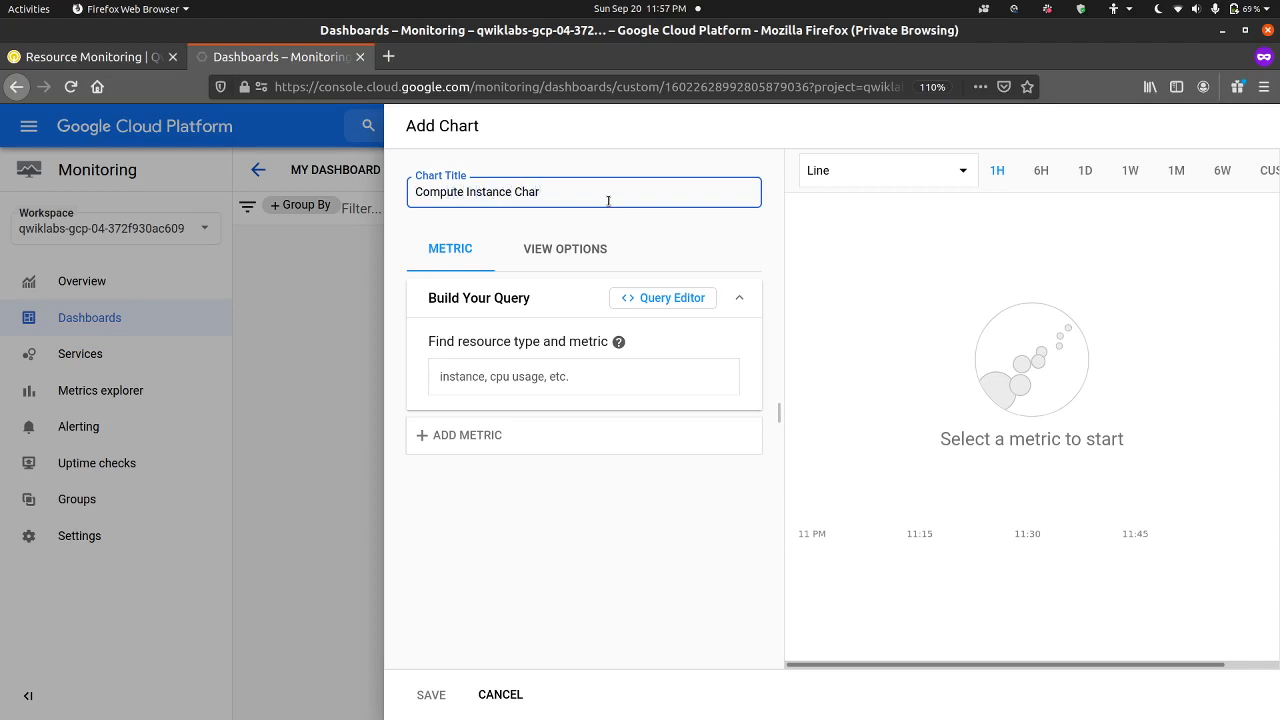
# Step: Set the chart's resource type to VM Instance and its metric to CPU usage
pyautogui.click(524, 377)
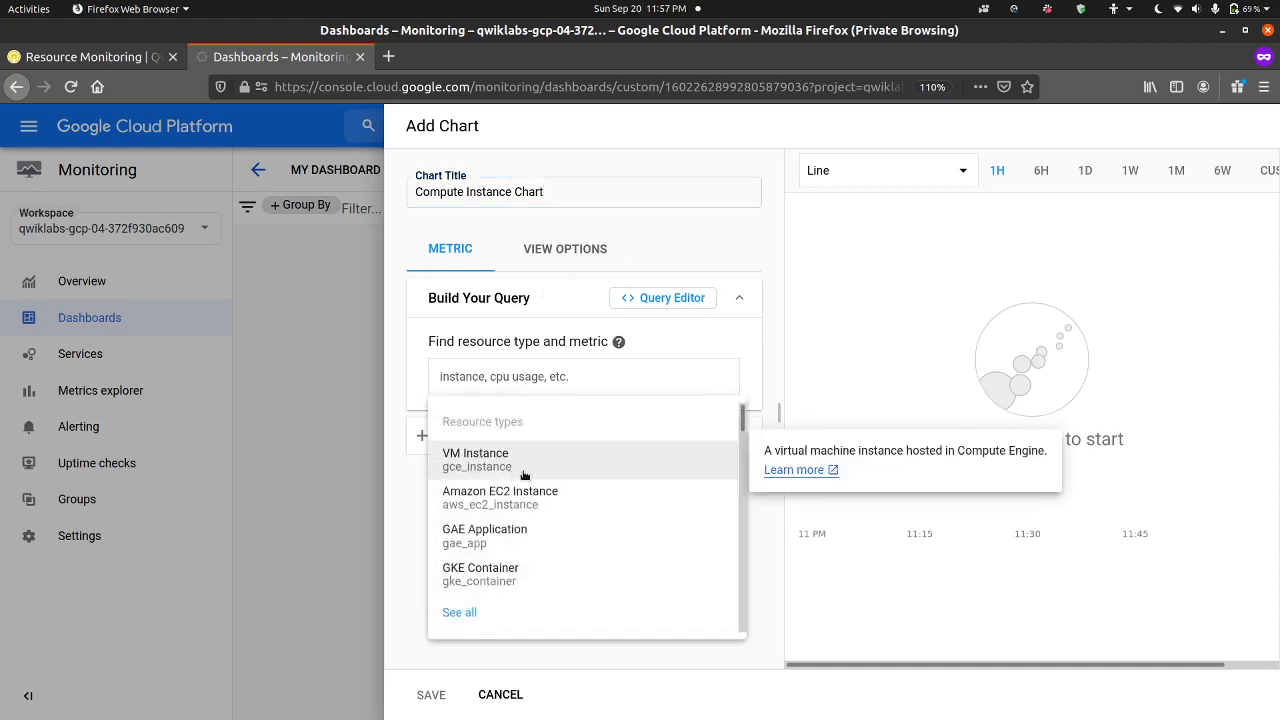
pyautogui.click(552, 464)
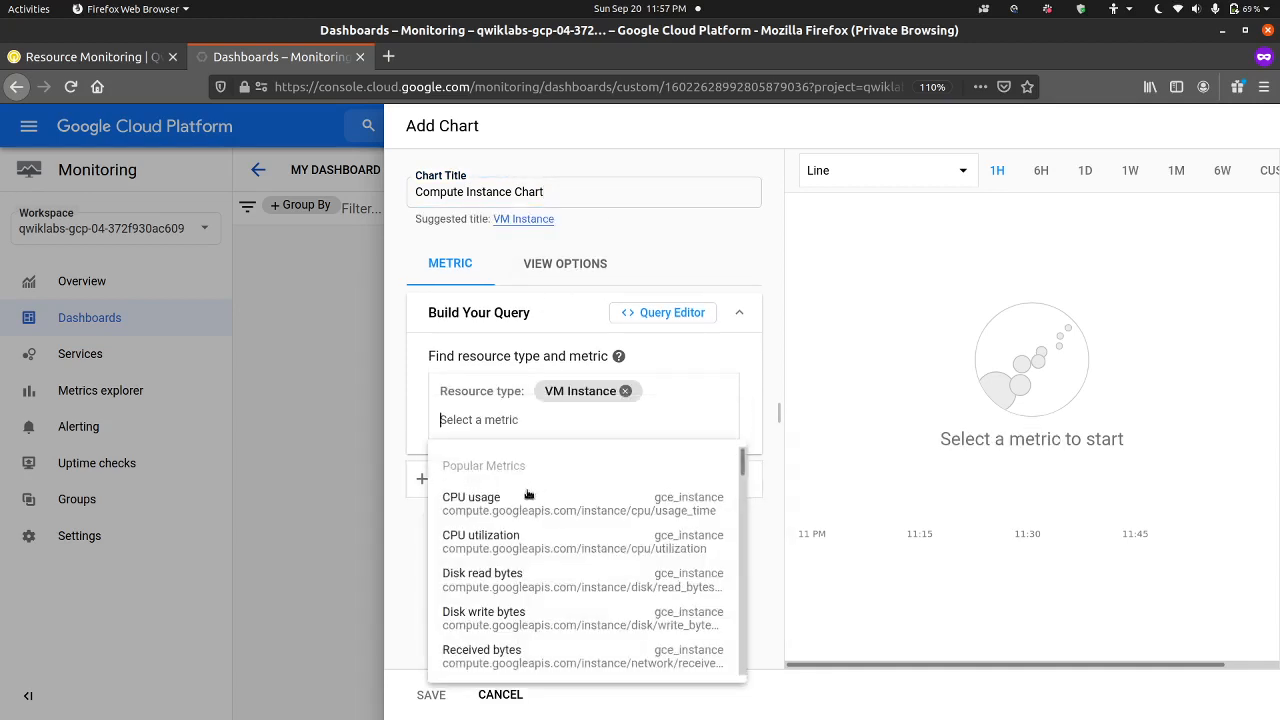
pyautogui.click(513, 510)
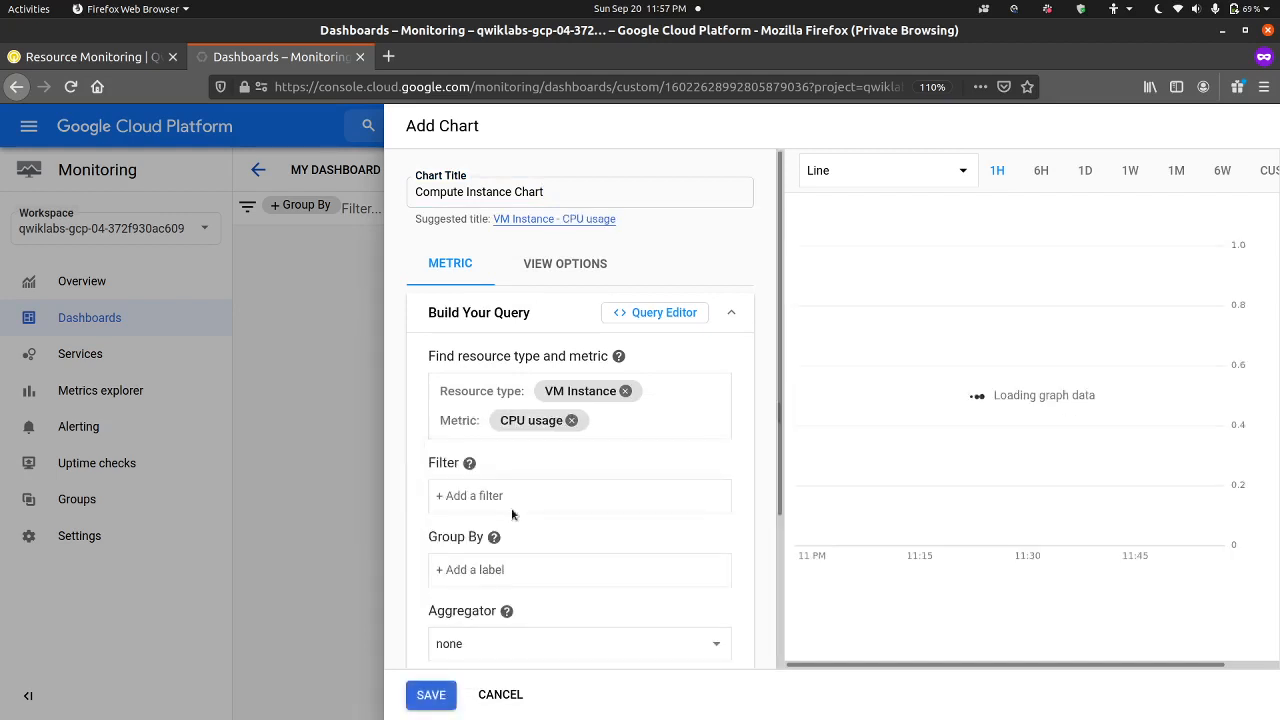
# Step: Examine the resource, metric, user metadata and system metadata labels offered as chart filters without adding one
pyautogui.click(517, 502)
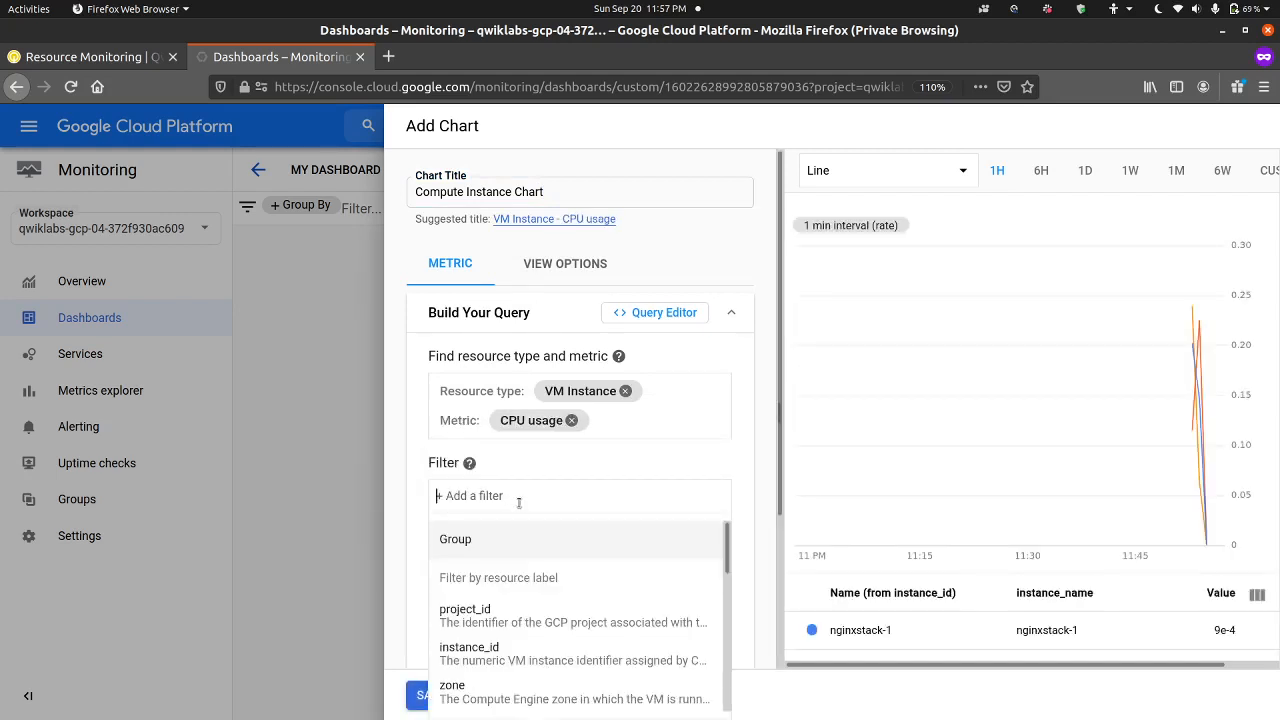
pyautogui.scroll(-2, 530, 535)
pyautogui.scroll(2, 530, 535)
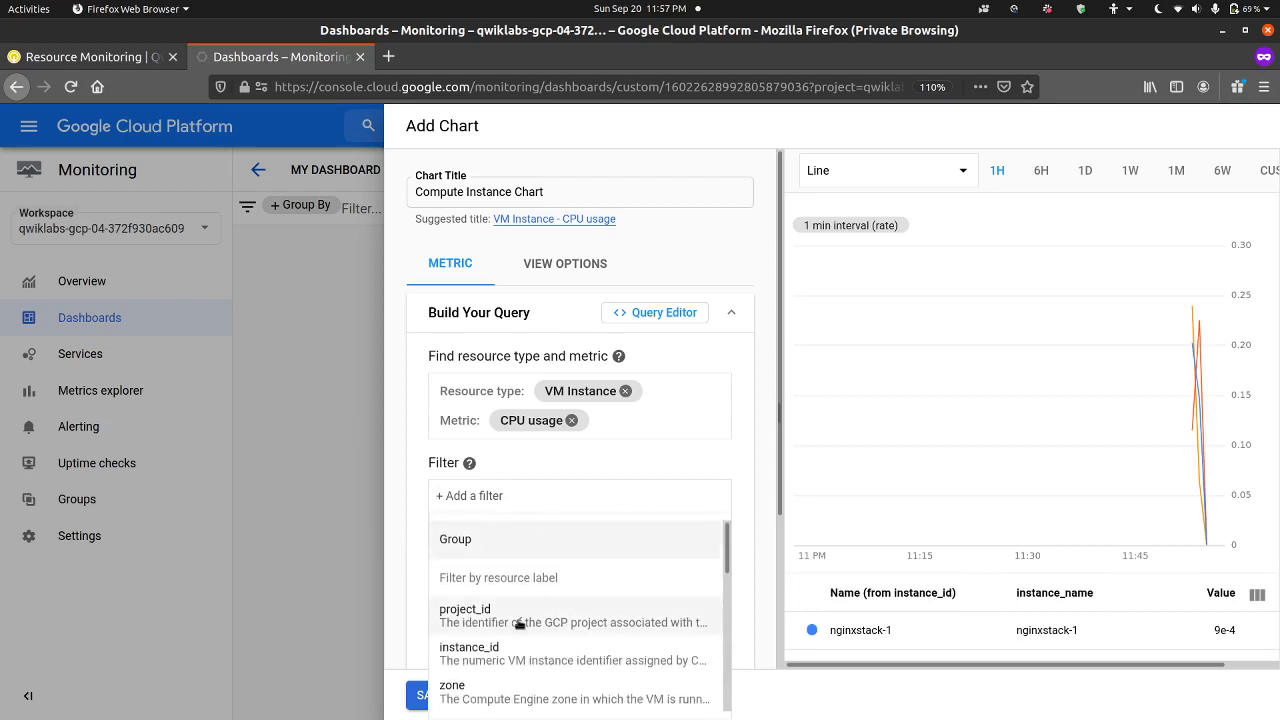
pyautogui.scroll(-1, 519, 623)
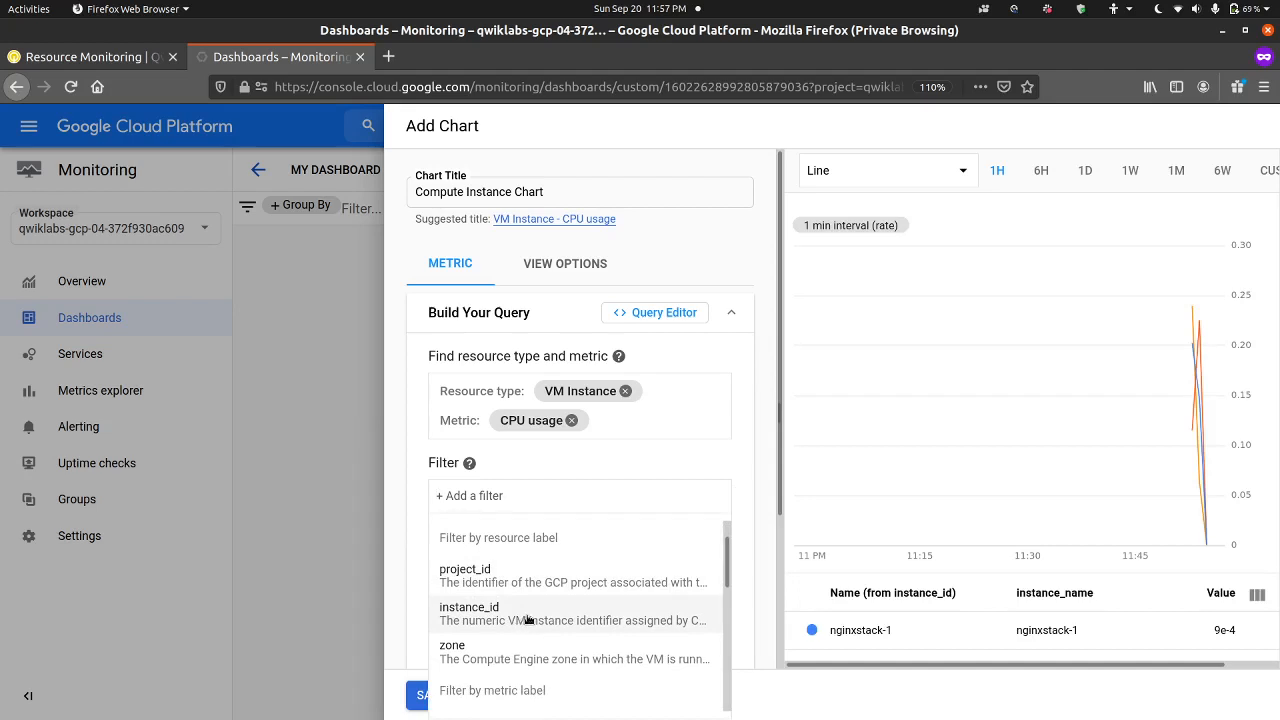
pyautogui.scroll(-1, 519, 623)
pyautogui.scroll(-3, 504, 641)
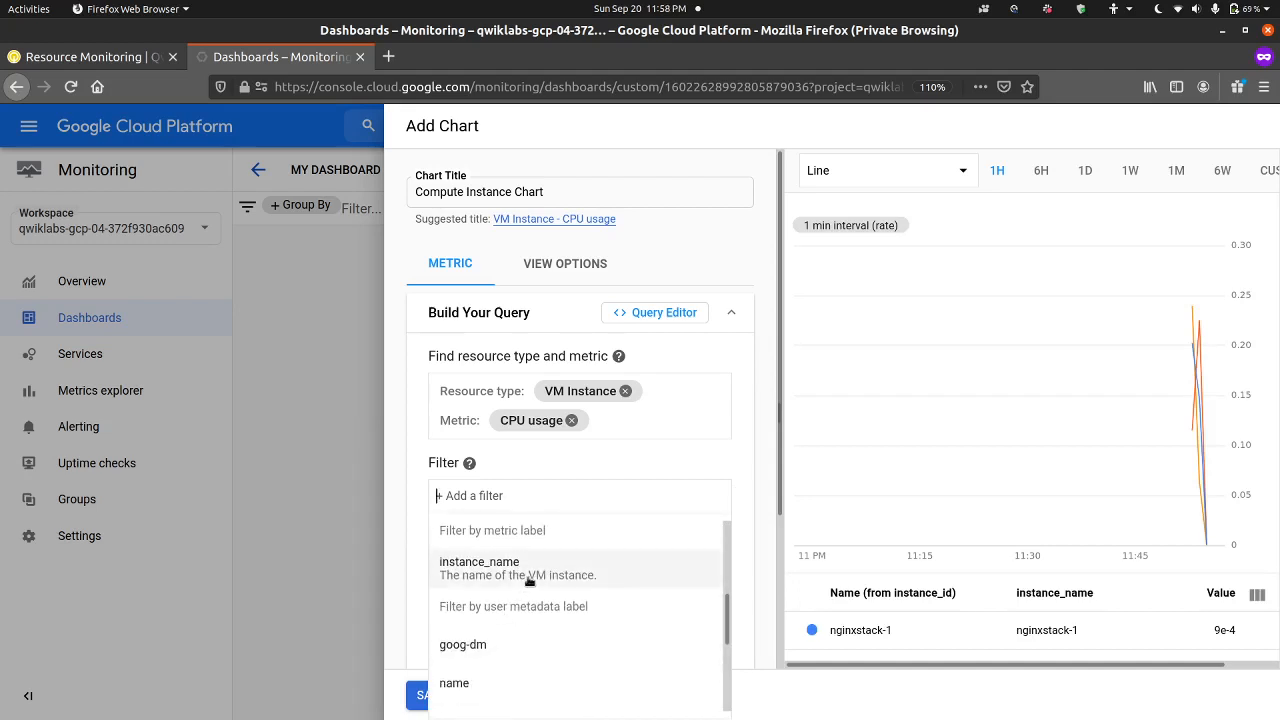
pyautogui.scroll(-1, 513, 606)
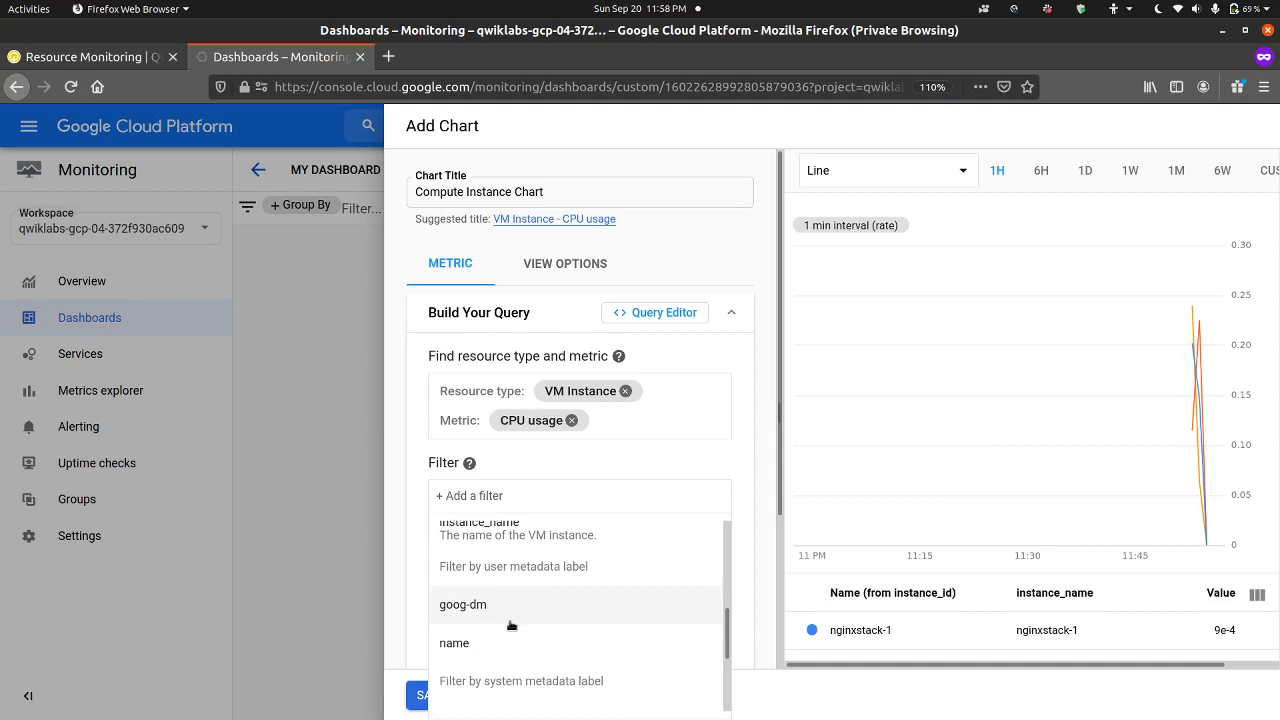
pyautogui.scroll(-1, 511, 625)
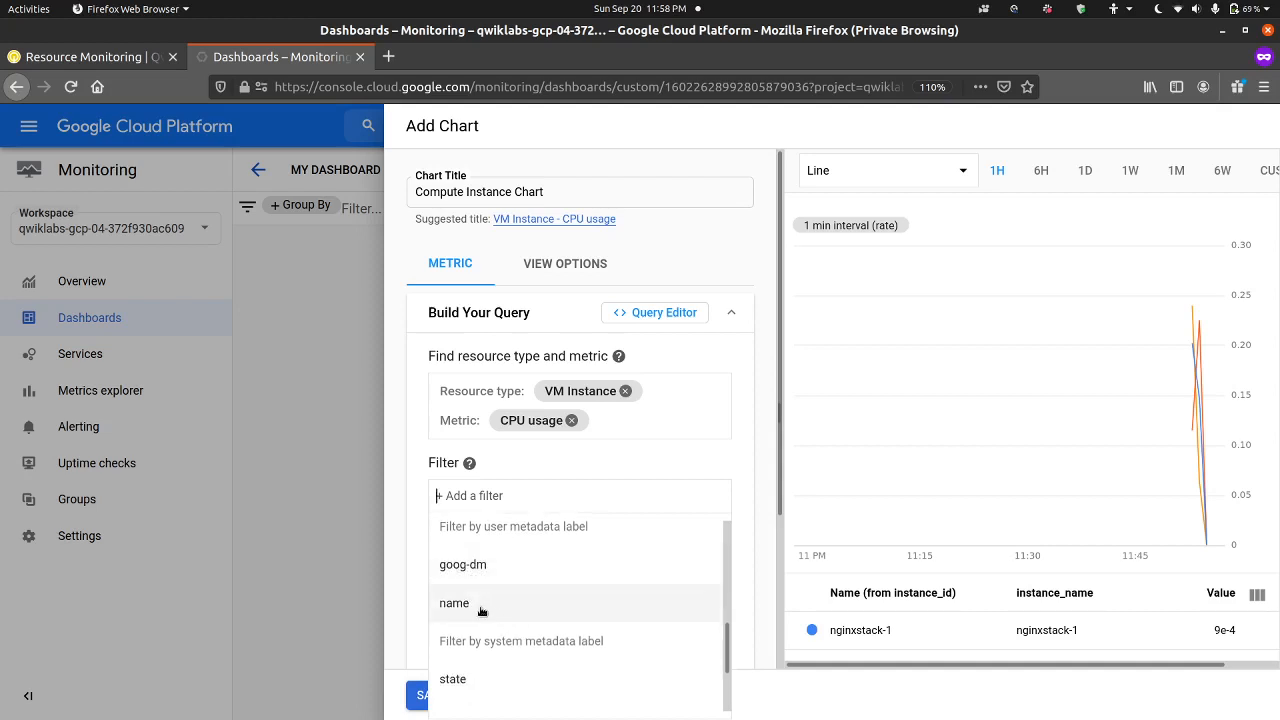
pyautogui.scroll(-1, 481, 611)
pyautogui.scroll(-1, 481, 611)
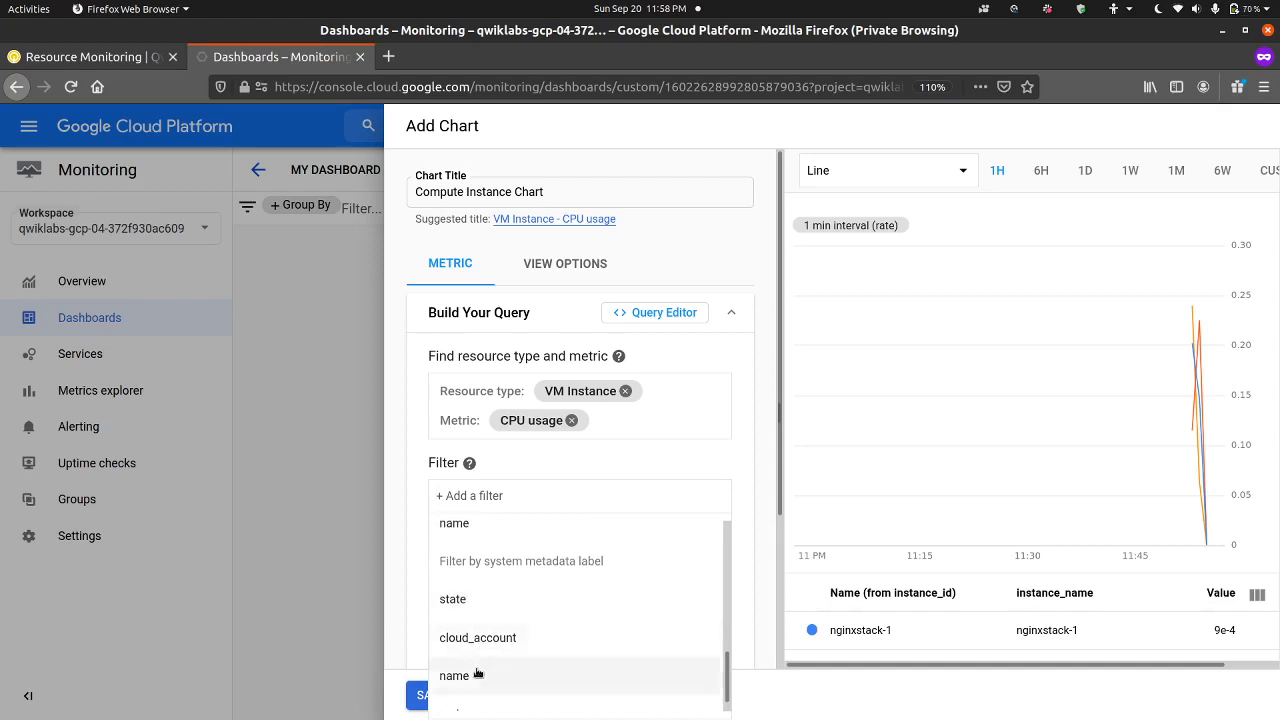
pyautogui.scroll(-1, 477, 675)
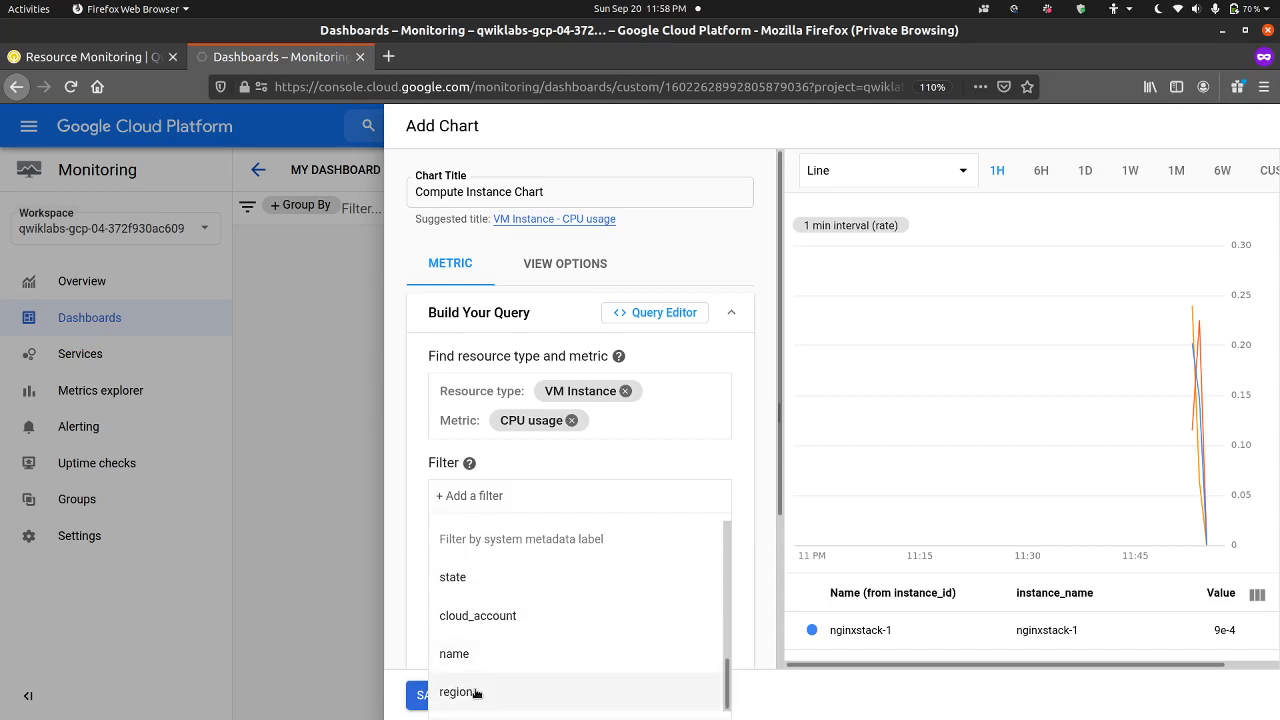
pyautogui.scroll(-5, 537, 651)
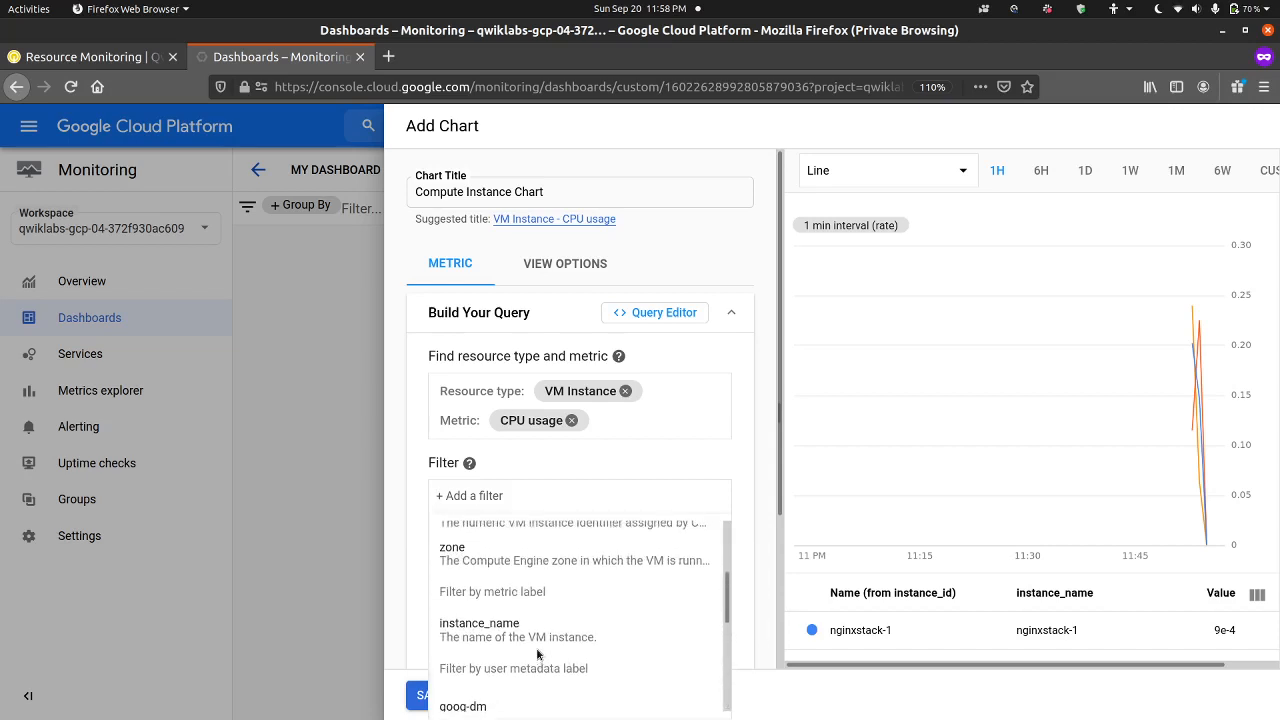
pyautogui.scroll(4, 537, 654)
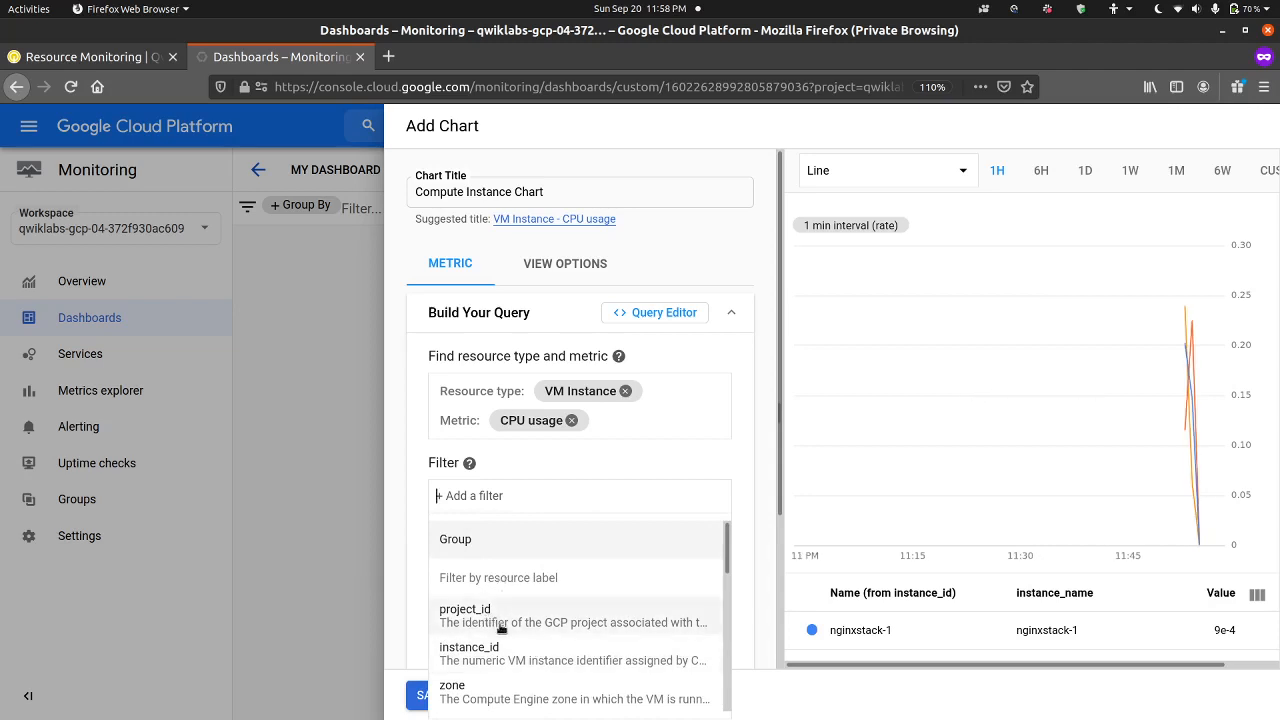
pyautogui.scroll(-3, 502, 628)
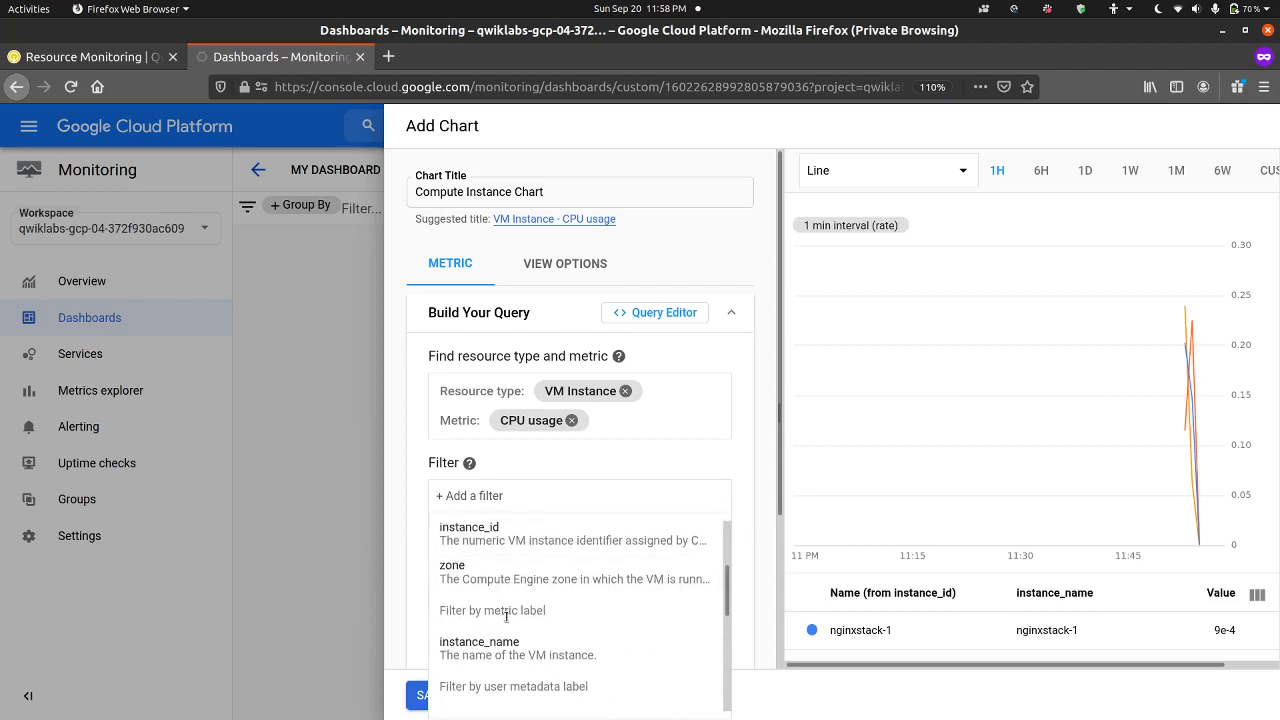
pyautogui.scroll(-3, 506, 617)
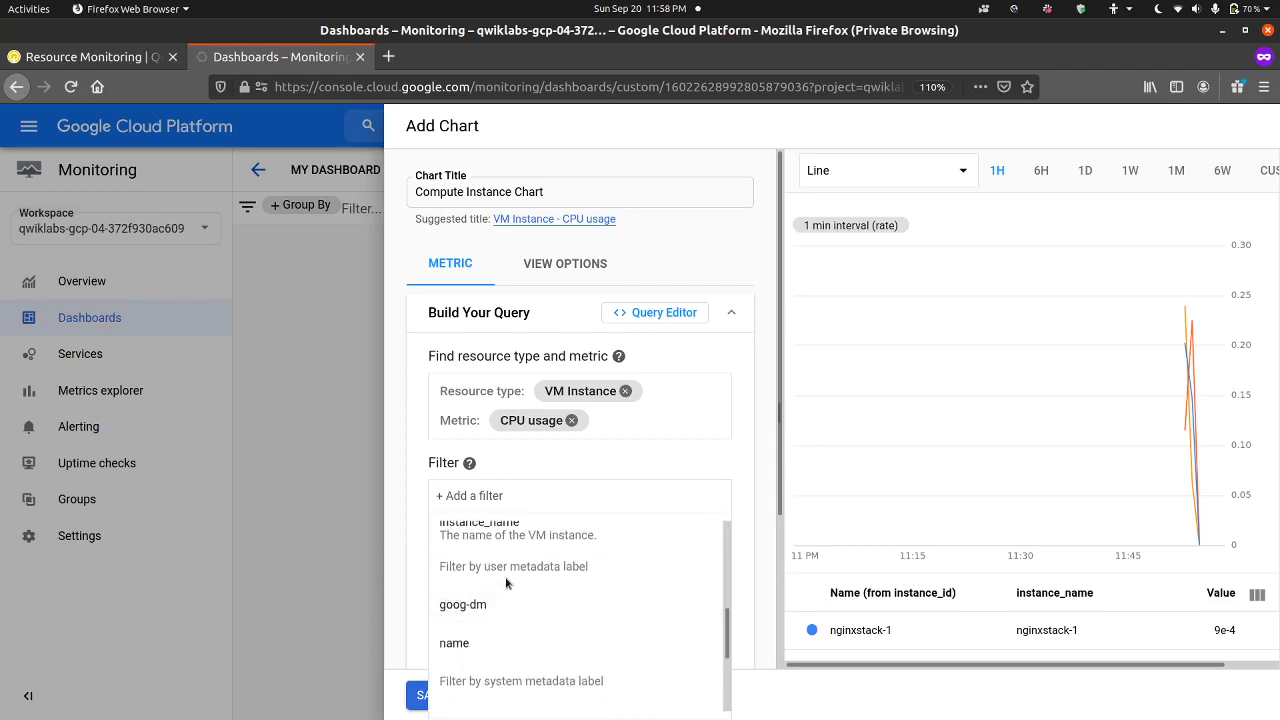
pyautogui.click(618, 462)
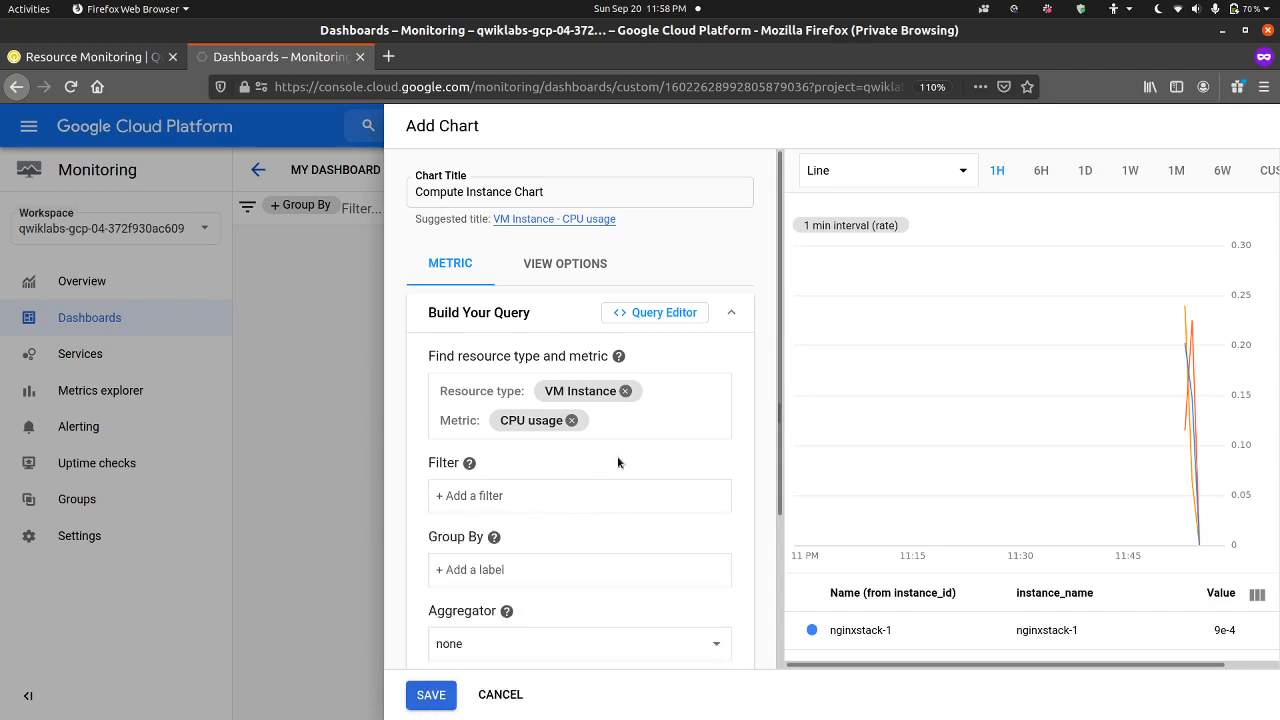
# Step: Try the X-Ray and Outlier chart modes, restore Color mode, and check the lab's remaining chart instructions
pyautogui.click(560, 264)
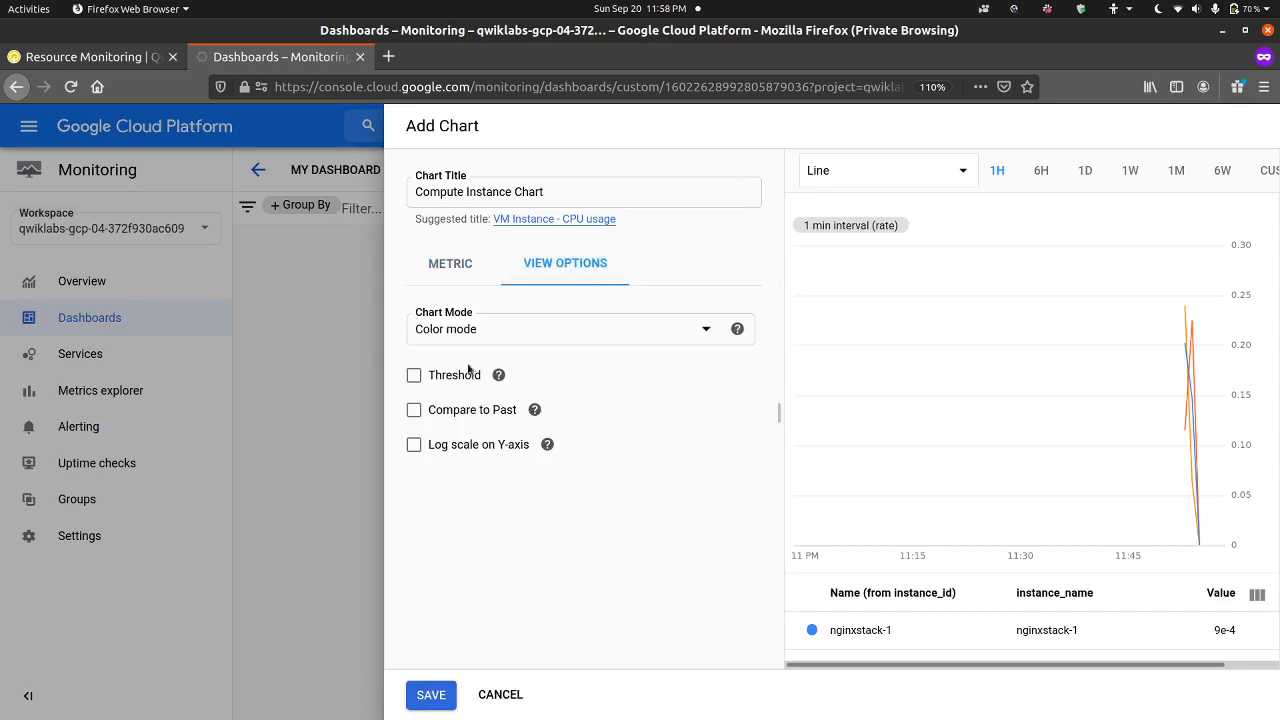
pyautogui.click(501, 336)
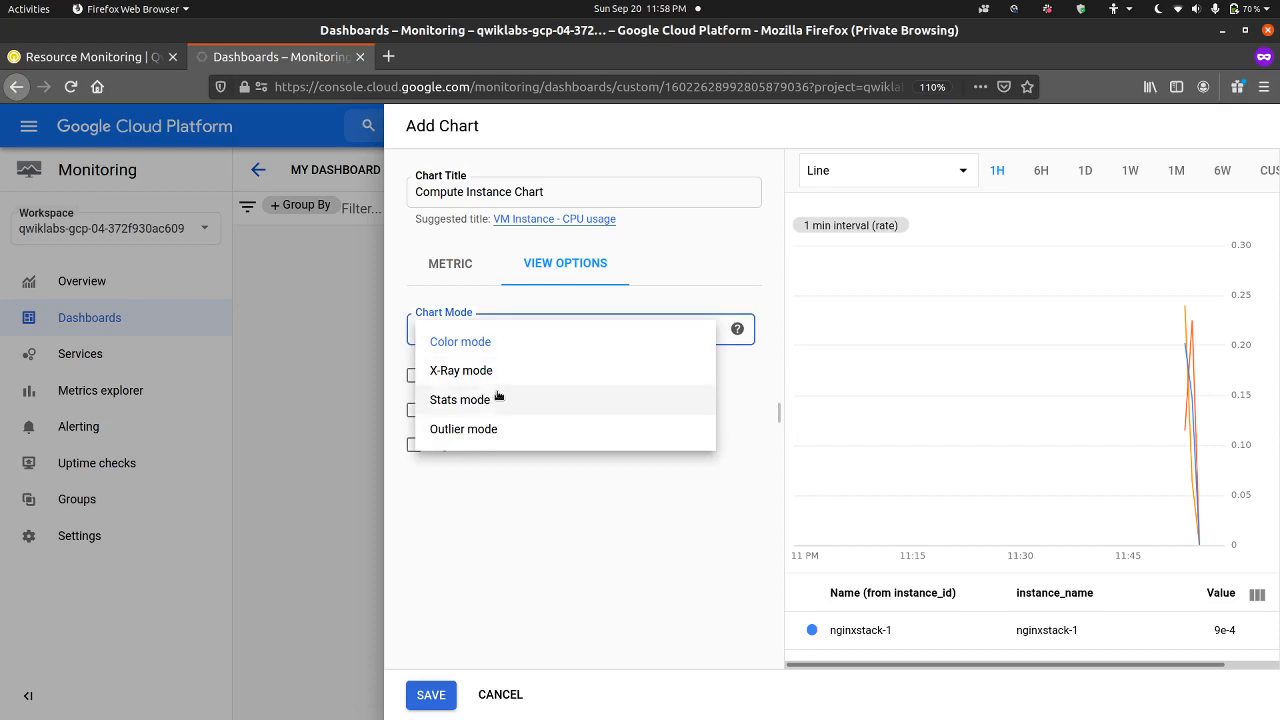
pyautogui.click(516, 372)
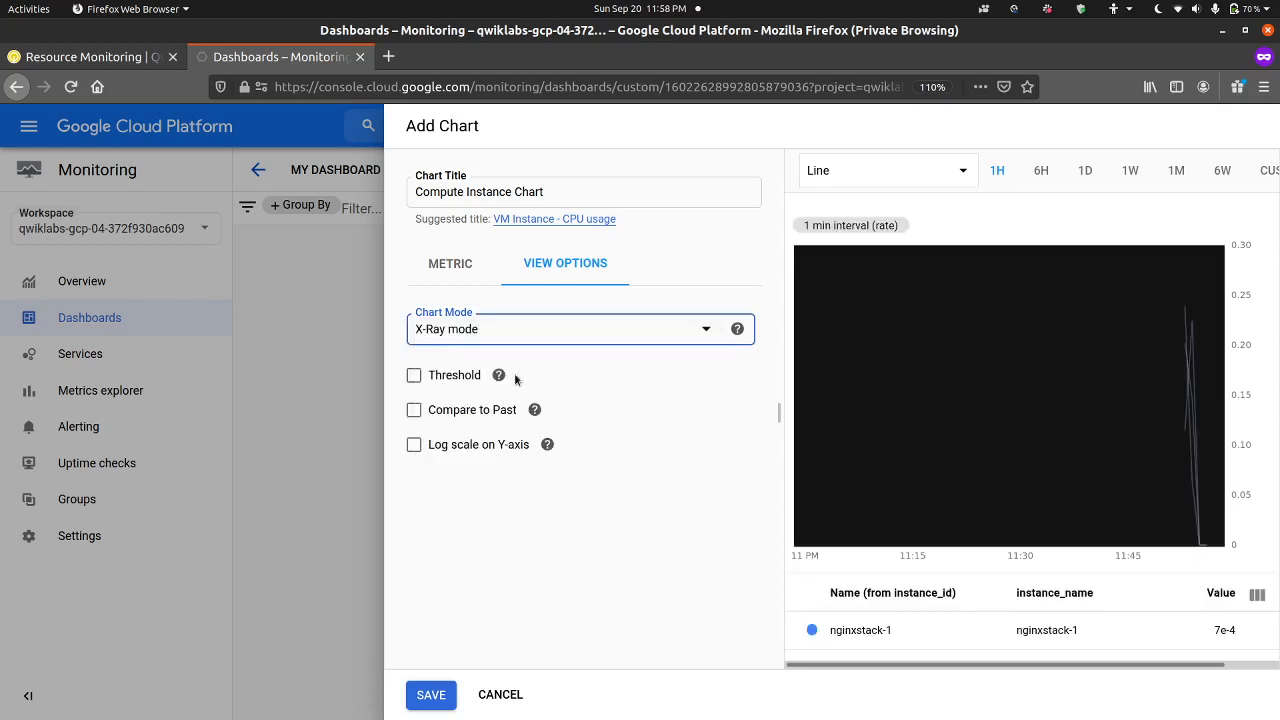
pyautogui.click(514, 331)
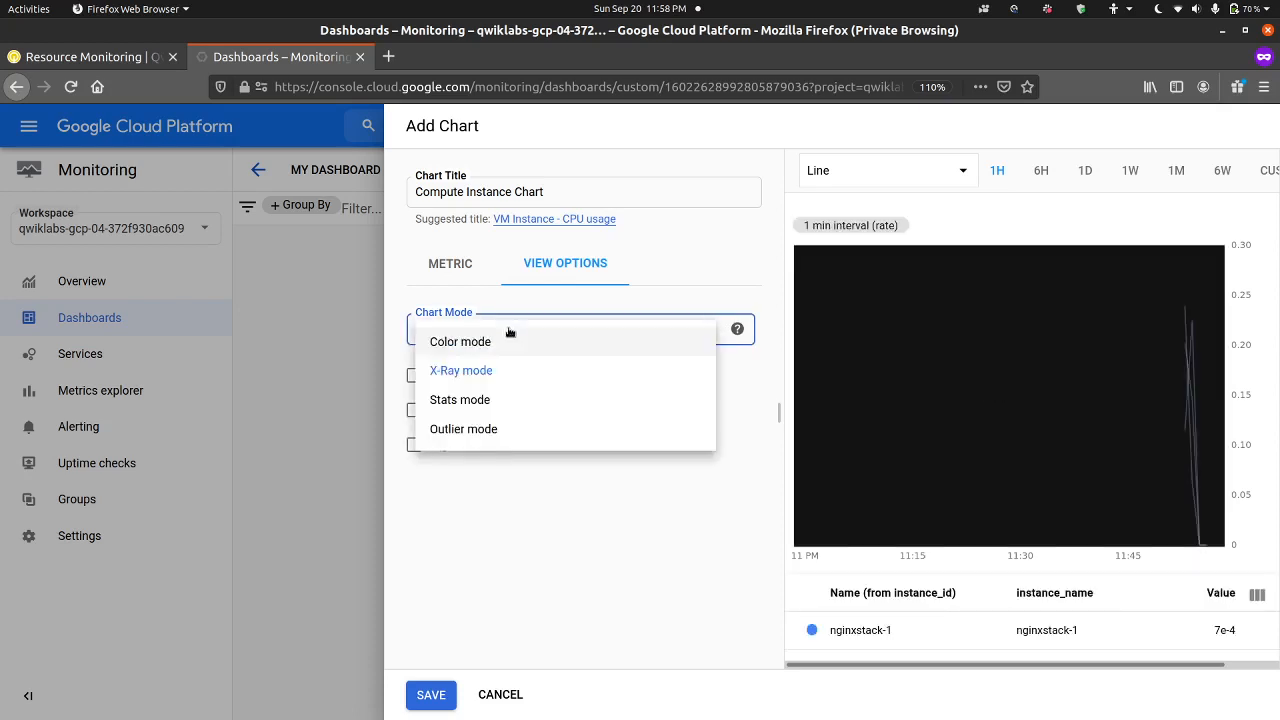
pyautogui.click(501, 428)
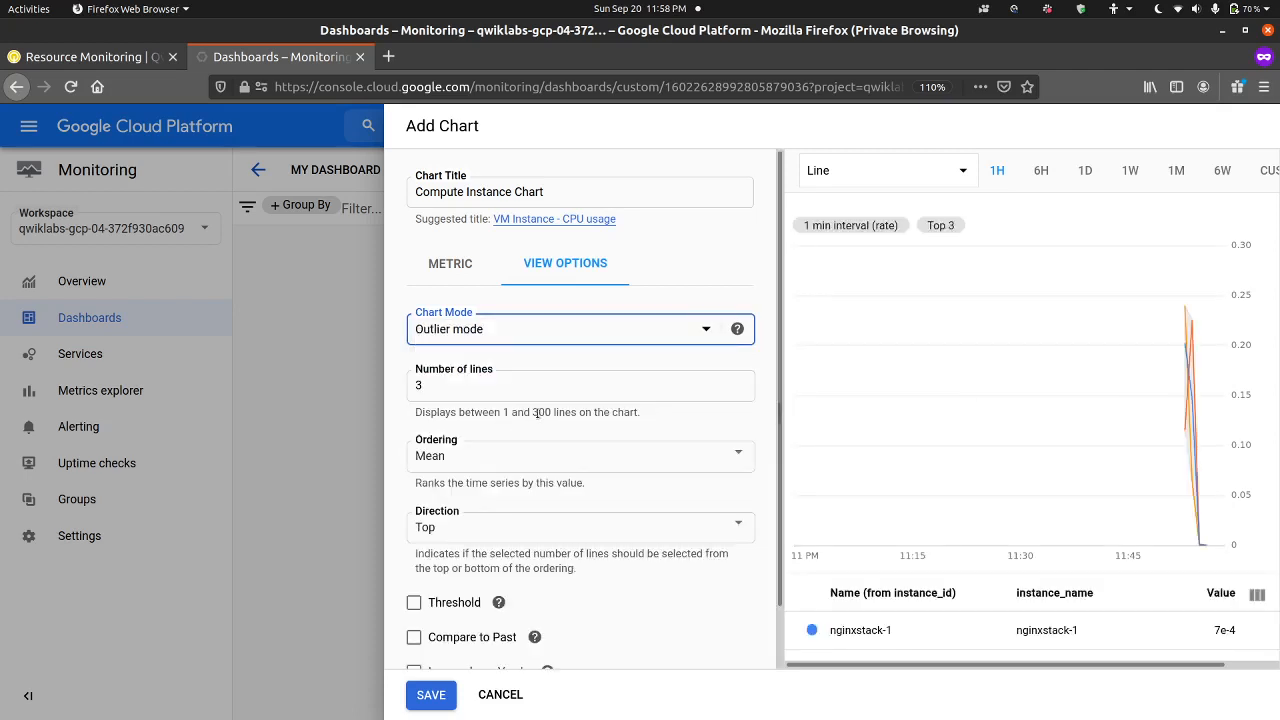
pyautogui.click(545, 345)
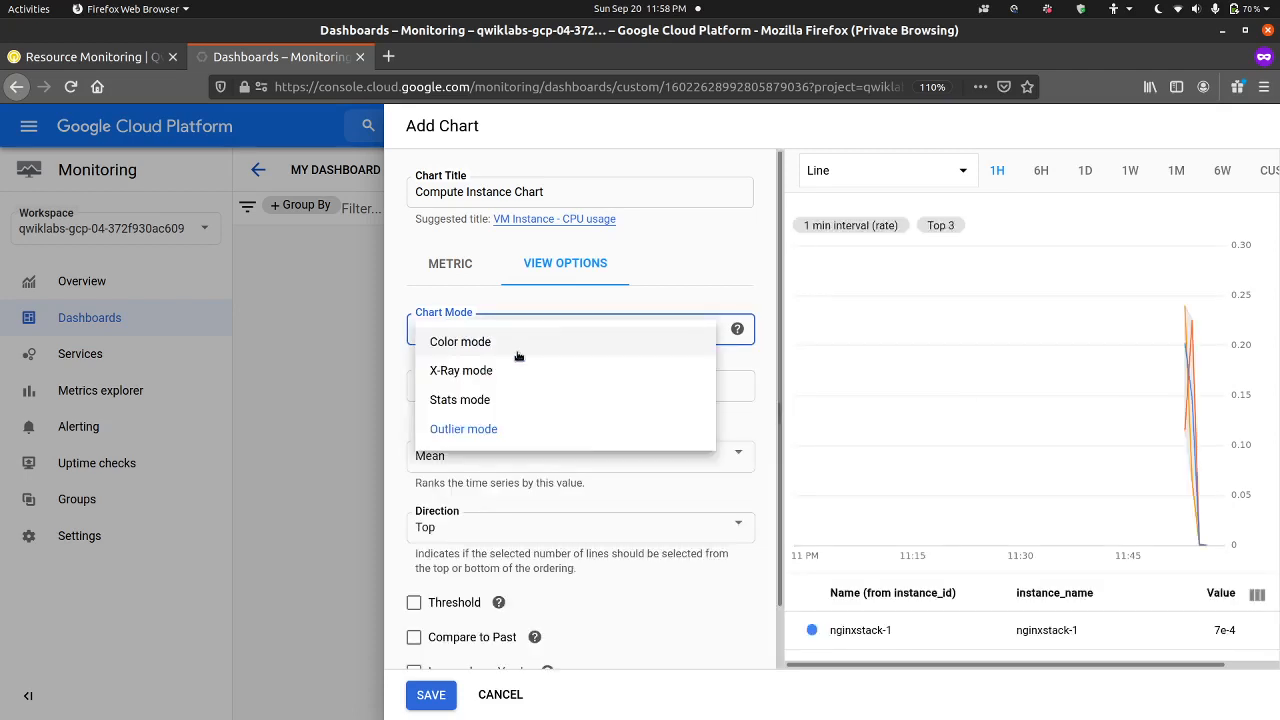
pyautogui.click(519, 343)
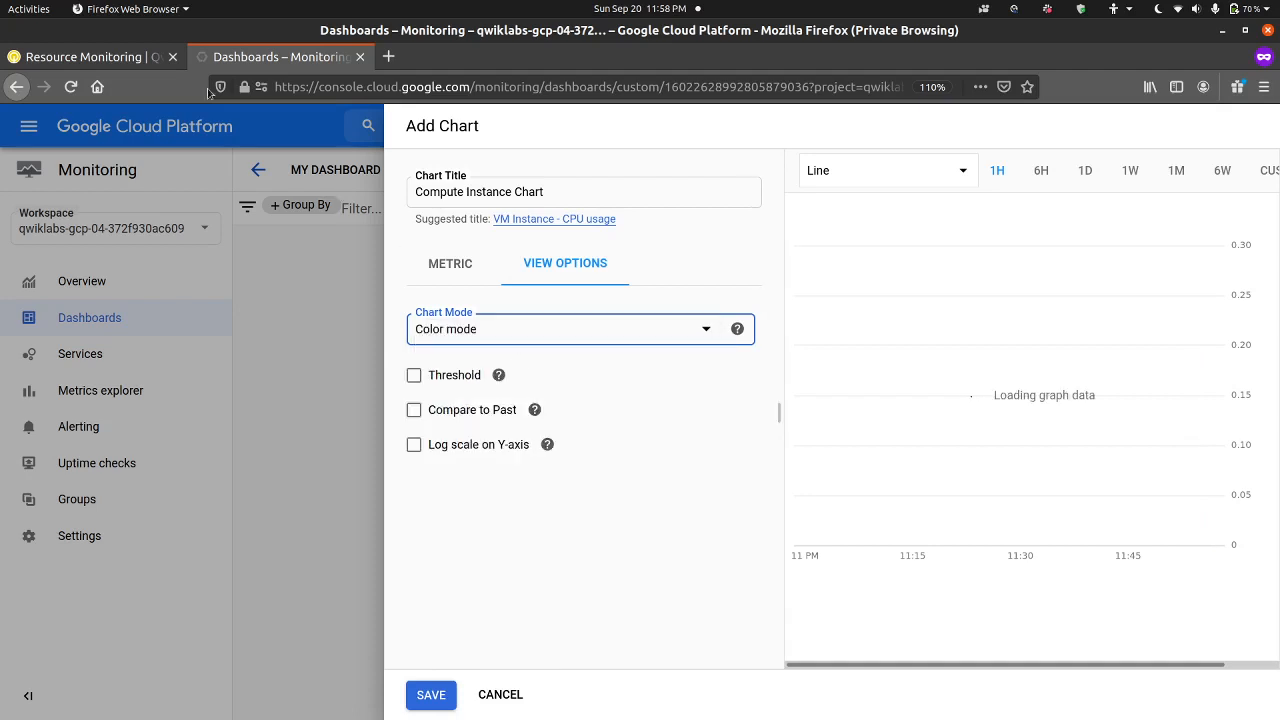
pyautogui.click(117, 59)
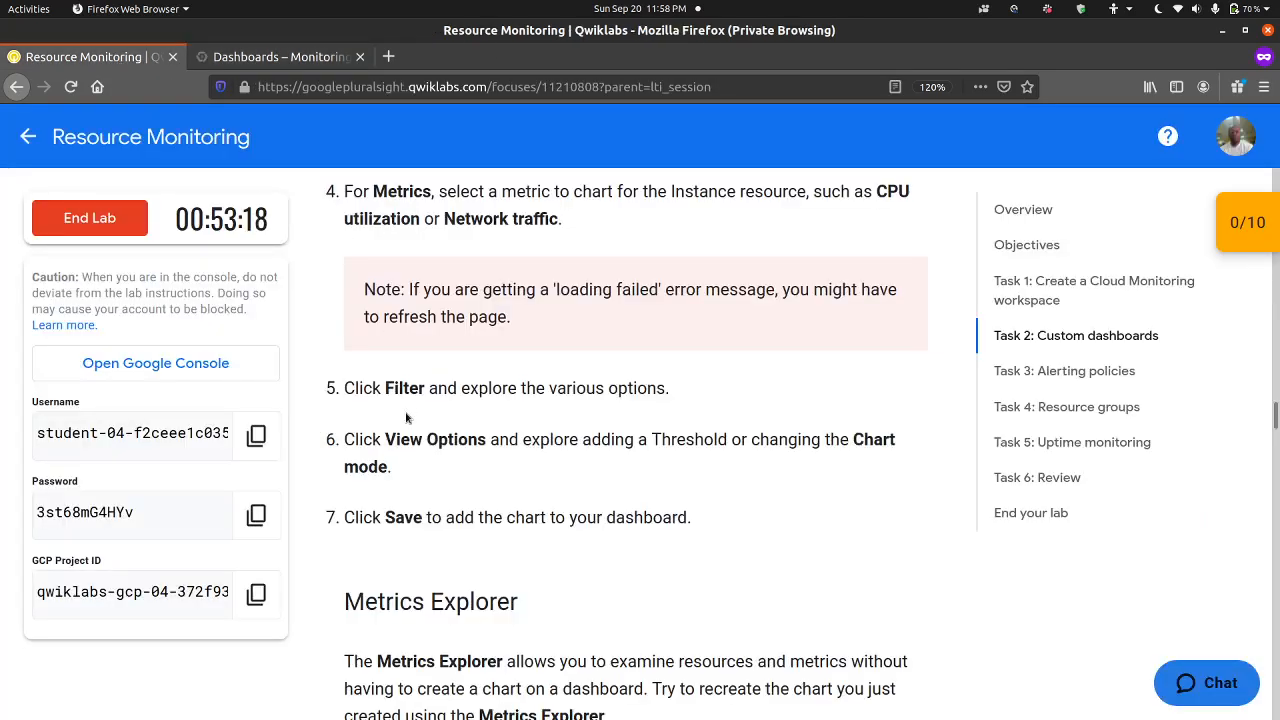
# Step: Save the Compute Instance Chart to My Dashboard and read the lab's Metrics Explorer instructions
pyautogui.click(300, 58)
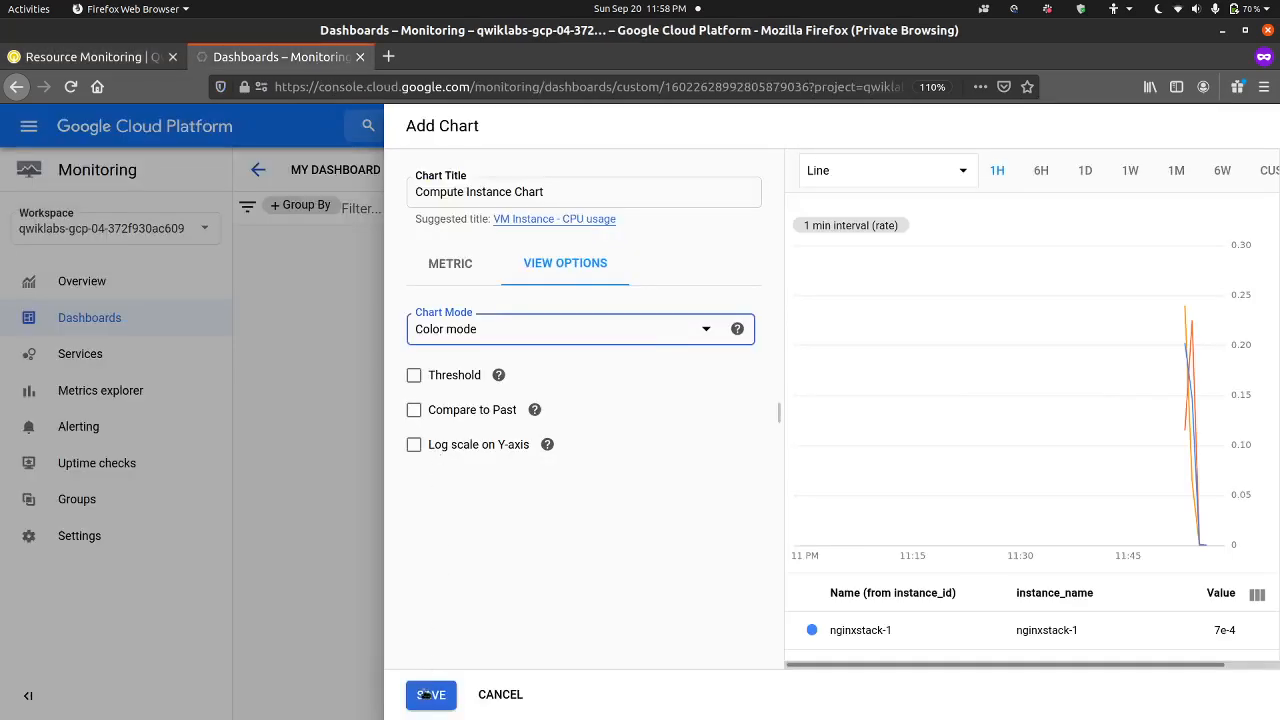
pyautogui.click(428, 694)
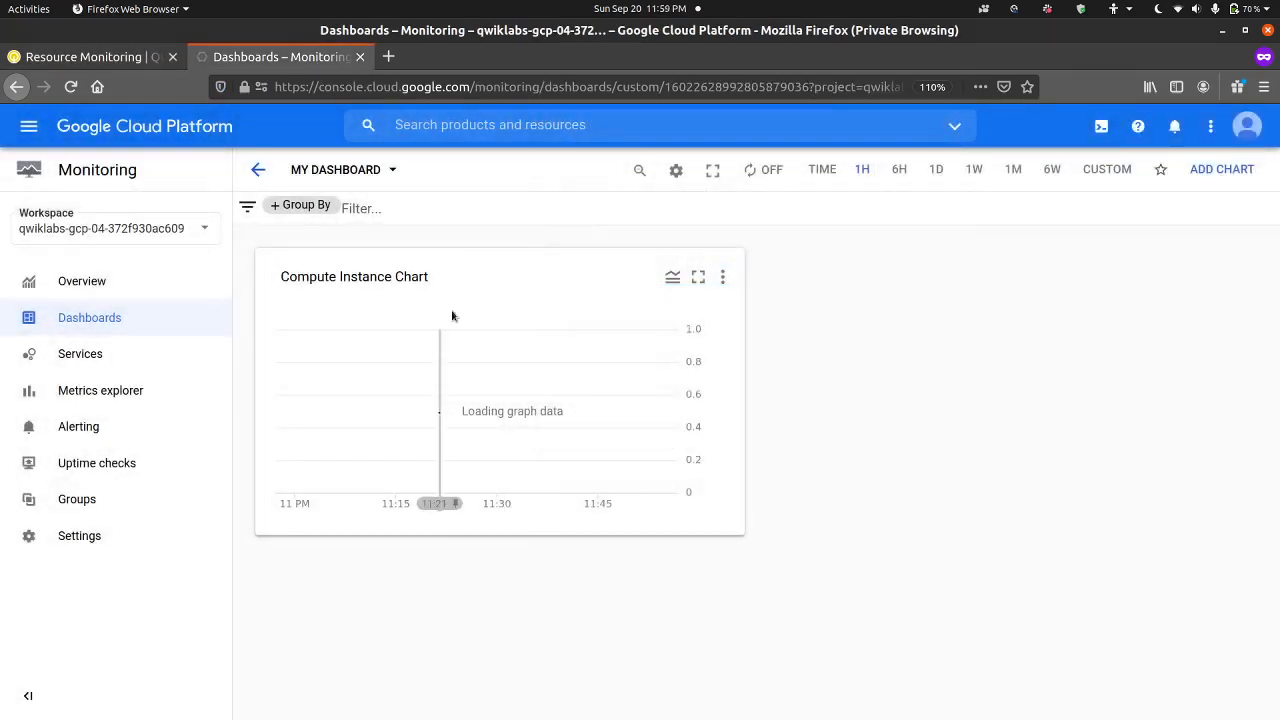
pyautogui.click(145, 62)
pyautogui.scroll(-5, 410, 447)
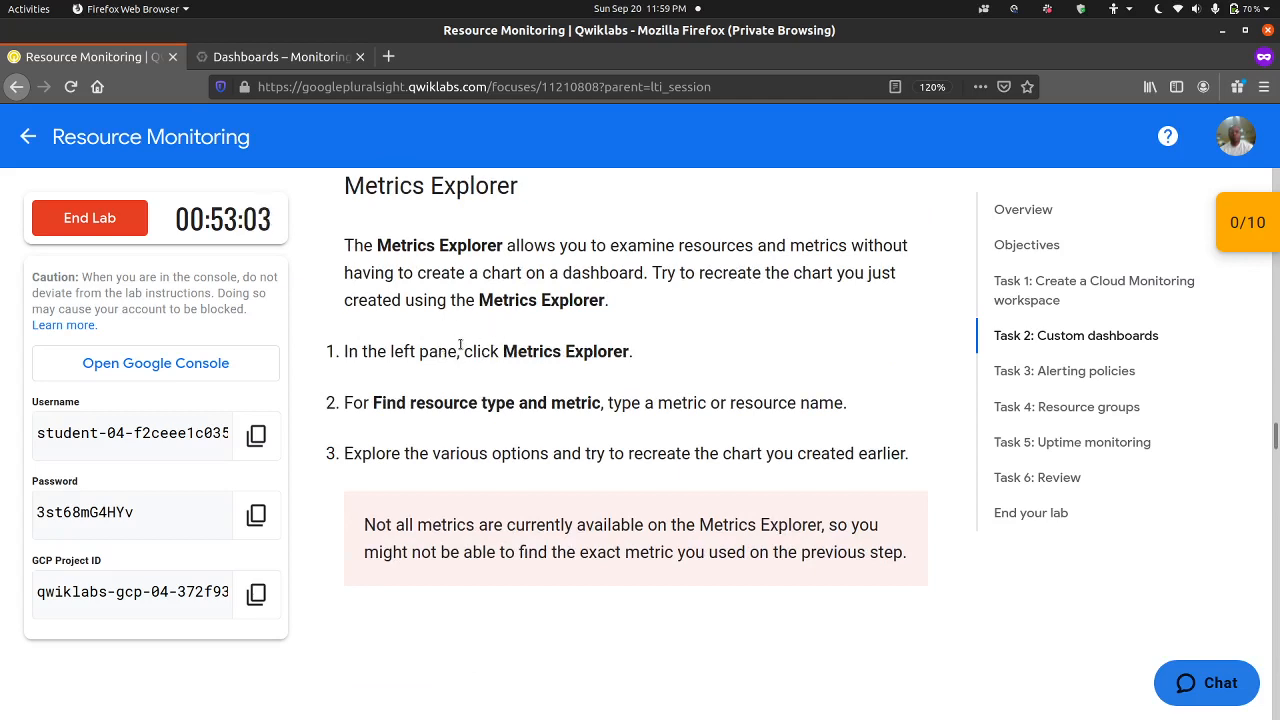
# Step: Recreate the chart in Metrics explorer using the VM Instance resource type and the CPU usage metric
pyautogui.click(300, 57)
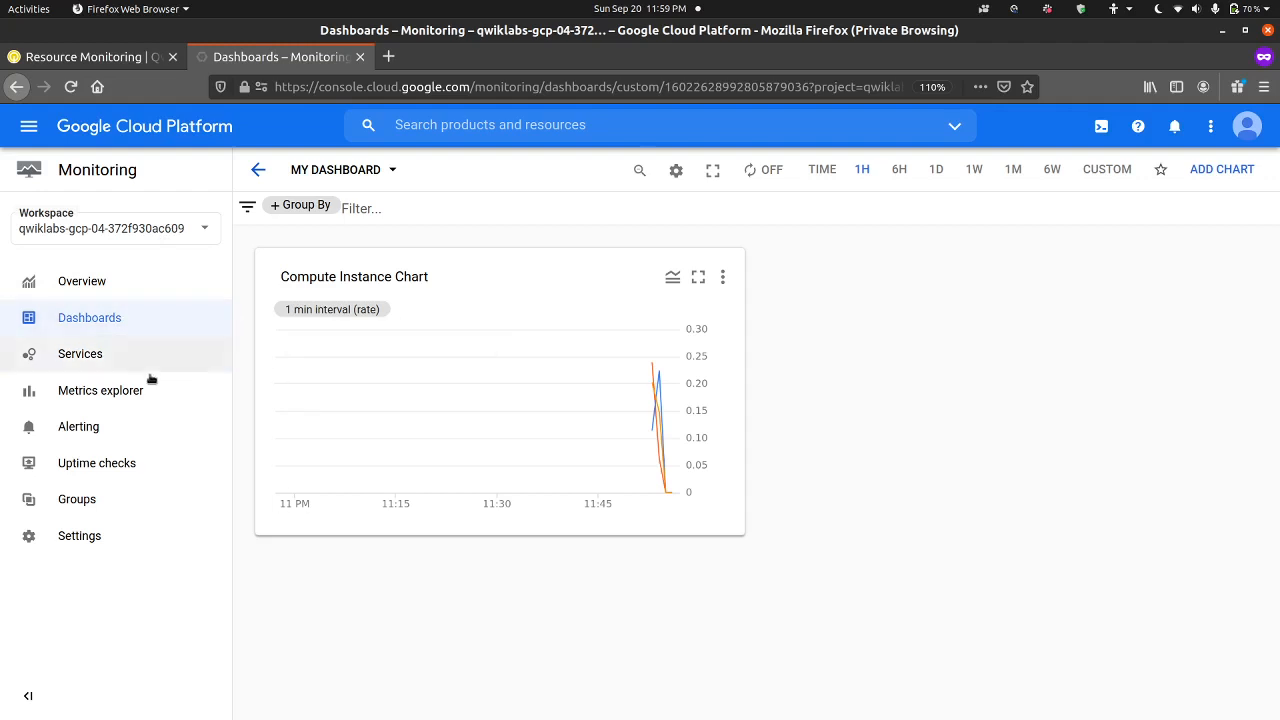
pyautogui.click(120, 392)
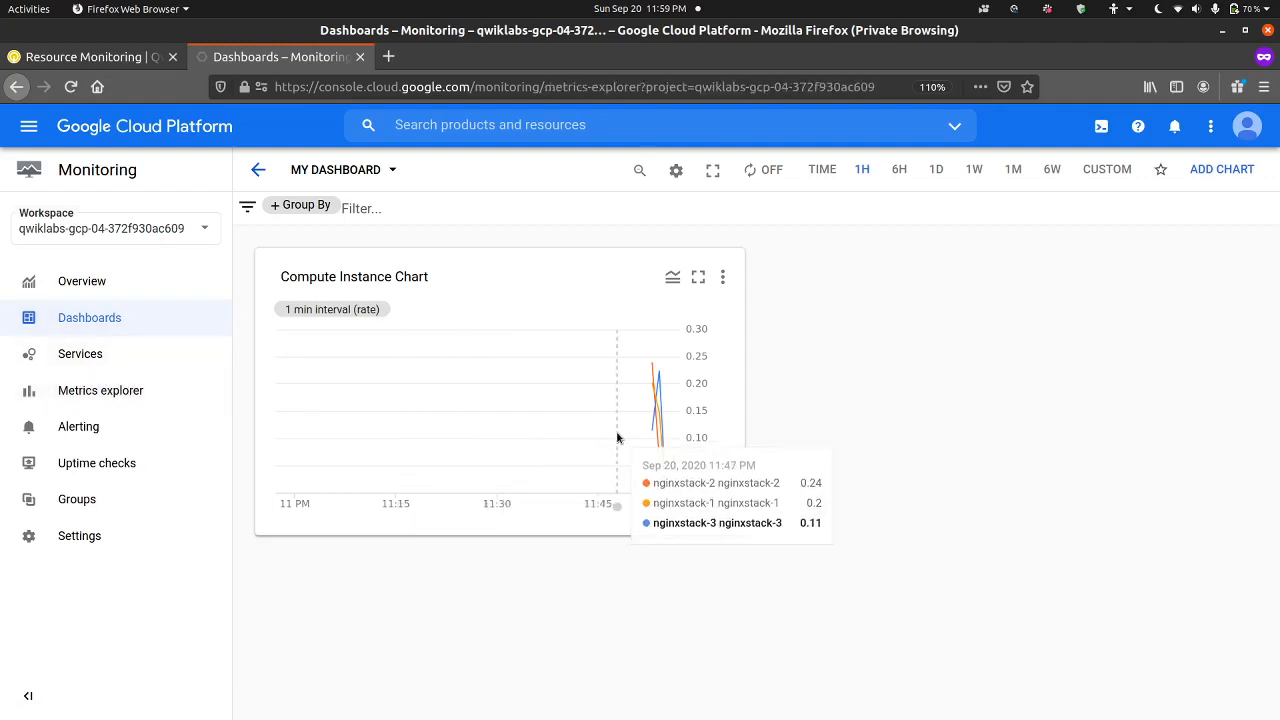
pyautogui.click(124, 398)
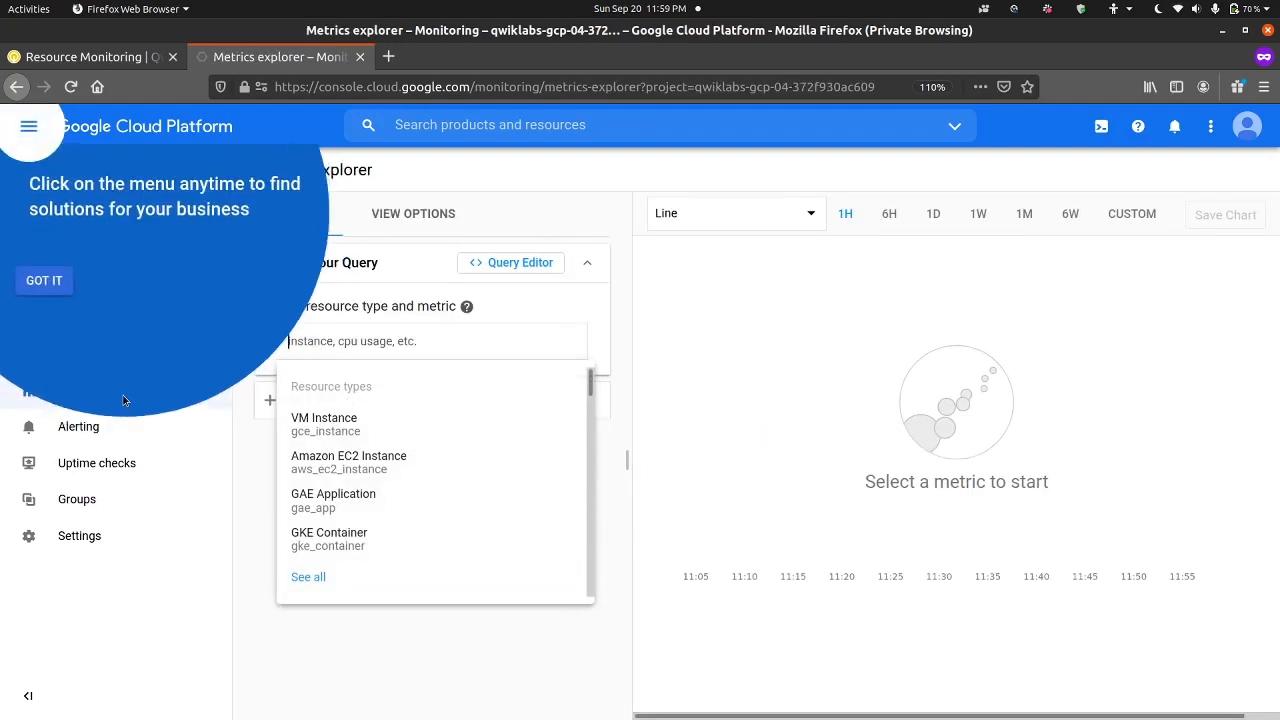
pyautogui.click(44, 281)
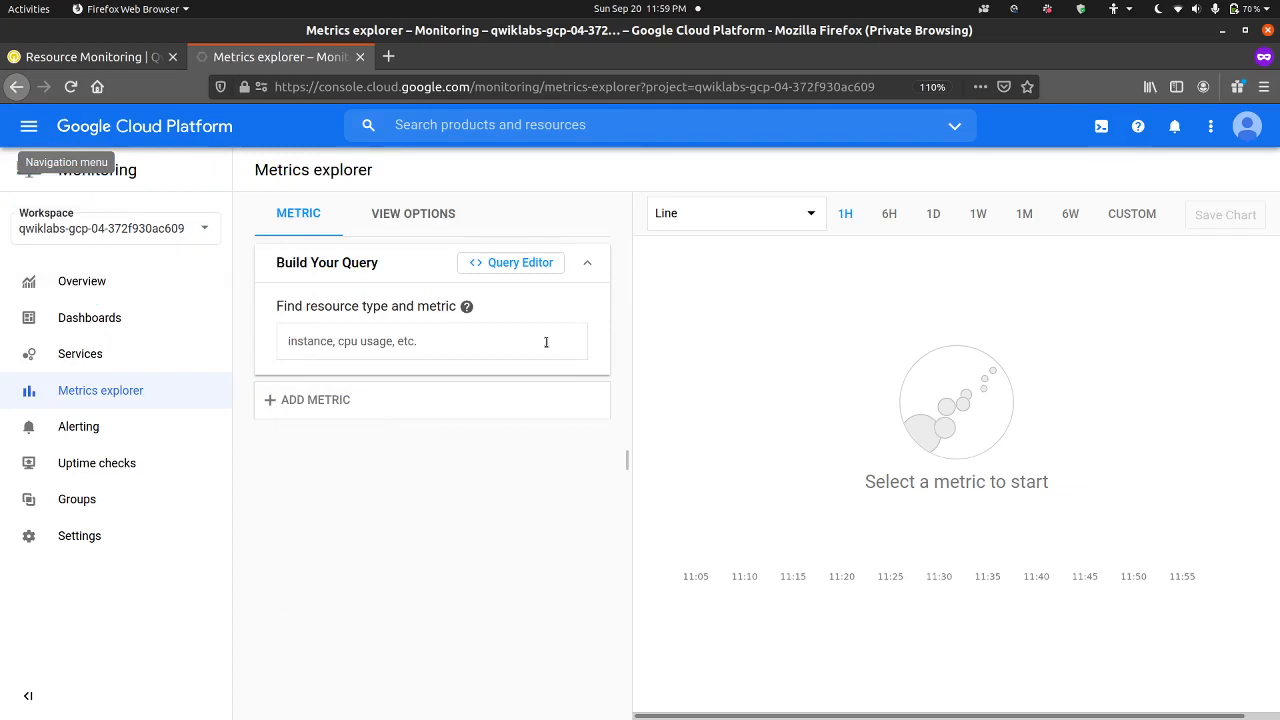
pyautogui.click(457, 335)
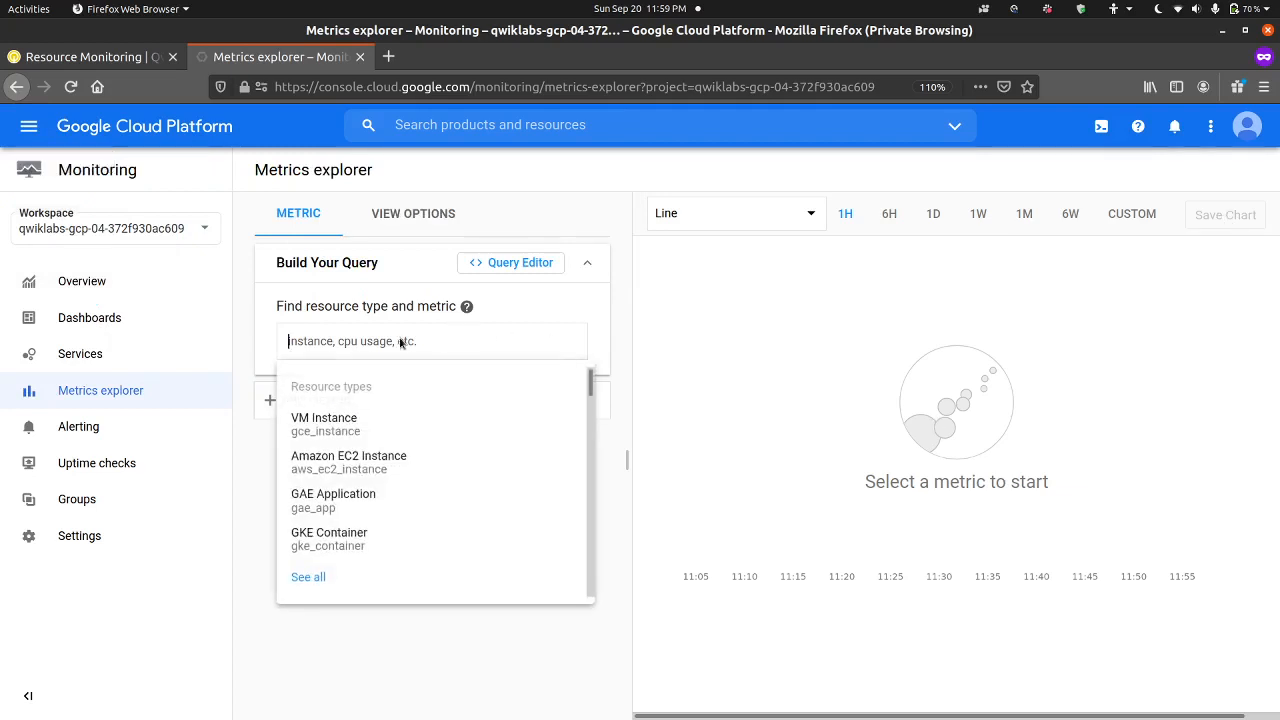
pyautogui.click(369, 431)
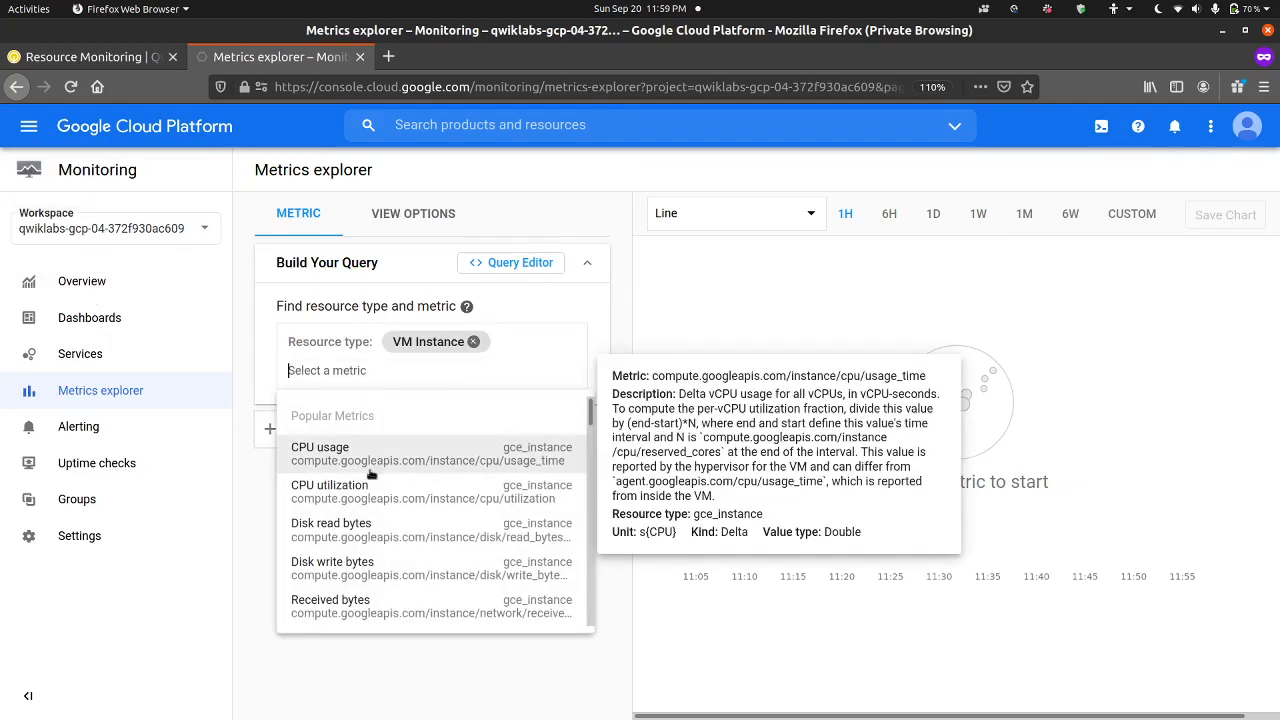
pyautogui.click(369, 469)
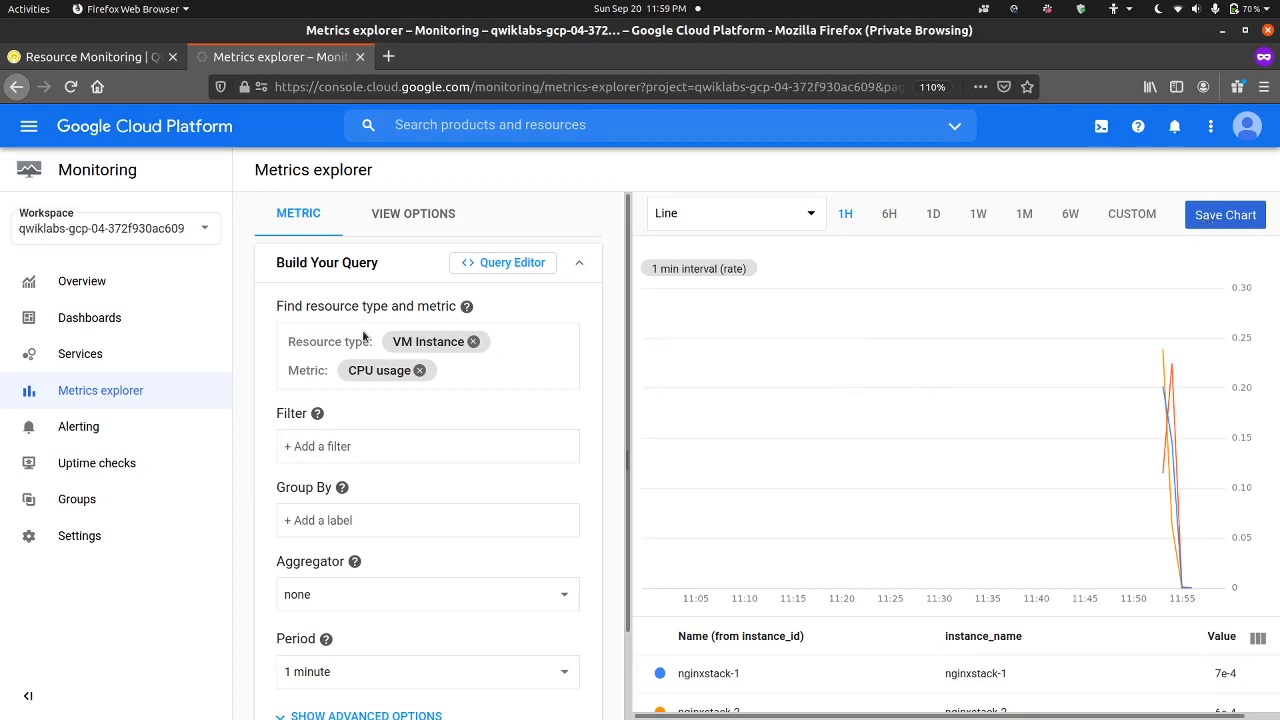
# Step: Answer the lab's Task 3 alerting question with "Report all noise to ensure all data points are presented" and submit it
pyautogui.click(115, 62)
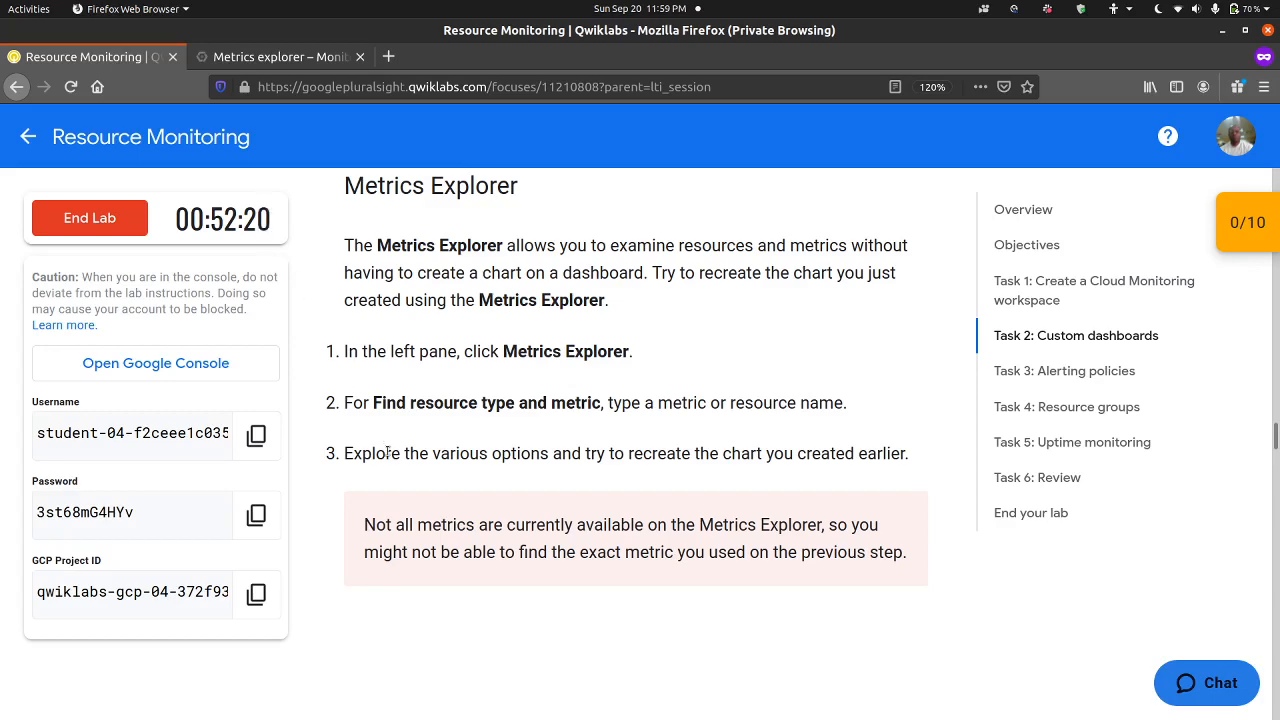
pyautogui.scroll(-5, 464, 472)
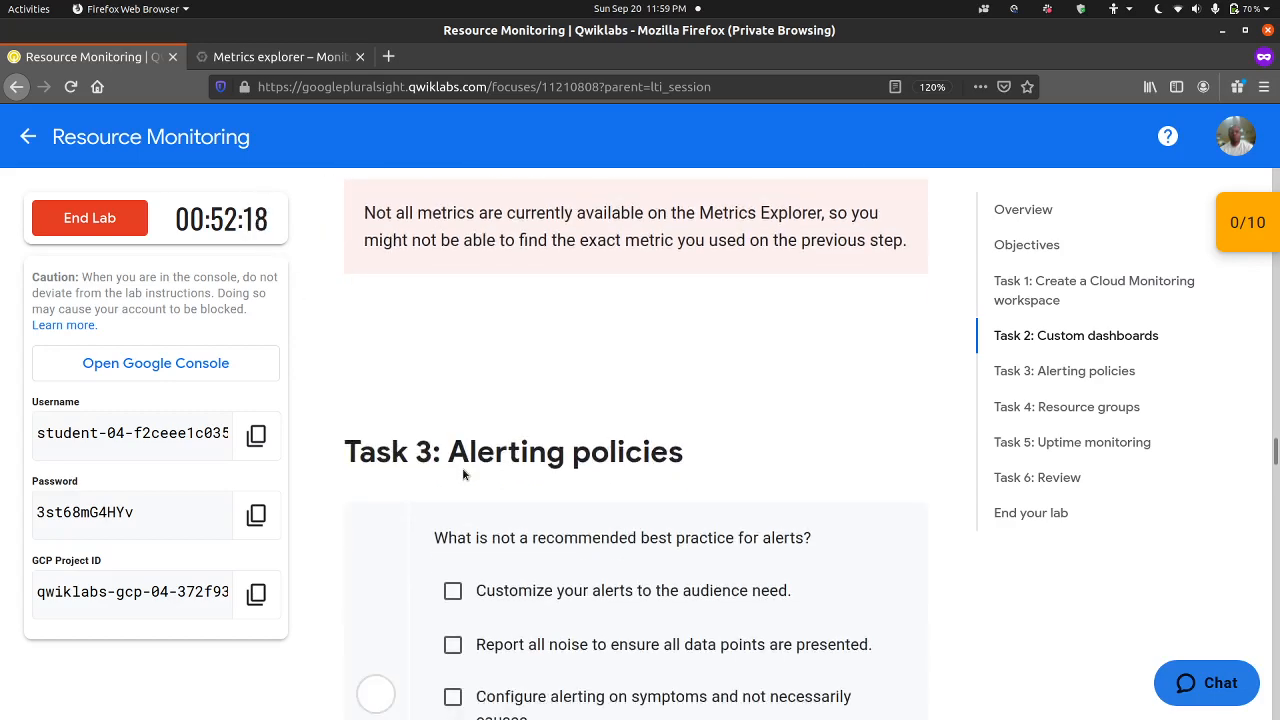
pyautogui.scroll(-2, 464, 470)
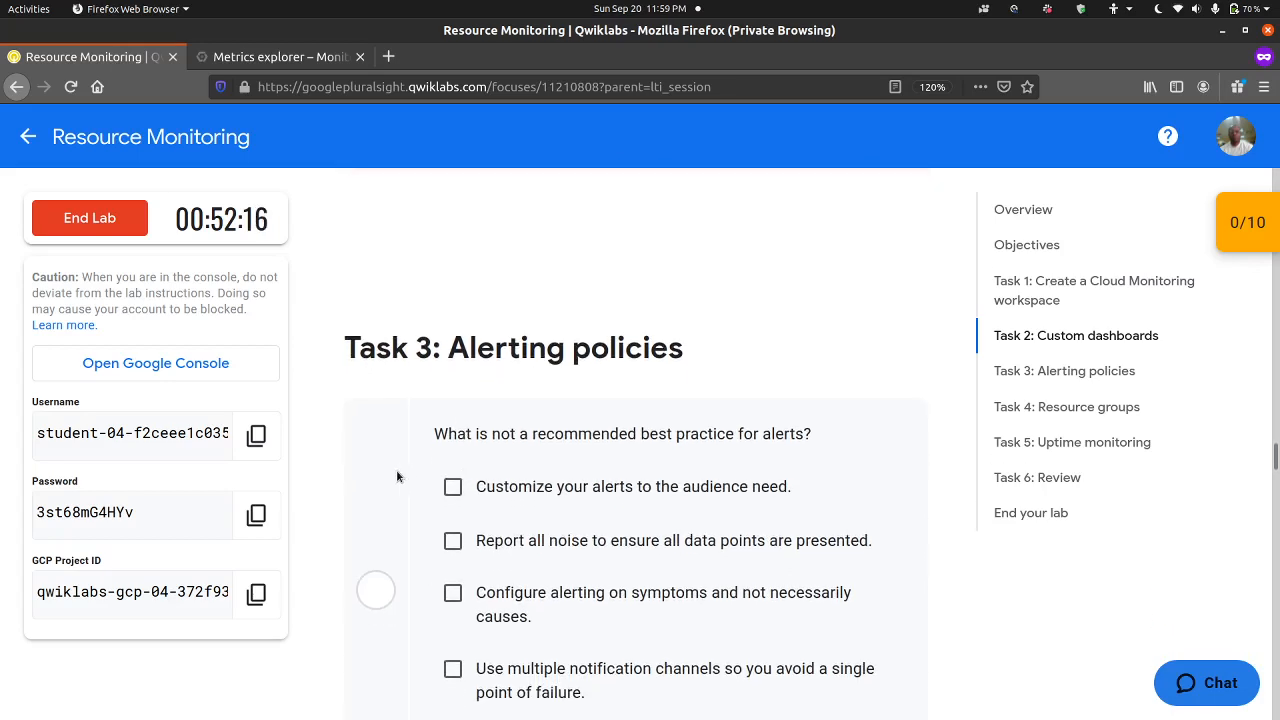
pyautogui.scroll(-2, 463, 474)
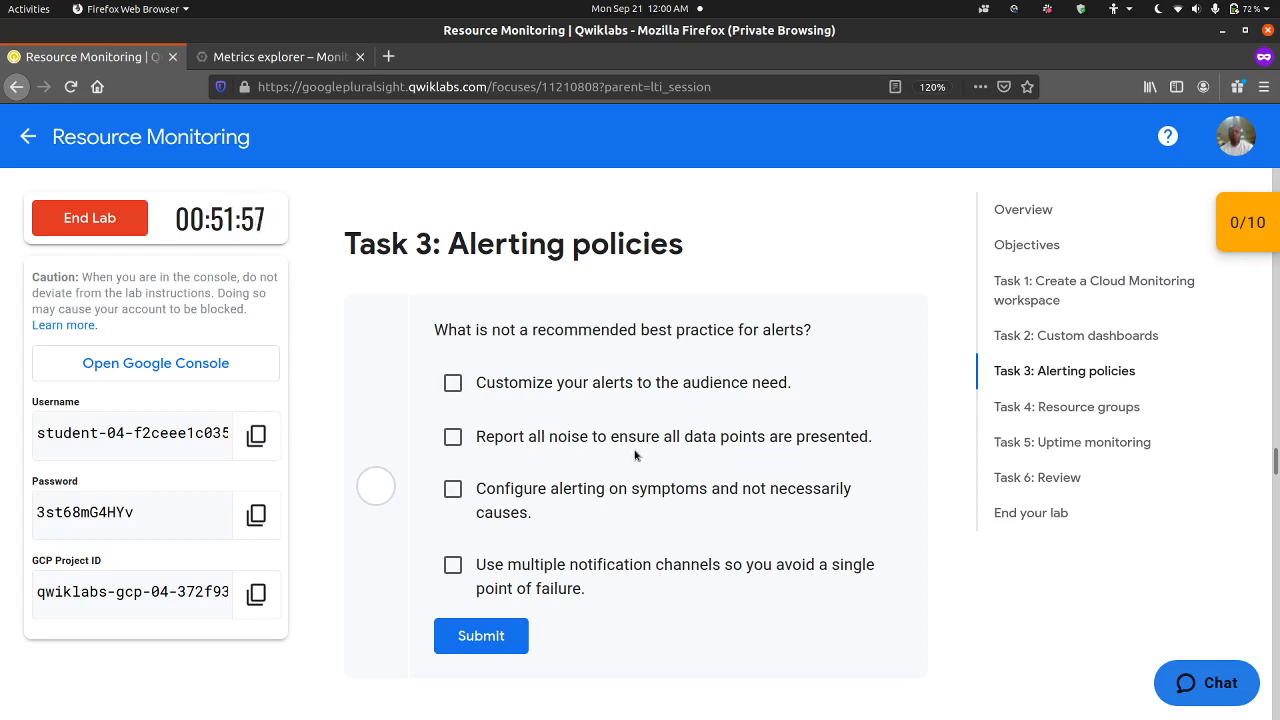
pyautogui.click(564, 435)
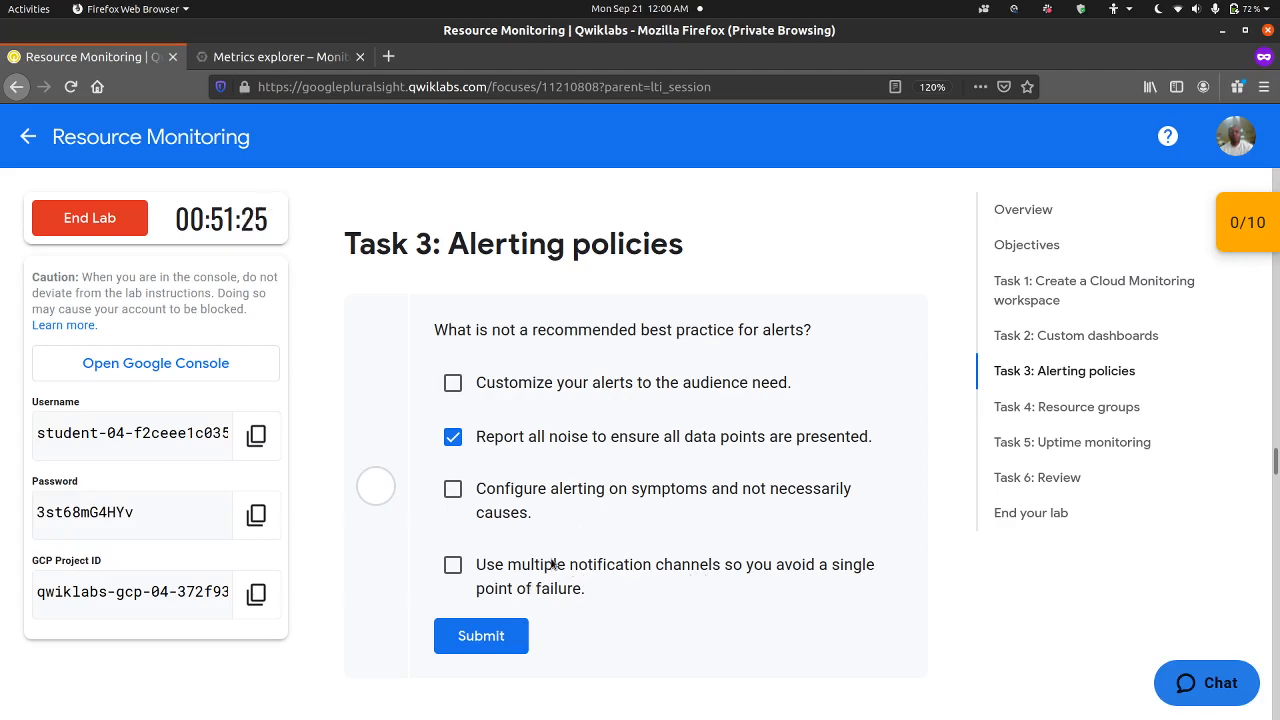
pyautogui.scroll(-3, 565, 575)
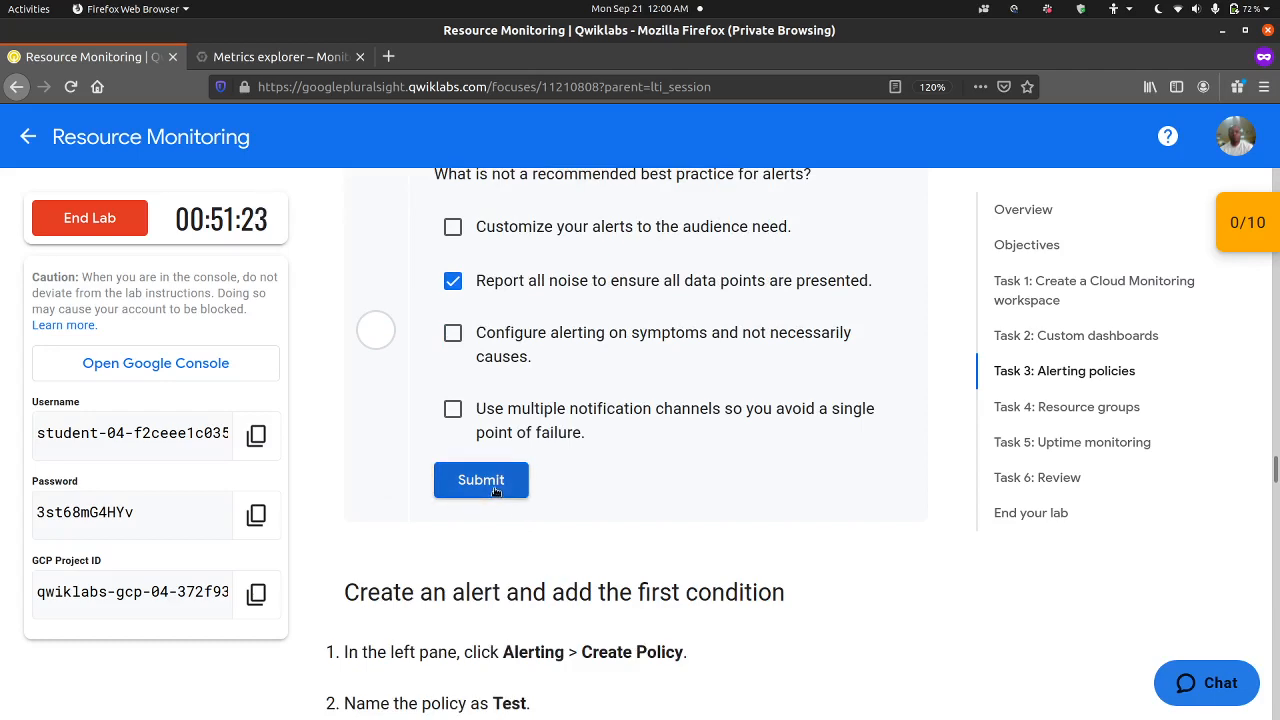
pyautogui.click(486, 477)
# Step: Read the lab's instructions for the alert's first condition and start a new alerting policy in Monitoring
pyautogui.scroll(-4, 567, 467)
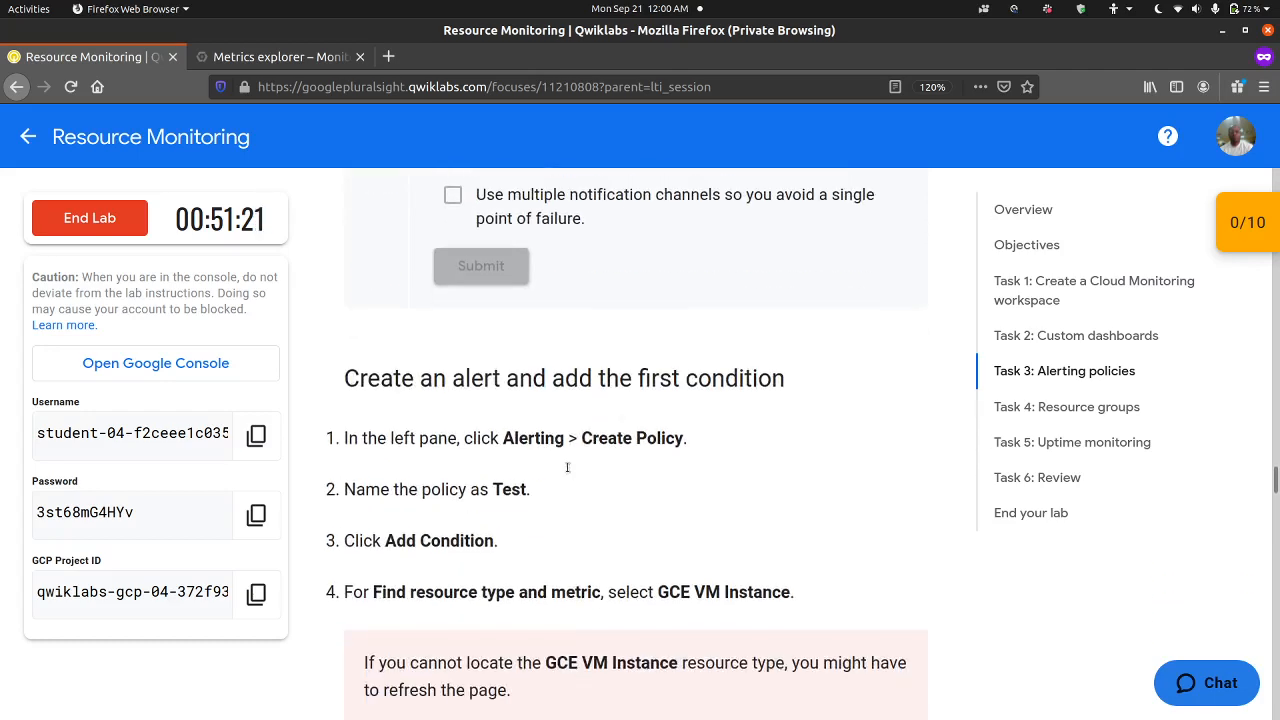
pyautogui.scroll(-2, 525, 443)
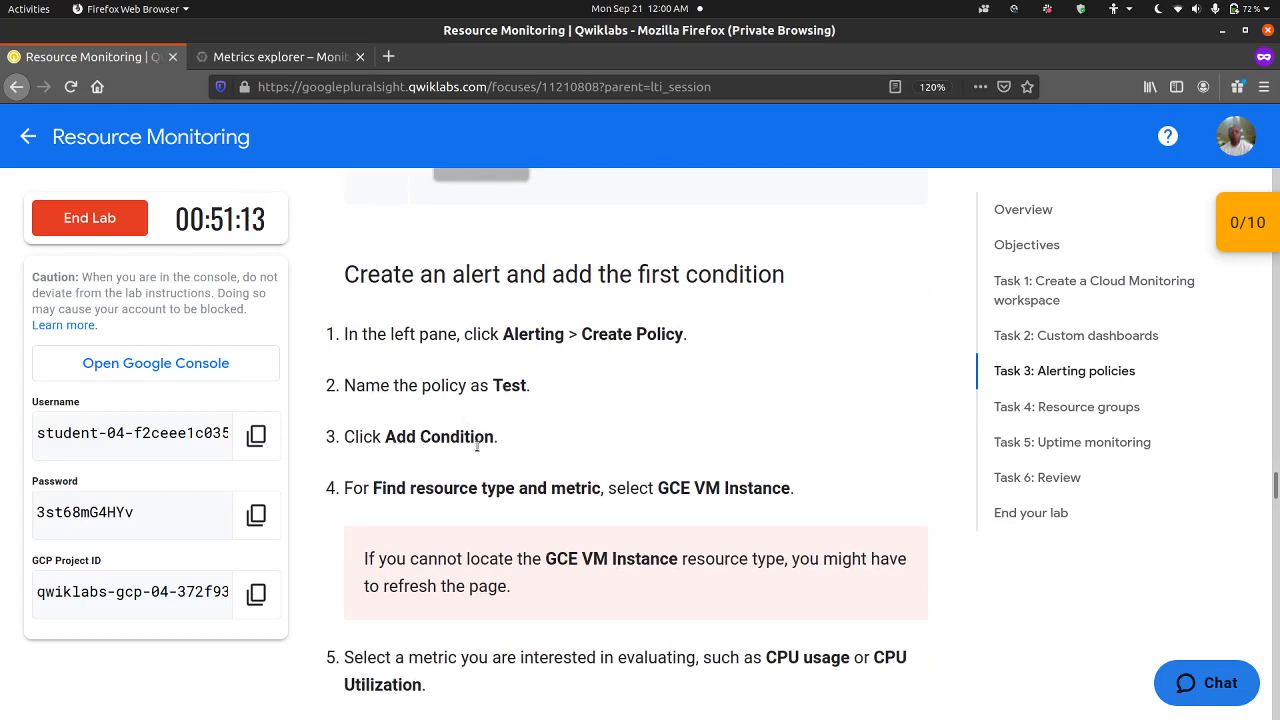
pyautogui.scroll(-1, 519, 481)
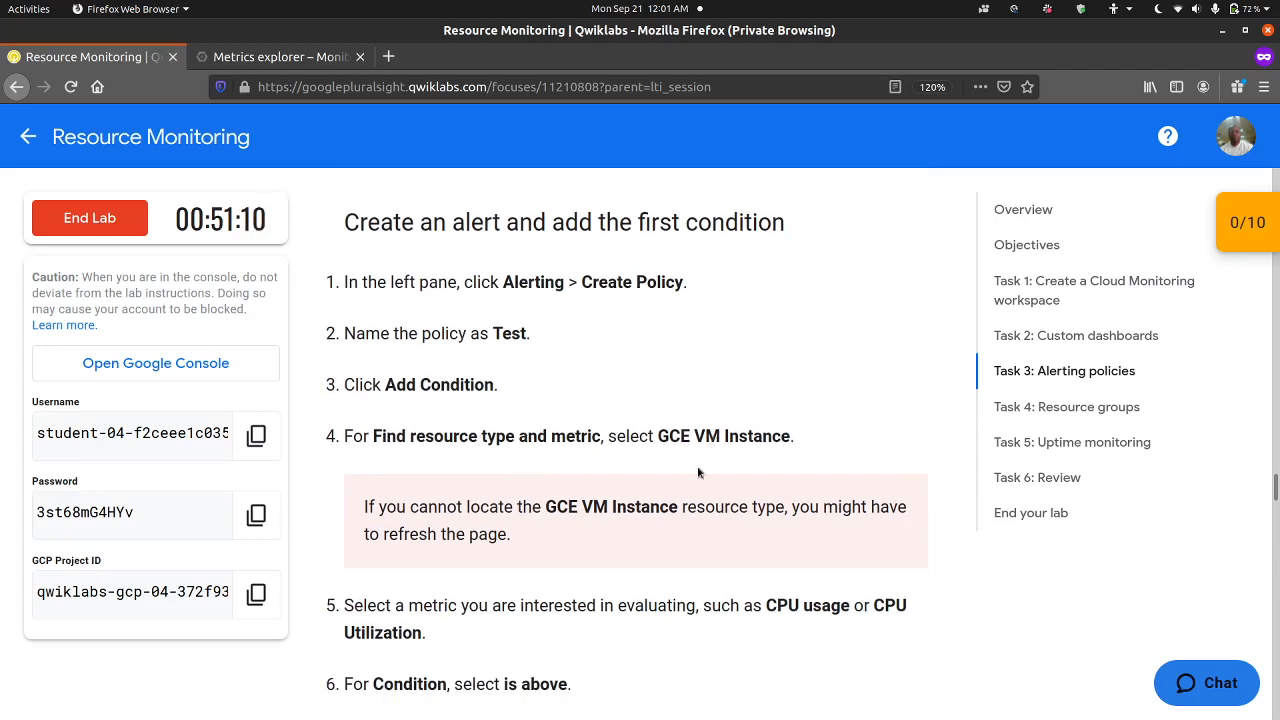
pyautogui.scroll(-3, 642, 557)
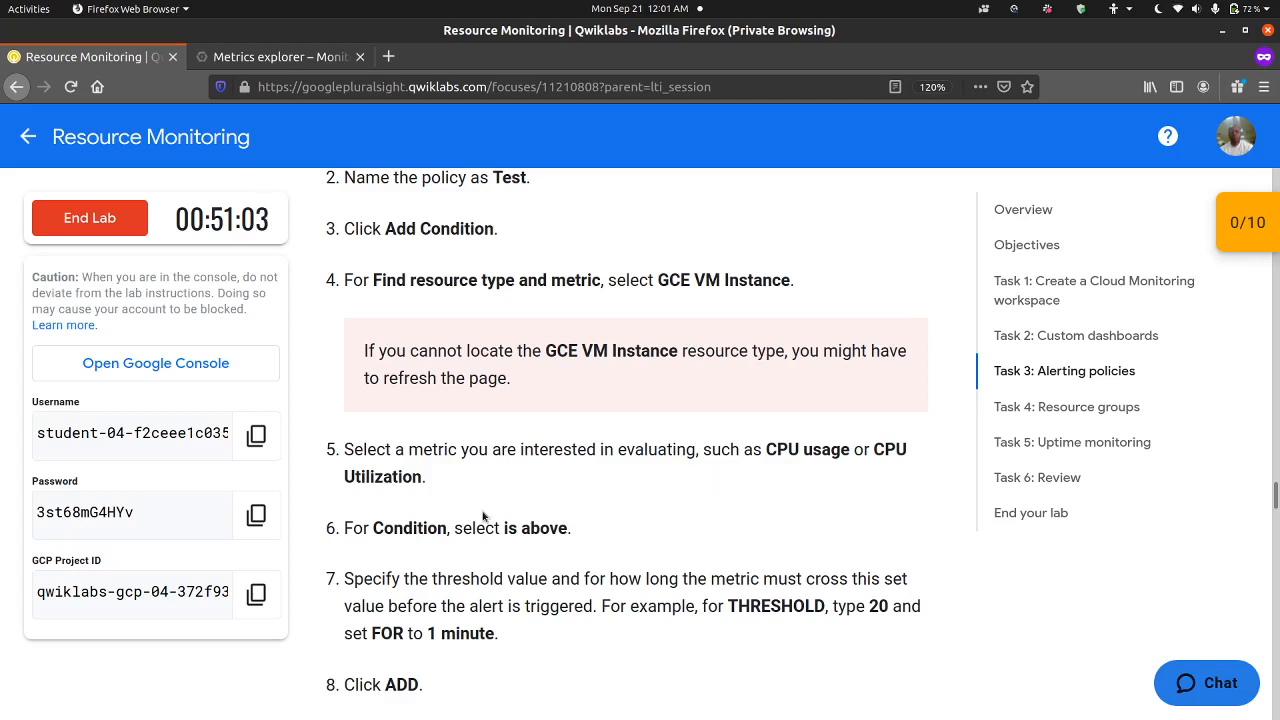
pyautogui.scroll(-2, 433, 531)
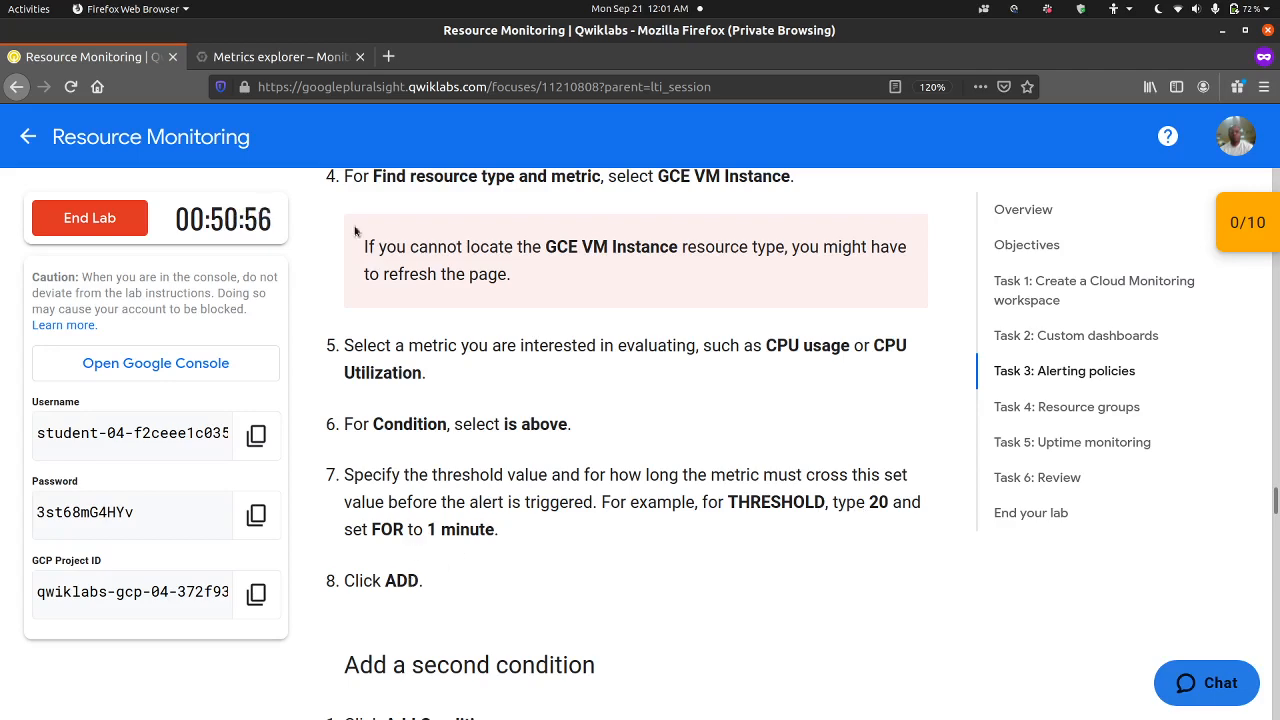
pyautogui.click(310, 64)
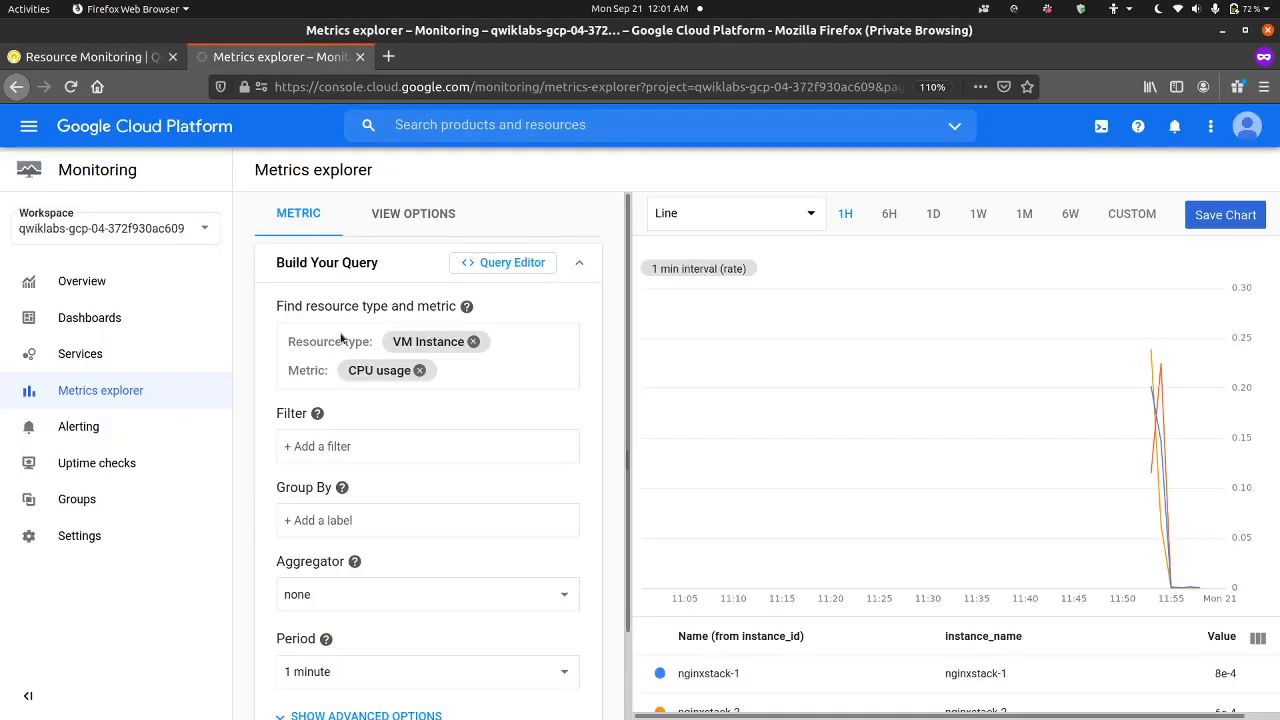
pyautogui.click(139, 430)
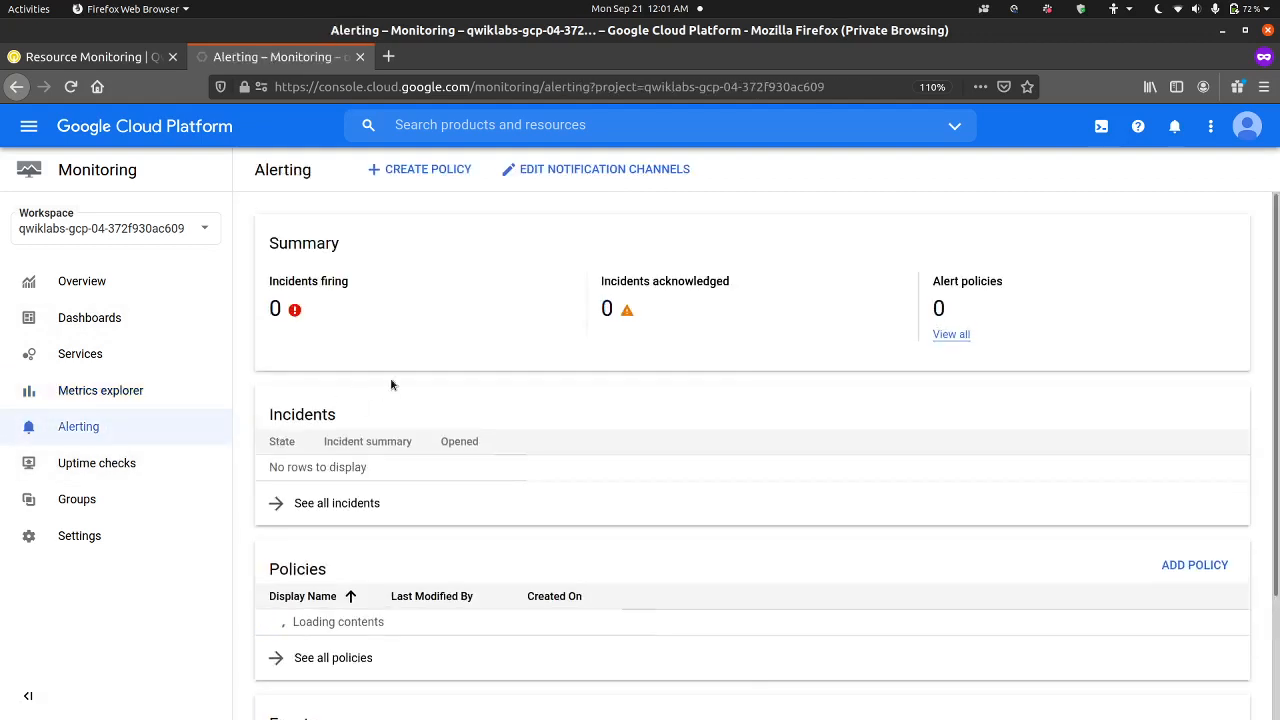
pyautogui.click(436, 172)
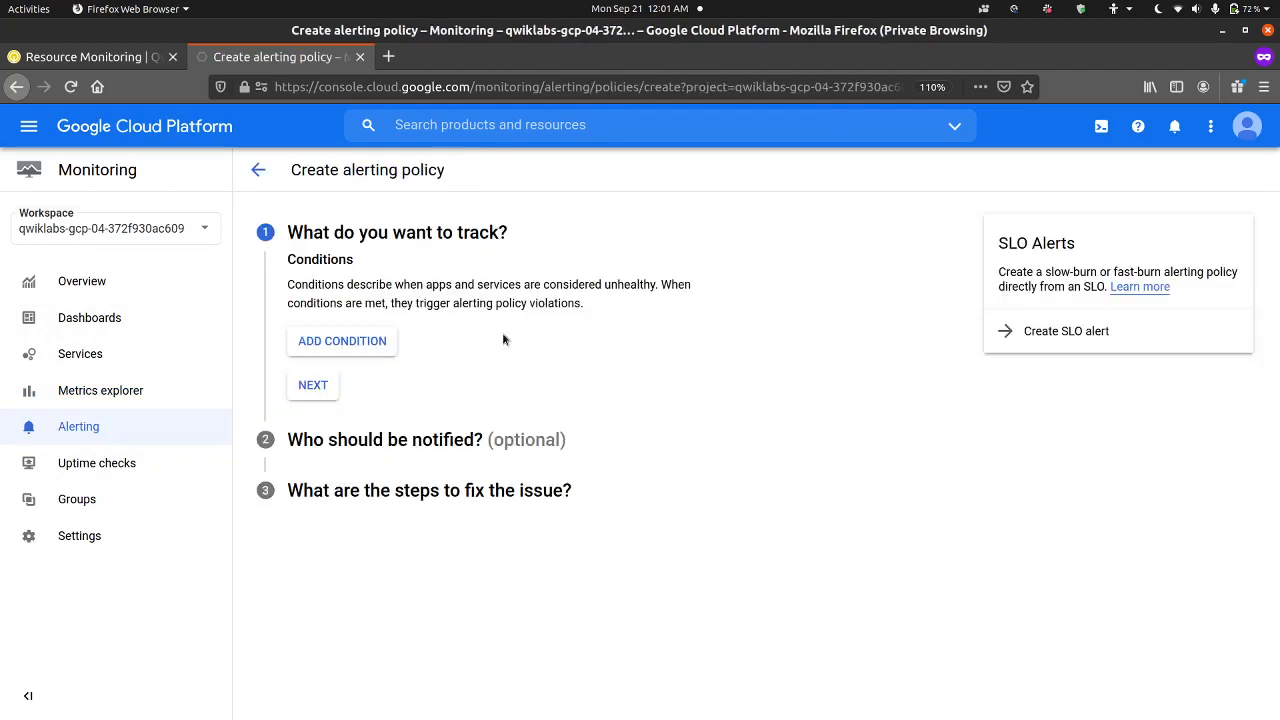
# Step: Add a condition to the alerting policy for VM Instance CPU usage with a threshold of 20
pyautogui.click(379, 344)
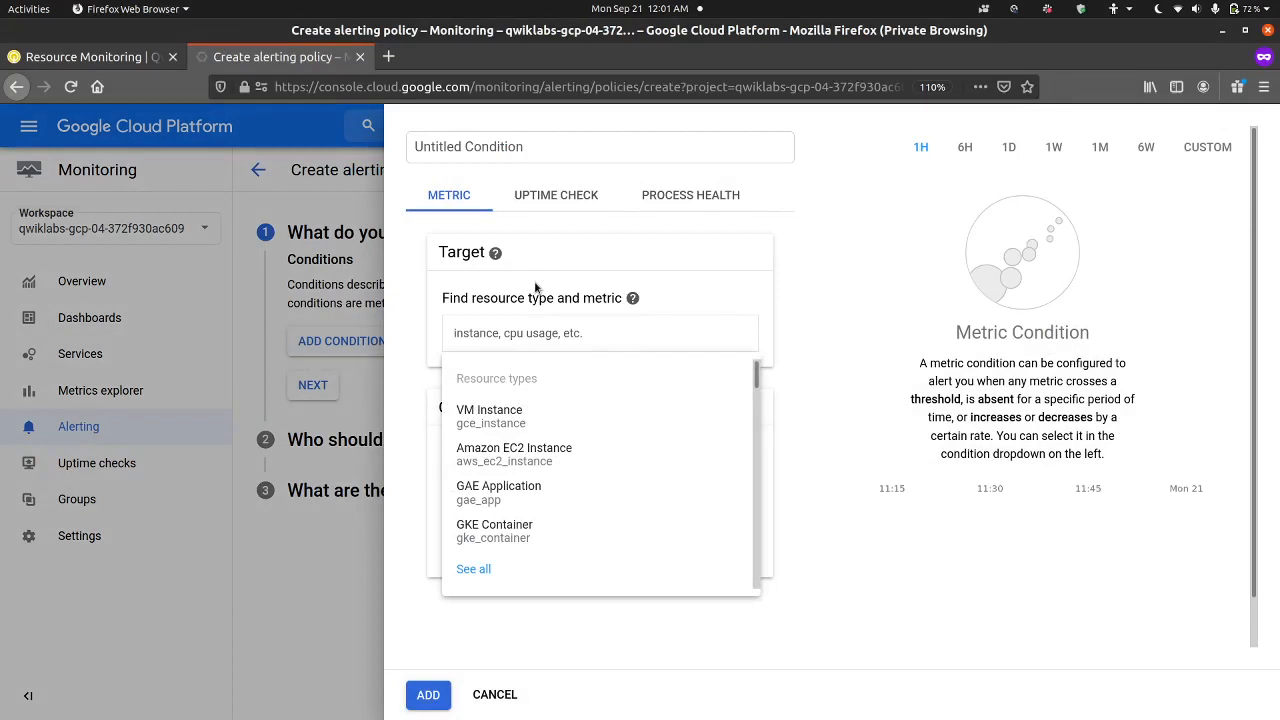
pyautogui.click(494, 428)
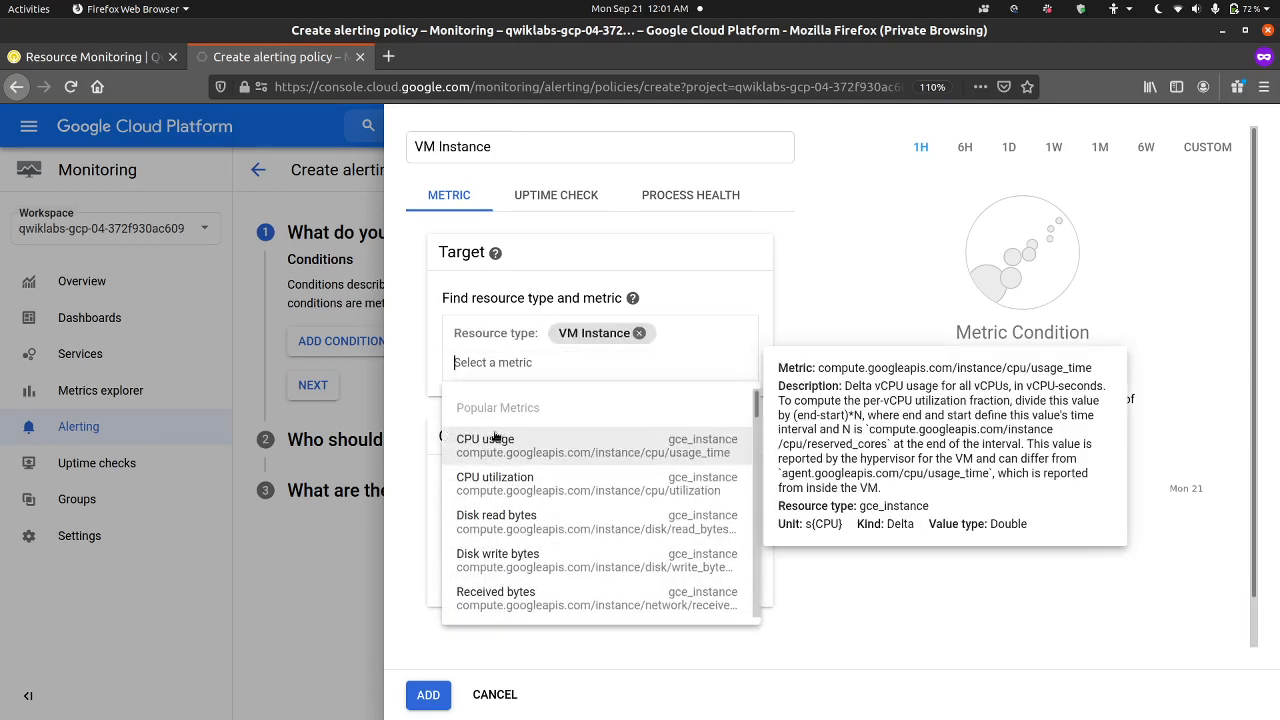
pyautogui.click(550, 460)
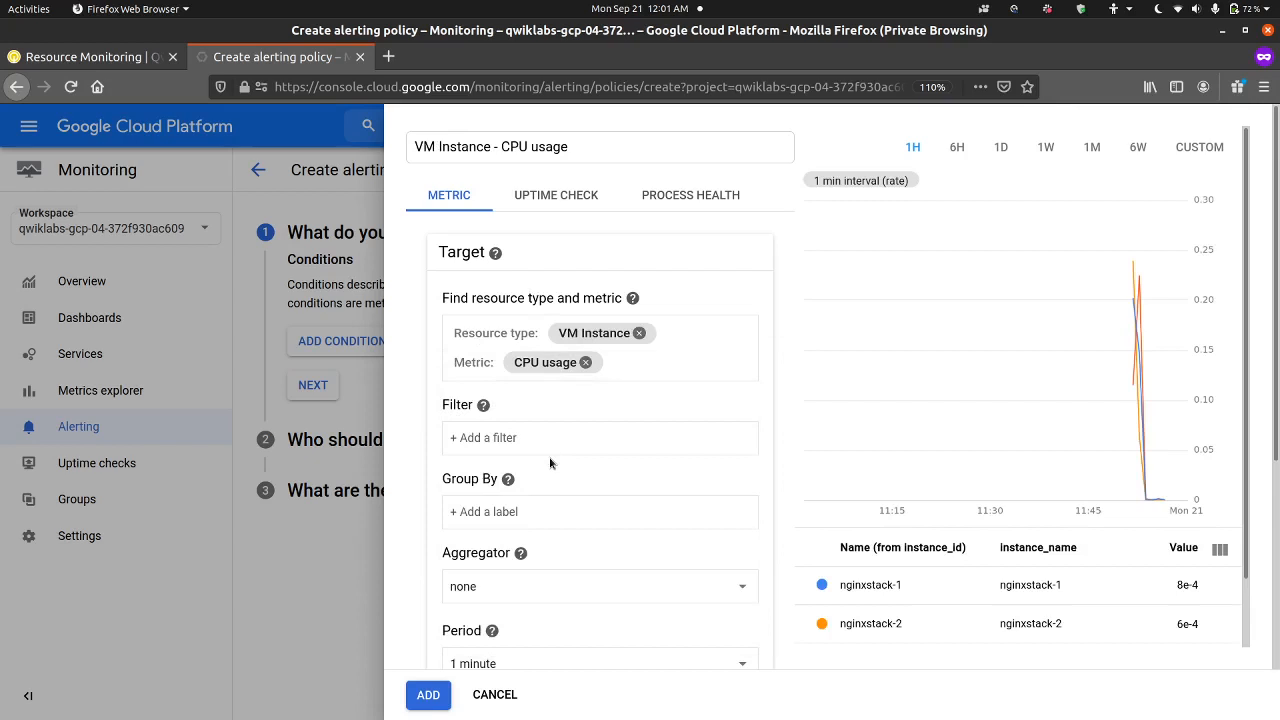
pyautogui.scroll(-5, 589, 500)
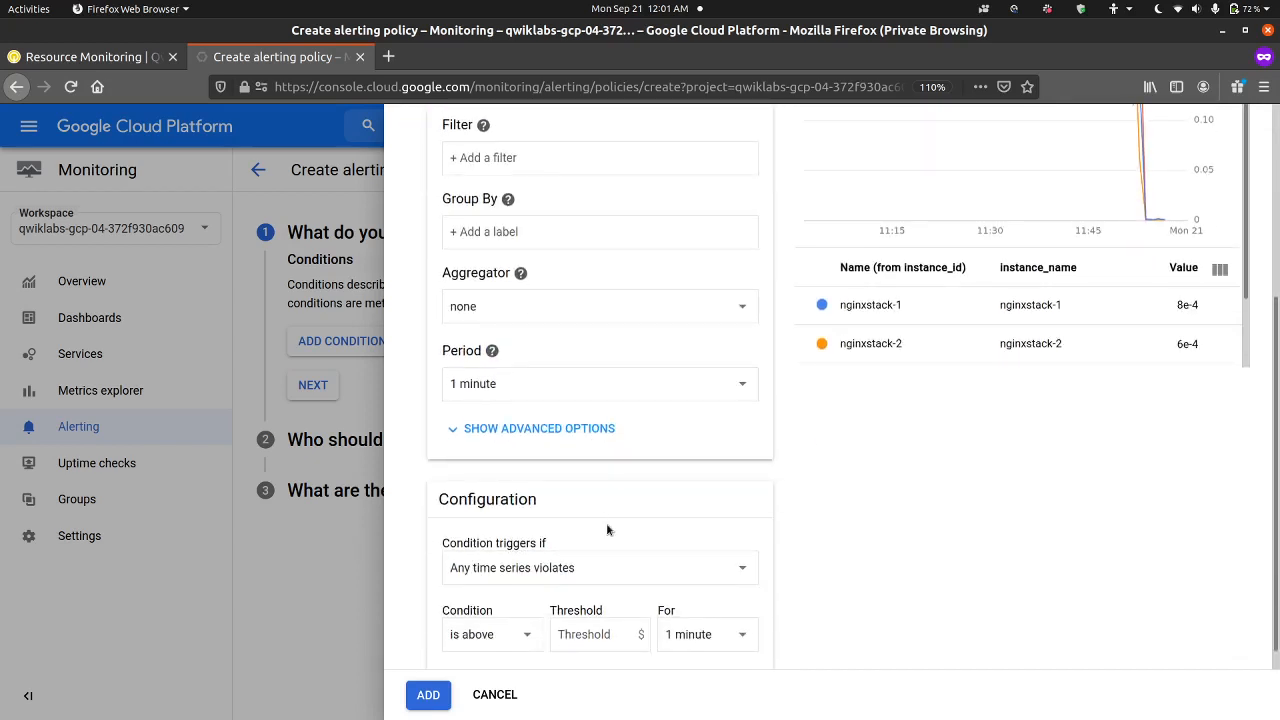
pyautogui.scroll(-1, 606, 522)
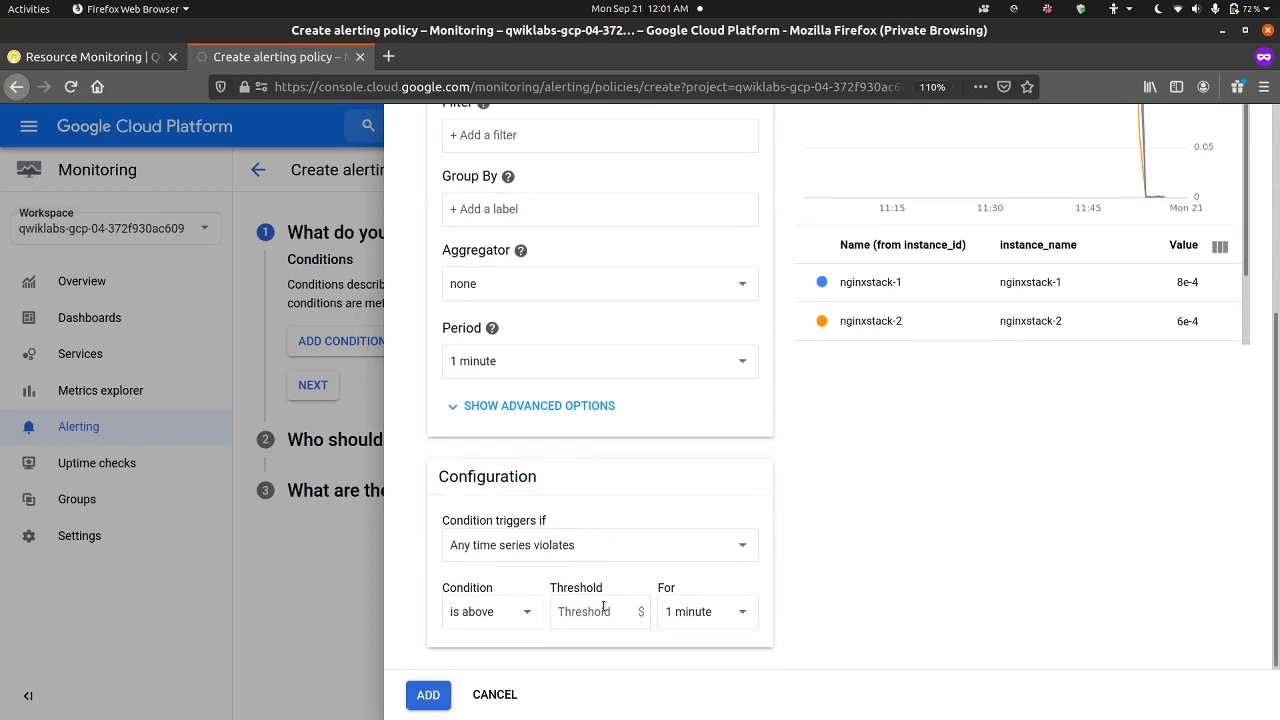
pyautogui.write('20')
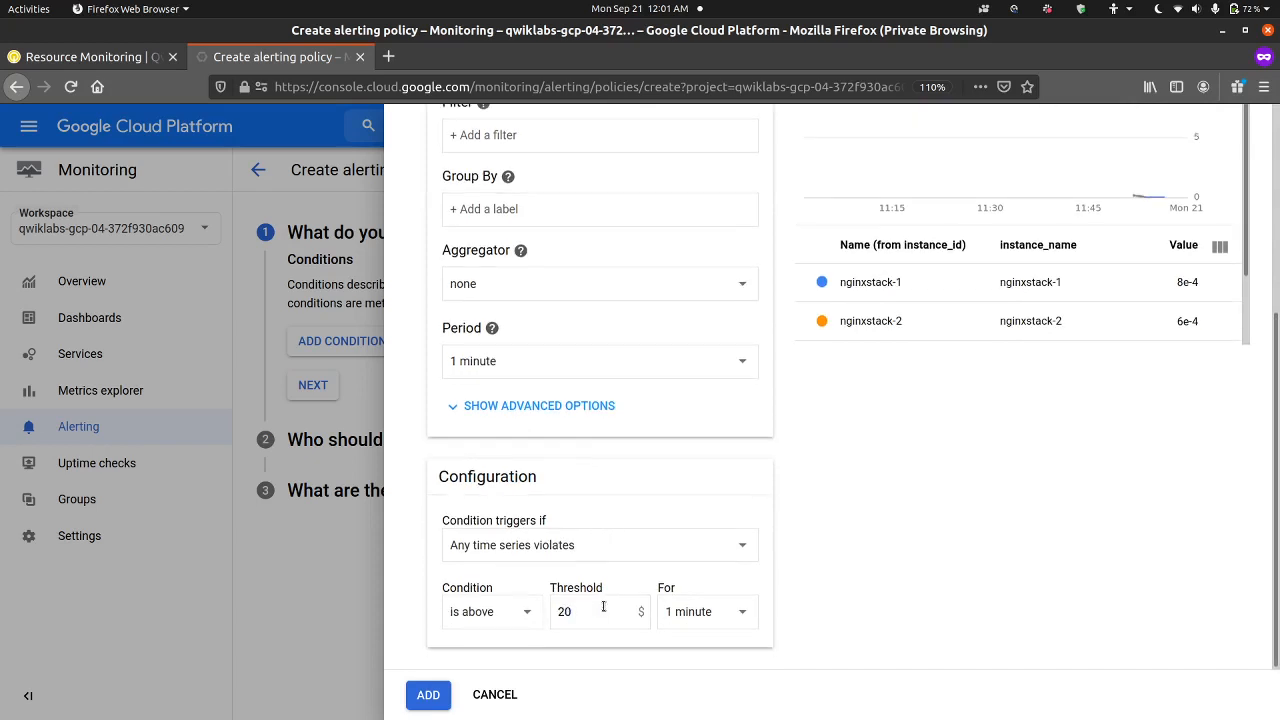
pyautogui.scroll(3, 597, 455)
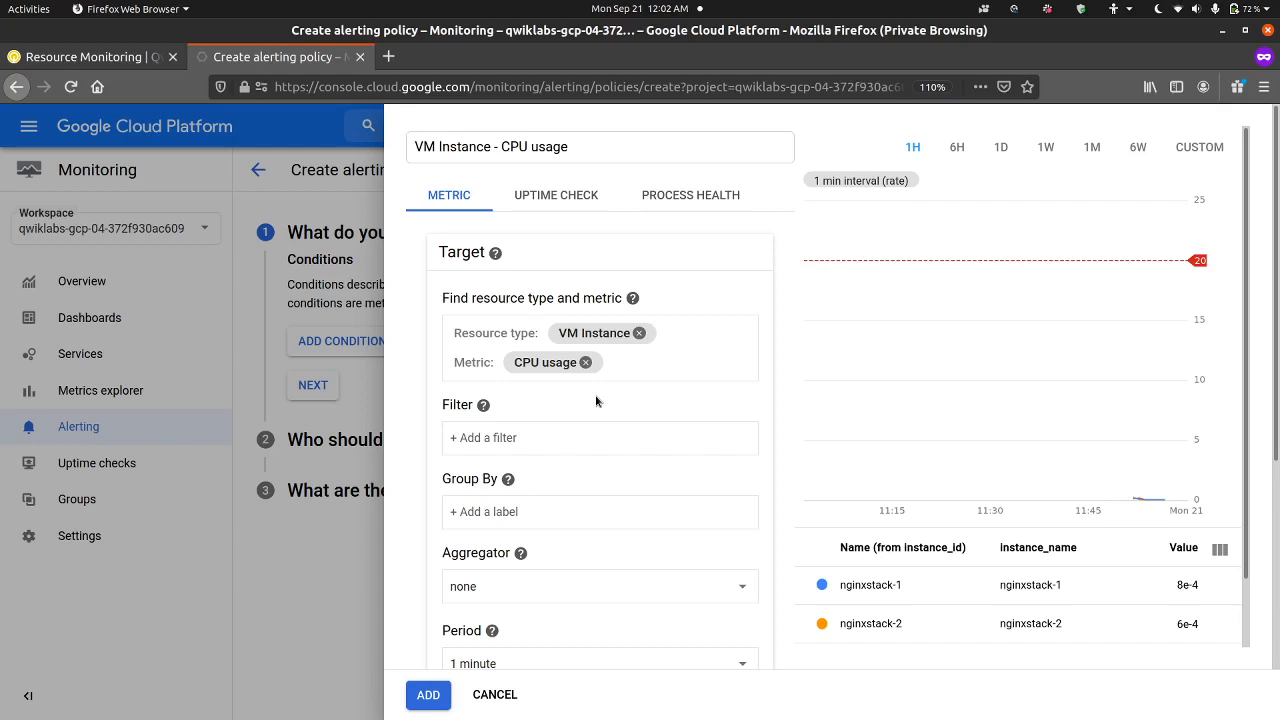
pyautogui.click(426, 694)
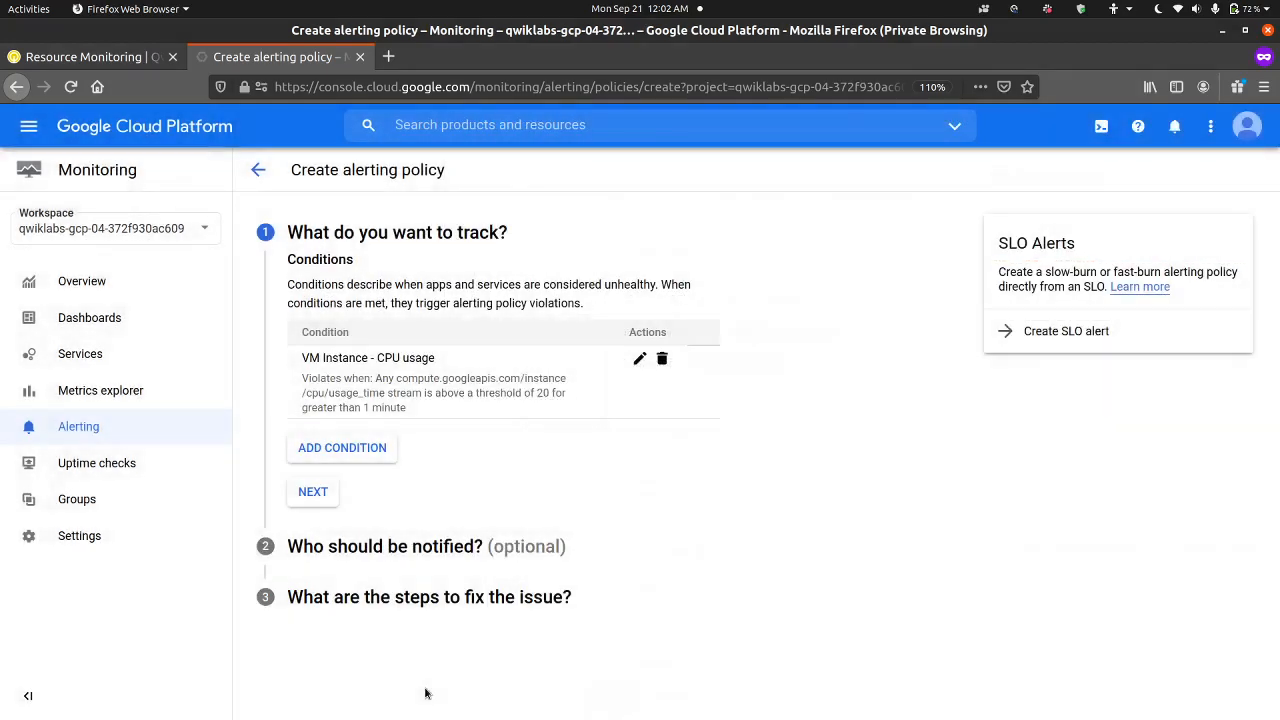
# Step: Add a second condition to the alerting policy for VM Instance CPU utilization, above a threshold of 20 for 1 minute
pyautogui.click(373, 458)
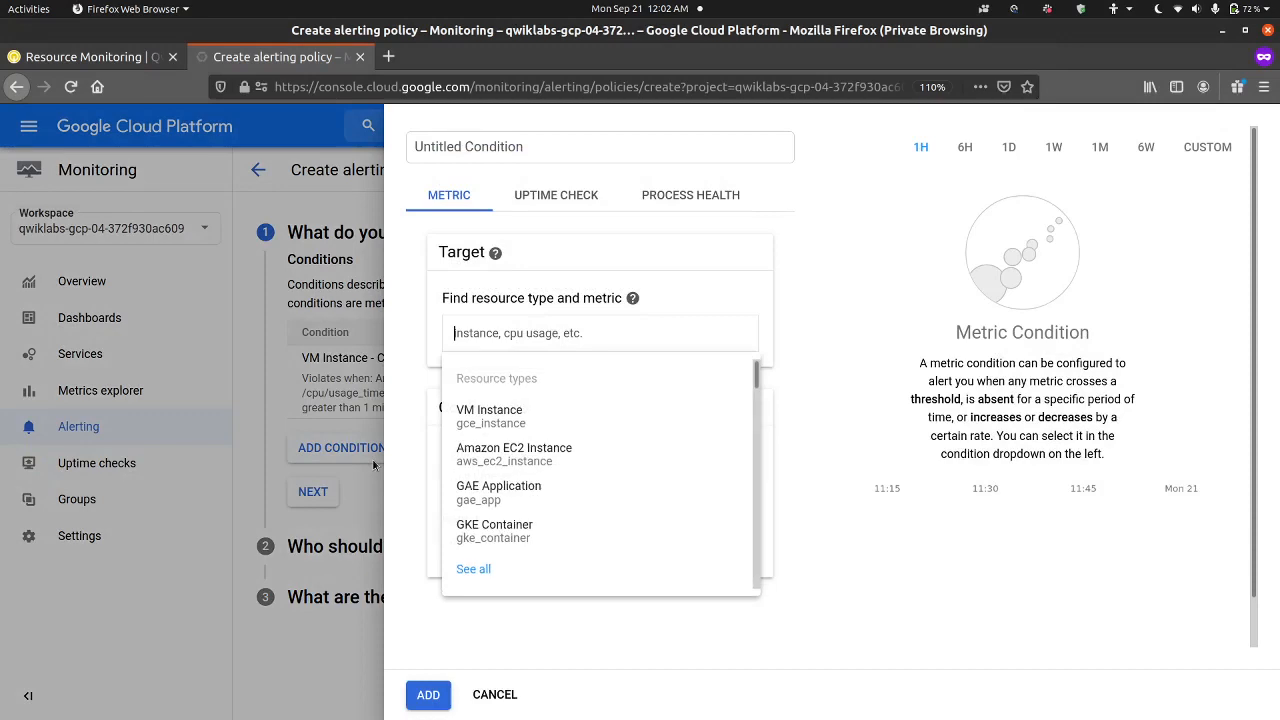
pyautogui.click(524, 416)
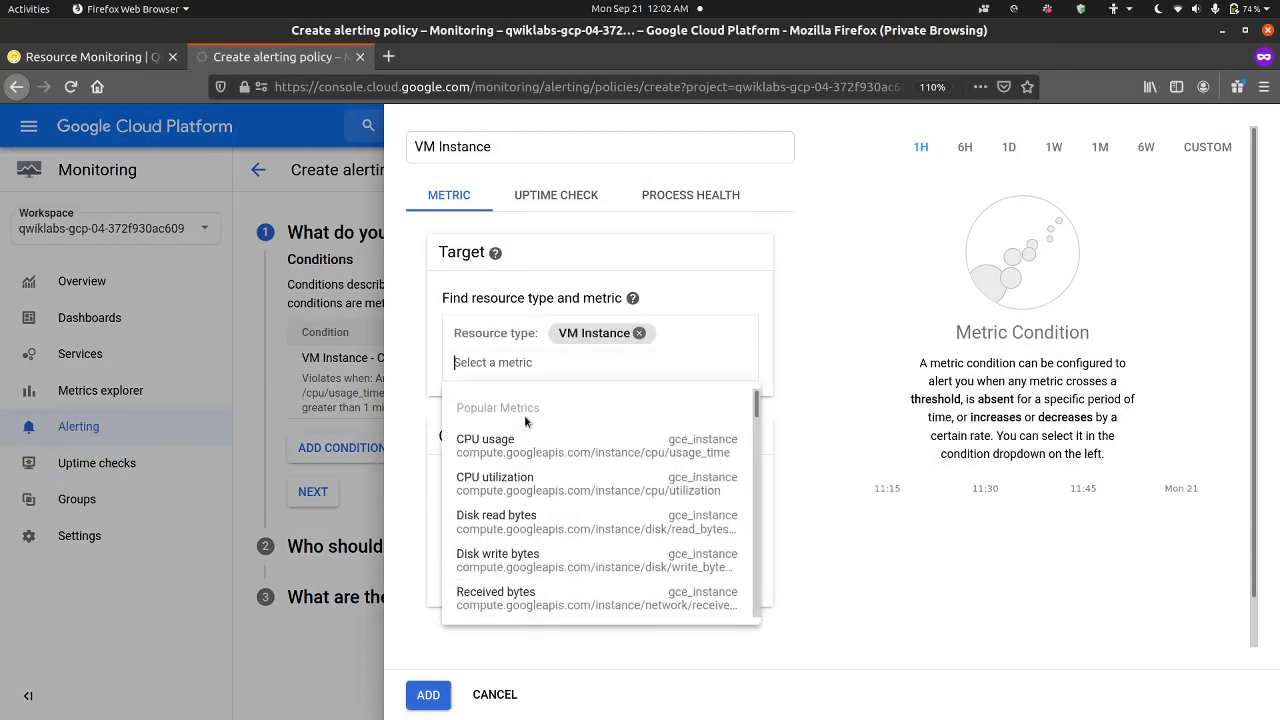
pyautogui.click(535, 481)
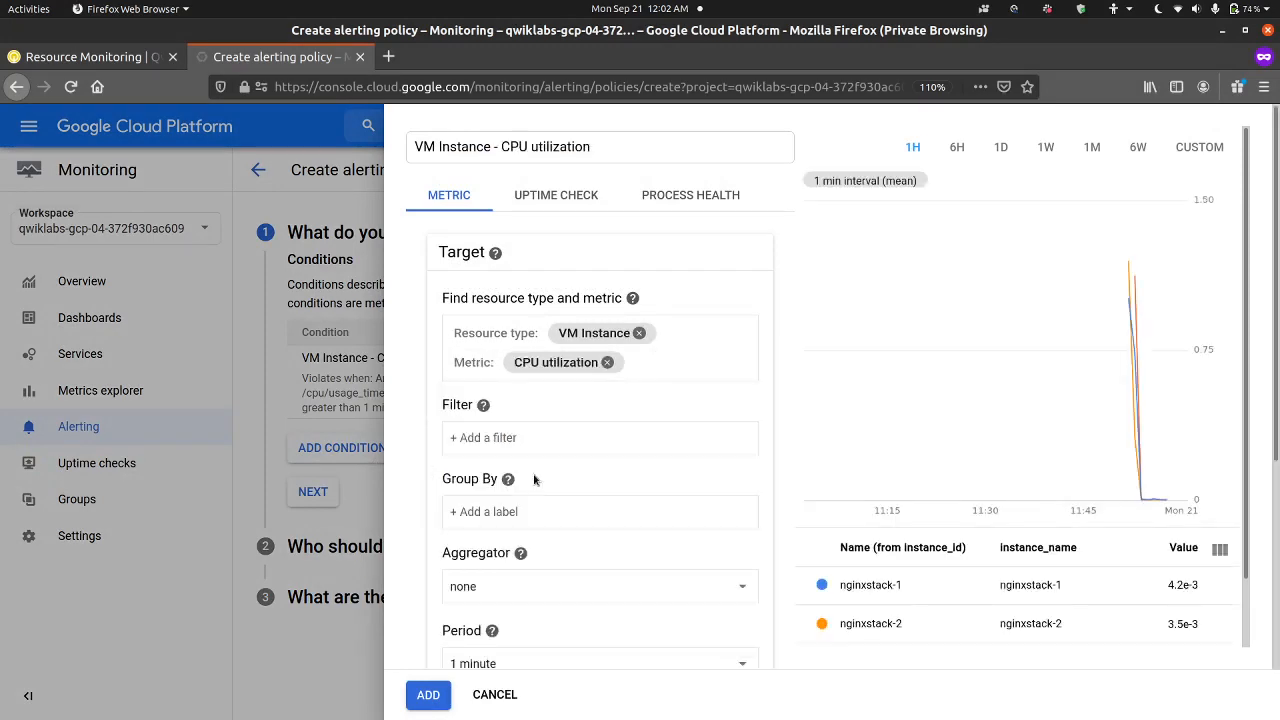
pyautogui.click(424, 694)
pyautogui.scroll(-5, 588, 621)
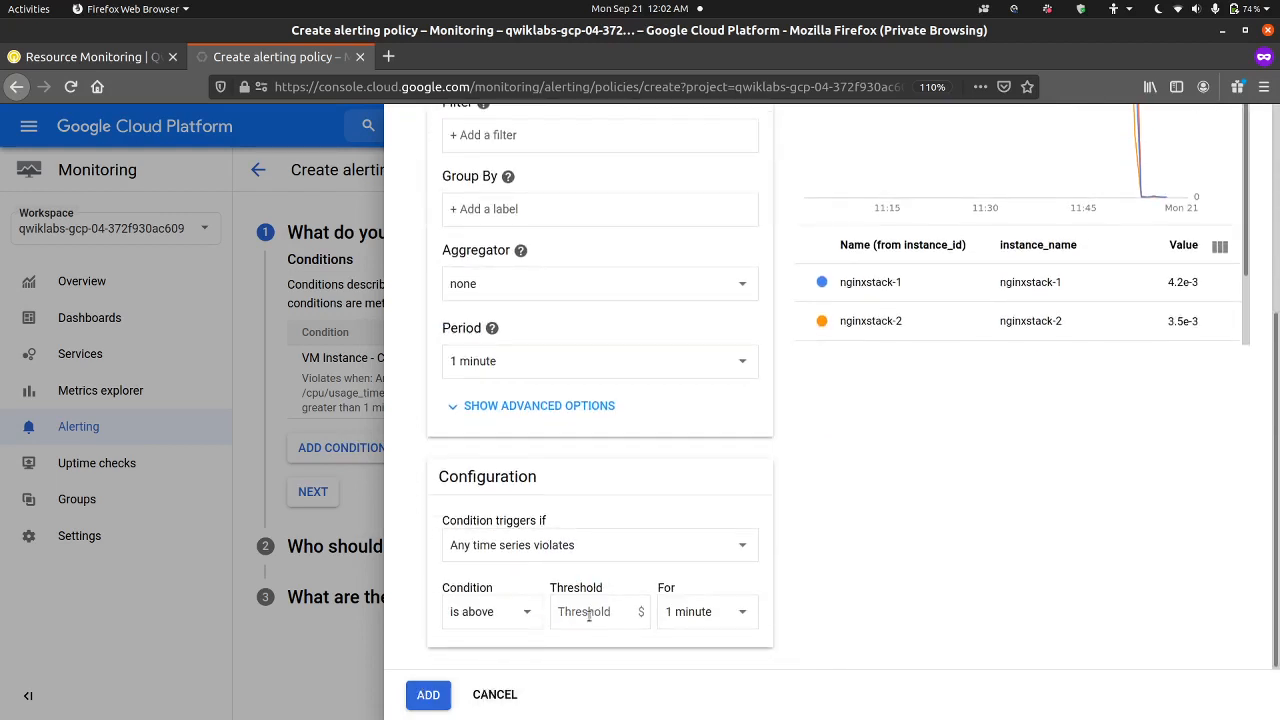
pyautogui.write('20')
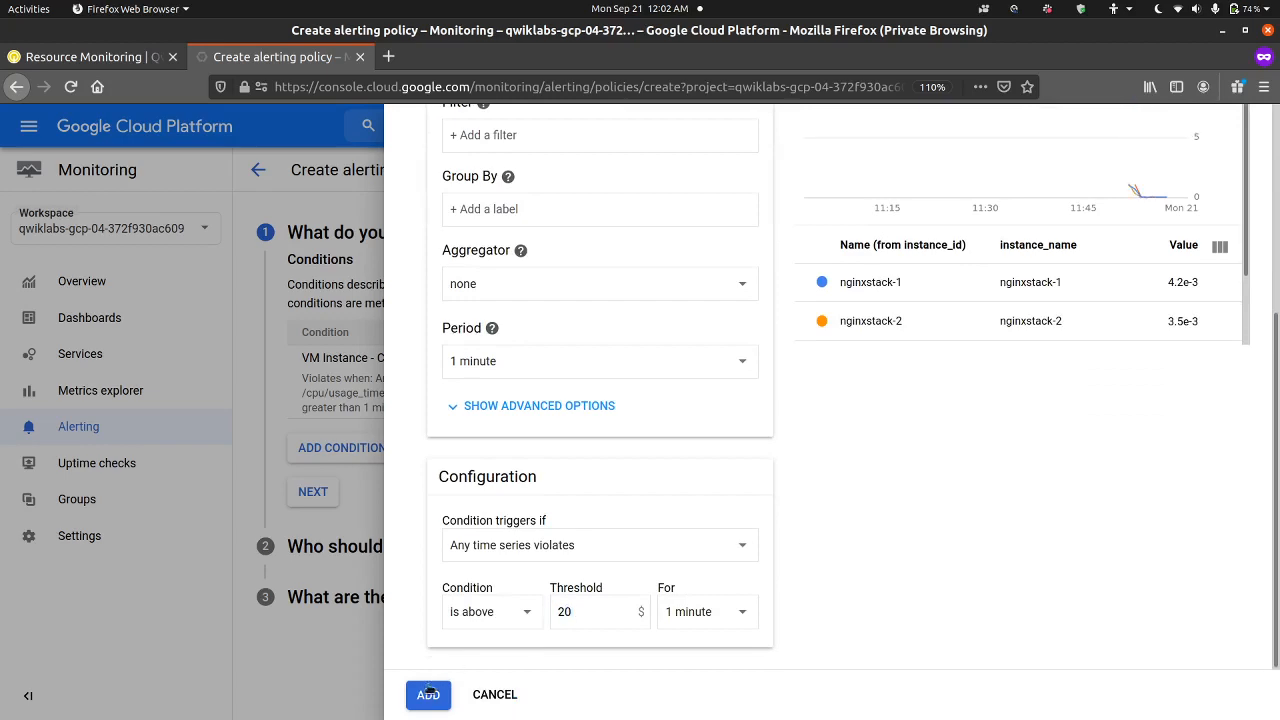
pyautogui.click(425, 694)
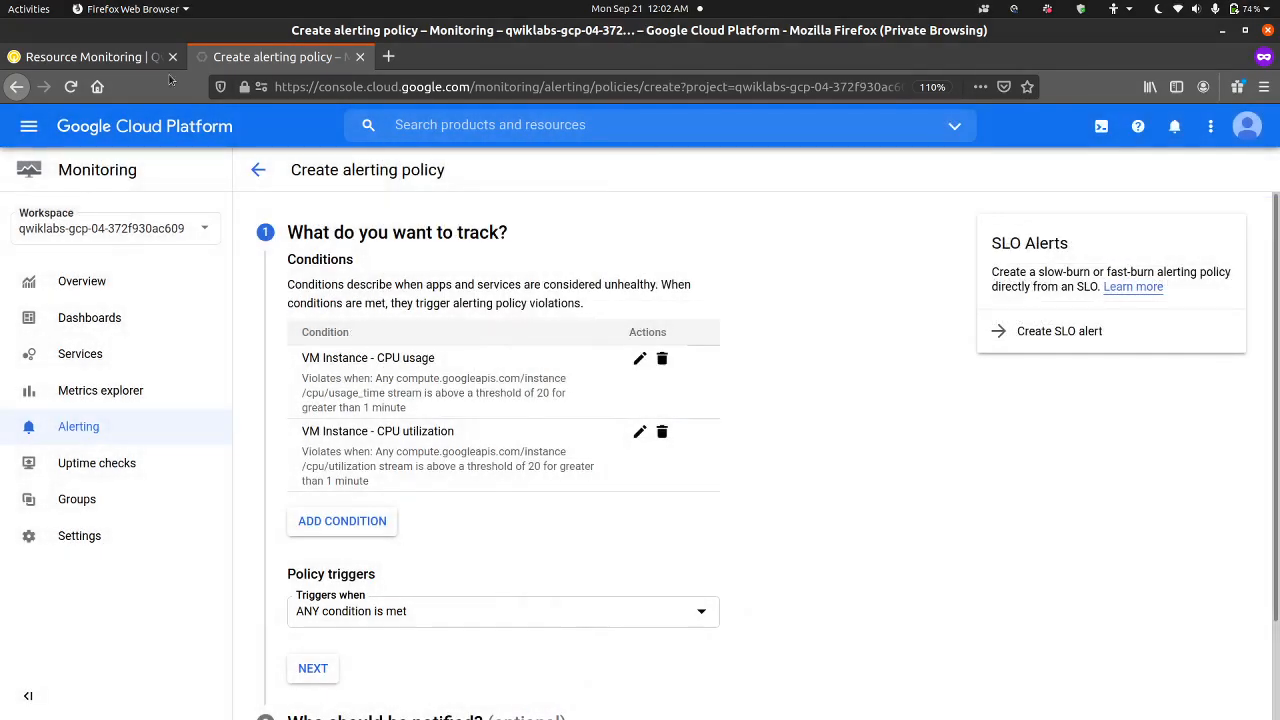
# Step: Review the lab's instructions on the second condition, the policy trigger and the notification settings, and return to the alerting policy
pyautogui.click(115, 52)
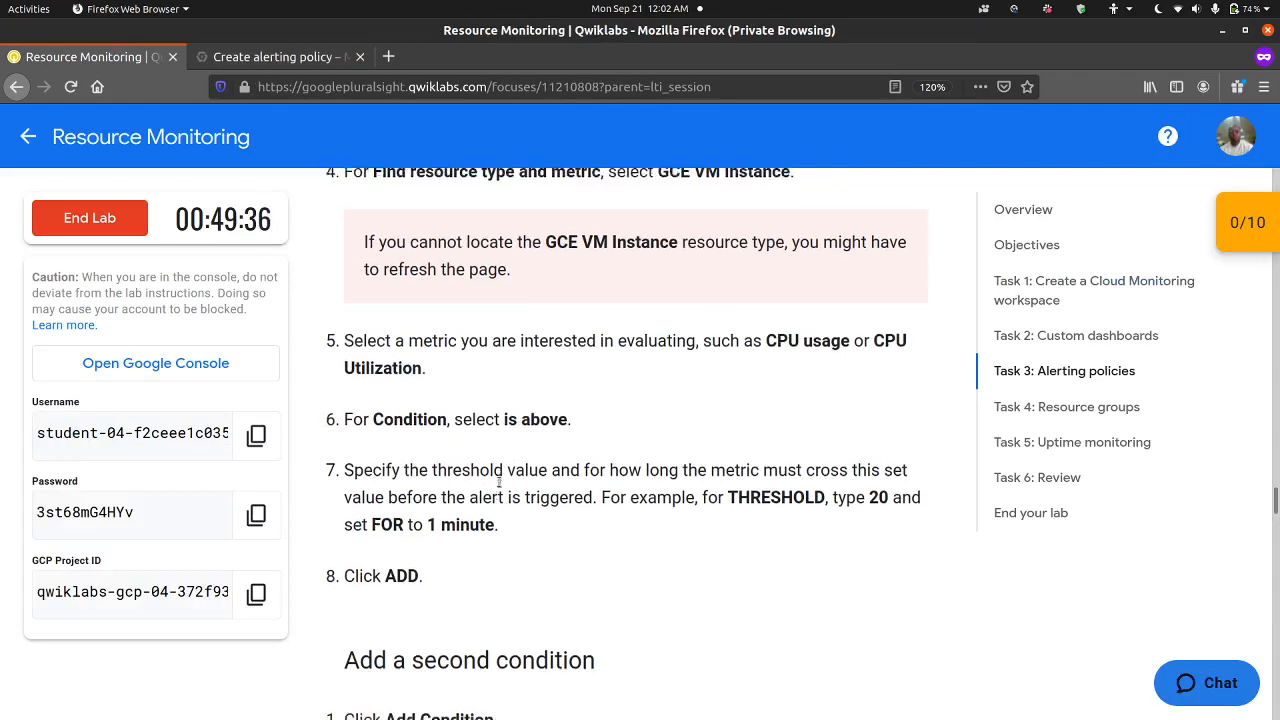
pyautogui.scroll(-4, 500, 480)
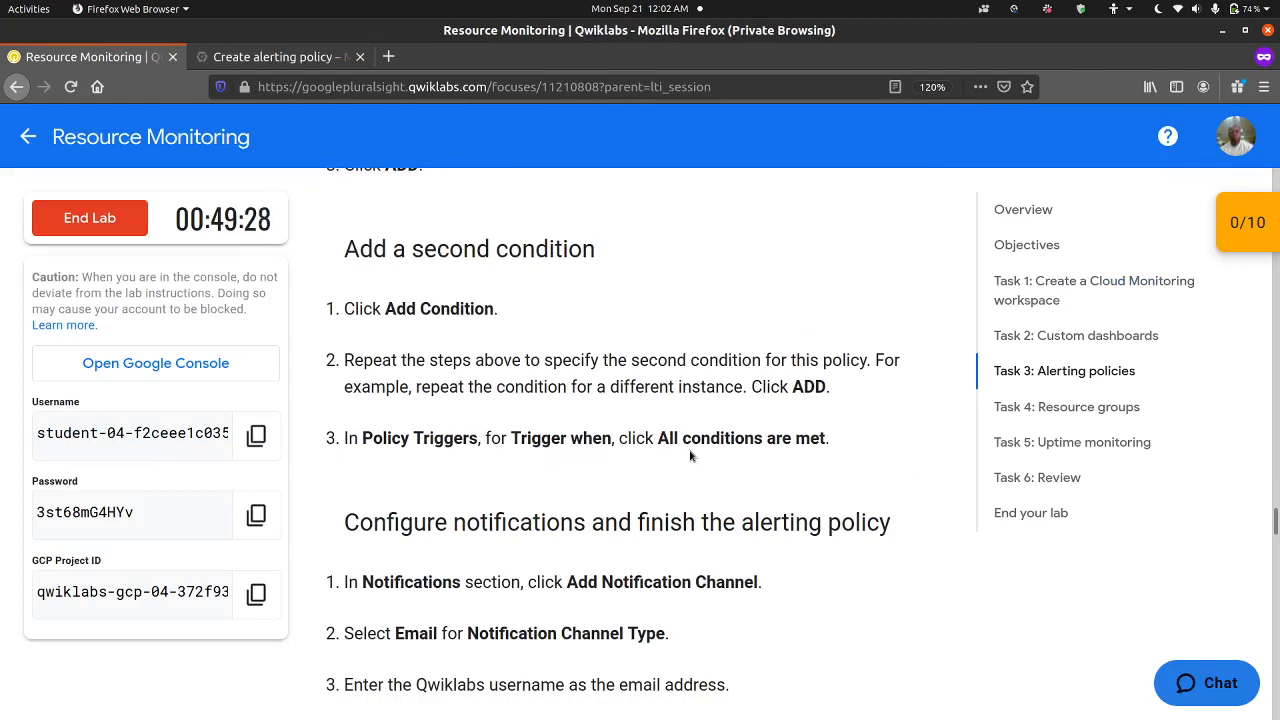
pyautogui.scroll(-3, 603, 485)
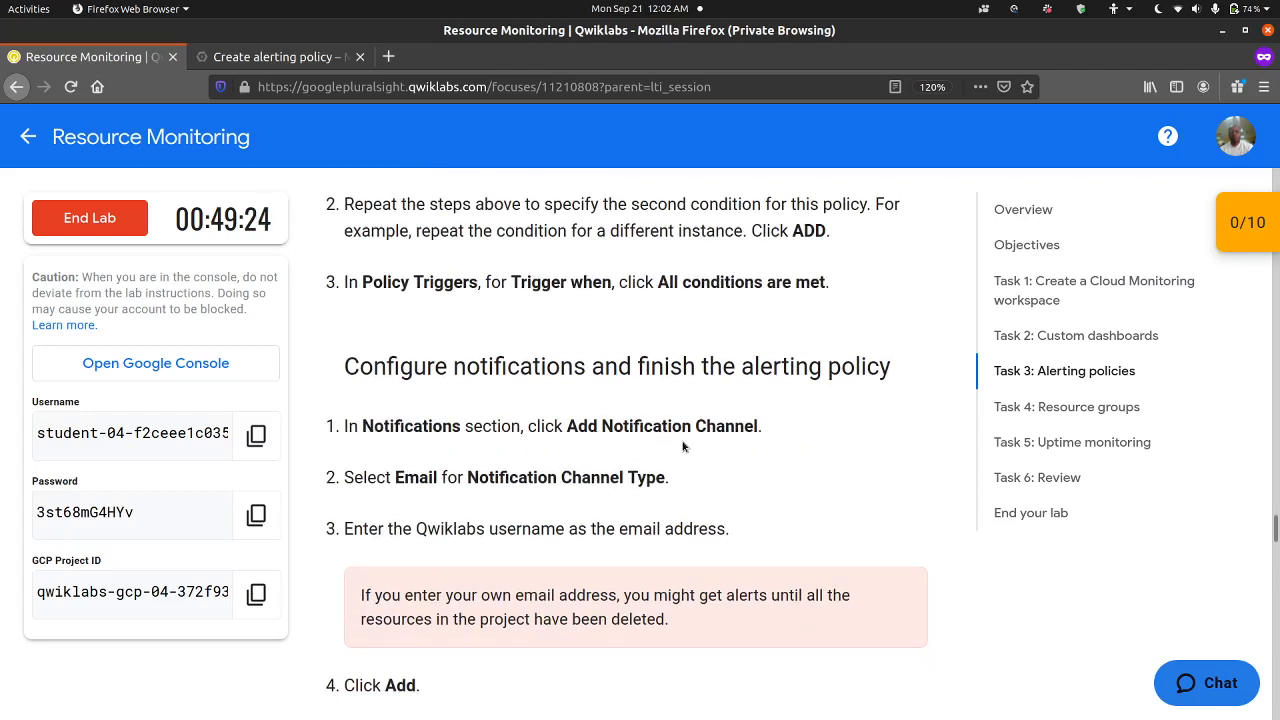
pyautogui.scroll(-3, 518, 500)
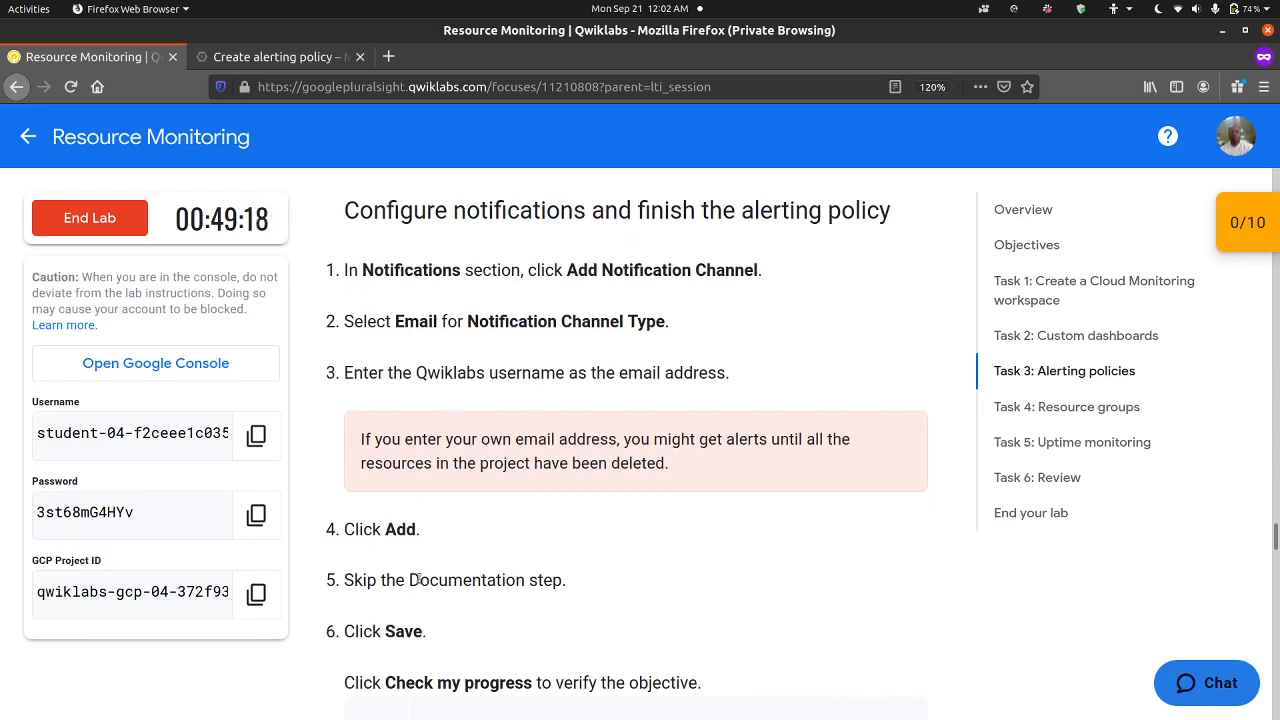
pyautogui.click(285, 57)
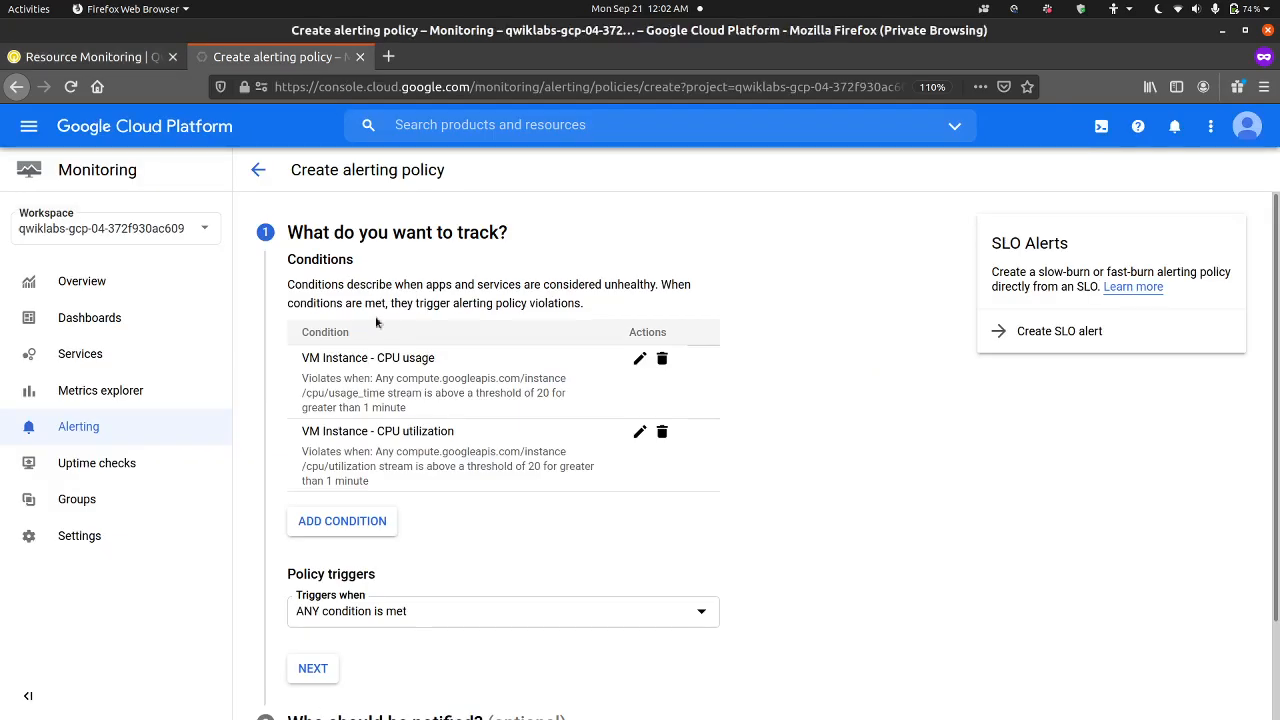
pyautogui.click(353, 526)
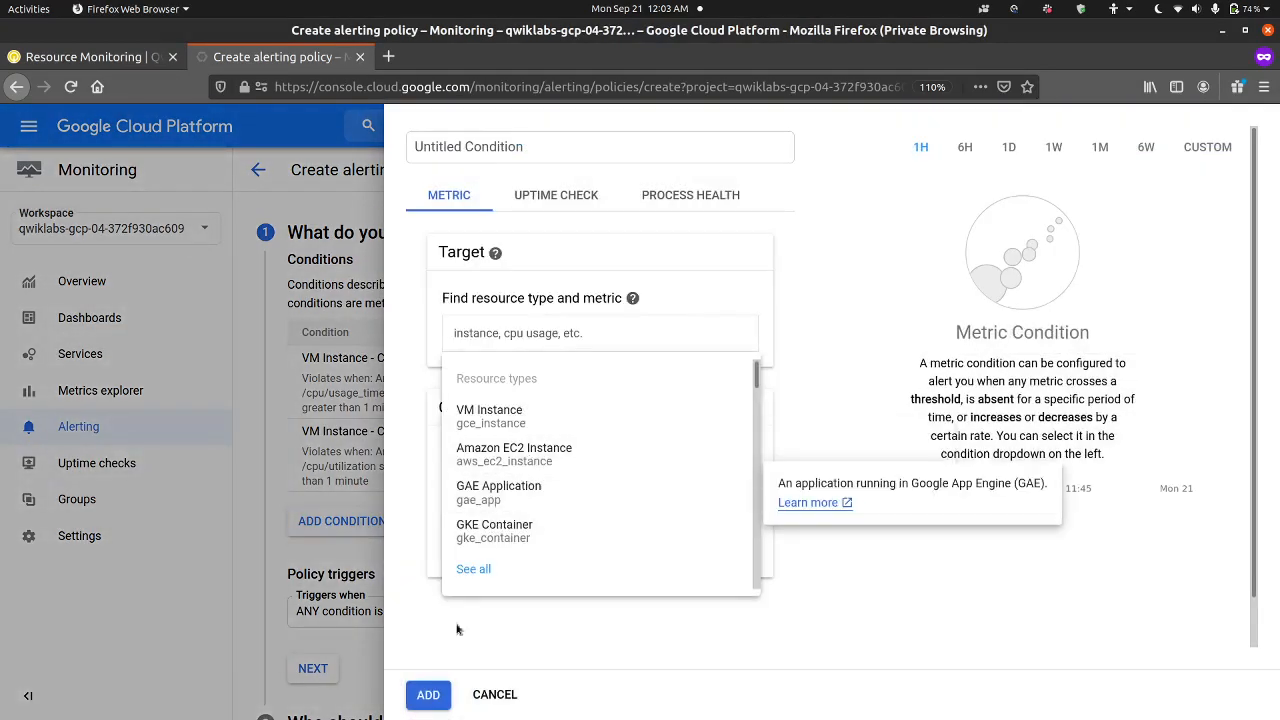
pyautogui.click(505, 701)
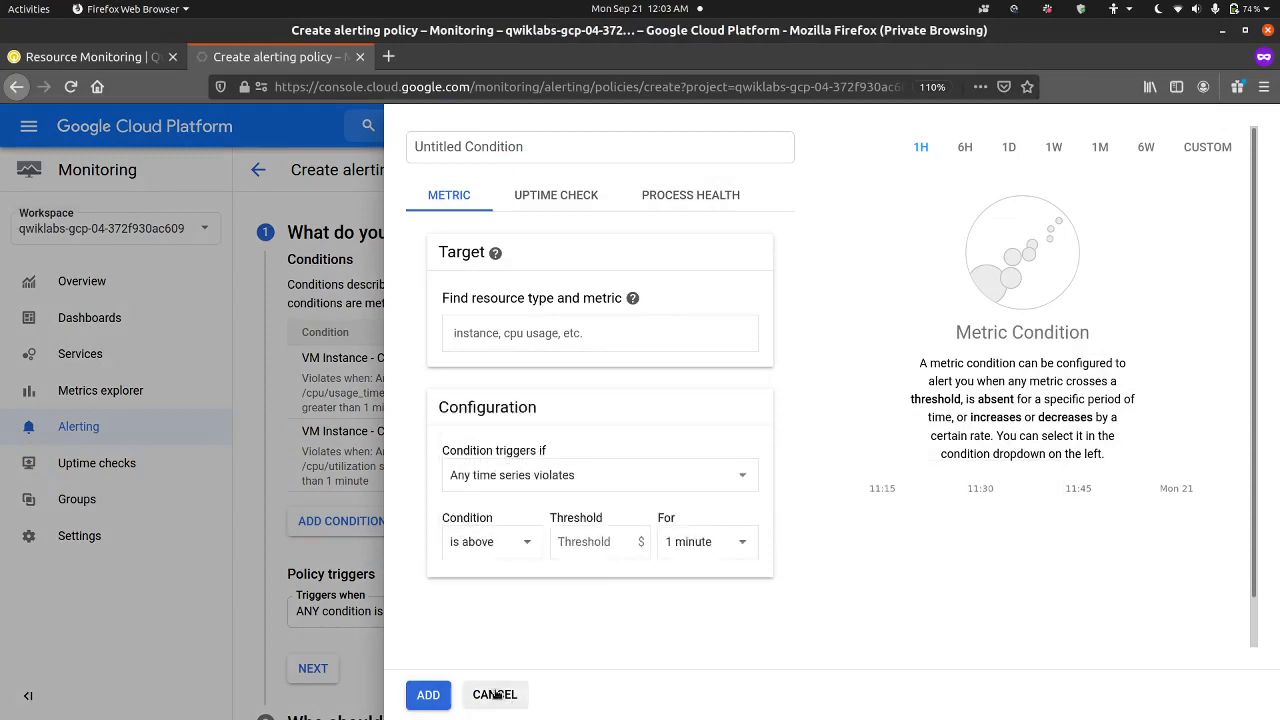
pyautogui.click(497, 696)
# Step: Set the policy to trigger when ALL conditions are met and continue to the notification section
pyautogui.click(371, 611)
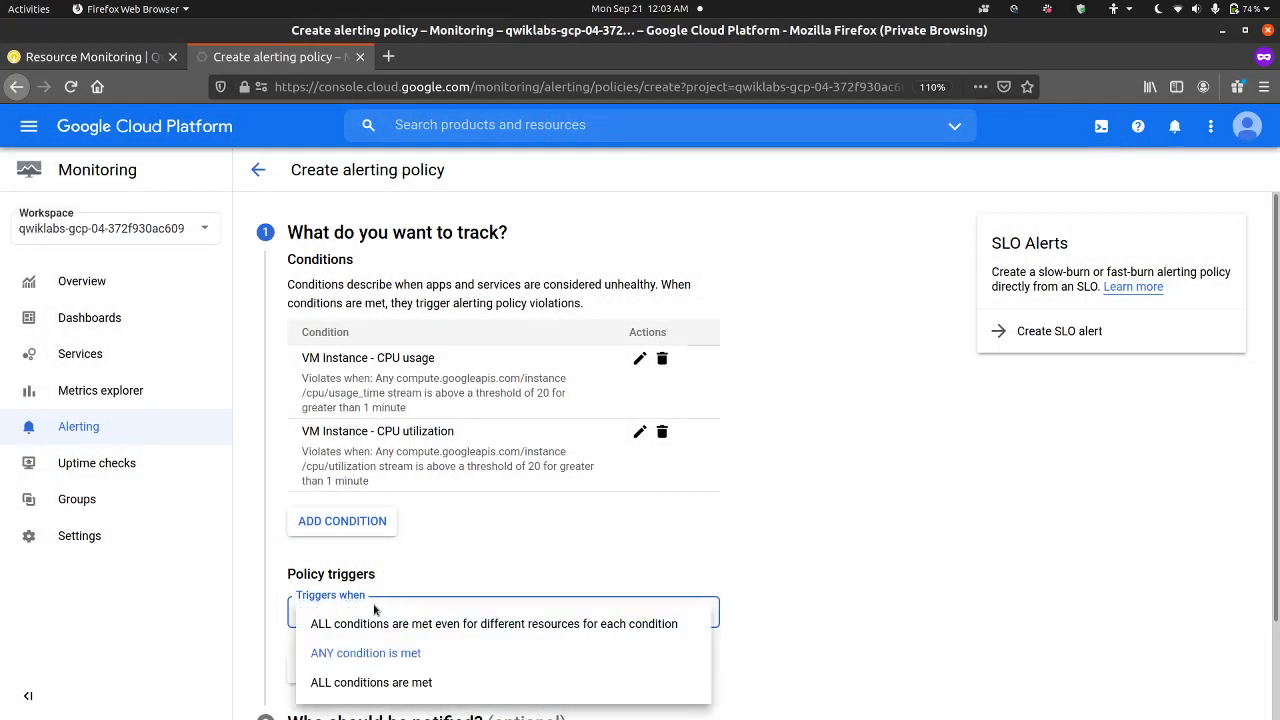
pyautogui.click(405, 682)
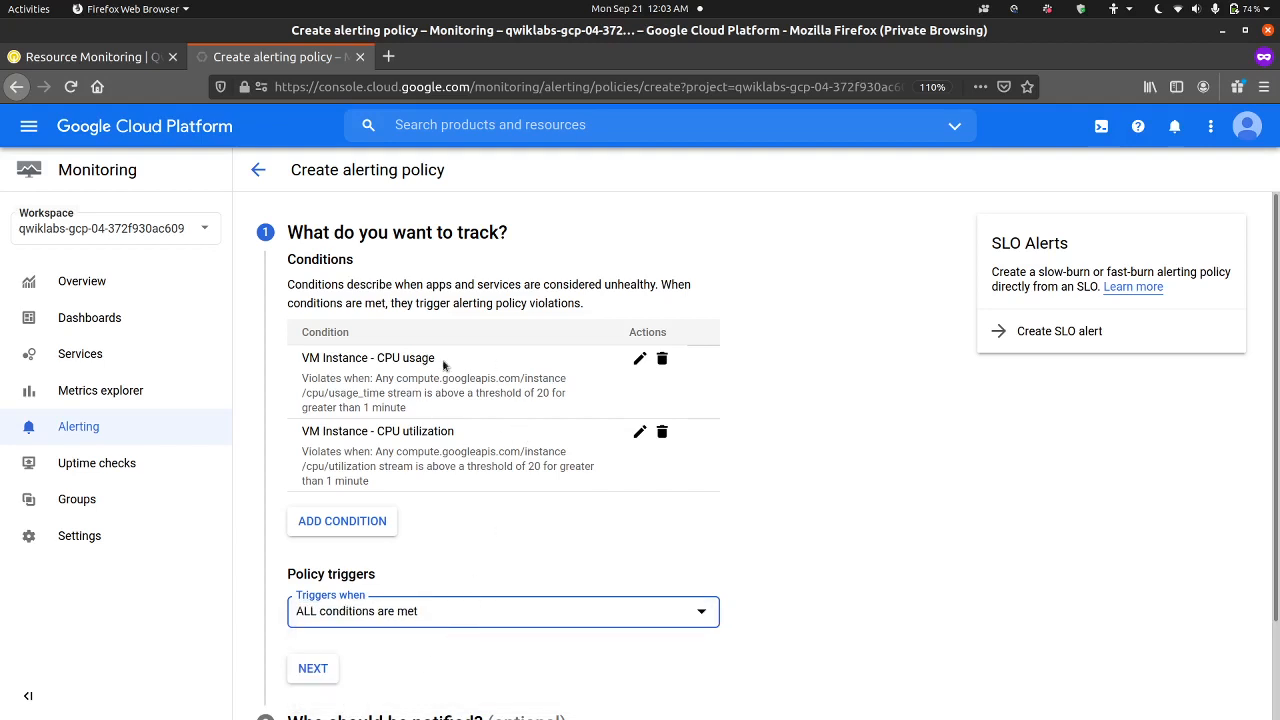
pyautogui.scroll(-1, 504, 502)
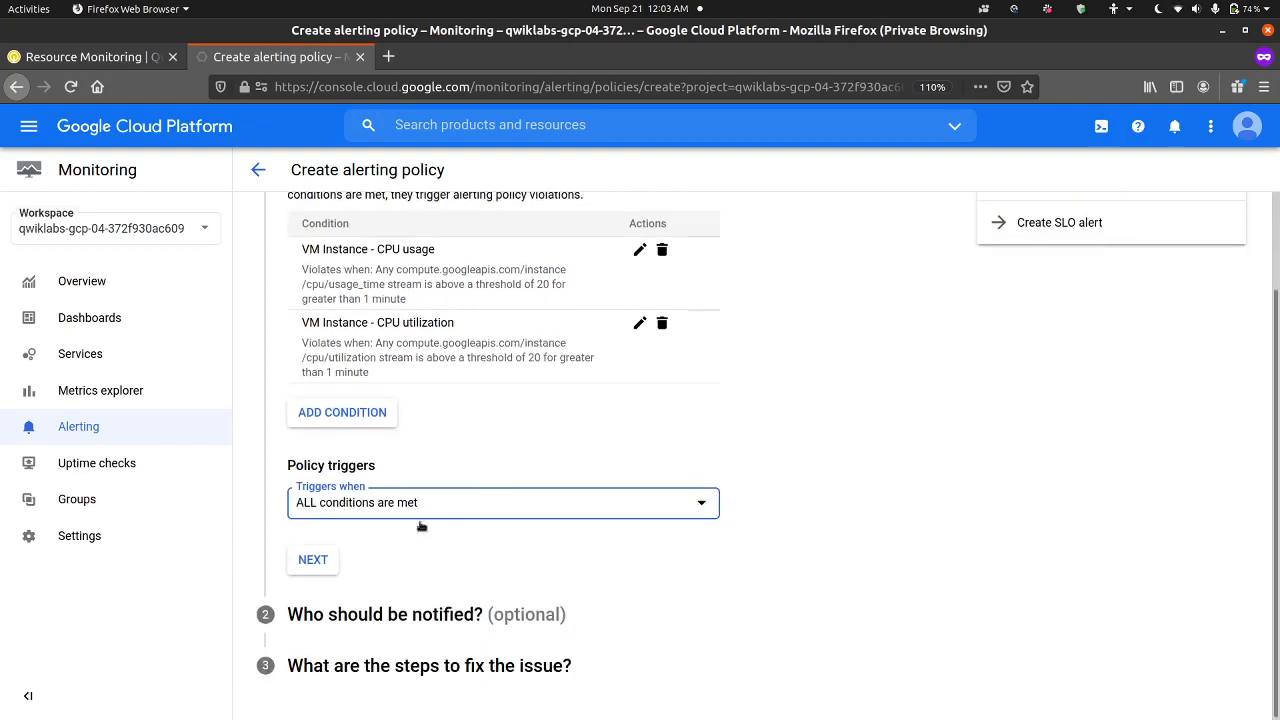
pyautogui.click(315, 561)
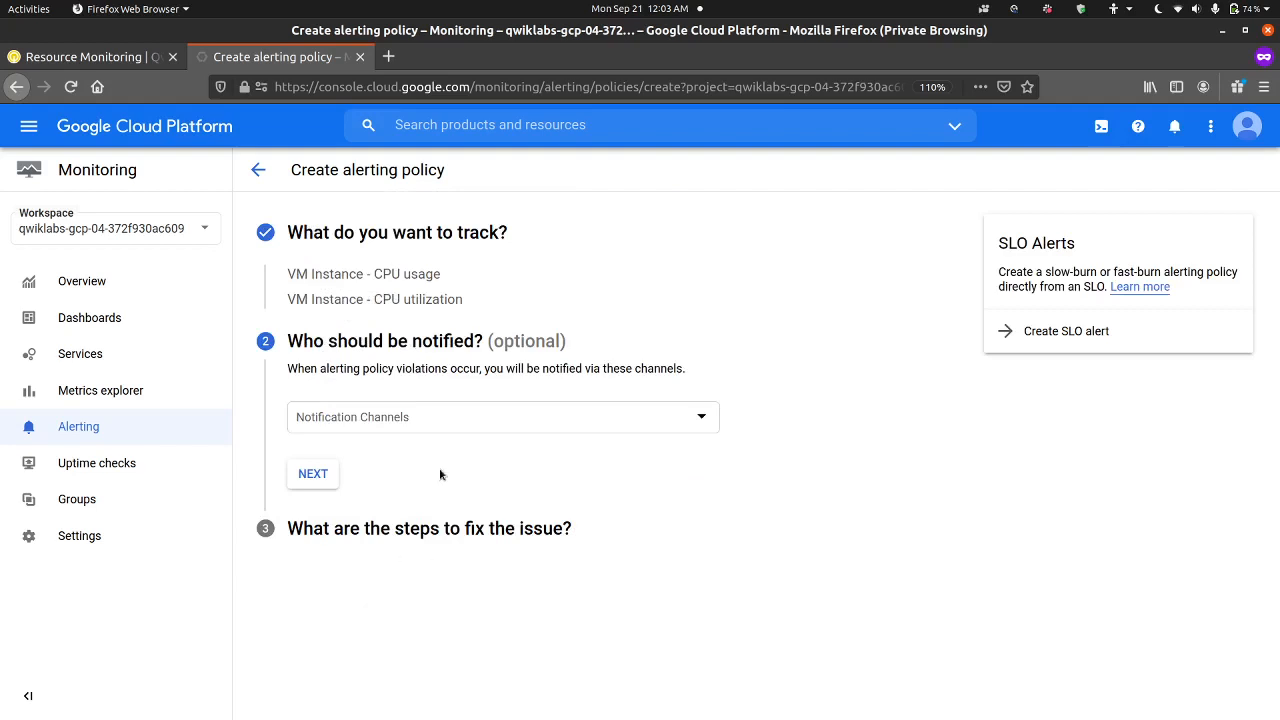
# Step: Open the notification channel management page from the policy and check the lab's remaining alerting instructions
pyautogui.click(440, 423)
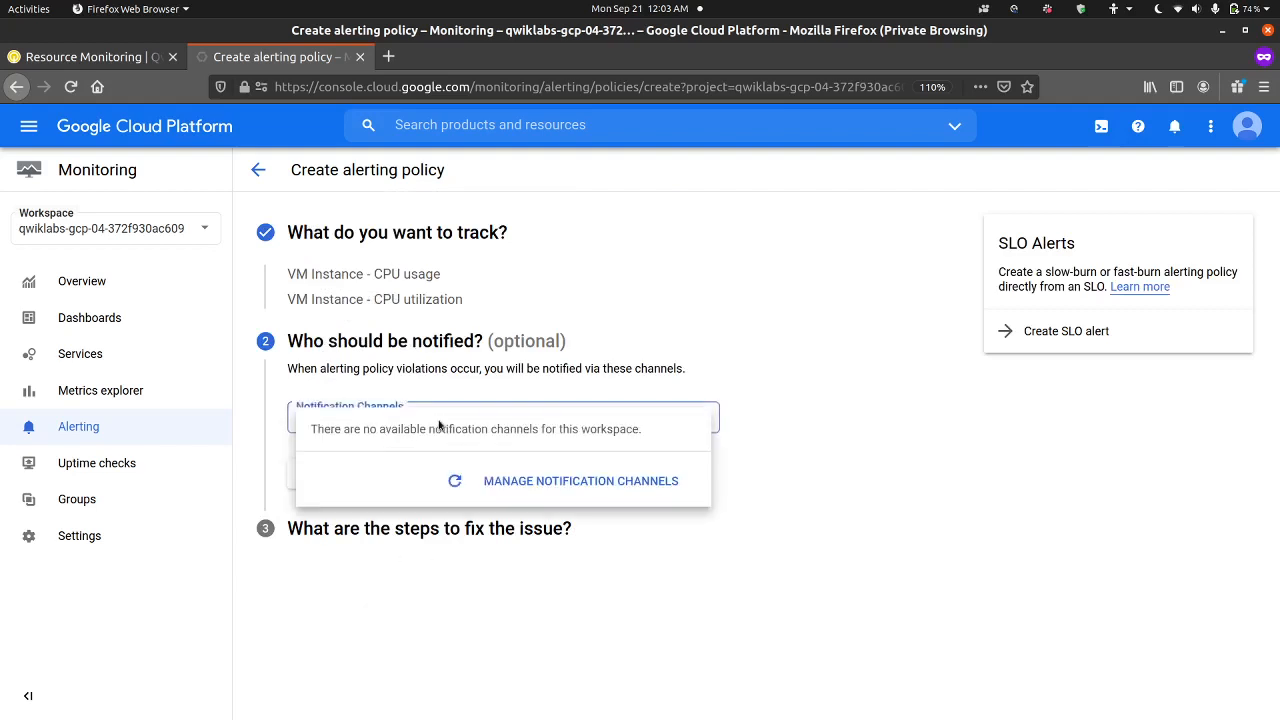
pyautogui.click(510, 480)
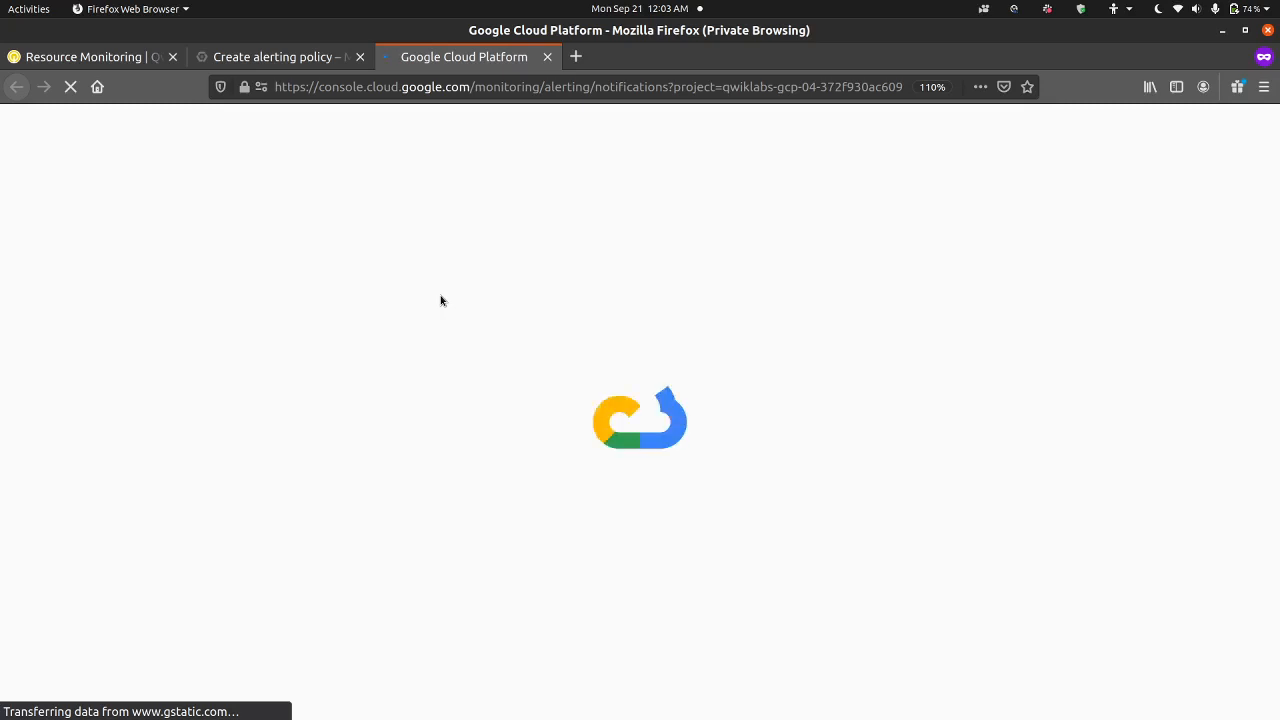
pyautogui.click(122, 63)
pyautogui.scroll(-4, 376, 420)
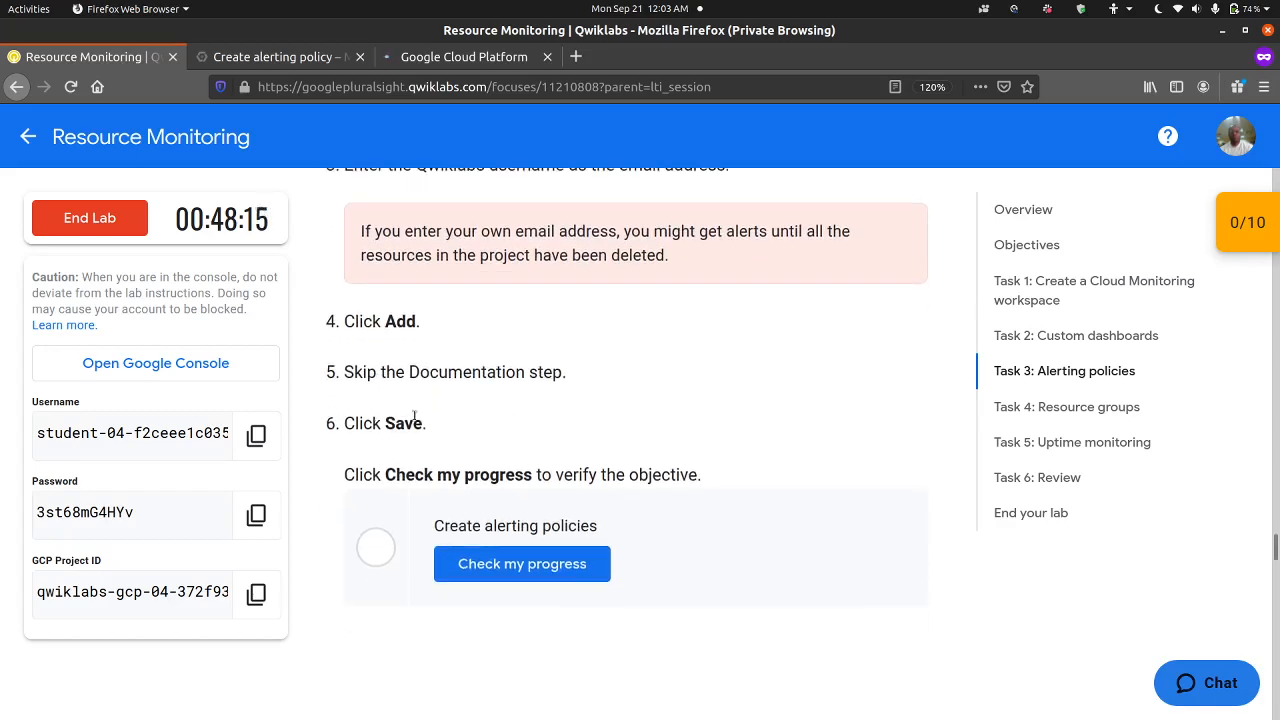
pyautogui.scroll(-9, 424, 390)
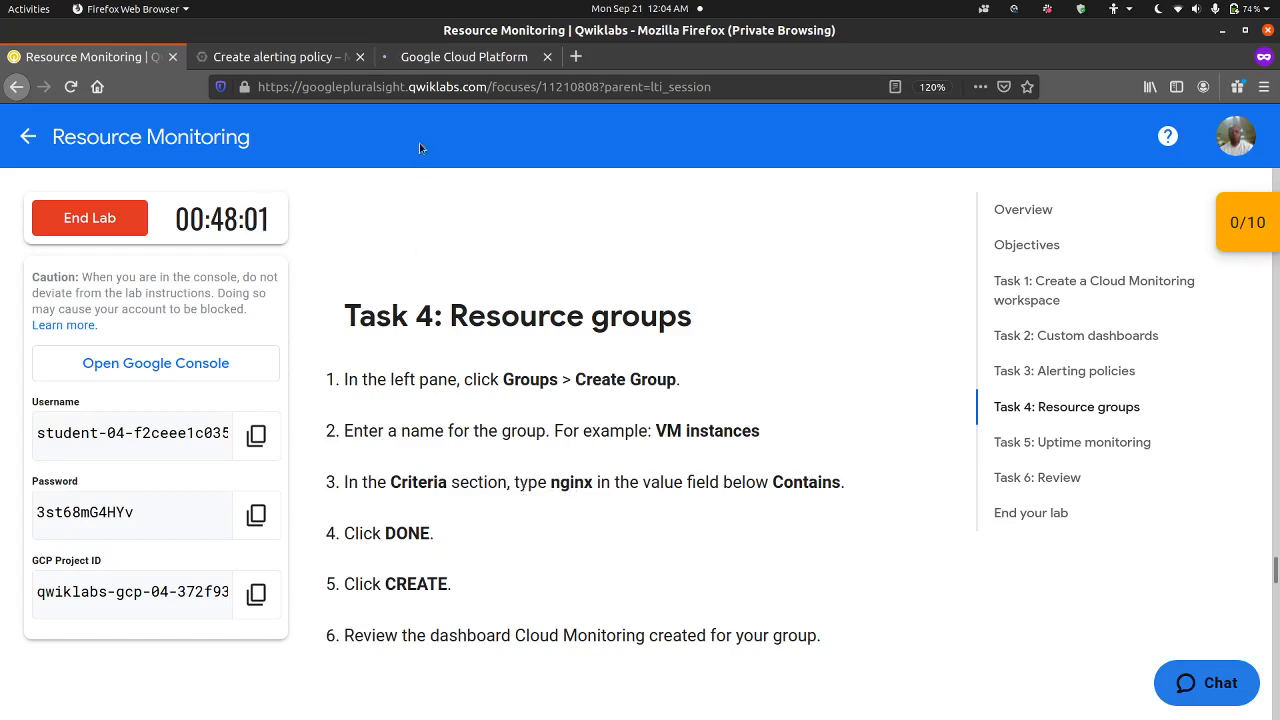
pyautogui.click(448, 66)
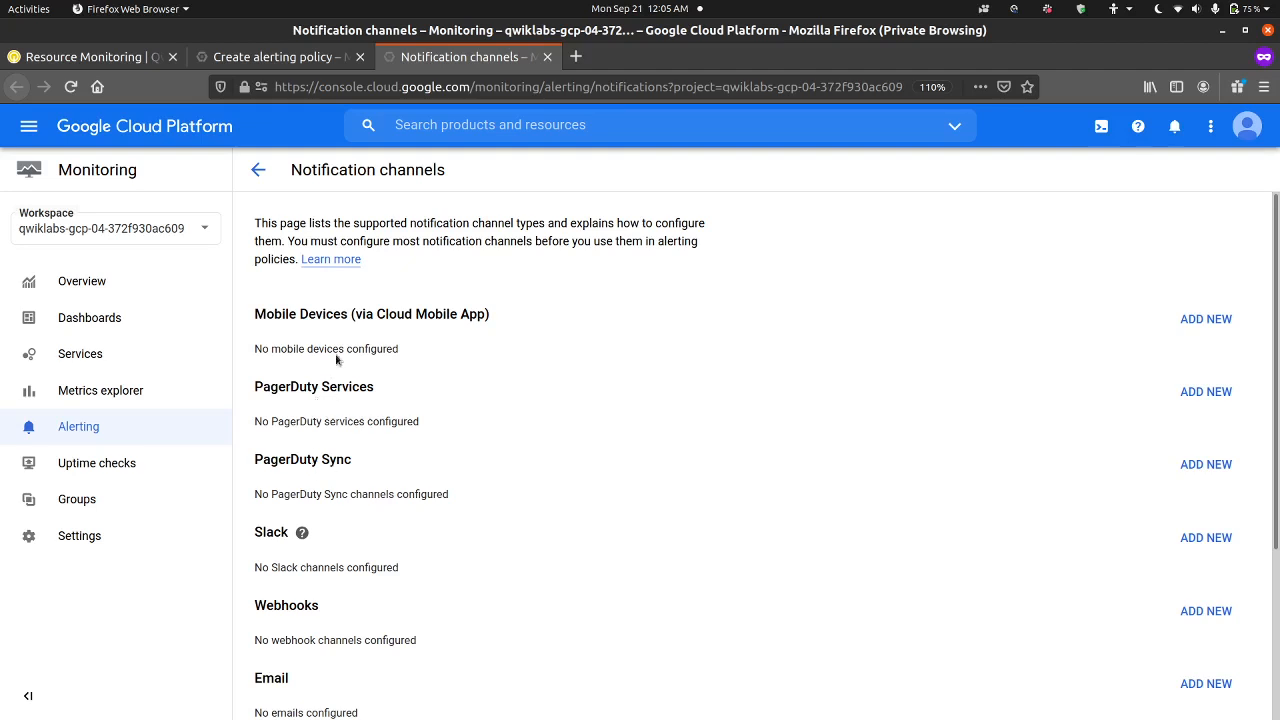
# Step: Start a new email notification channel and fill in its email address with the username copied from the lab page
pyautogui.scroll(-2, 346, 417)
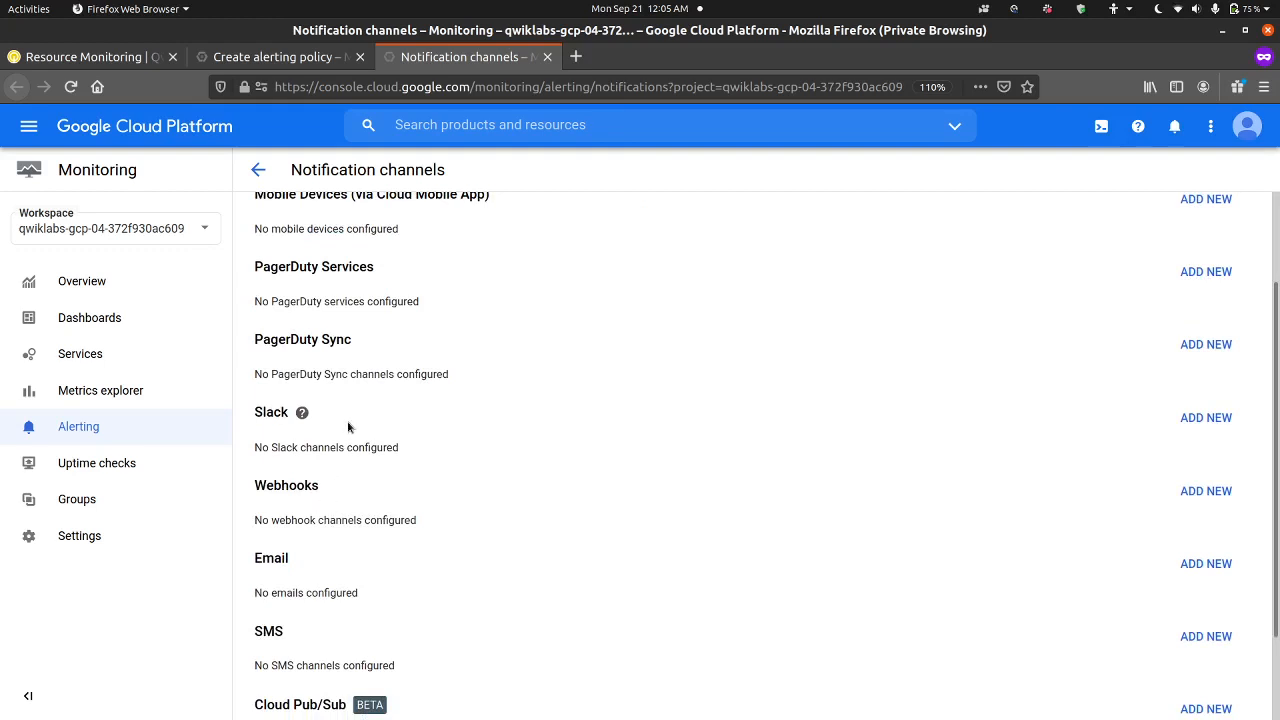
pyautogui.scroll(-2, 411, 525)
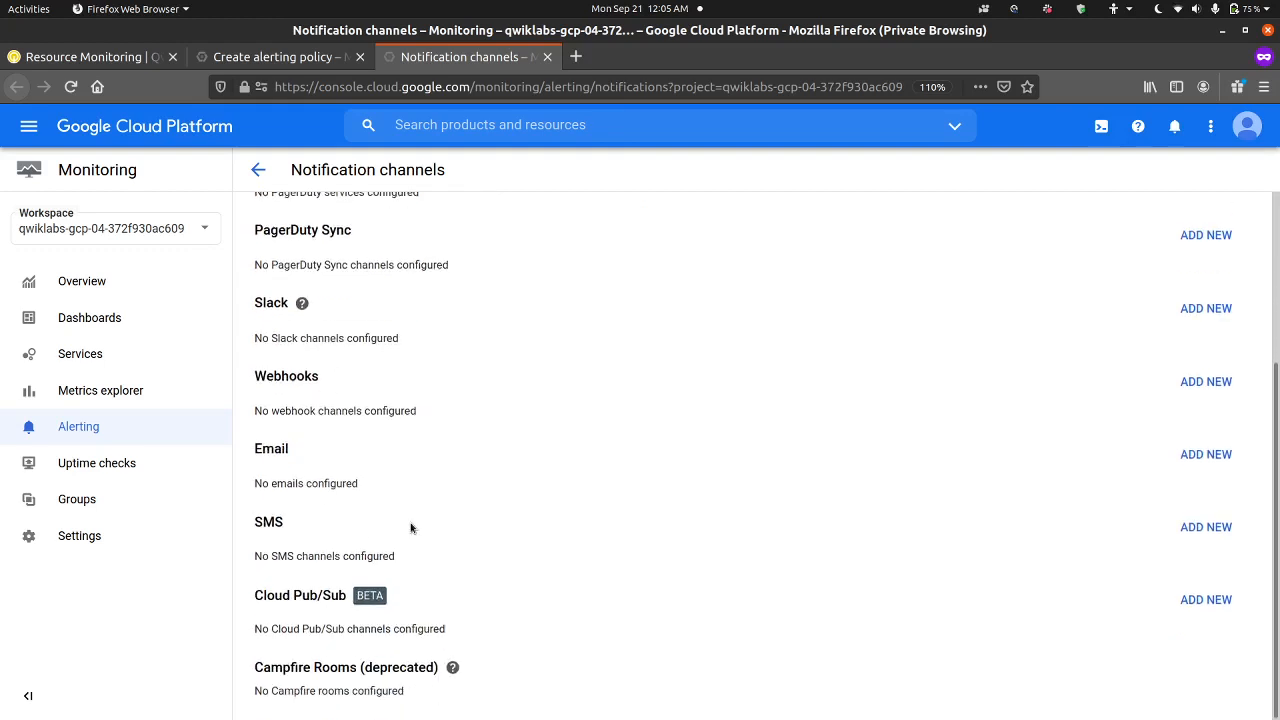
pyautogui.click(1217, 466)
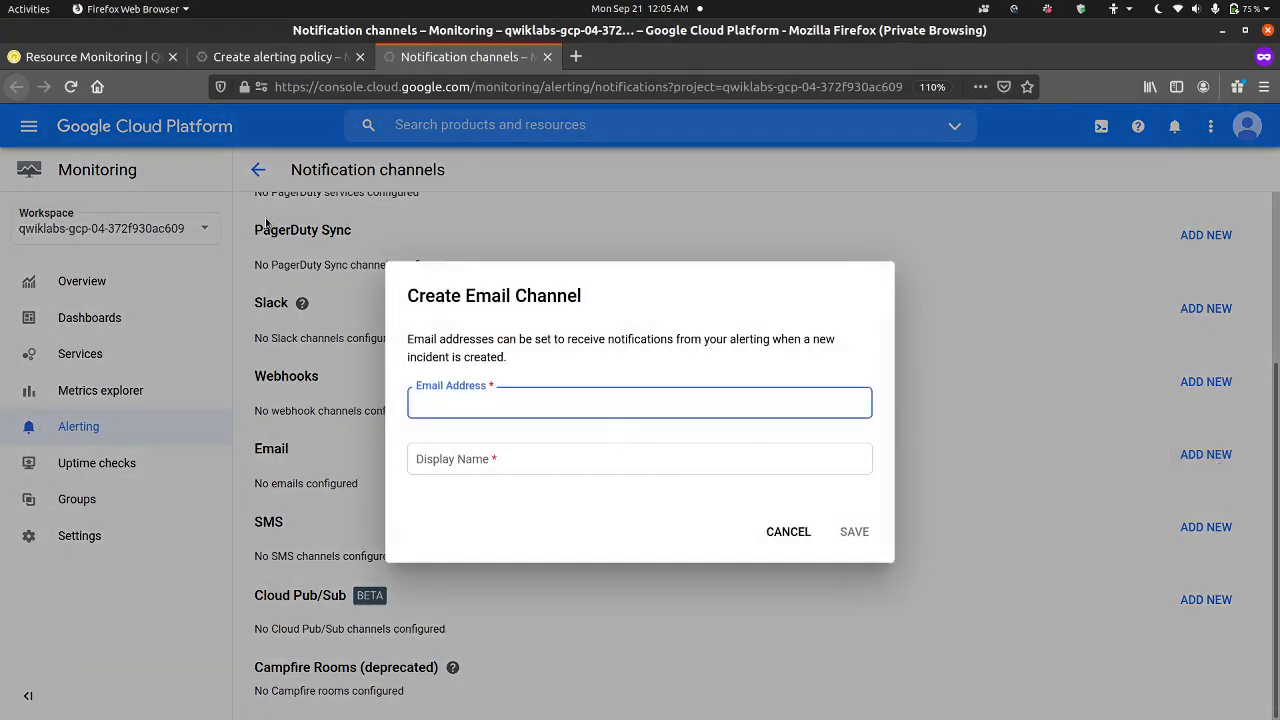
pyautogui.click(118, 62)
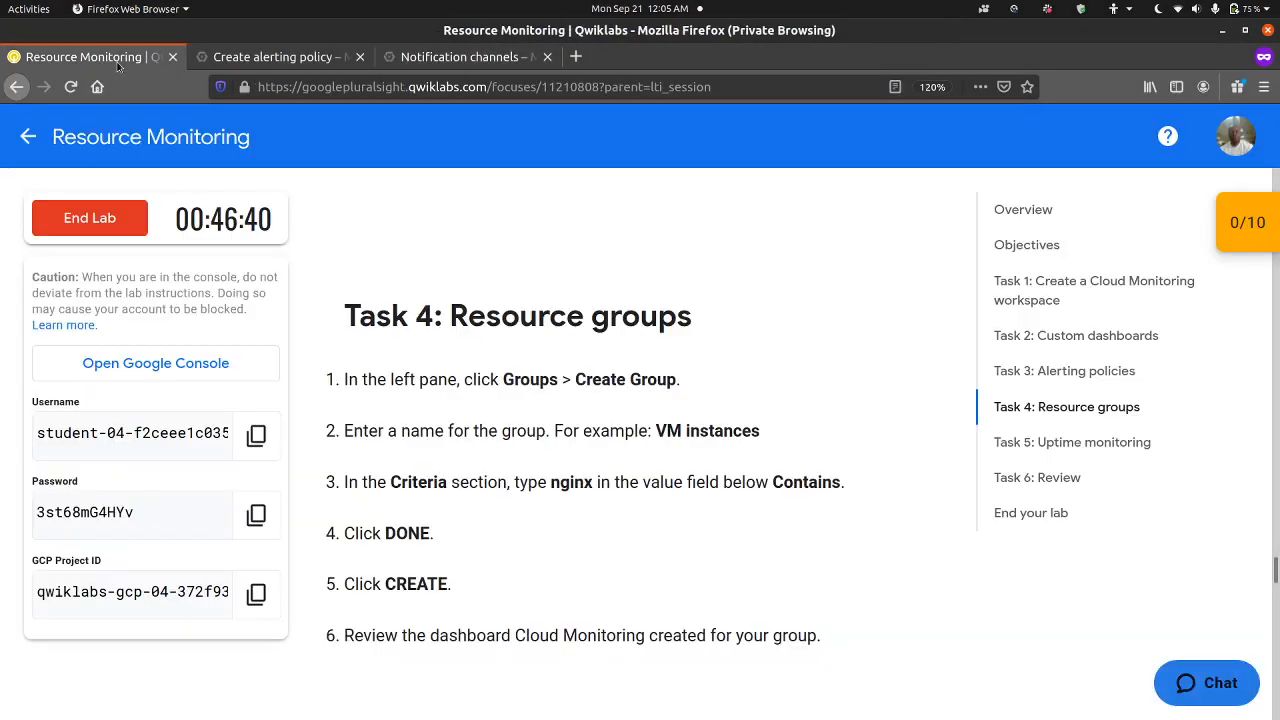
pyautogui.click(256, 438)
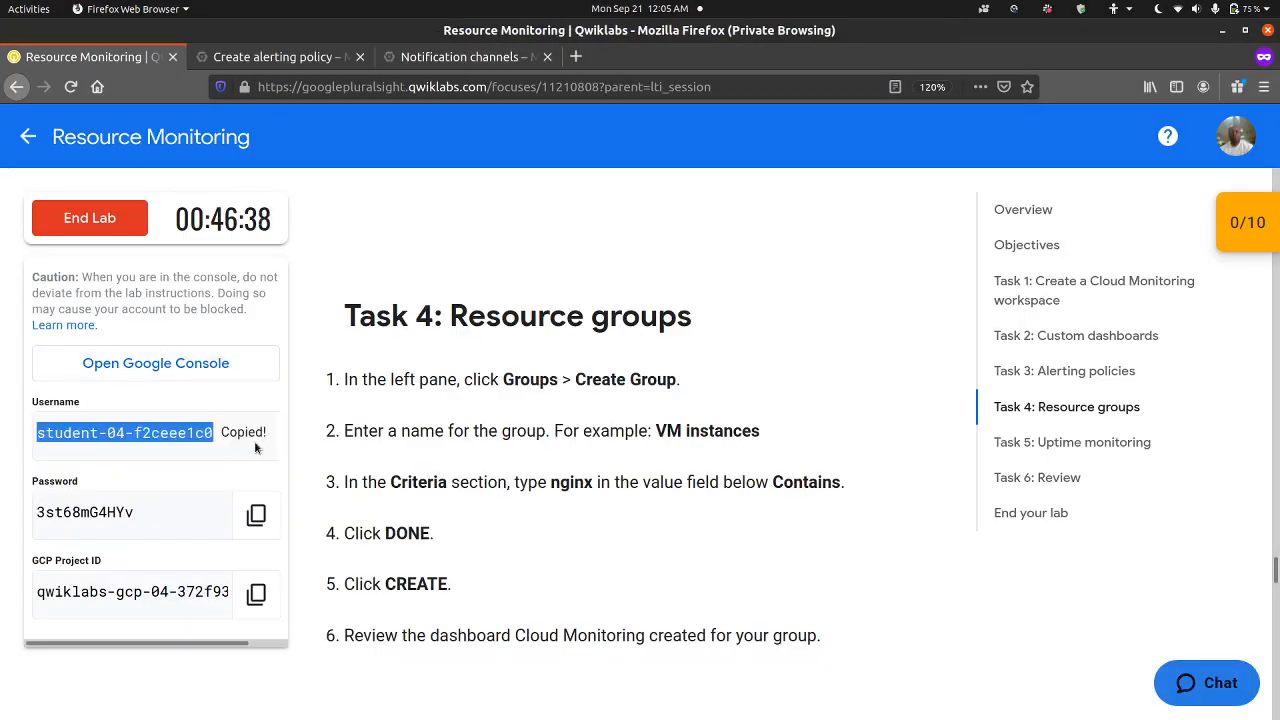
pyautogui.click(455, 62)
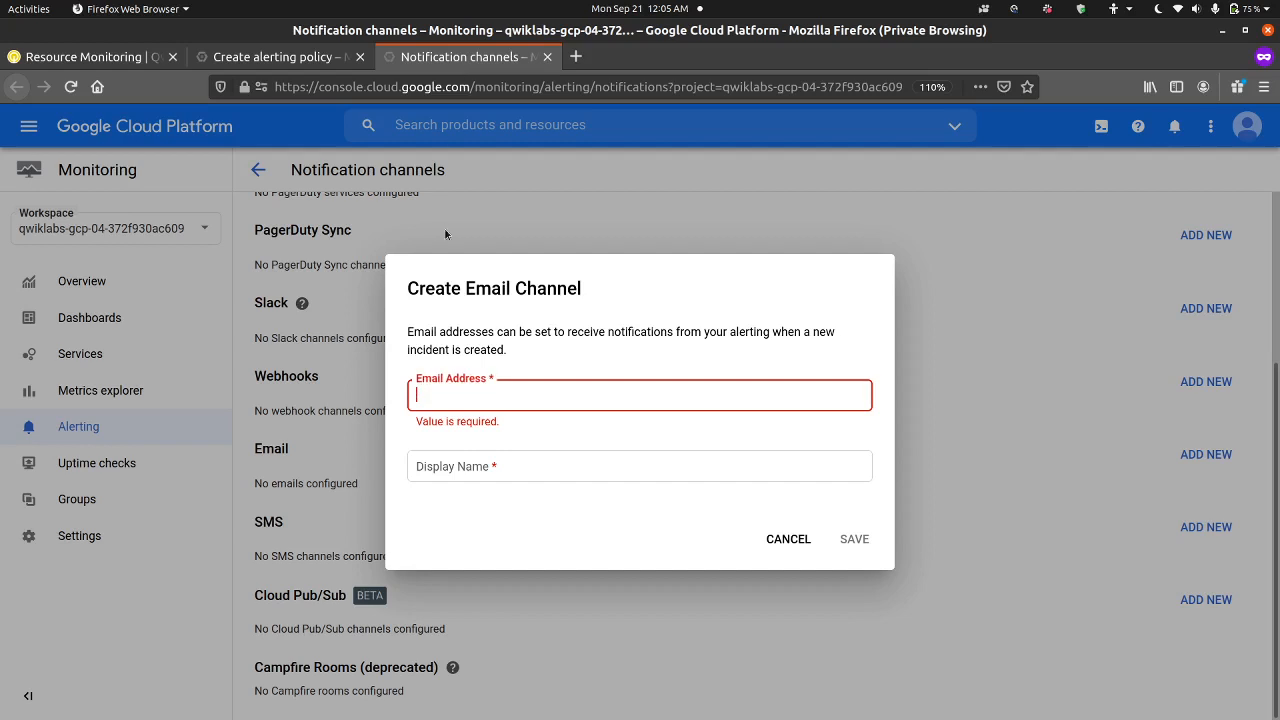
pyautogui.hotkey('ctrl', 'v')
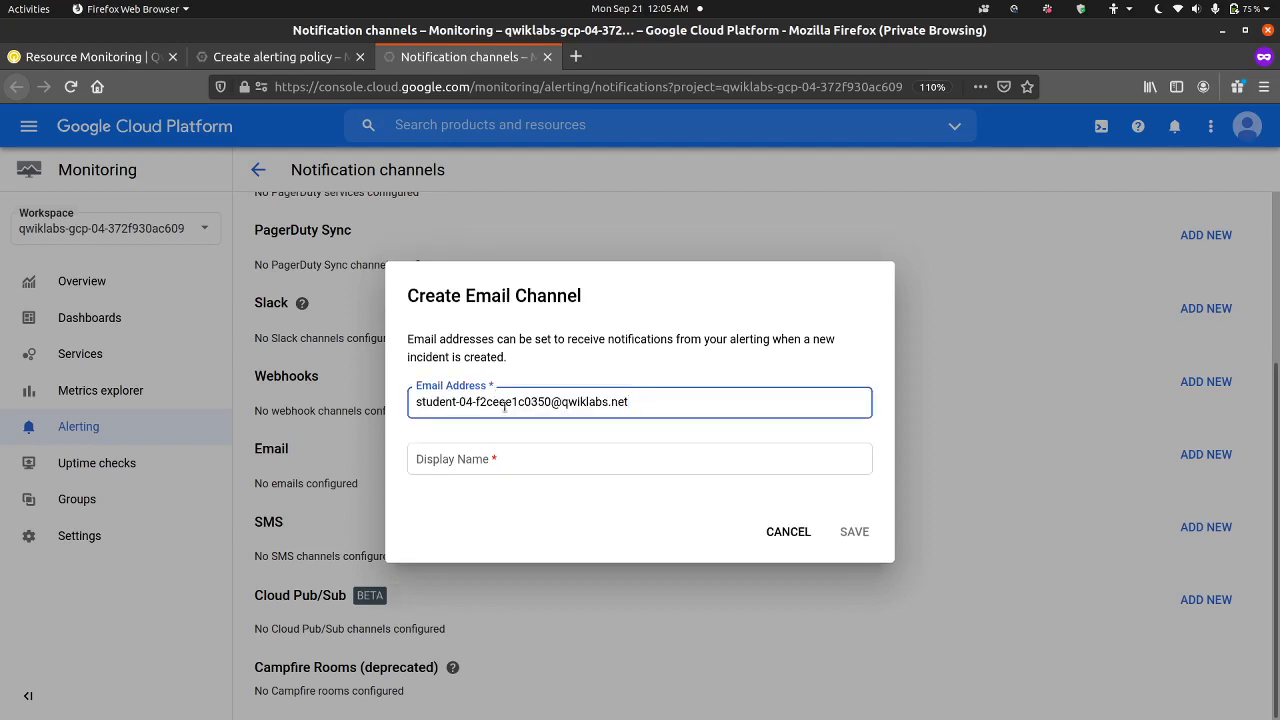
# Step: Set the channel's display name to the lab username without its domain and save the email channel
pyautogui.click(515, 457)
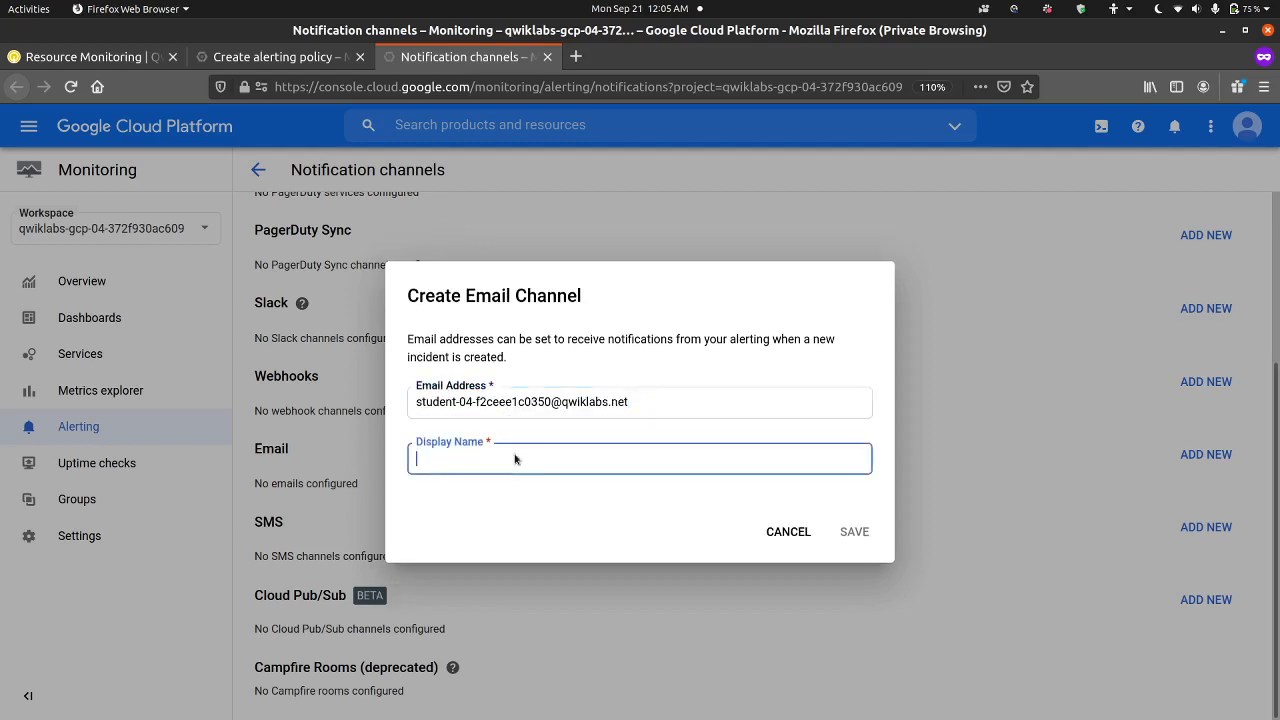
pyautogui.hotkey('ctrl', 'v')
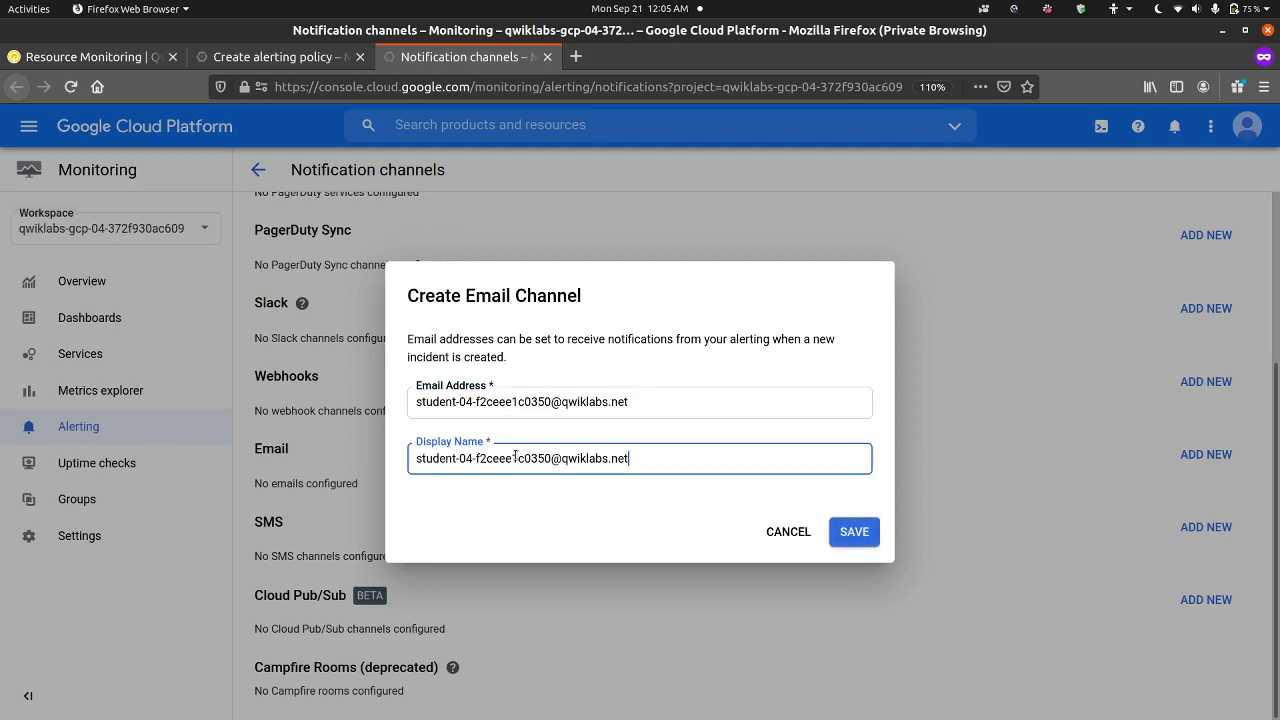
pyautogui.press('BackSpace')
pyautogui.press('BackSpace')
pyautogui.press('BackSpace')
pyautogui.press('BackSpace')
pyautogui.press('BackSpace')
pyautogui.press('BackSpace')
pyautogui.press('BackSpace')
pyautogui.press('BackSpace')
pyautogui.press('BackSpace')
pyautogui.press('BackSpace')
pyautogui.press('BackSpace')
pyautogui.press('BackSpace')
pyautogui.click(850, 536)
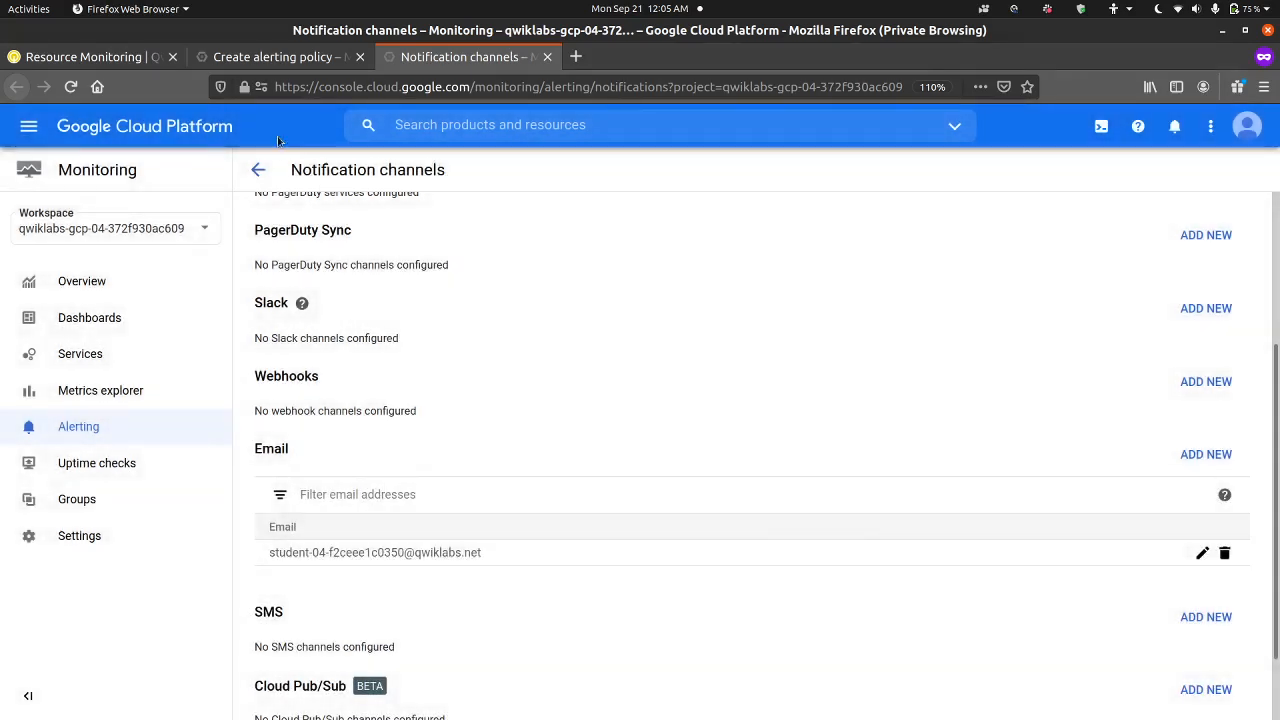
# Step: Return to the alerting policy and continue to the alert name and documentation section without selecting a notification channel
pyautogui.click(282, 60)
pyautogui.click(408, 580)
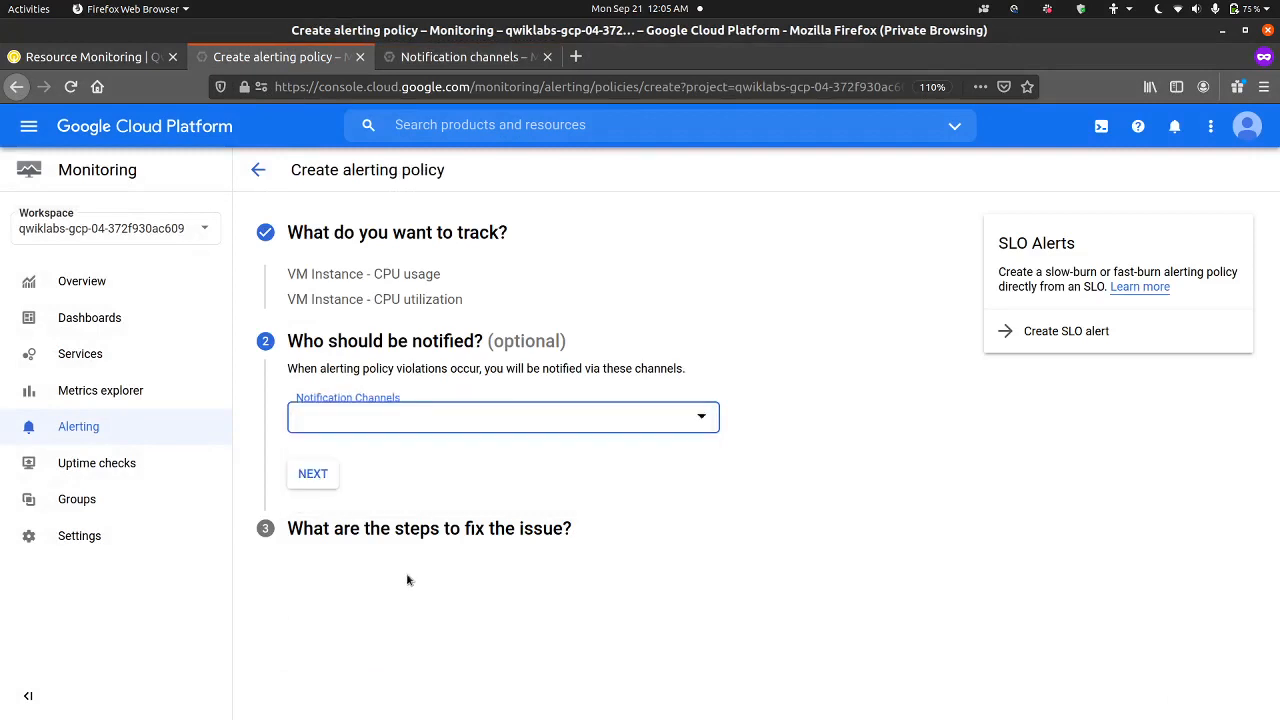
pyautogui.click(331, 483)
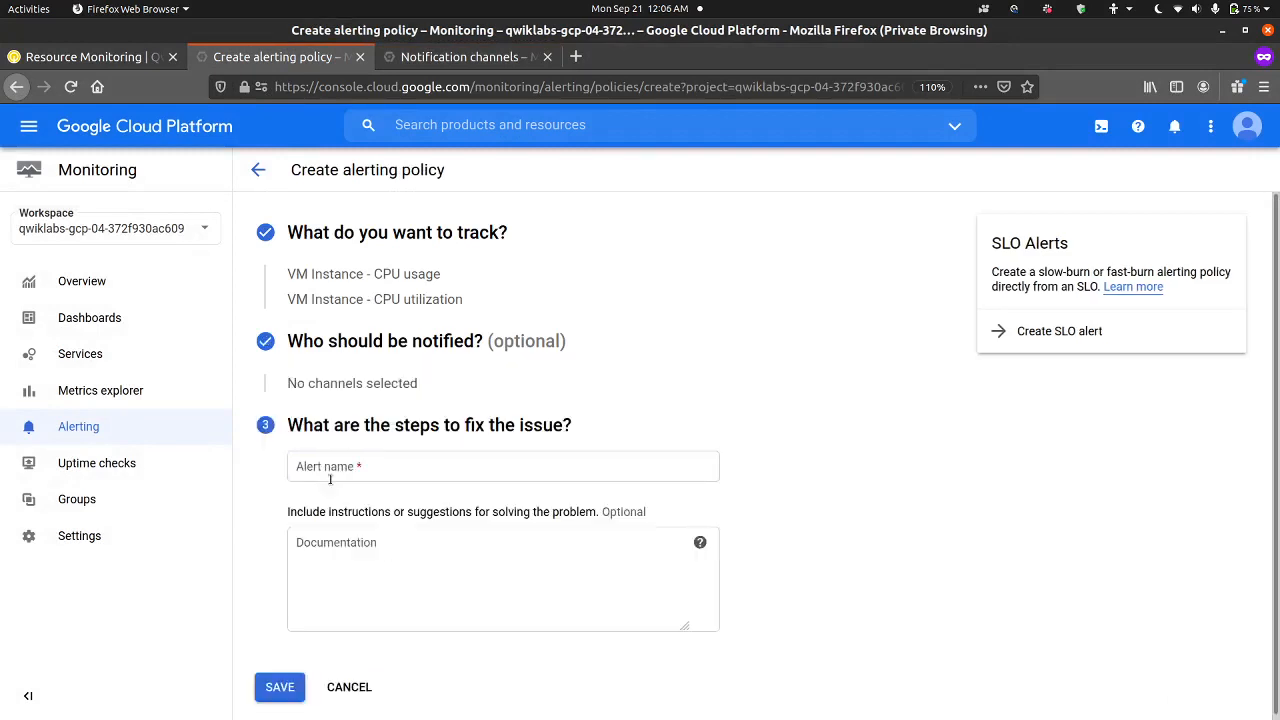
# Step: Name the alert Test, leave the documentation empty, and save the alerting policy
pyautogui.click(393, 473)
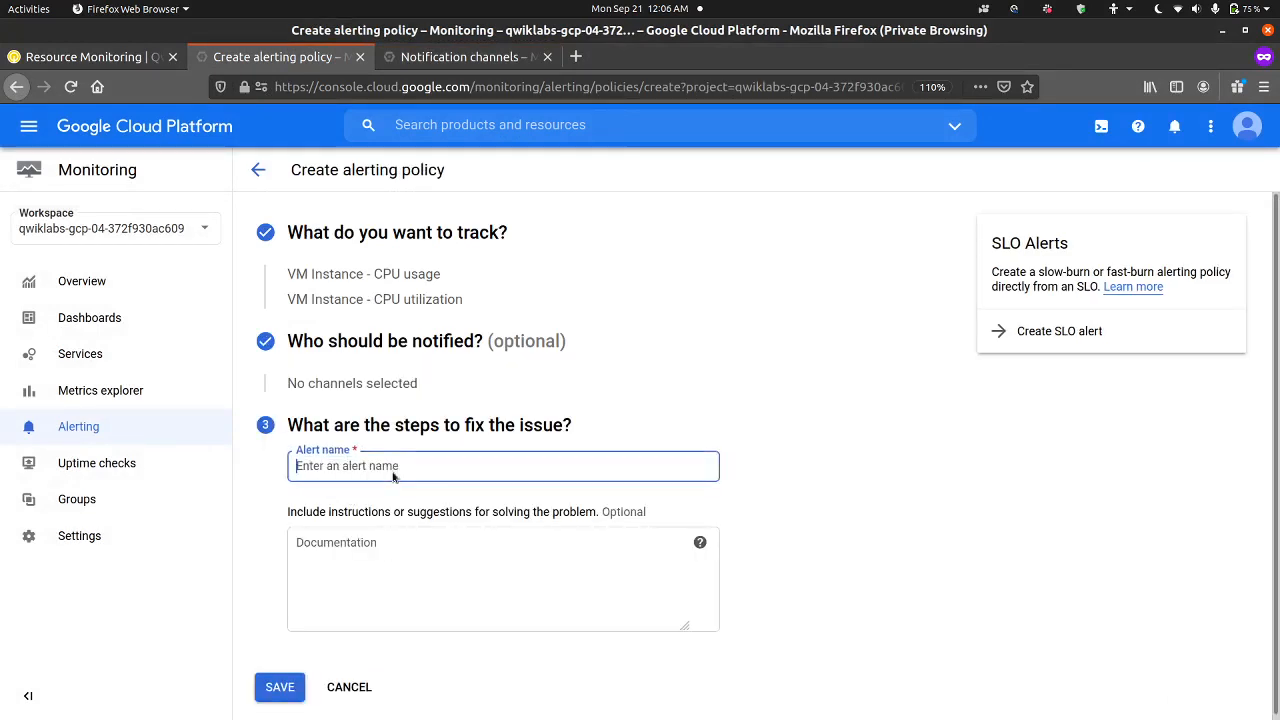
pyautogui.write('Test')
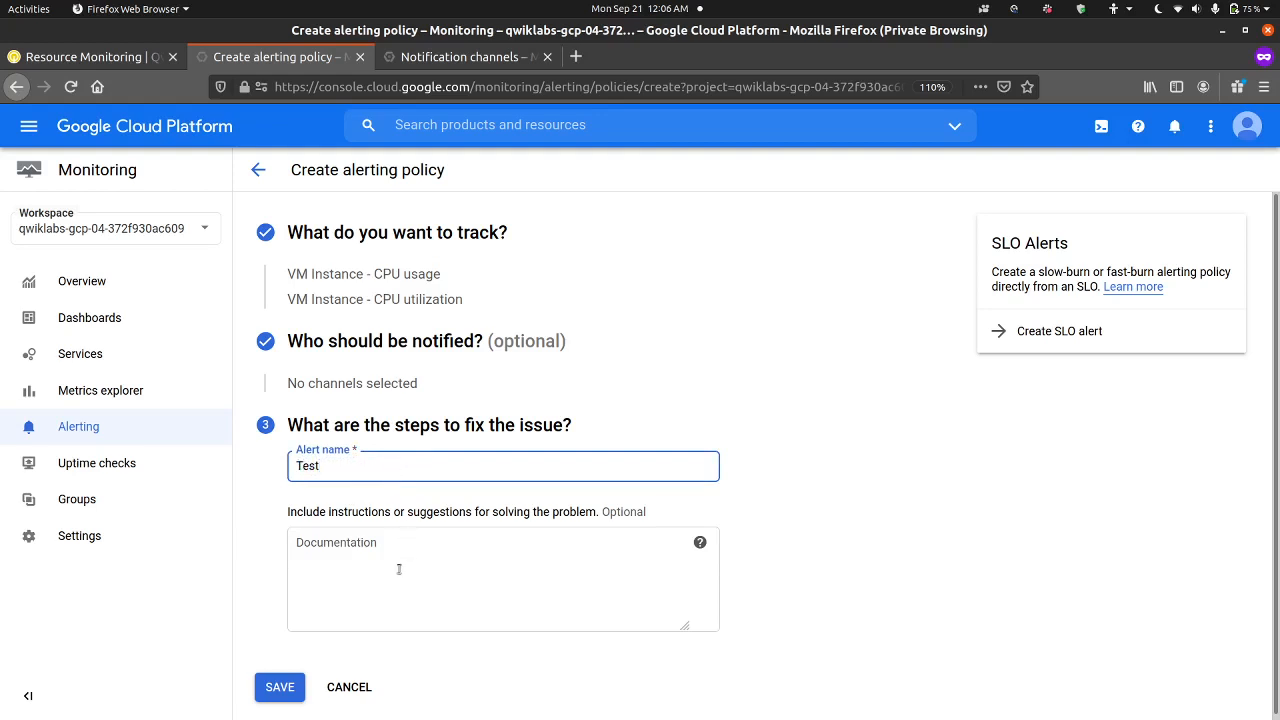
pyautogui.scroll(-1, 399, 569)
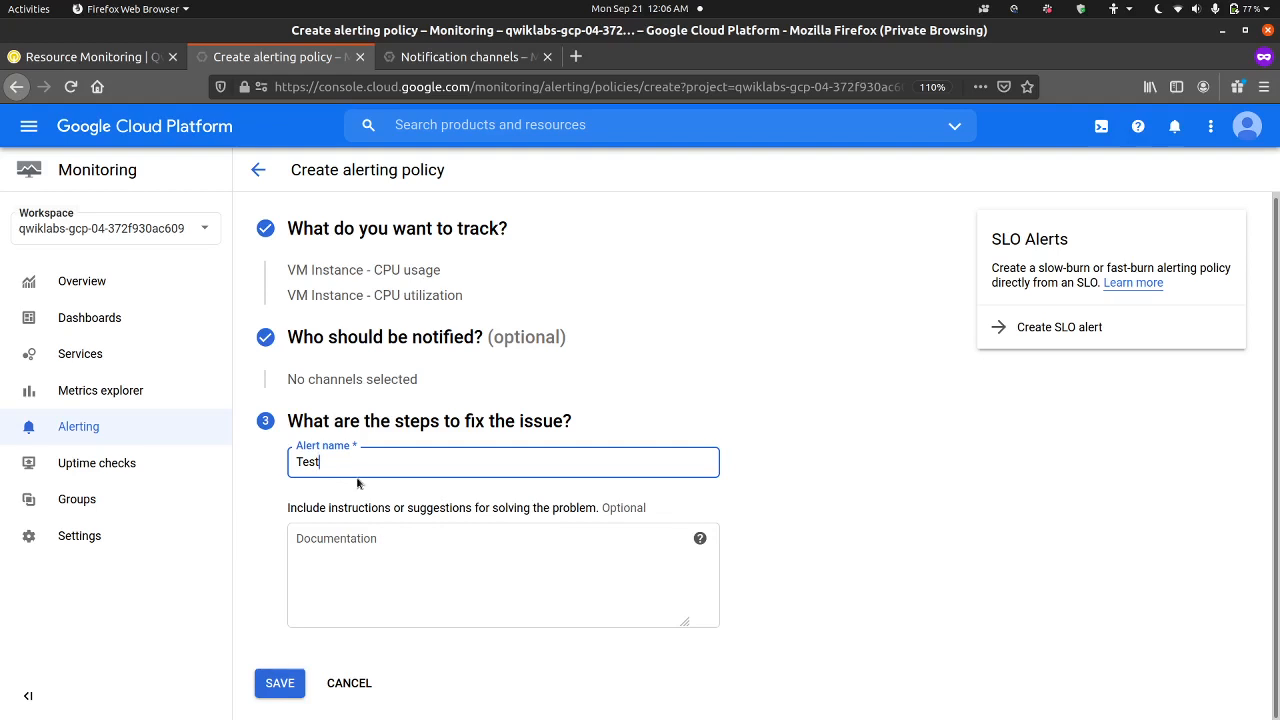
pyautogui.click(282, 684)
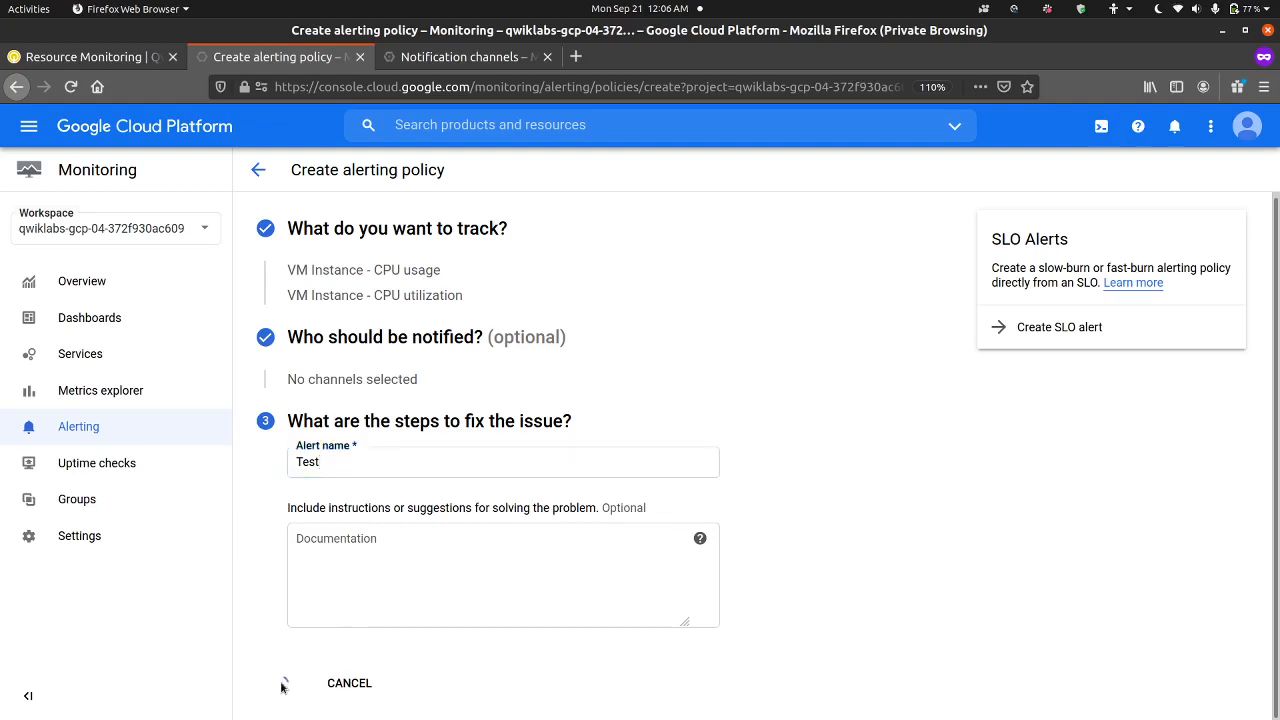
# Step: Return to the lab page and check progress on the Create alerting policies objective
pyautogui.click(140, 58)
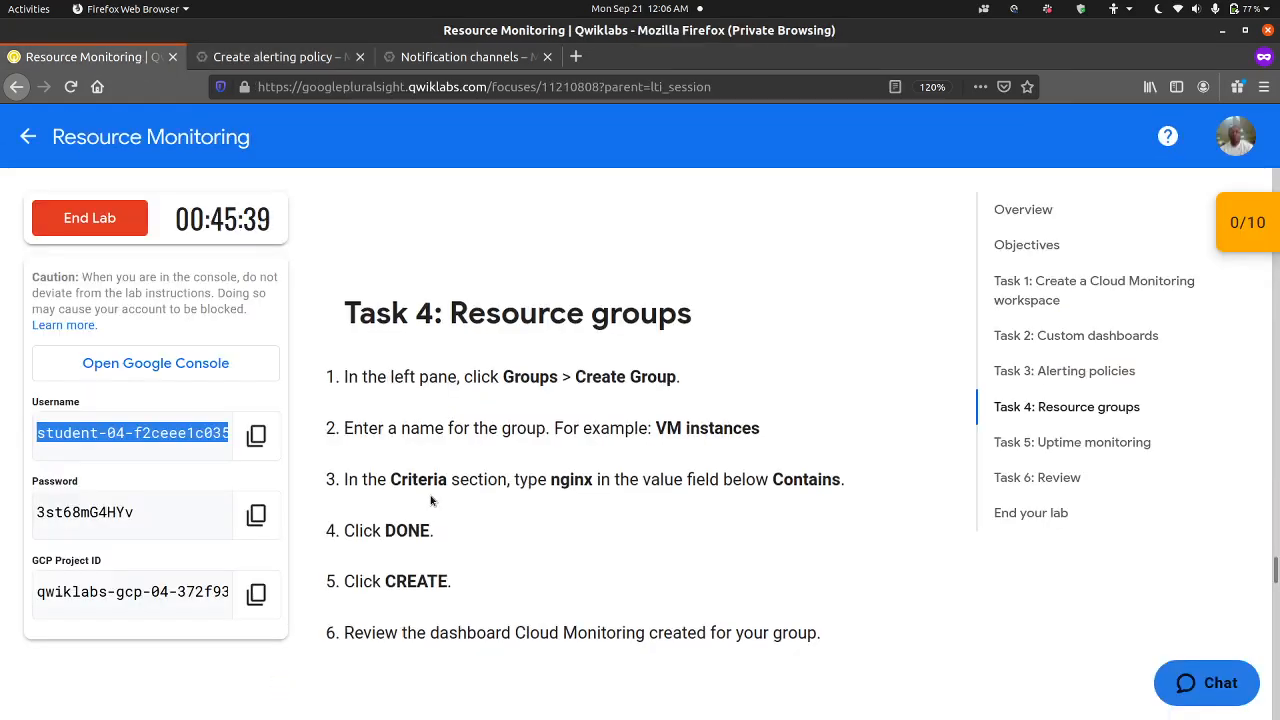
pyautogui.scroll(5, 432, 500)
pyautogui.click(474, 505)
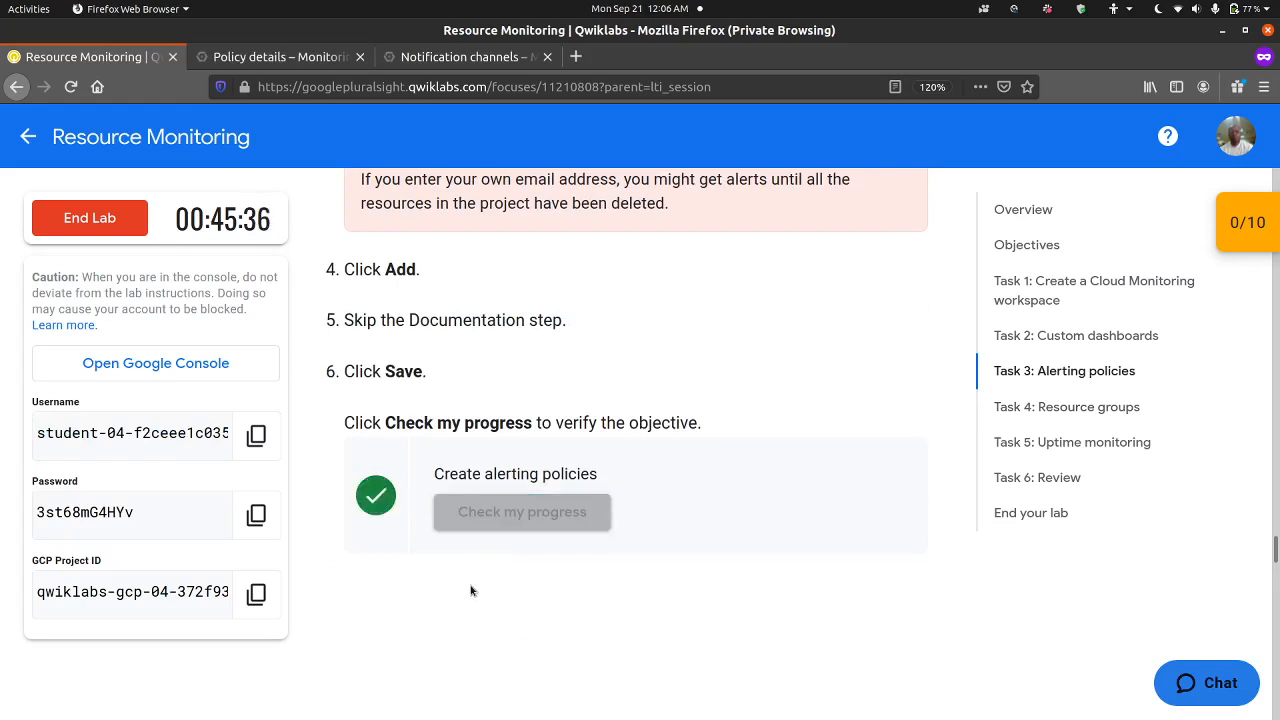
# Step: Start a new Monitoring group and name it VM instances, using the example name from Task 4 of the lab
pyautogui.scroll(-5, 471, 590)
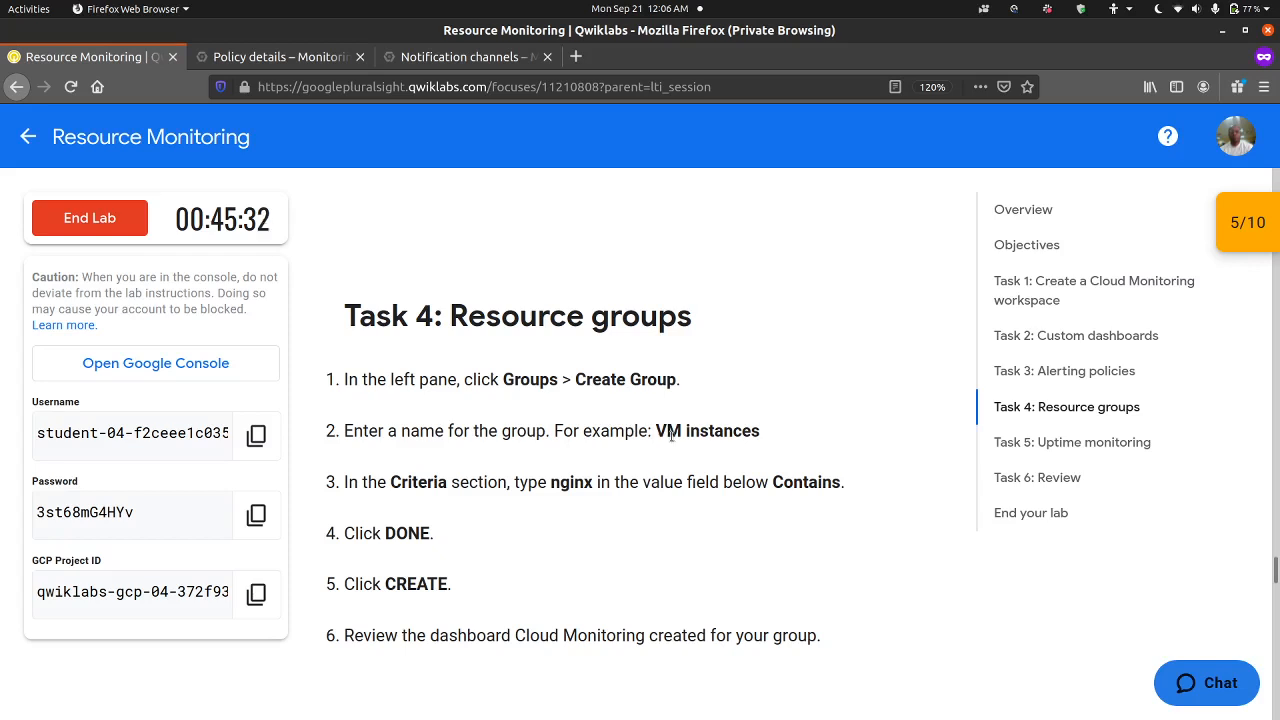
pyautogui.moveTo(654, 432); pyautogui.dragTo(761, 431)
pyautogui.hotkey('ctrl', 'c')
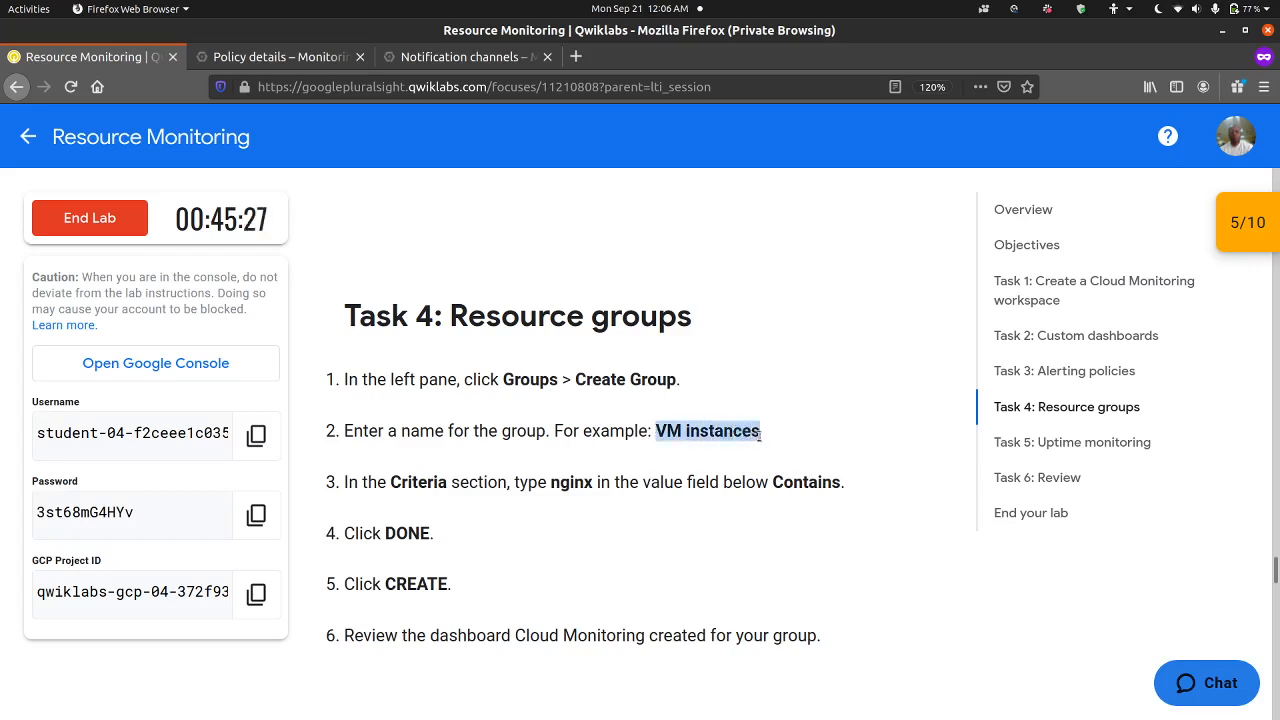
pyautogui.click(288, 66)
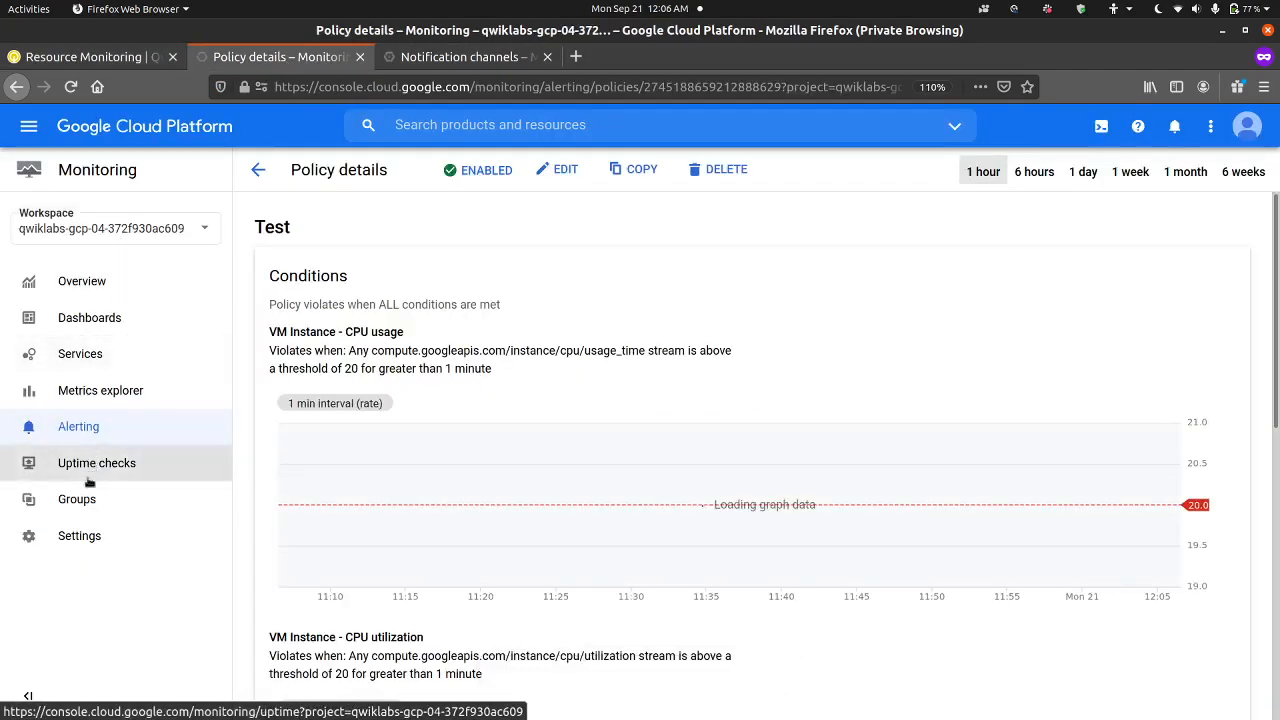
pyautogui.click(157, 498)
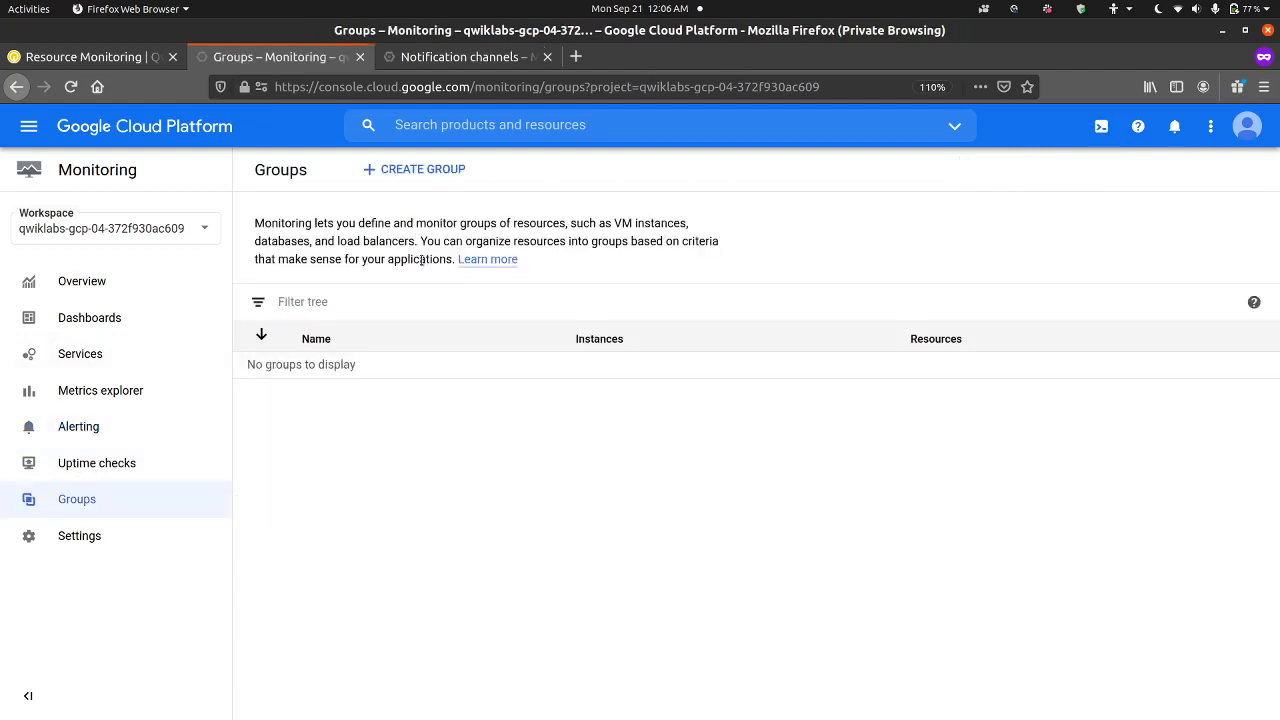
pyautogui.click(443, 172)
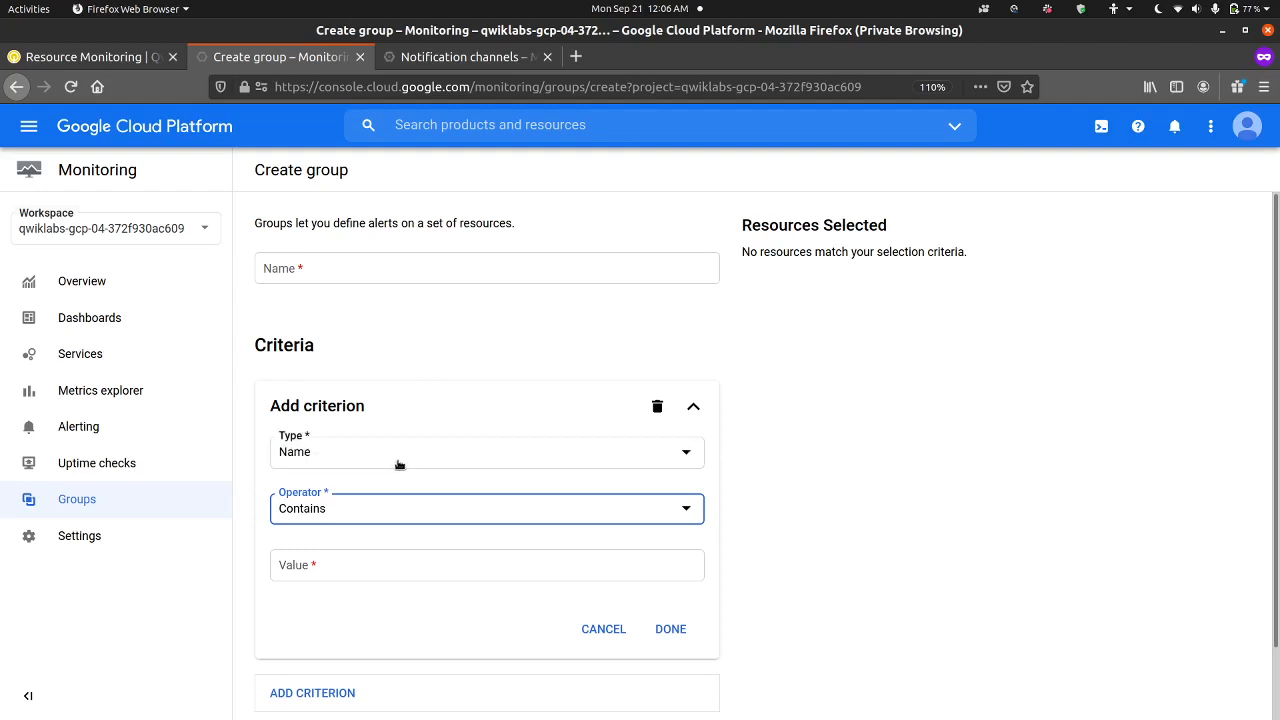
pyautogui.click(469, 276)
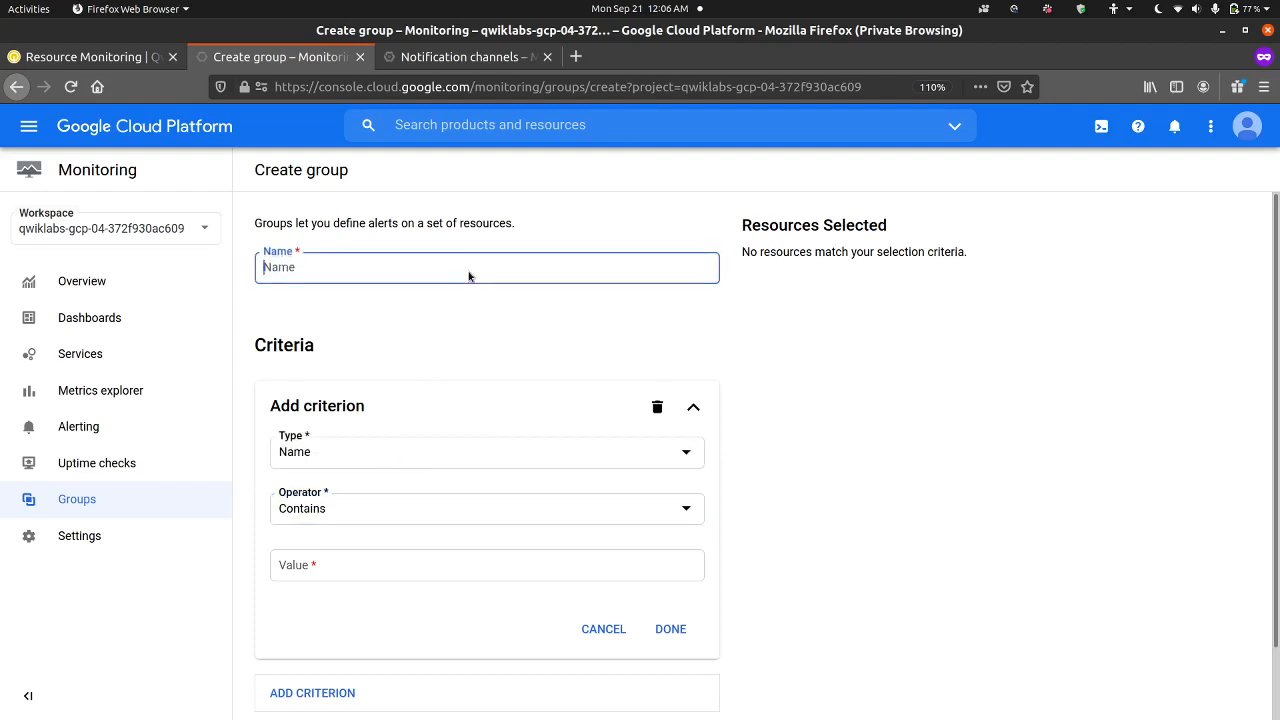
pyautogui.hotkey('ctrl', 'v')
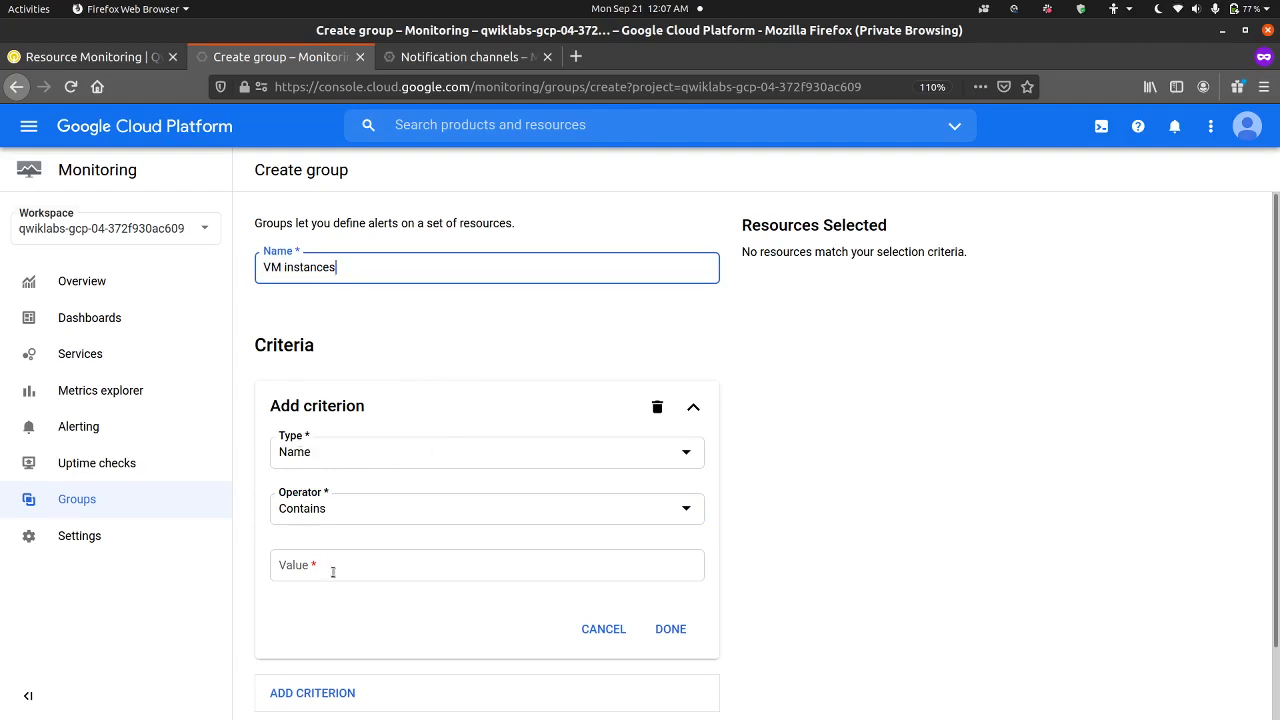
# Step: Set the group criterion's type to Resource Type with VM Instance as the resource, and check which resources are selected
pyautogui.click(390, 516)
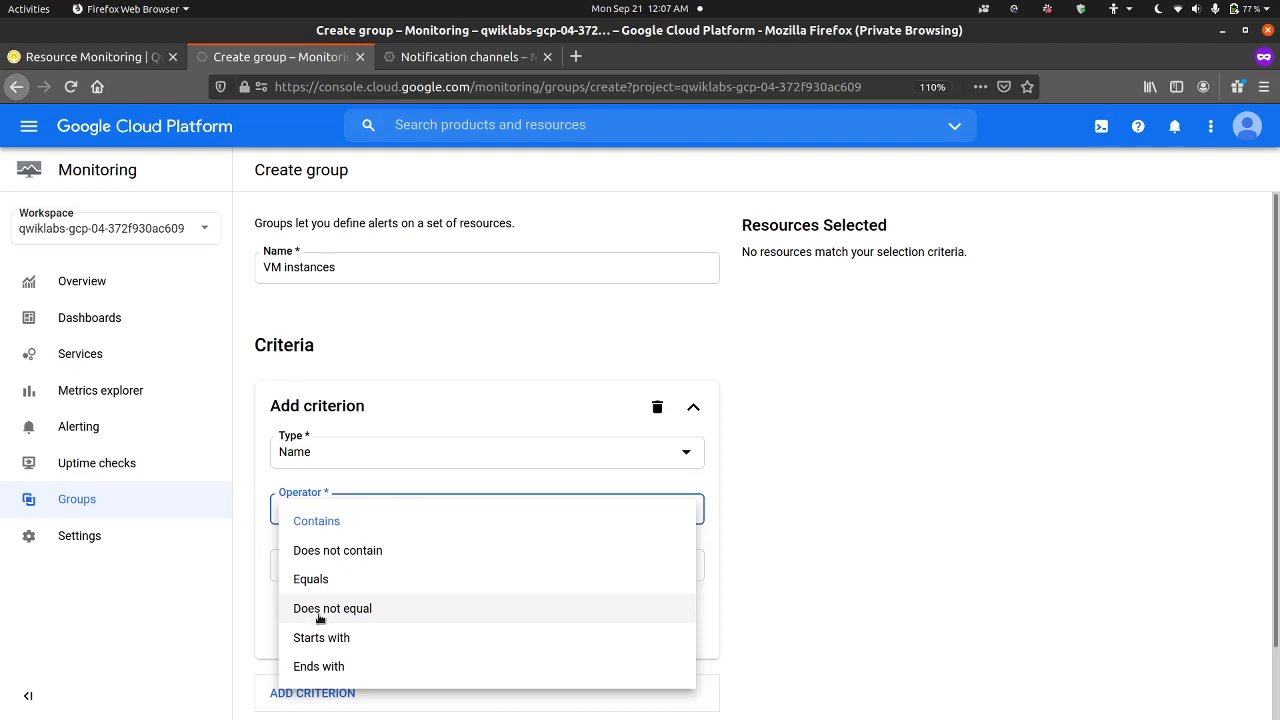
pyautogui.click(464, 460)
pyautogui.click(466, 451)
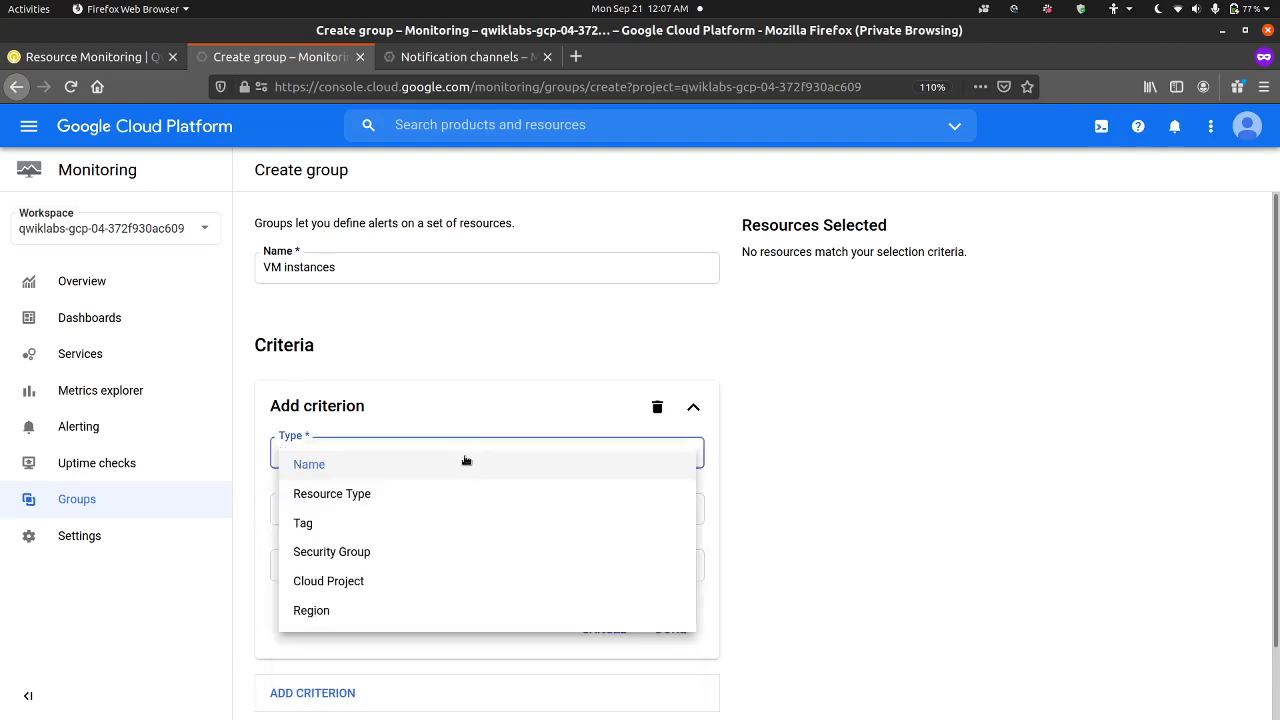
pyautogui.click(415, 494)
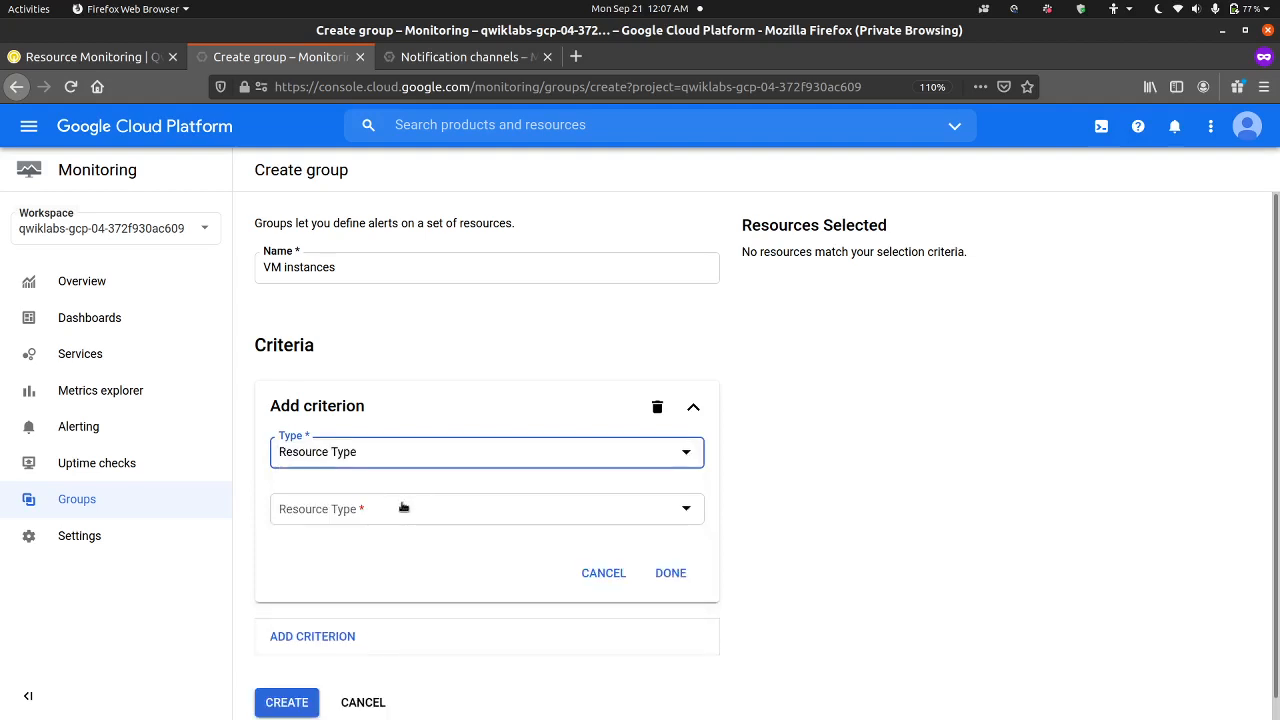
pyautogui.click(404, 507)
pyautogui.click(385, 551)
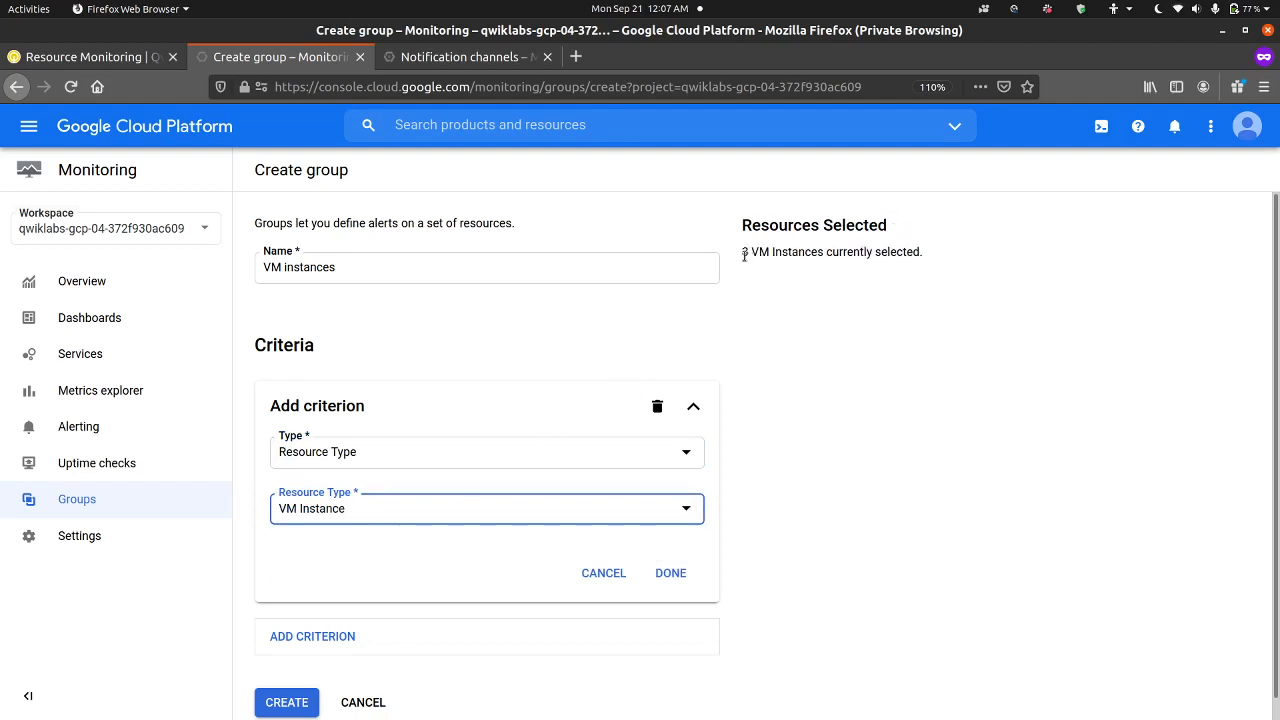
pyautogui.moveTo(741, 259); pyautogui.dragTo(925, 255)
pyautogui.click(1003, 253)
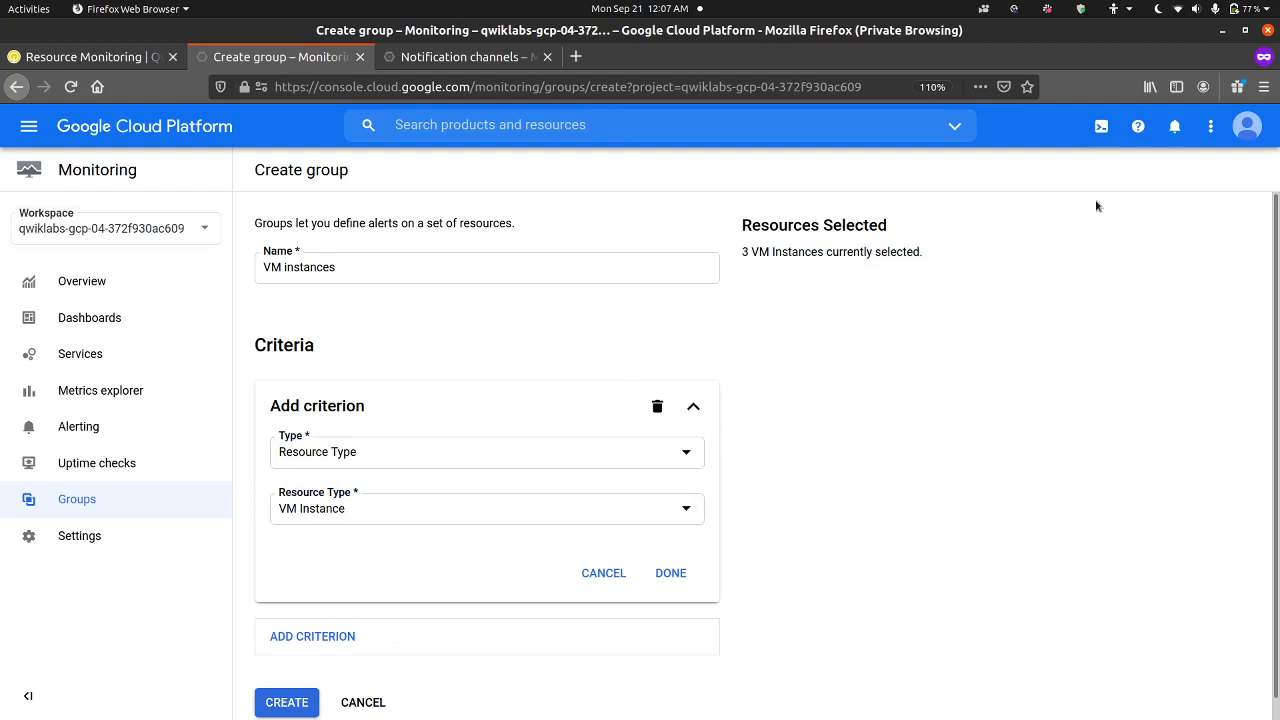
# Step: Enlarge the browser's page zoom to 120% for the group creation form
pyautogui.click(1263, 88)
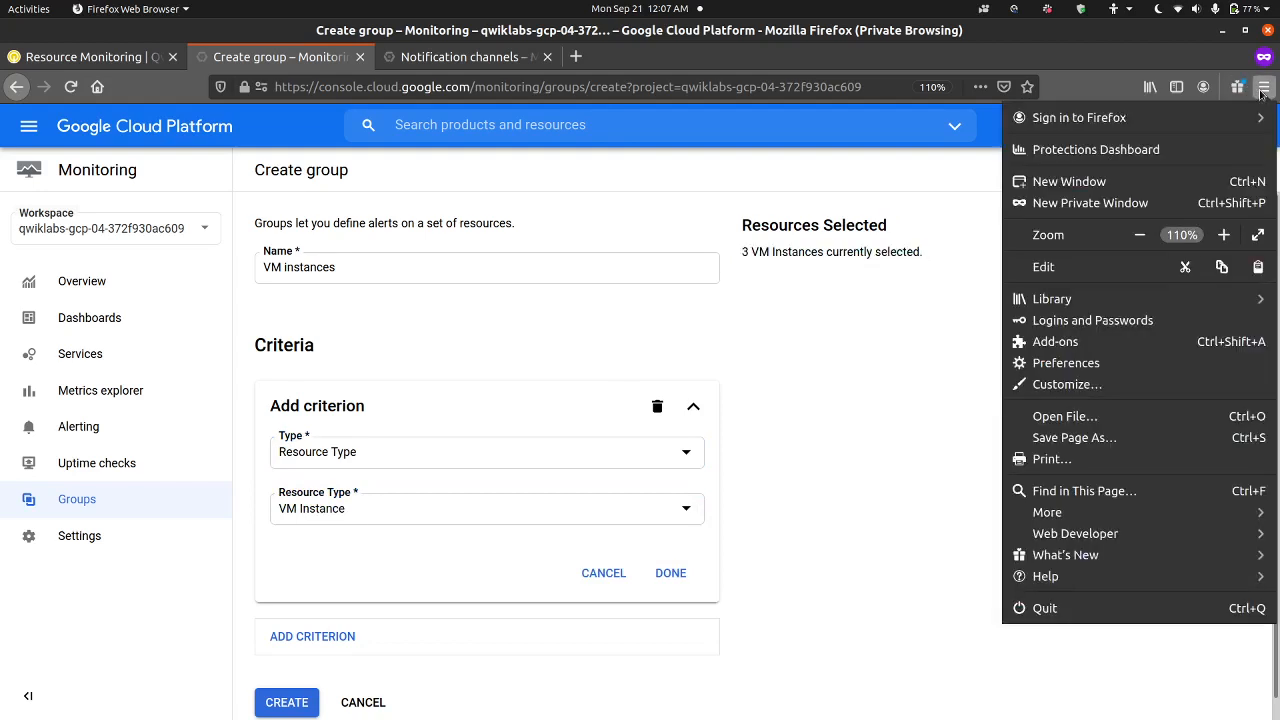
pyautogui.click(1225, 235)
pyautogui.click(882, 462)
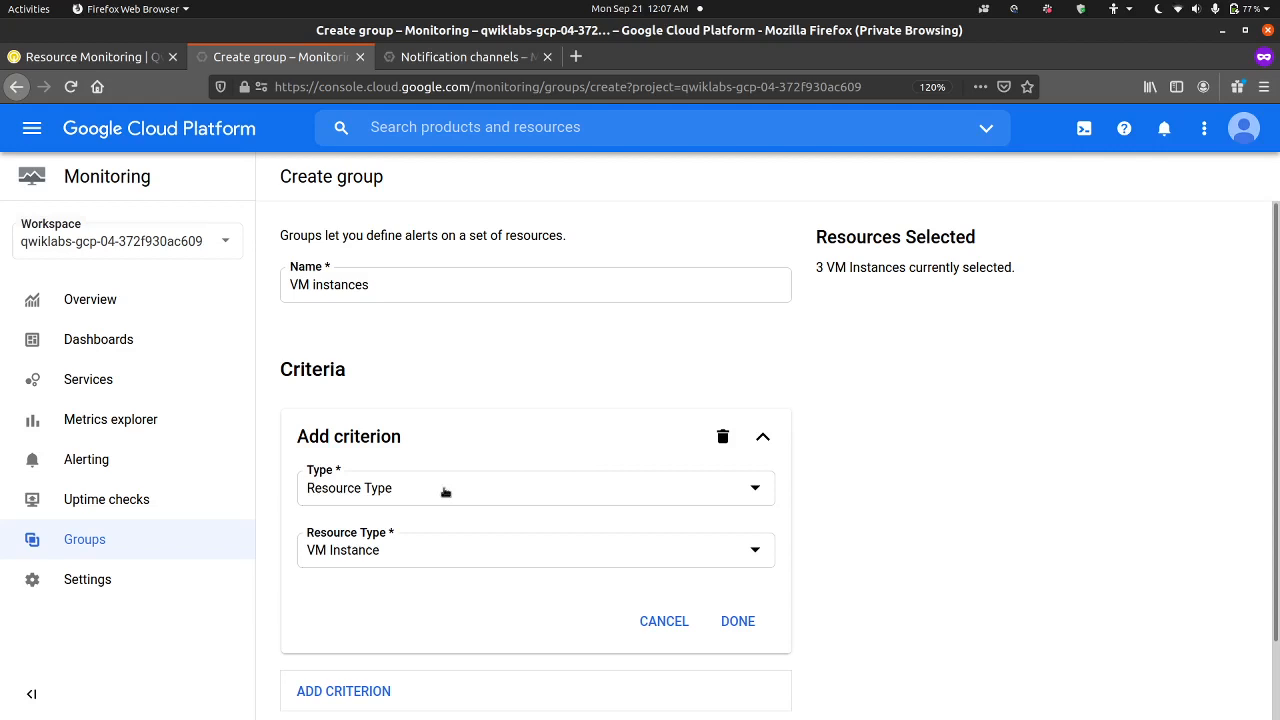
# Step: Change the criterion type to Security Group and examine the available security groups without choosing one
pyautogui.click(419, 489)
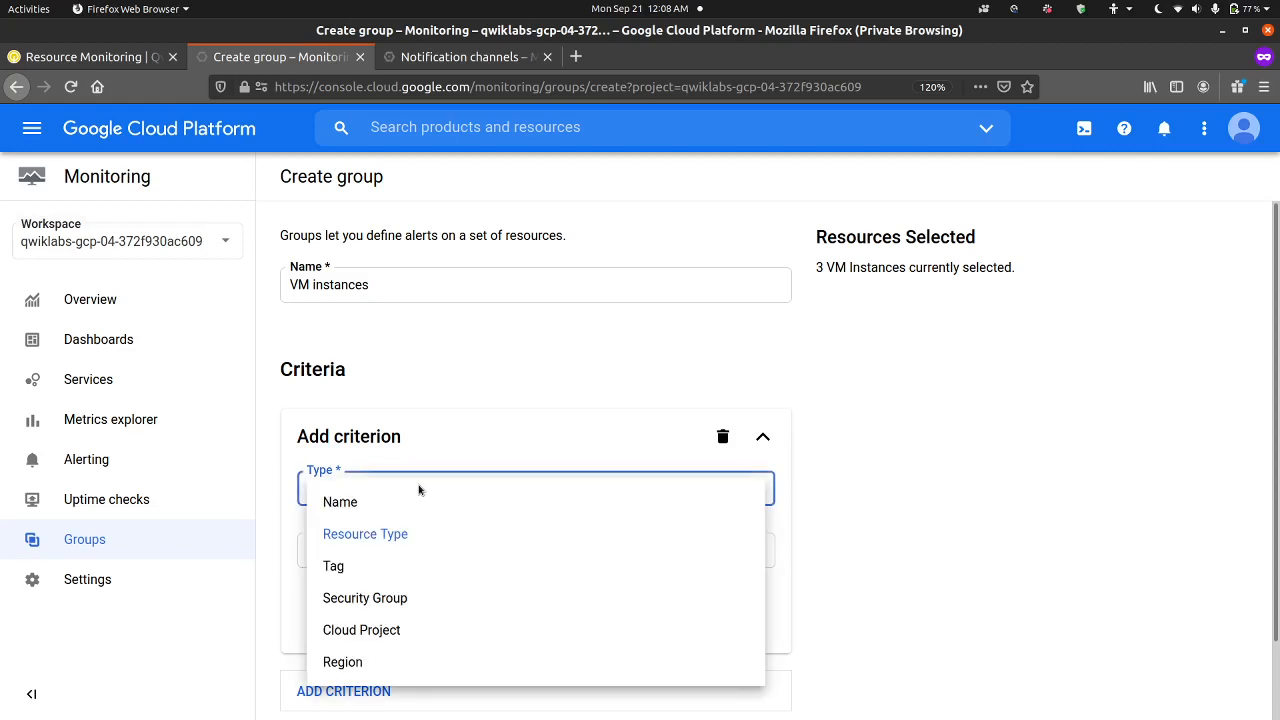
pyautogui.click(390, 600)
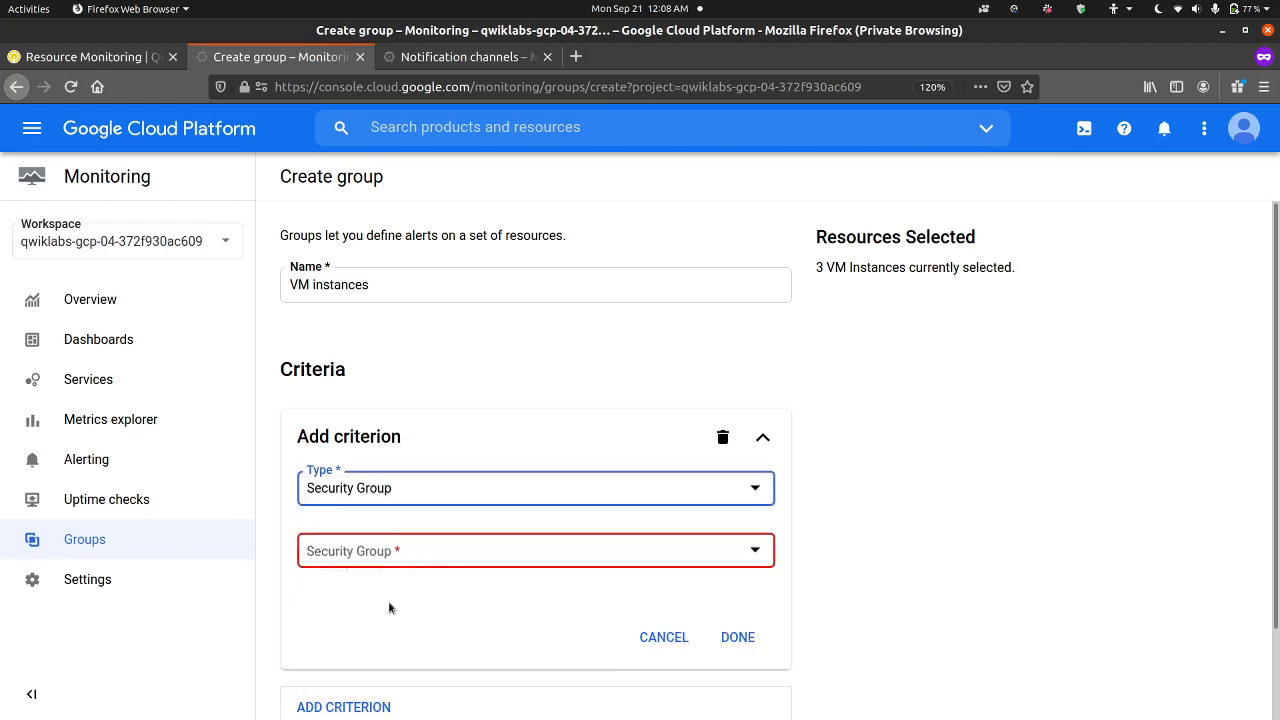
pyautogui.click(451, 555)
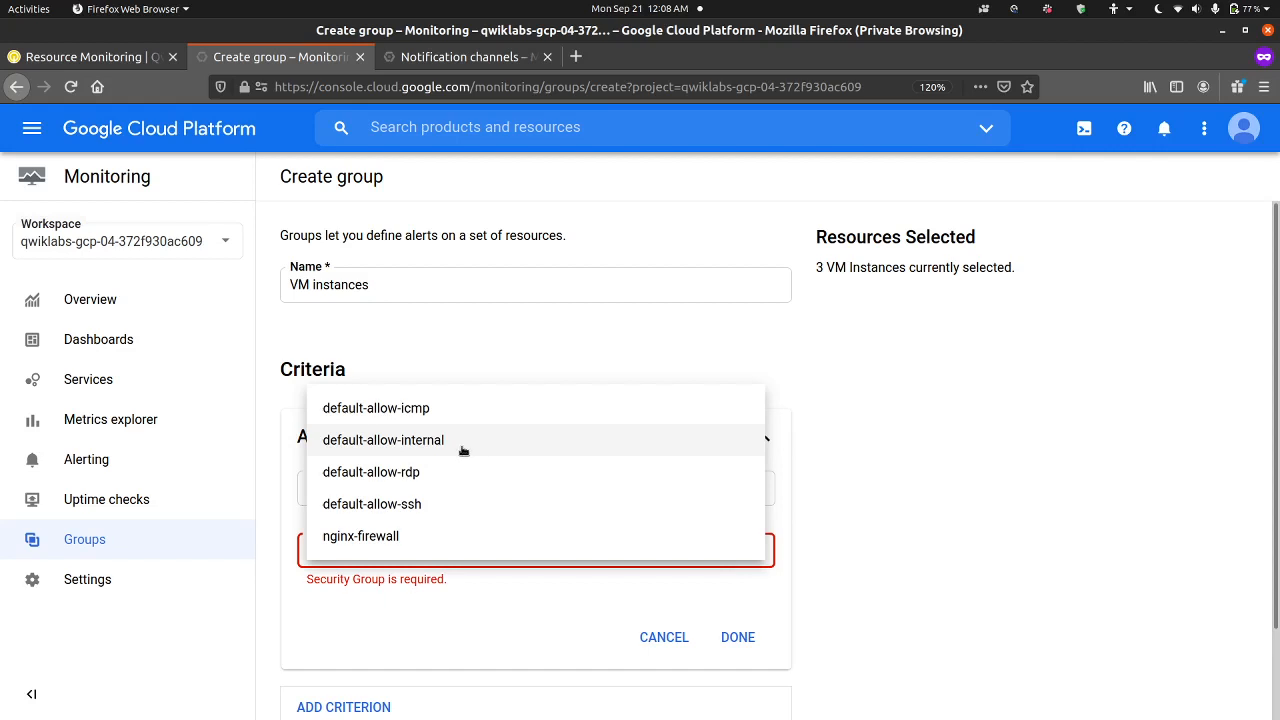
pyautogui.click(774, 339)
# Step: Set the criterion type to Region and choose GCP us-central1 as the region
pyautogui.click(354, 495)
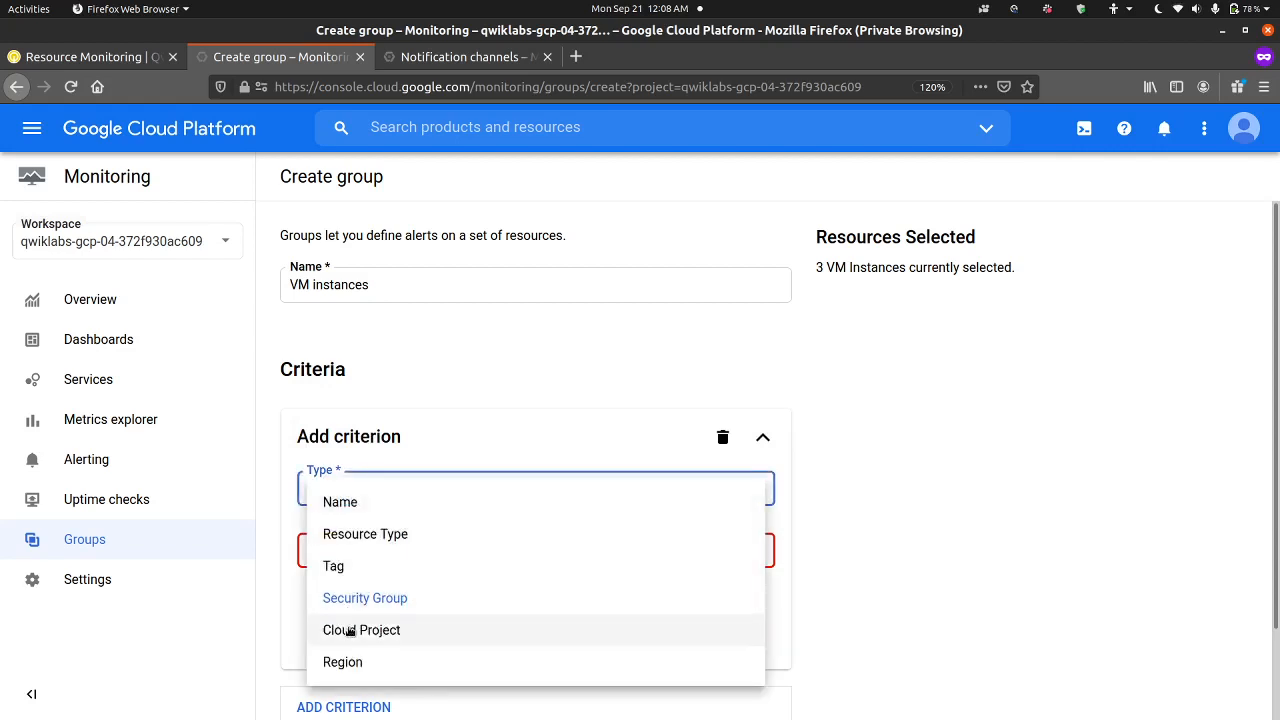
pyautogui.click(357, 674)
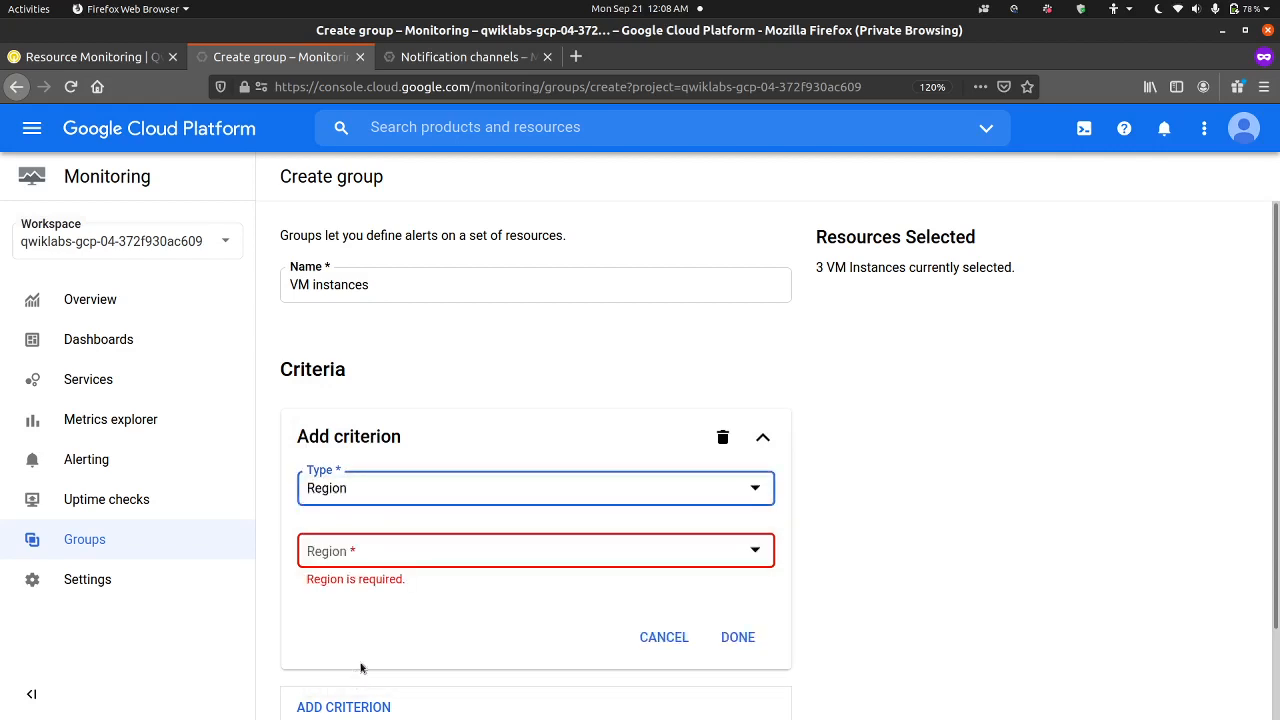
pyautogui.click(433, 559)
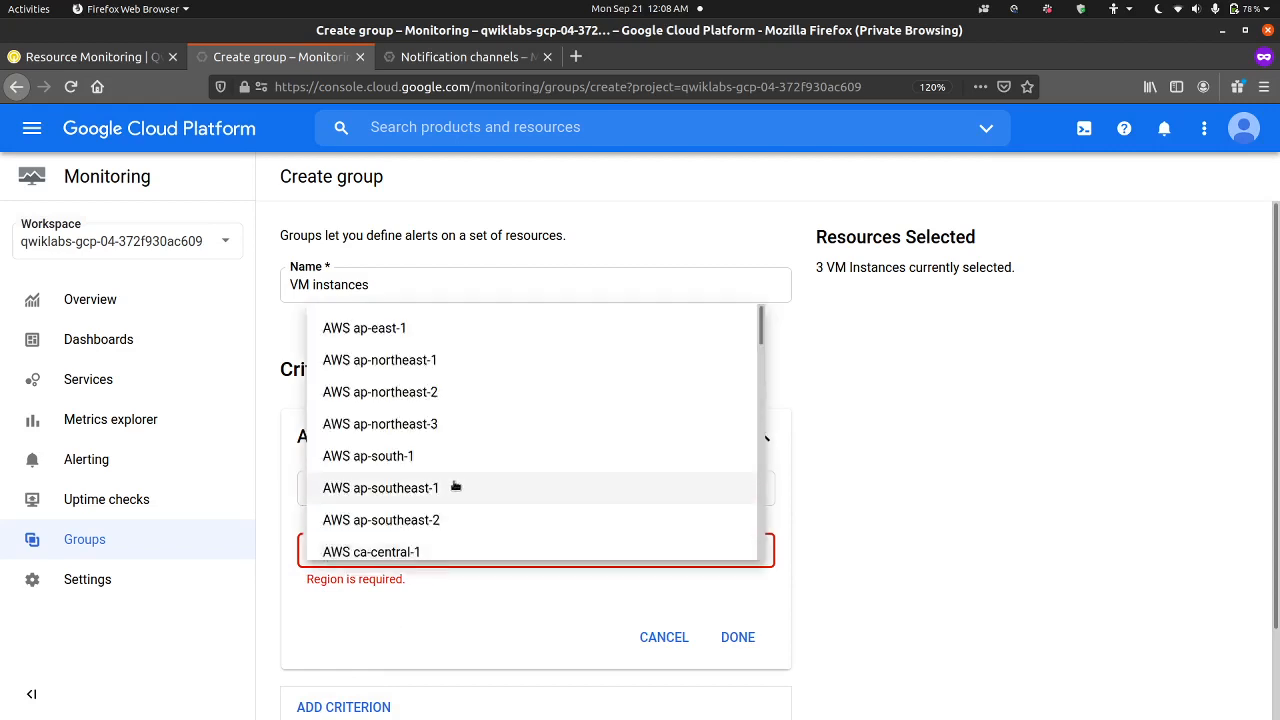
pyautogui.scroll(-4, 455, 487)
pyautogui.scroll(-5, 455, 487)
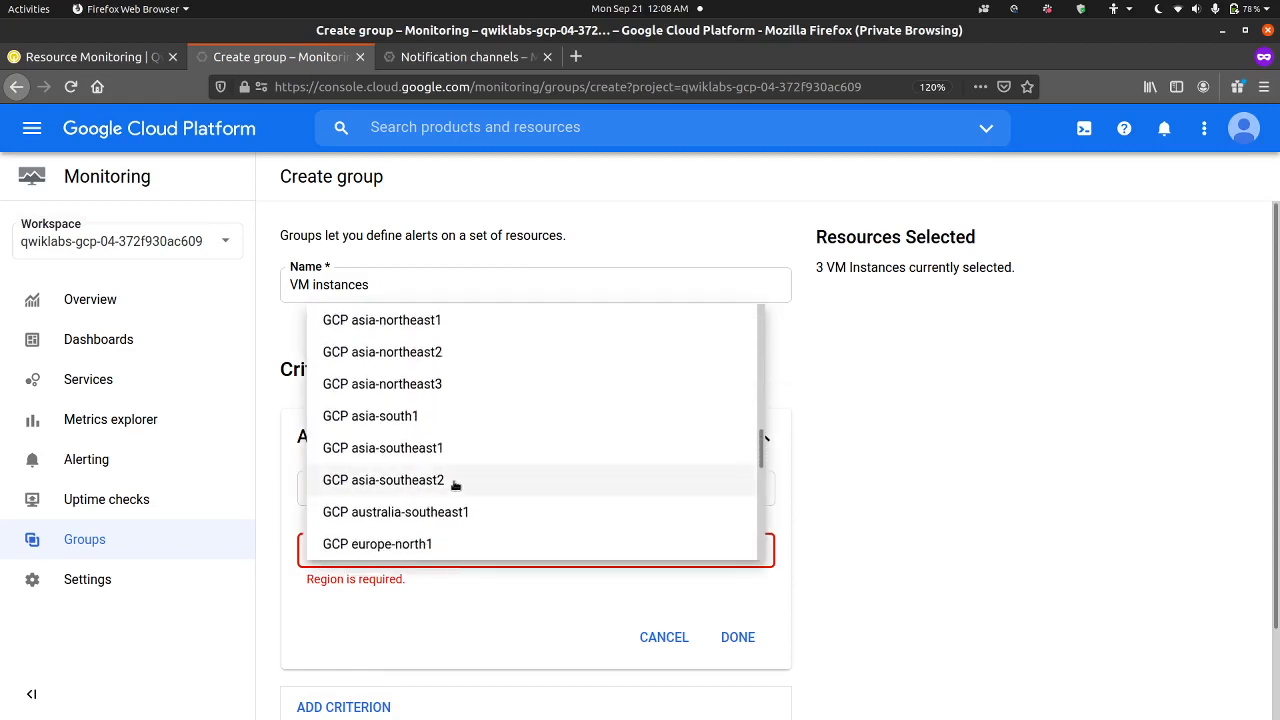
pyautogui.scroll(-5, 455, 487)
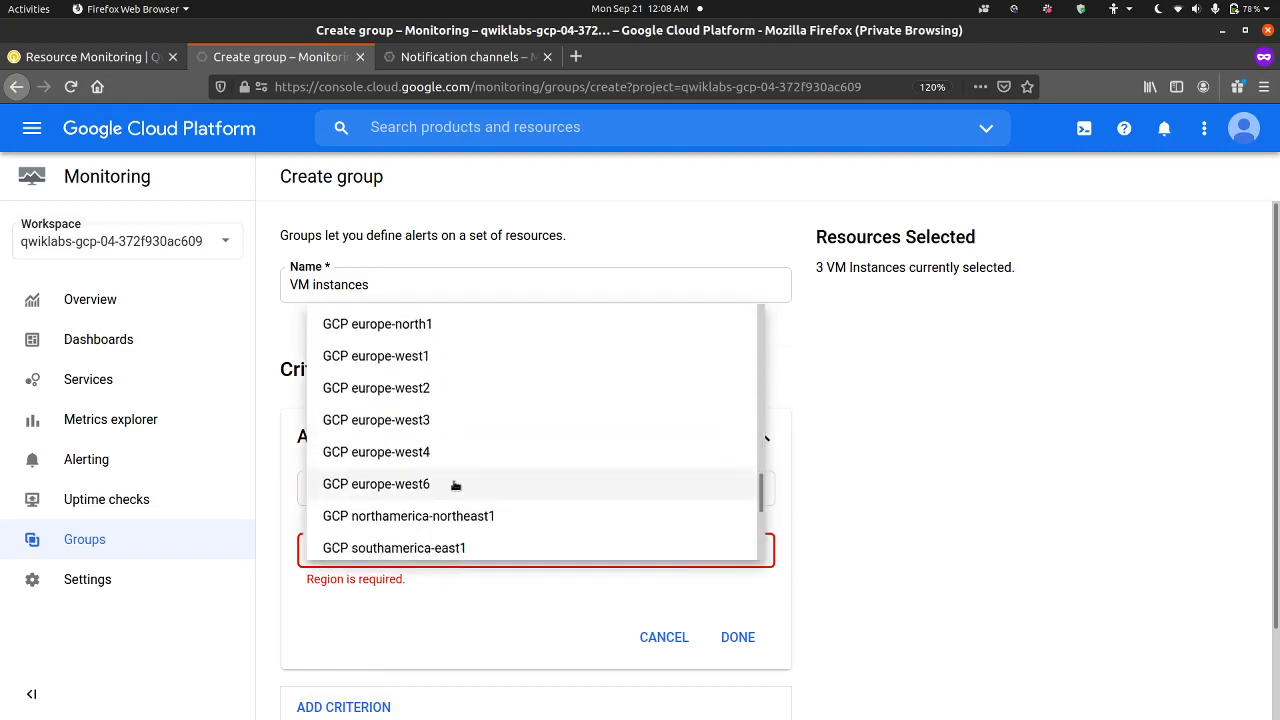
pyautogui.scroll(5, 455, 487)
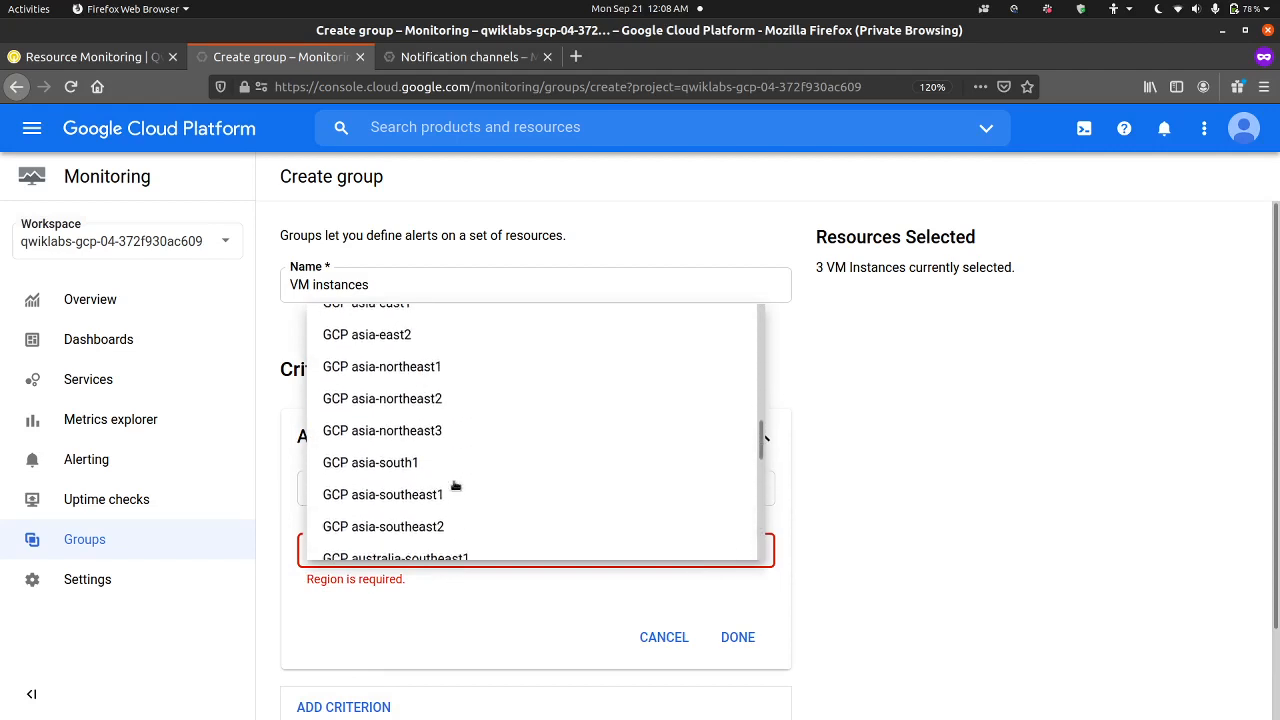
pyautogui.scroll(5, 455, 487)
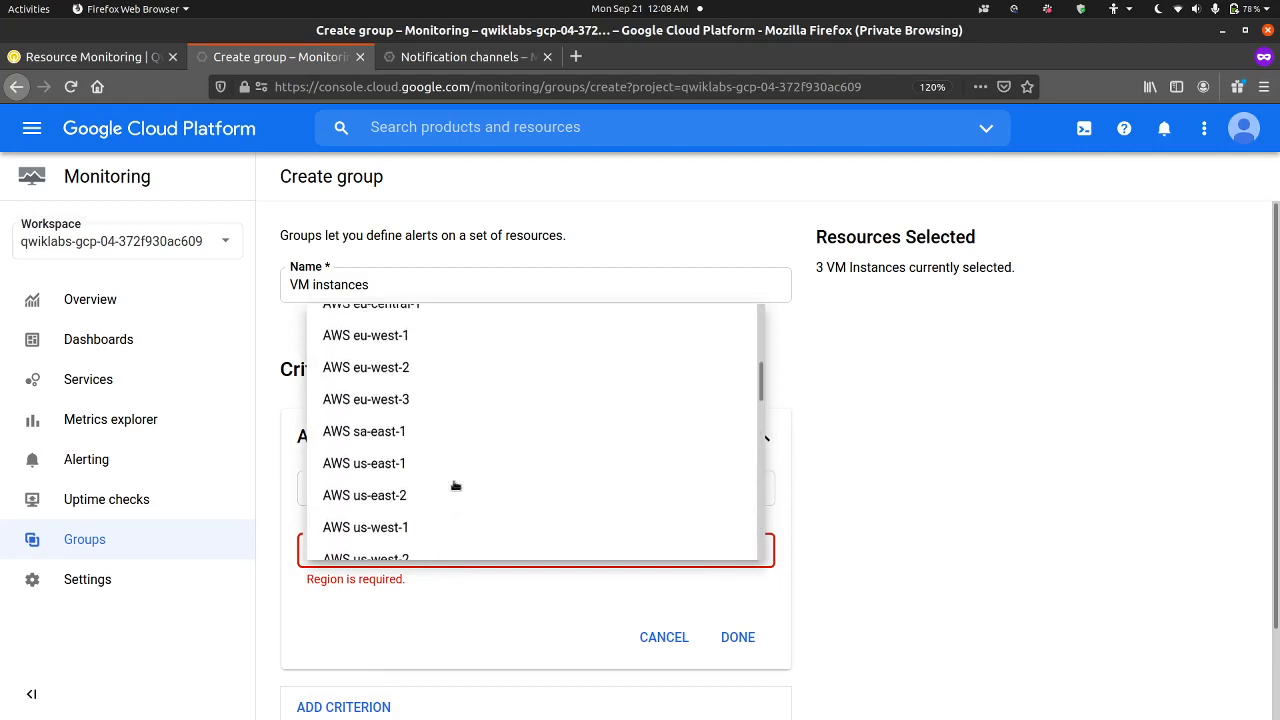
pyautogui.scroll(-5, 455, 487)
pyautogui.scroll(1, 455, 487)
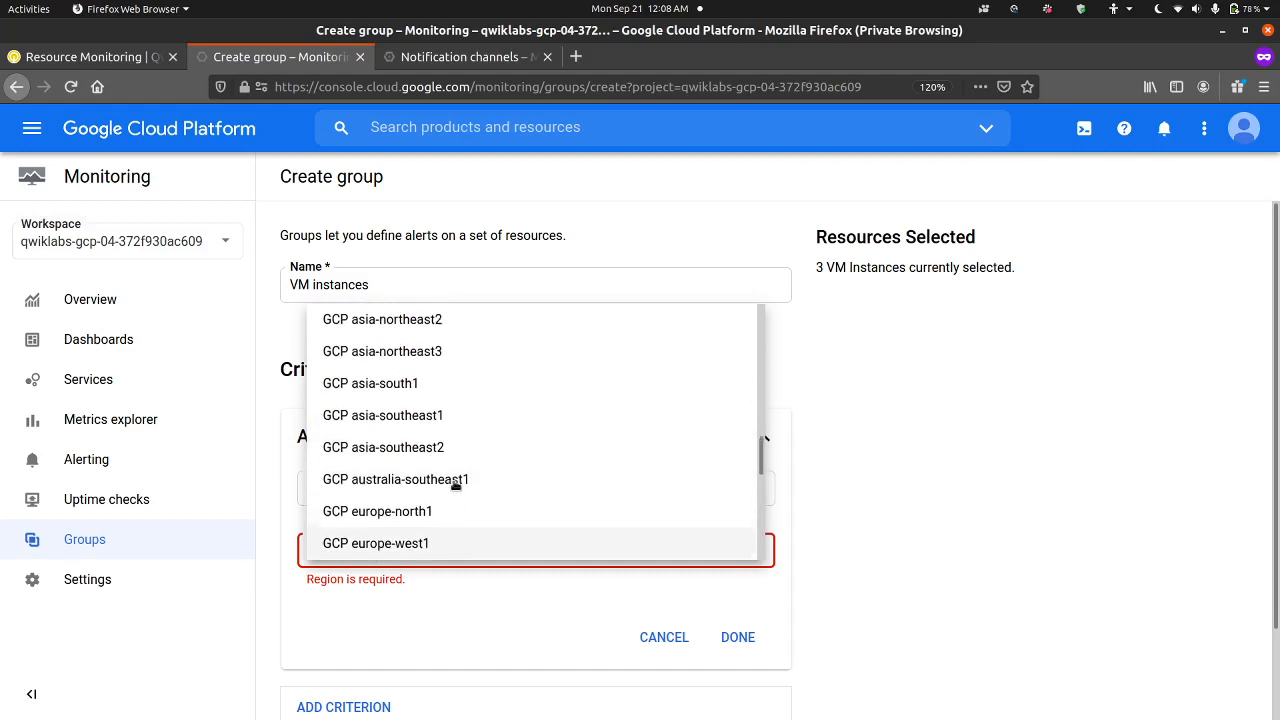
pyautogui.scroll(2, 455, 487)
pyautogui.scroll(-4, 455, 487)
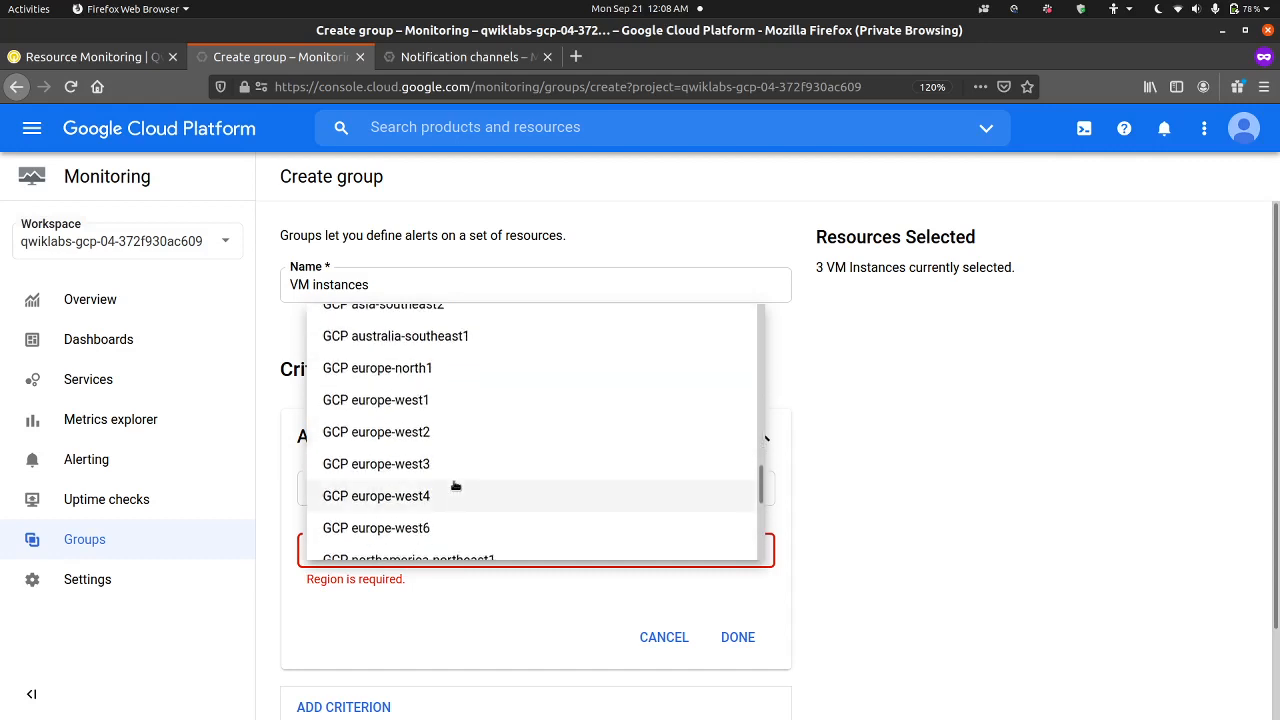
pyautogui.scroll(-5, 455, 487)
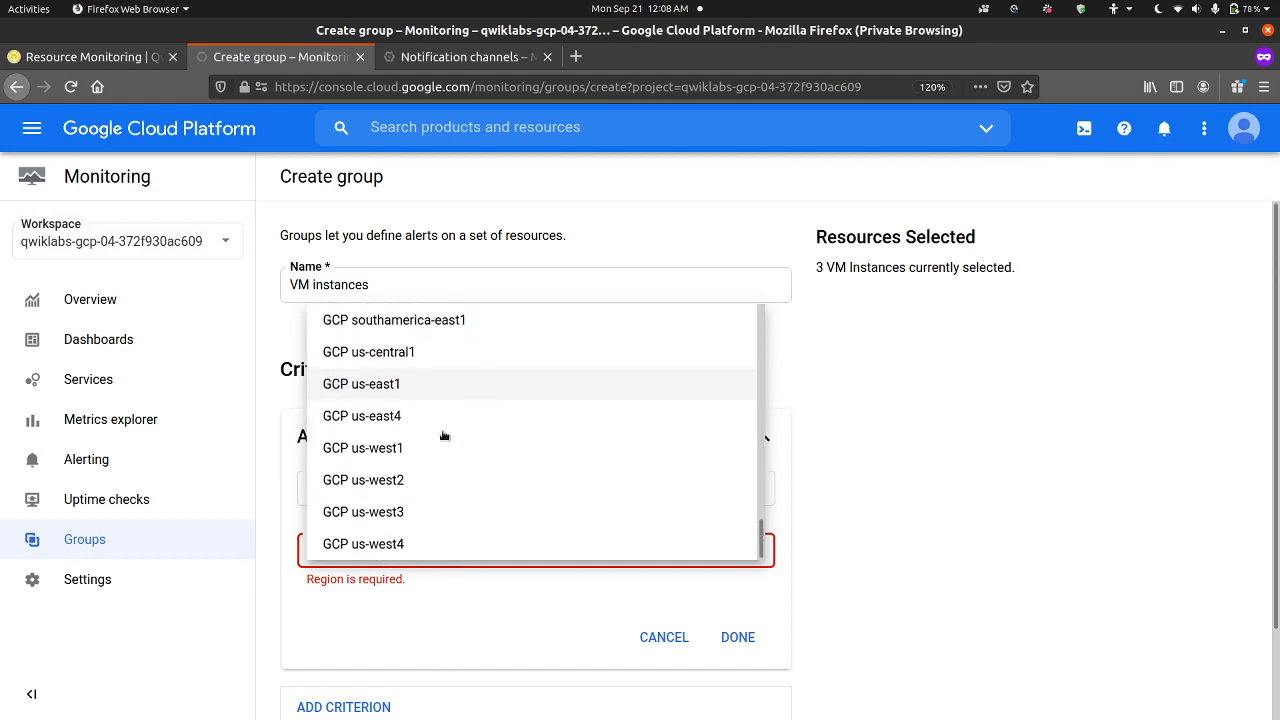
pyautogui.click(443, 350)
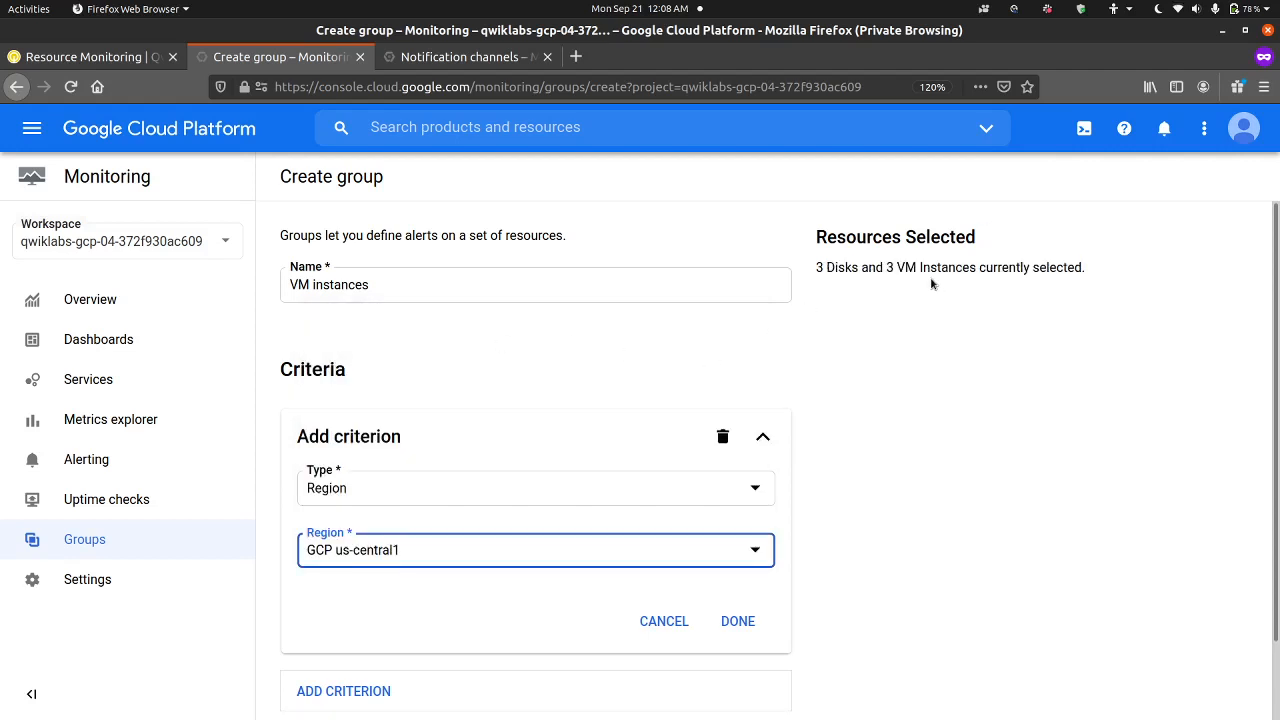
# Step: Change the group criterion to type Name with the operator Contains and the value nginx
pyautogui.click(370, 491)
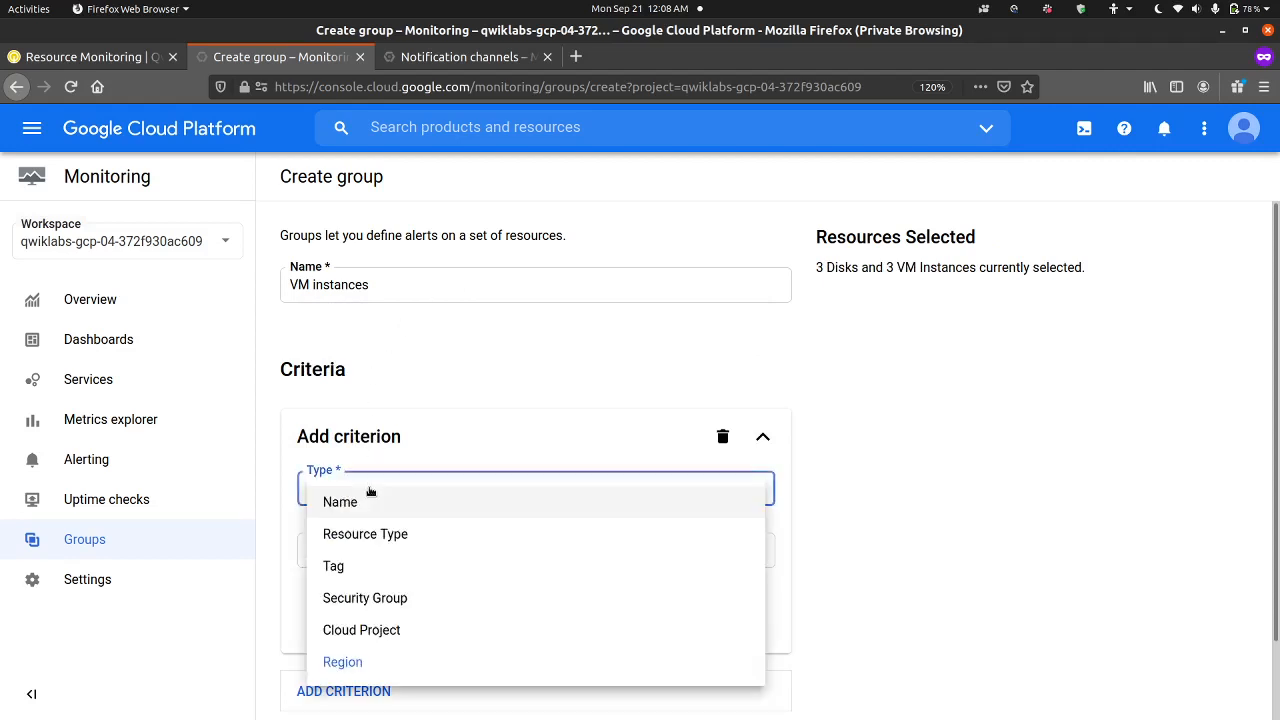
pyautogui.click(382, 510)
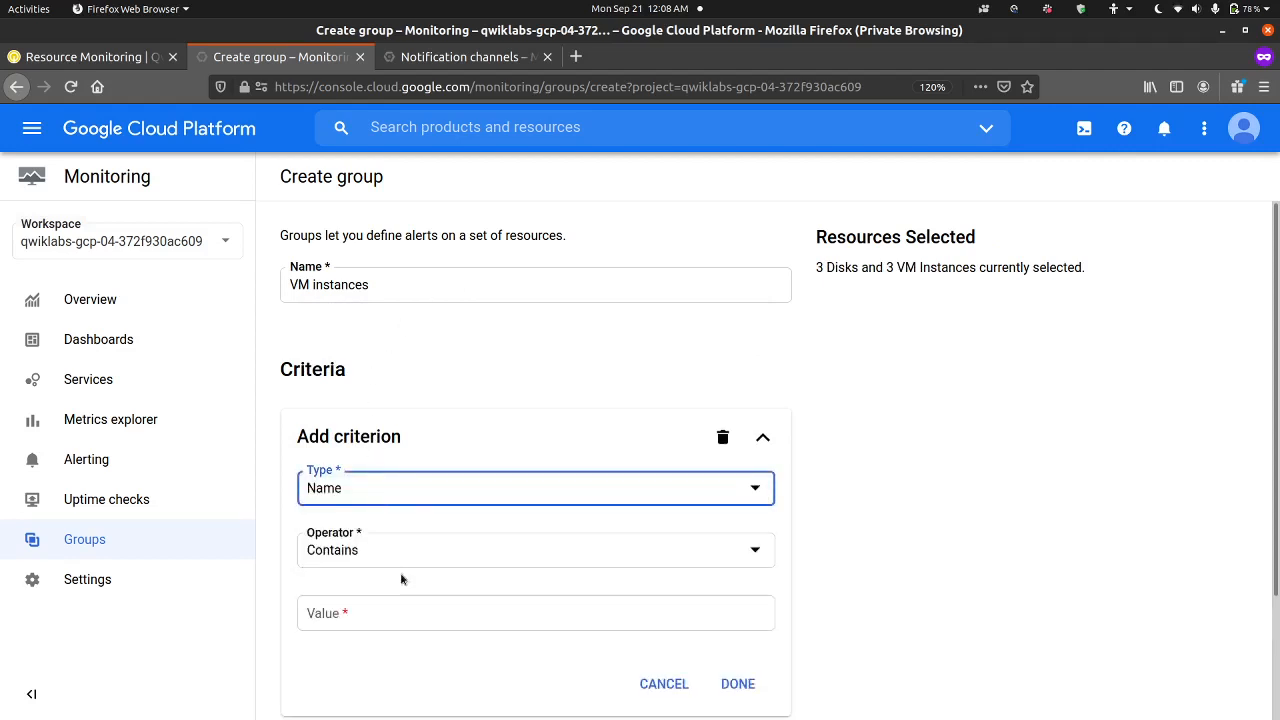
pyautogui.click(396, 616)
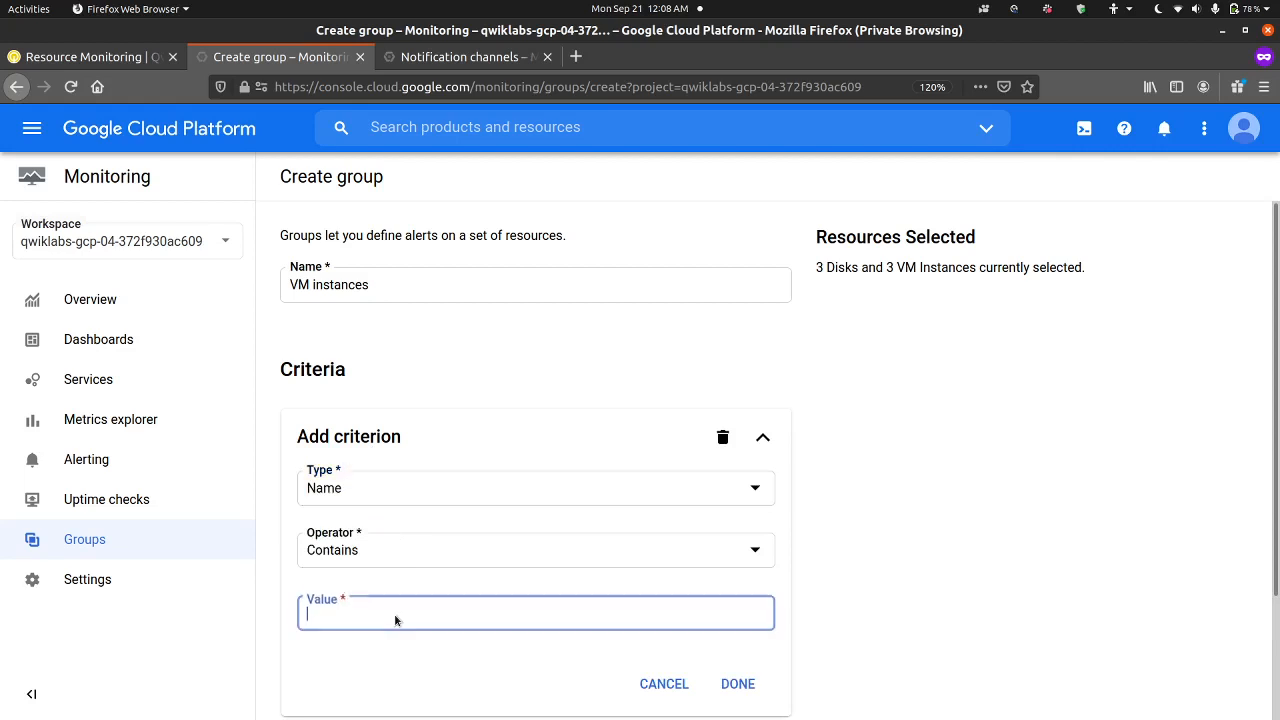
pyautogui.write('nginx')
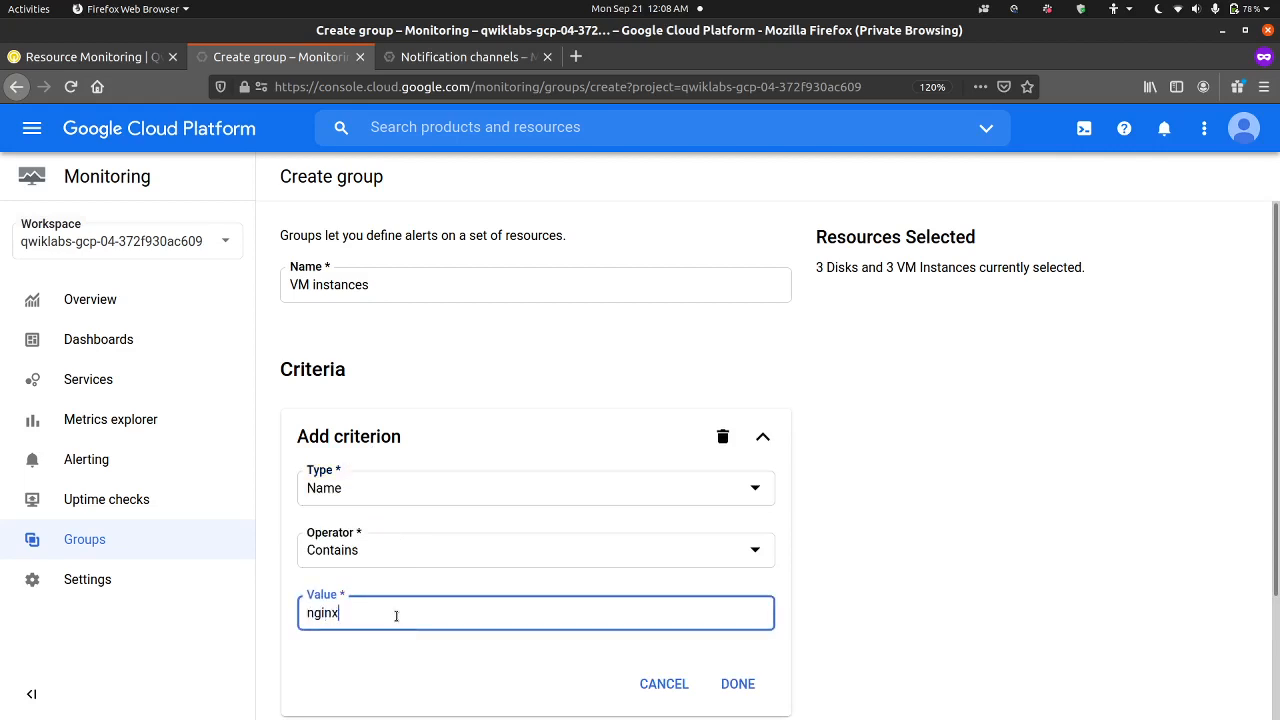
pyautogui.click(926, 548)
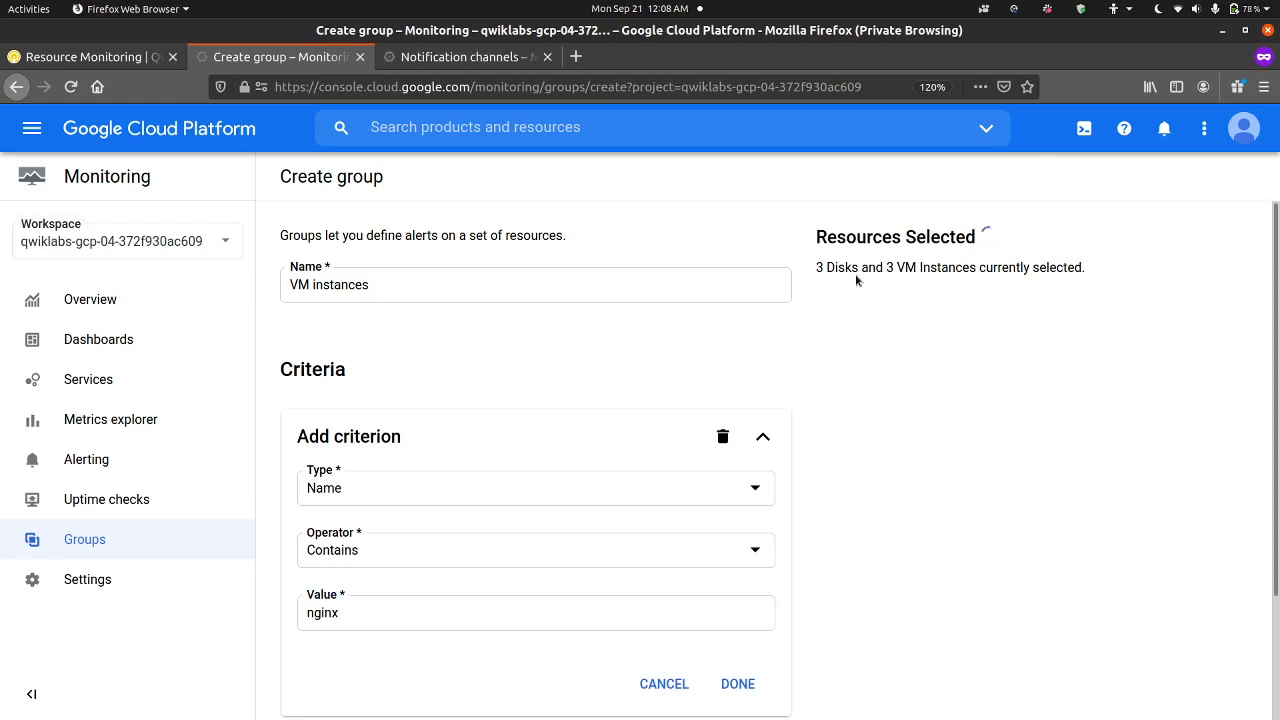
# Step: Accept the name criterion and create the VM instances group
pyautogui.scroll(-3, 600, 503)
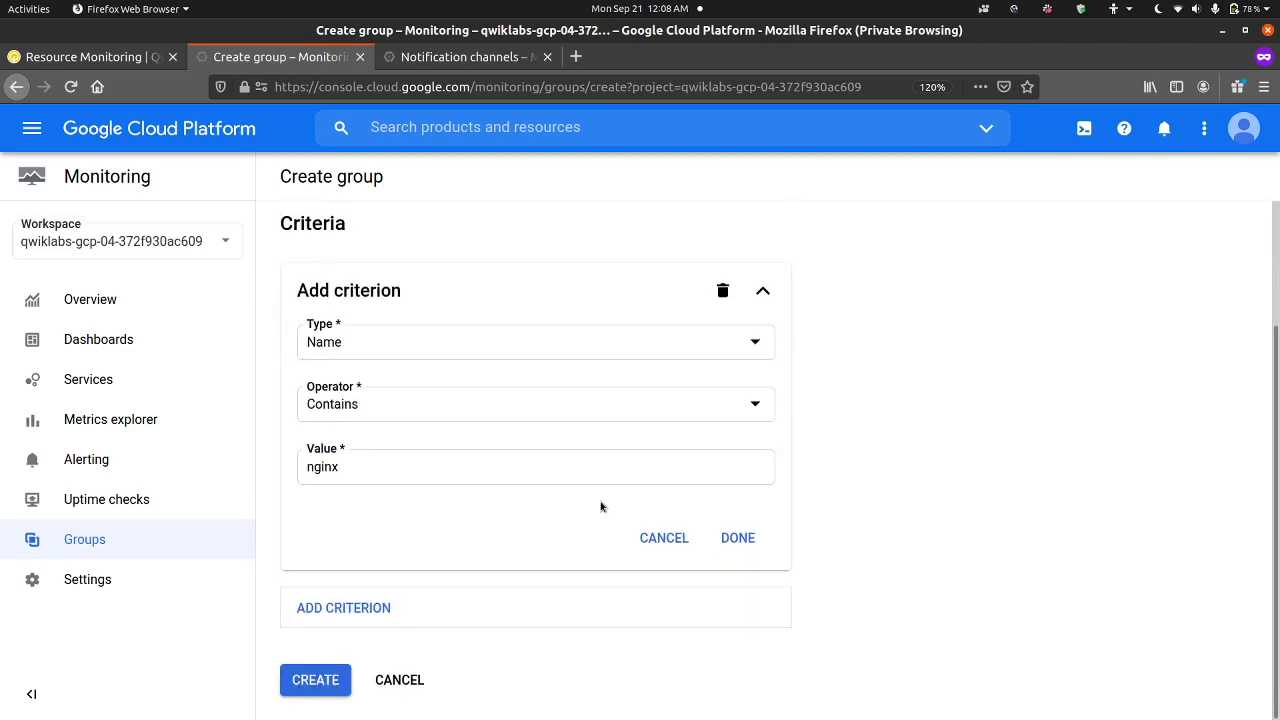
pyautogui.click(735, 538)
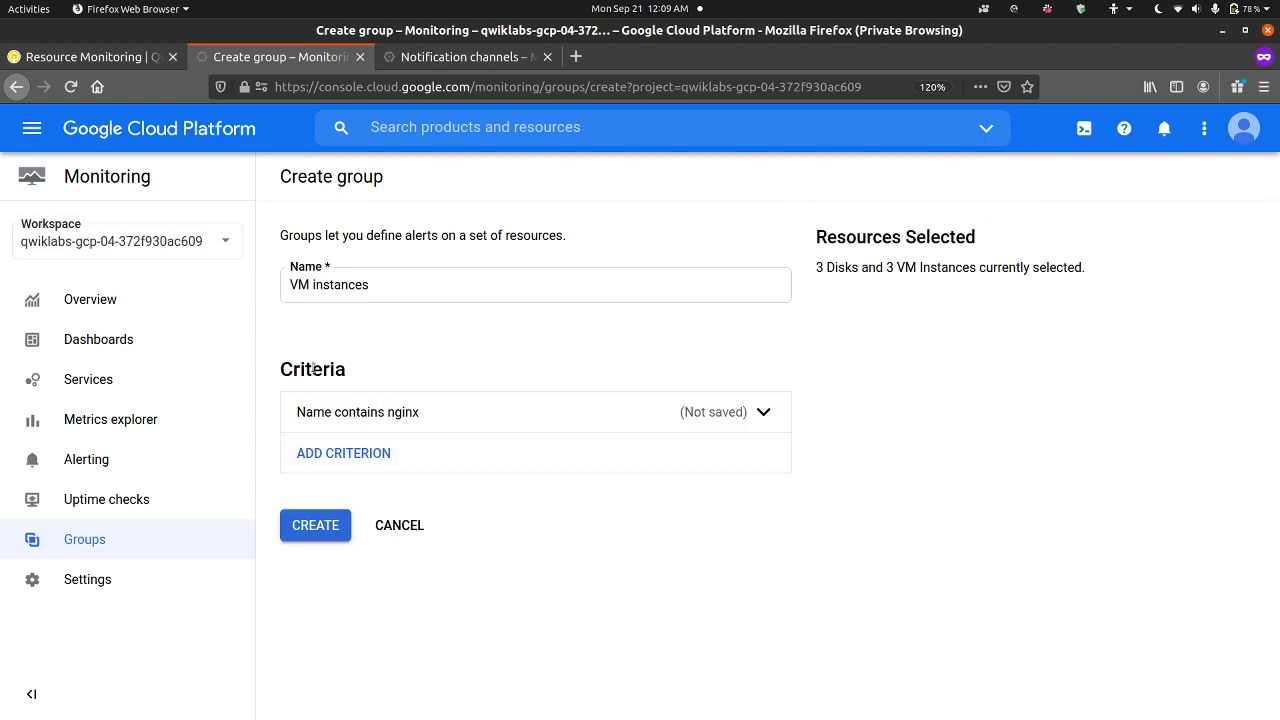
pyautogui.click(299, 537)
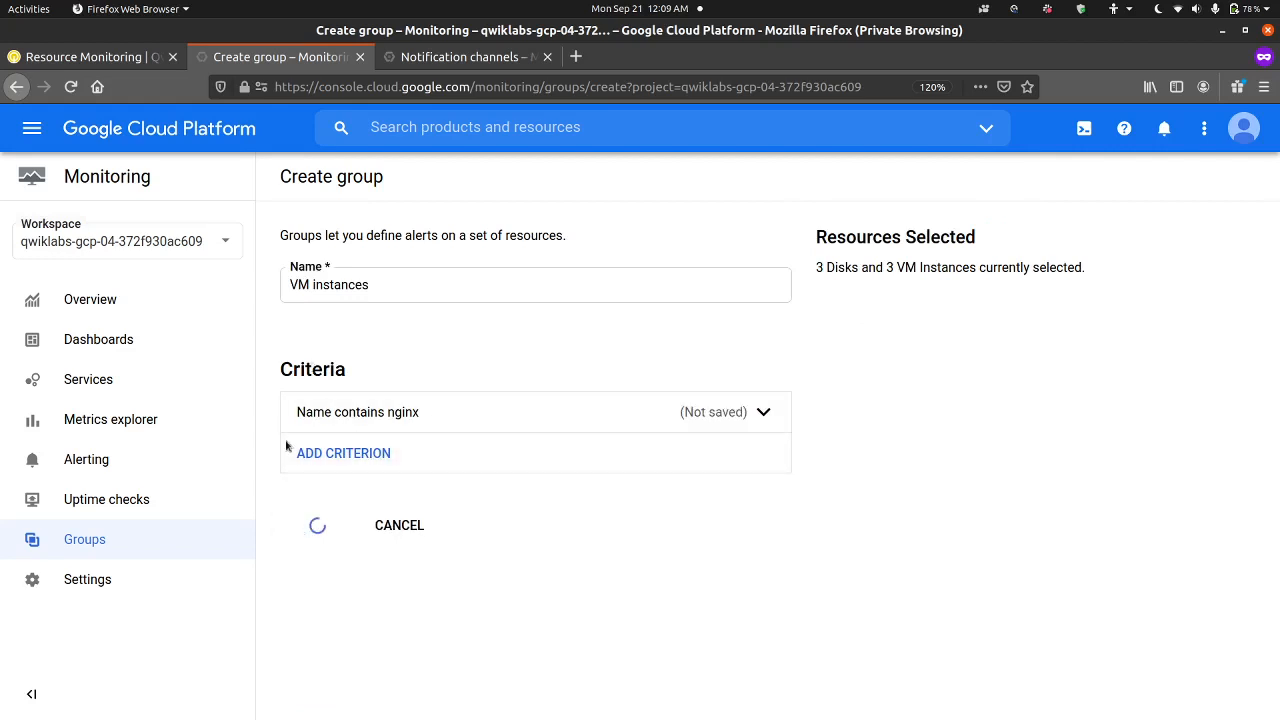
# Step: Check the remaining Task 4 lab instructions and review the VM instances group dashboard, including incidents, events, disks, VM instances and key metric charts
pyautogui.click(101, 56)
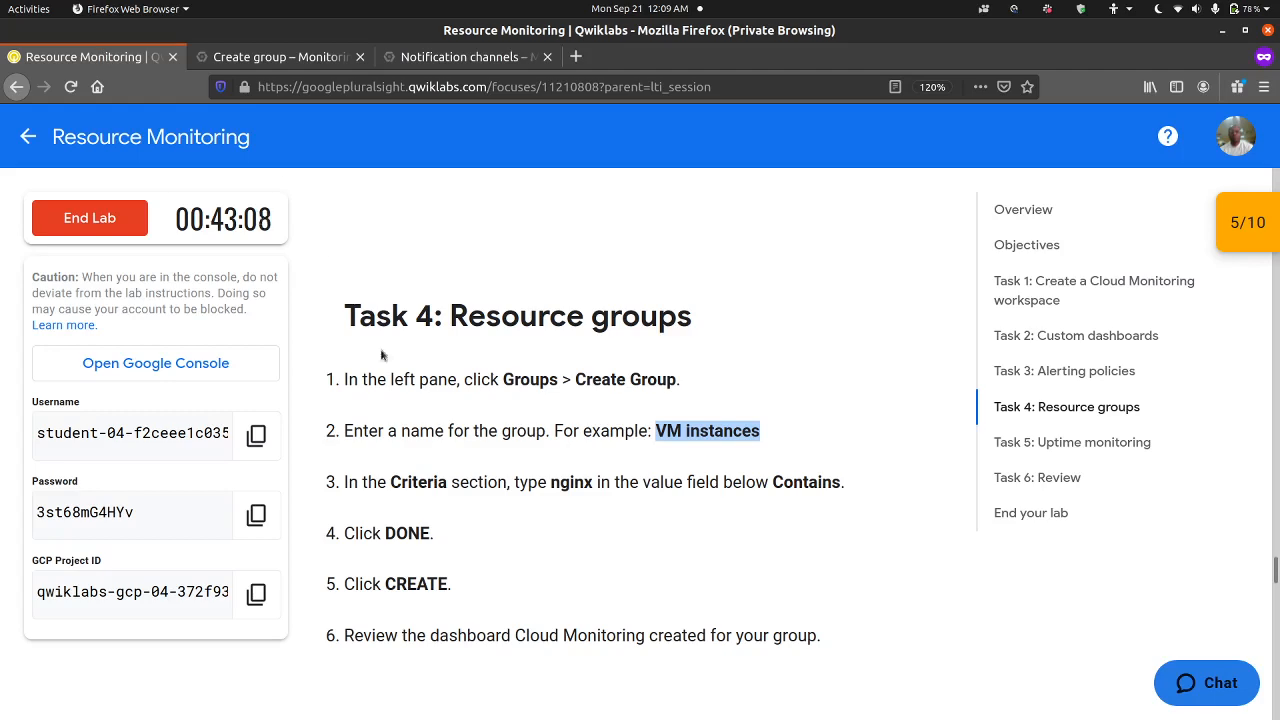
pyautogui.scroll(-3, 405, 447)
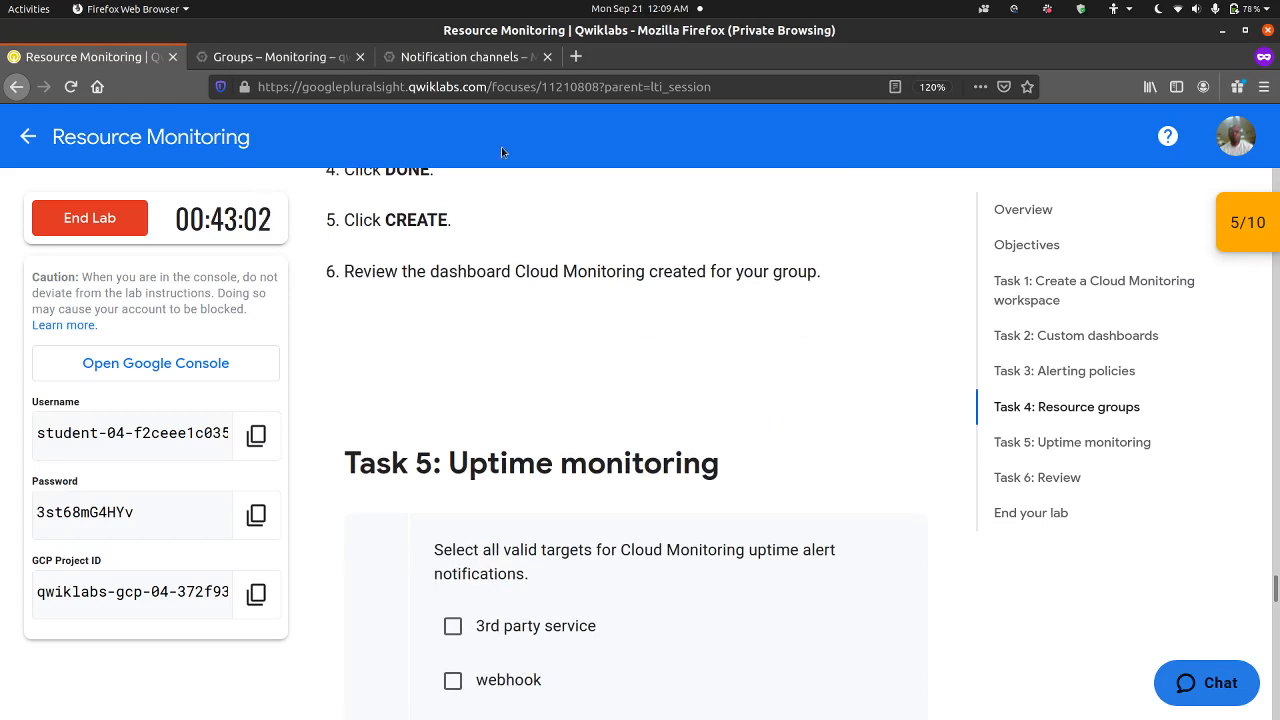
pyautogui.click(320, 60)
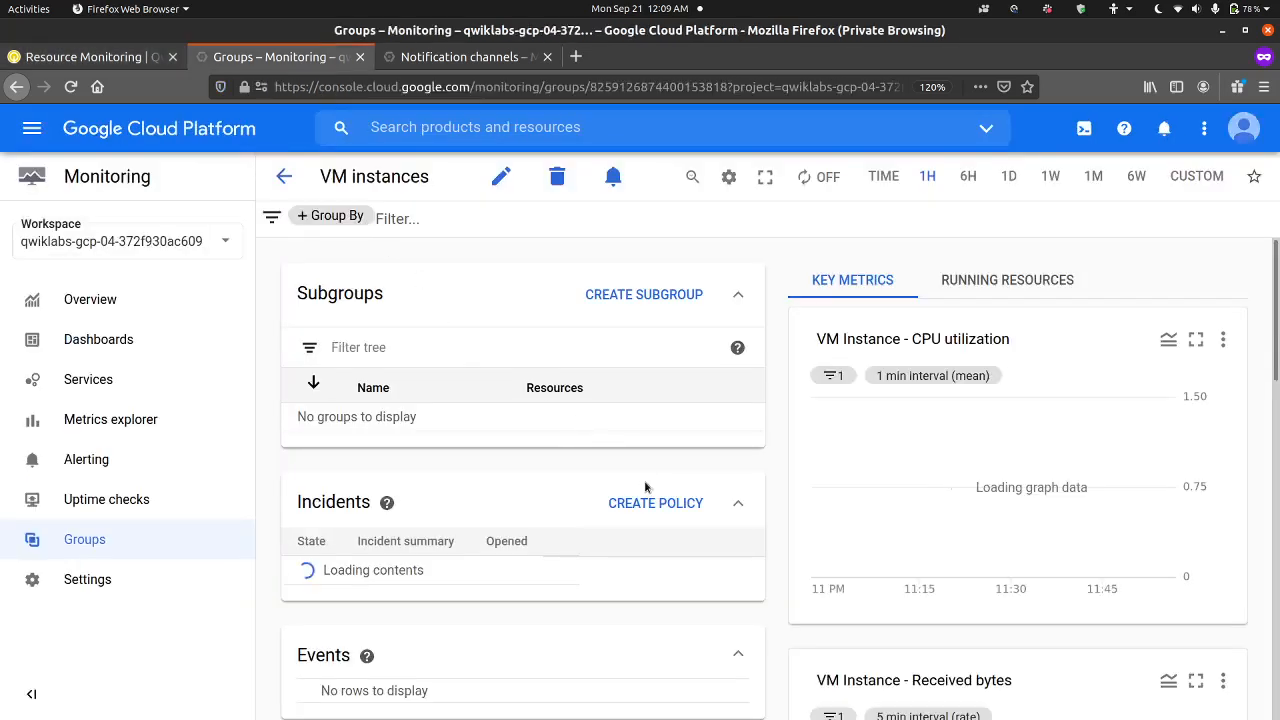
pyautogui.scroll(-3, 645, 487)
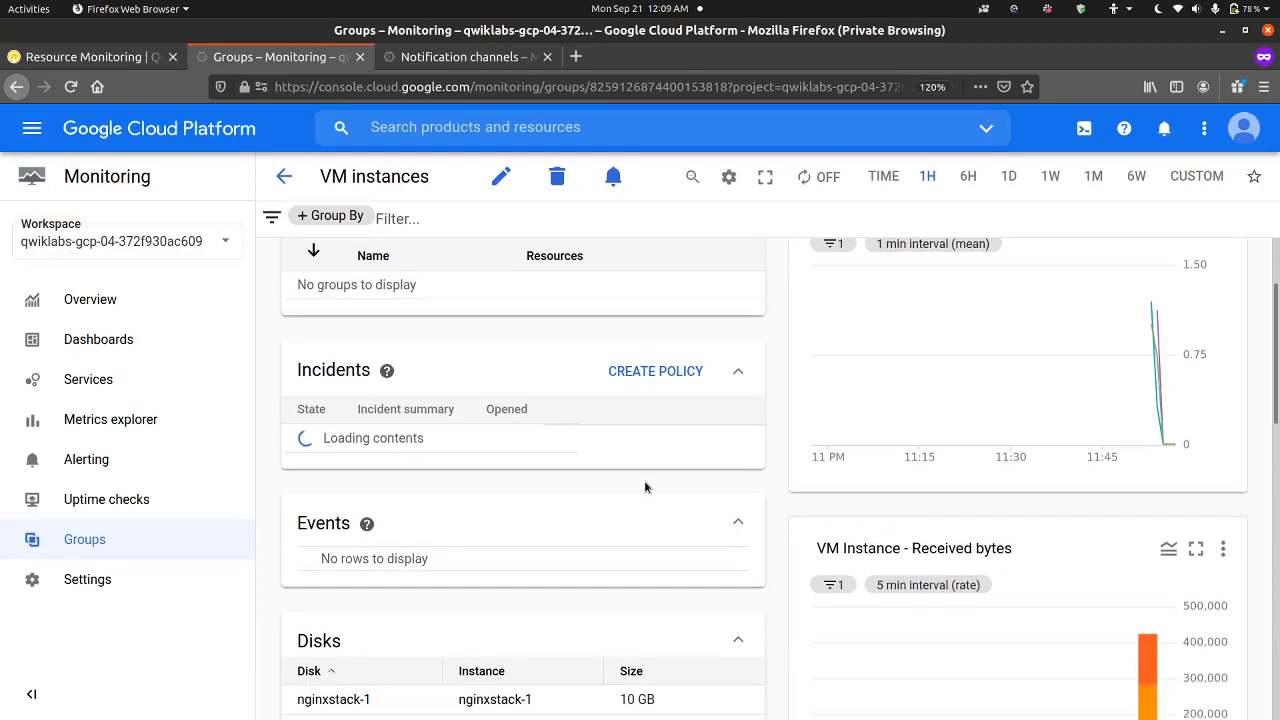
pyautogui.scroll(-1, 645, 487)
pyautogui.scroll(-2, 645, 487)
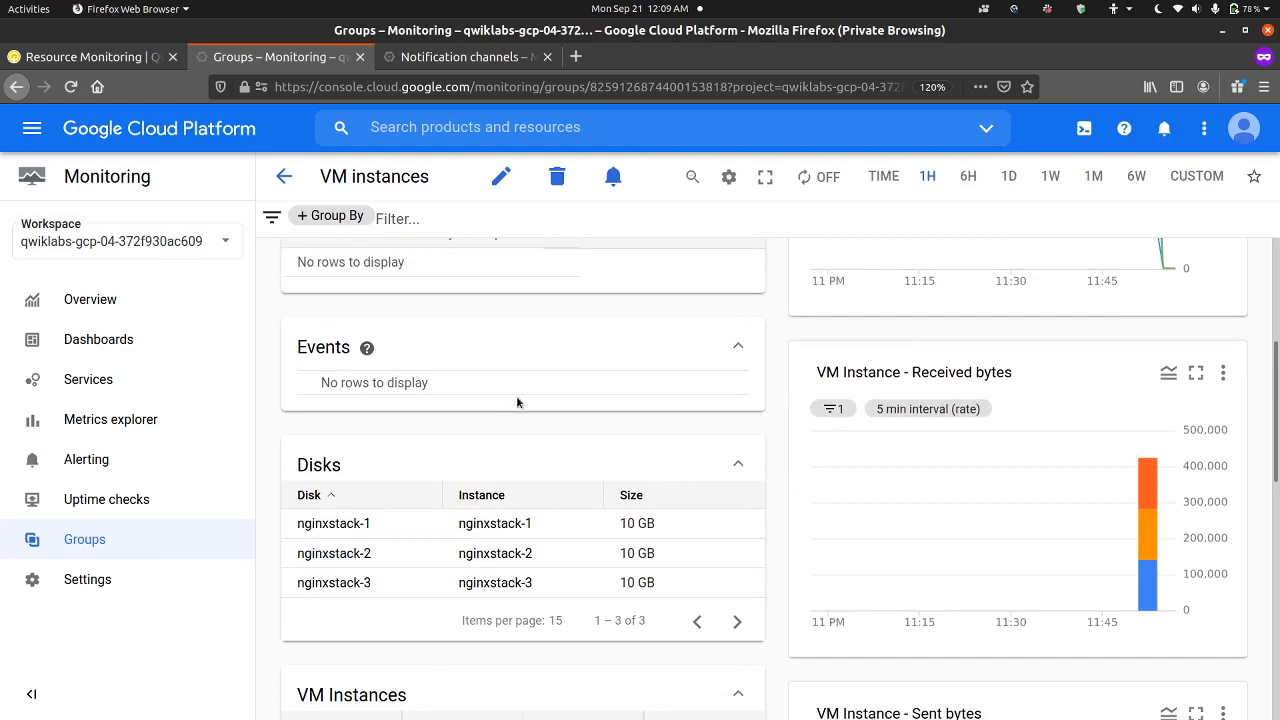
pyautogui.scroll(-10, 531, 480)
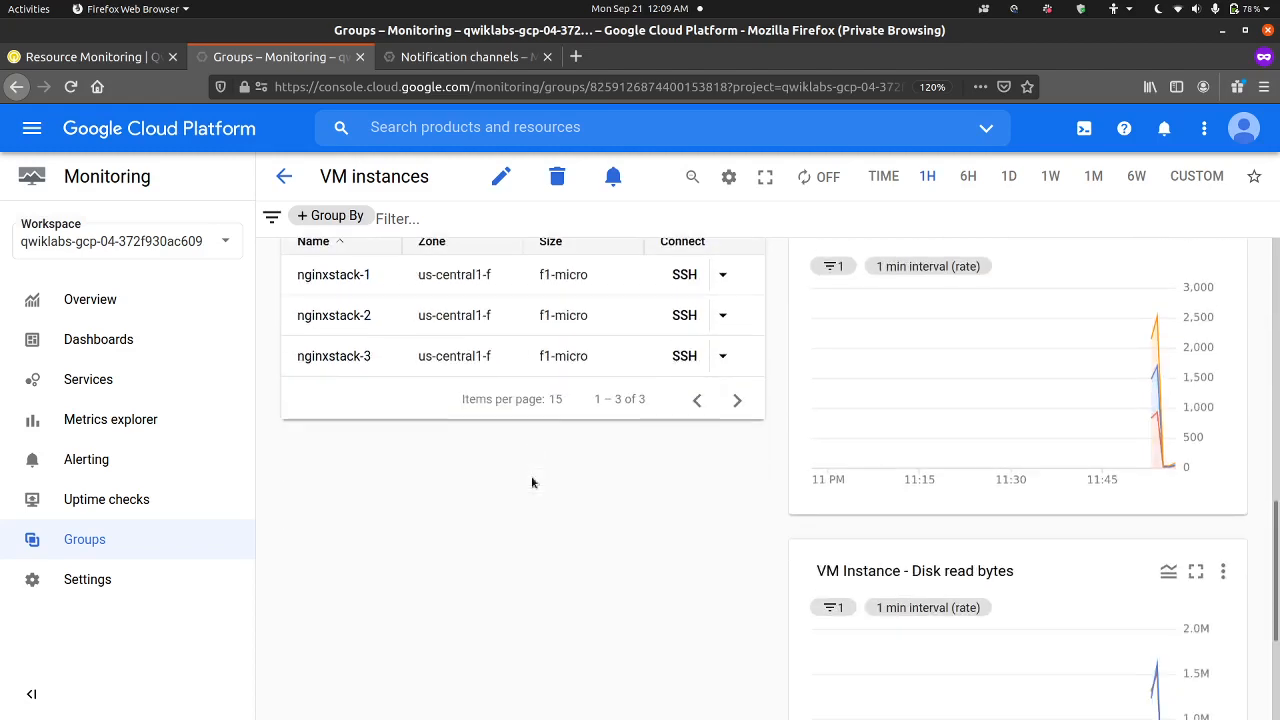
pyautogui.scroll(-5, 531, 483)
pyautogui.scroll(8, 531, 483)
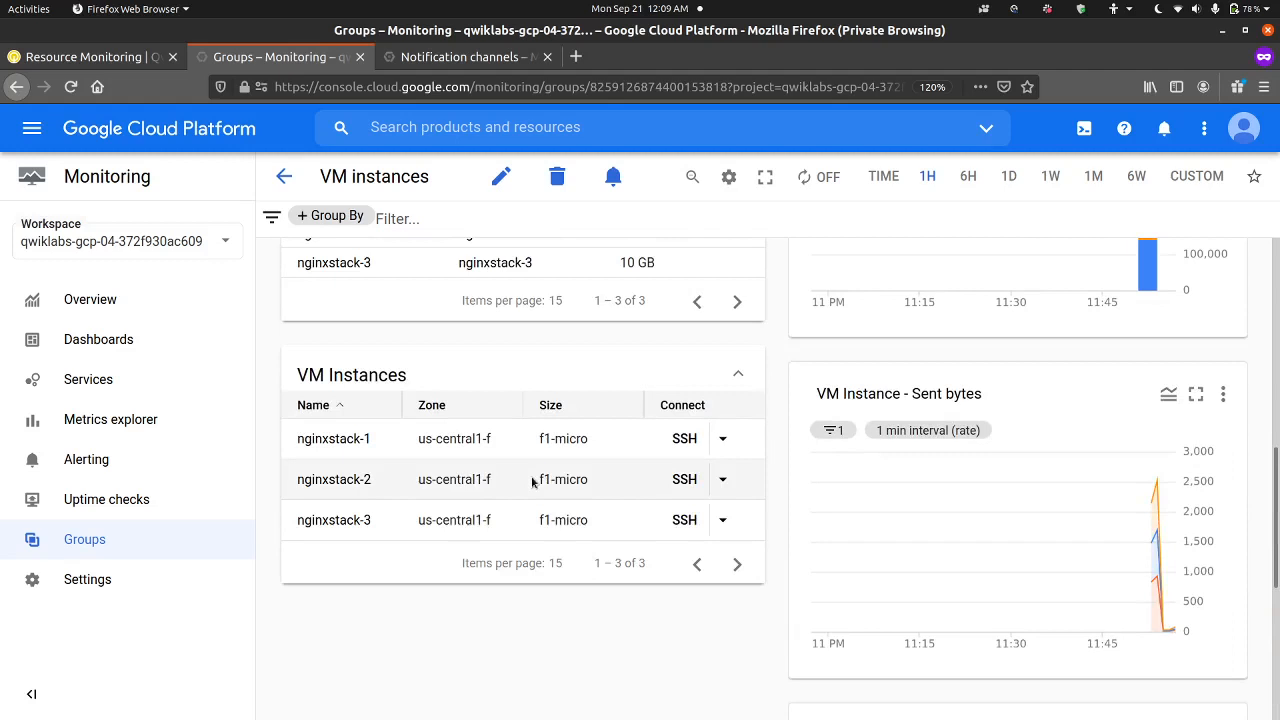
pyautogui.scroll(-3, 531, 483)
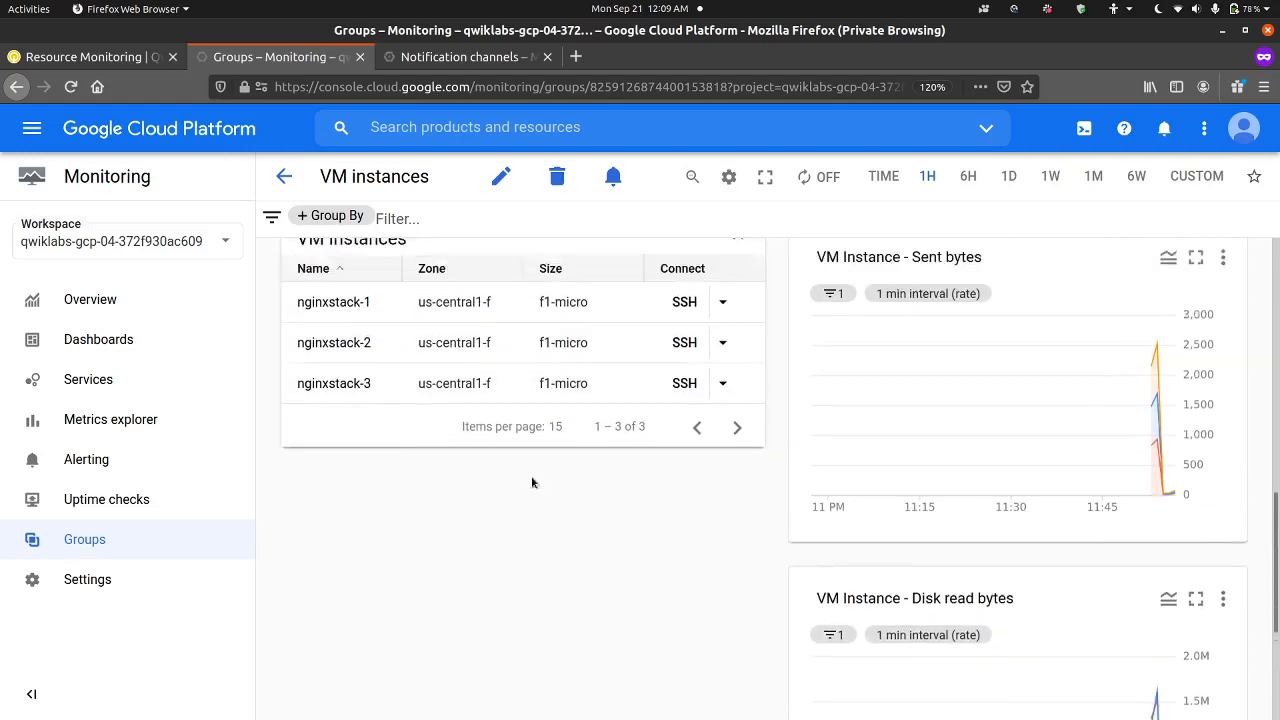
pyautogui.scroll(3, 531, 483)
pyautogui.scroll(-6, 815, 453)
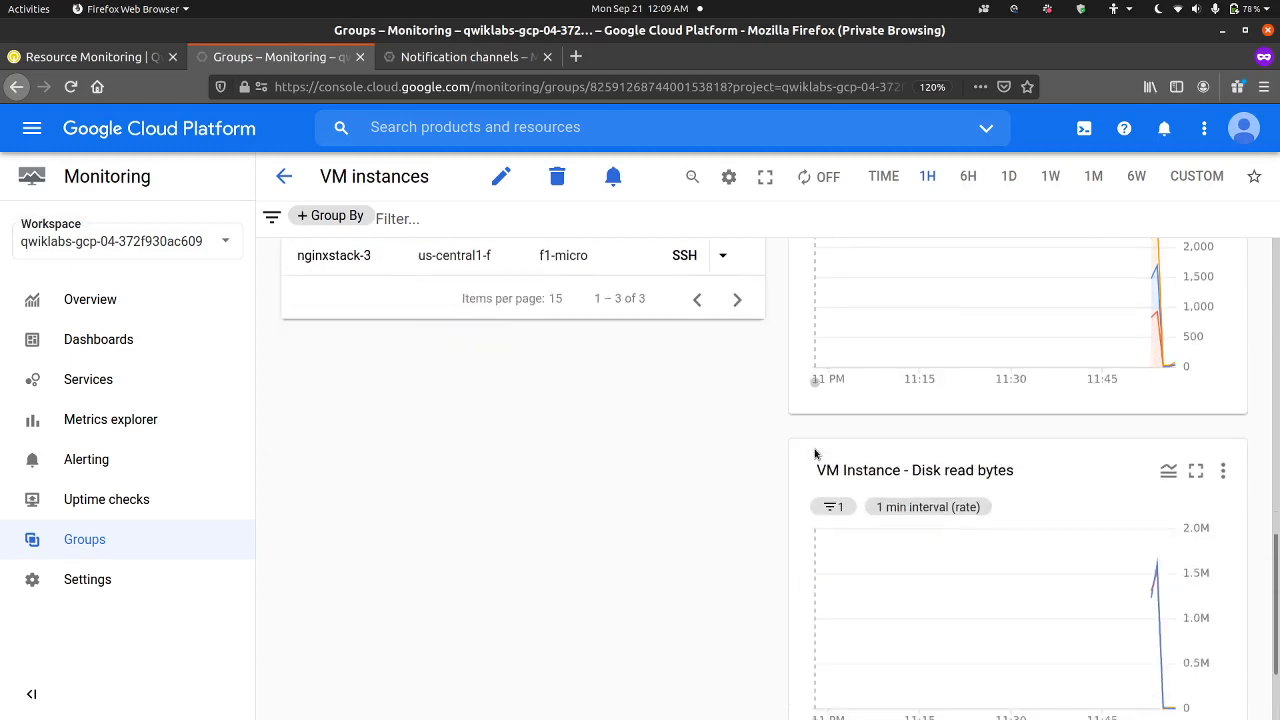
pyautogui.scroll(10, 877, 439)
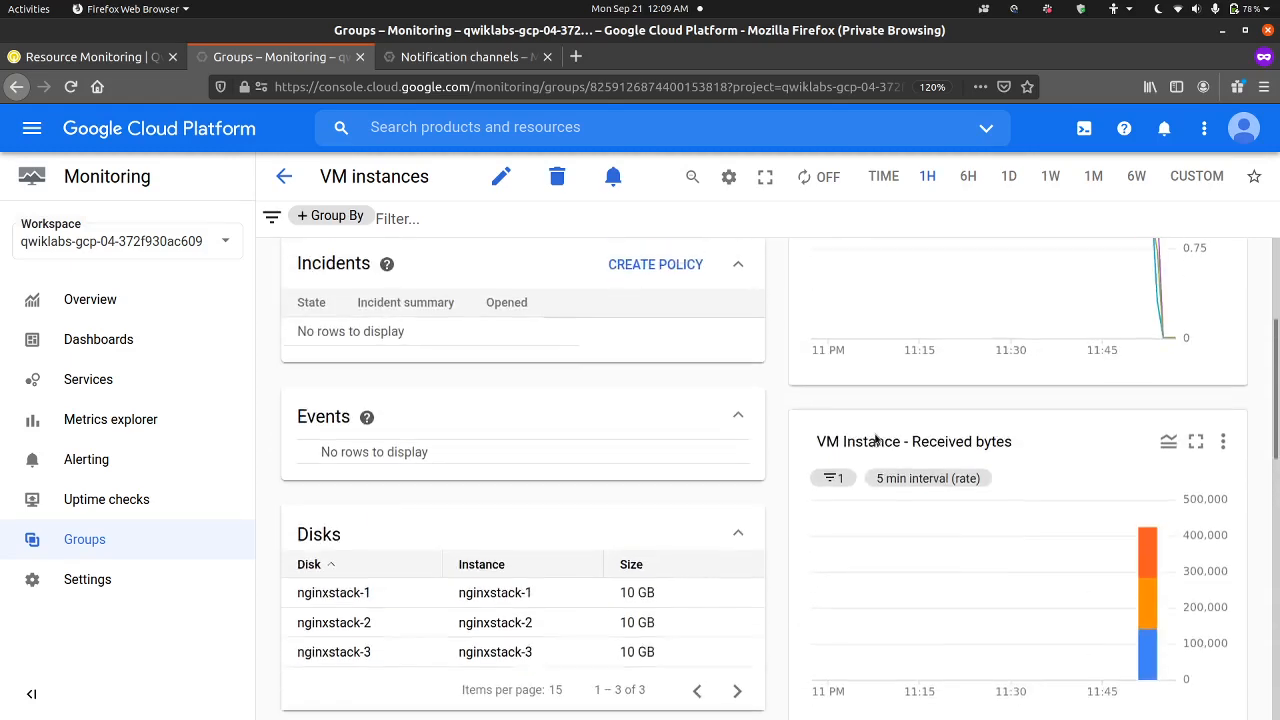
pyautogui.scroll(4, 877, 439)
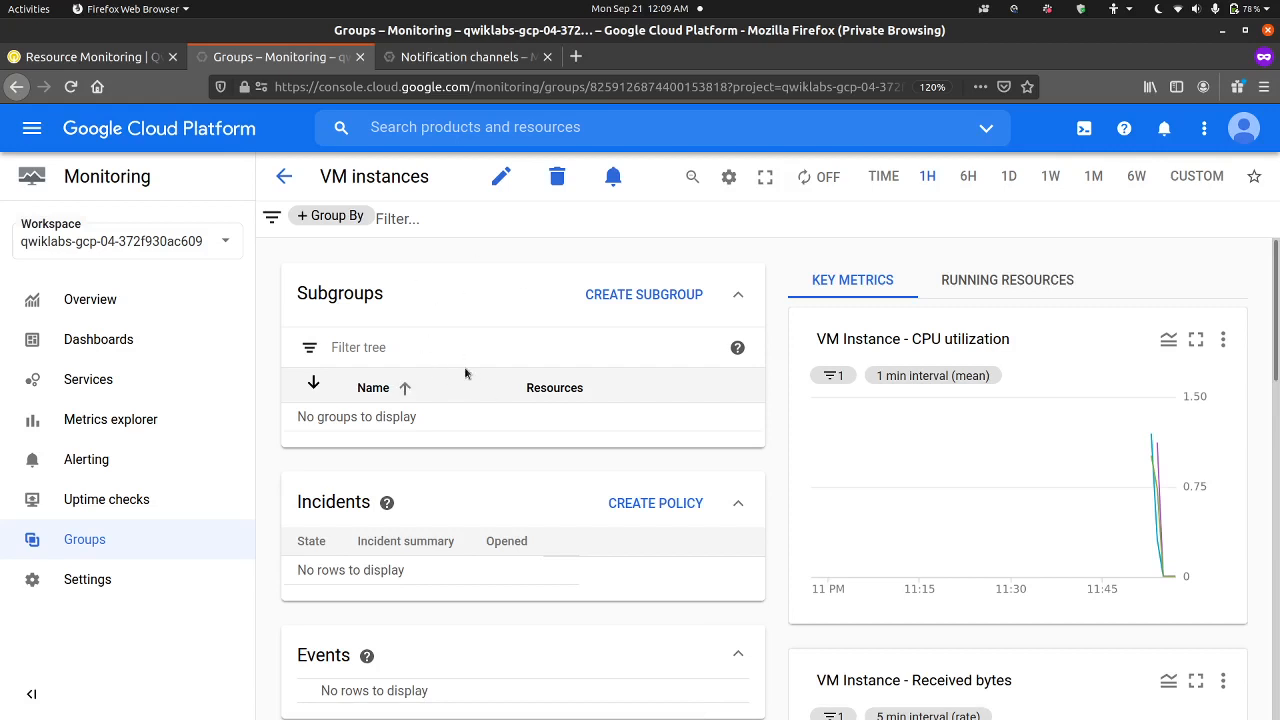
pyautogui.moveTo(387, 502)
pyautogui.scroll(-3, 528, 521)
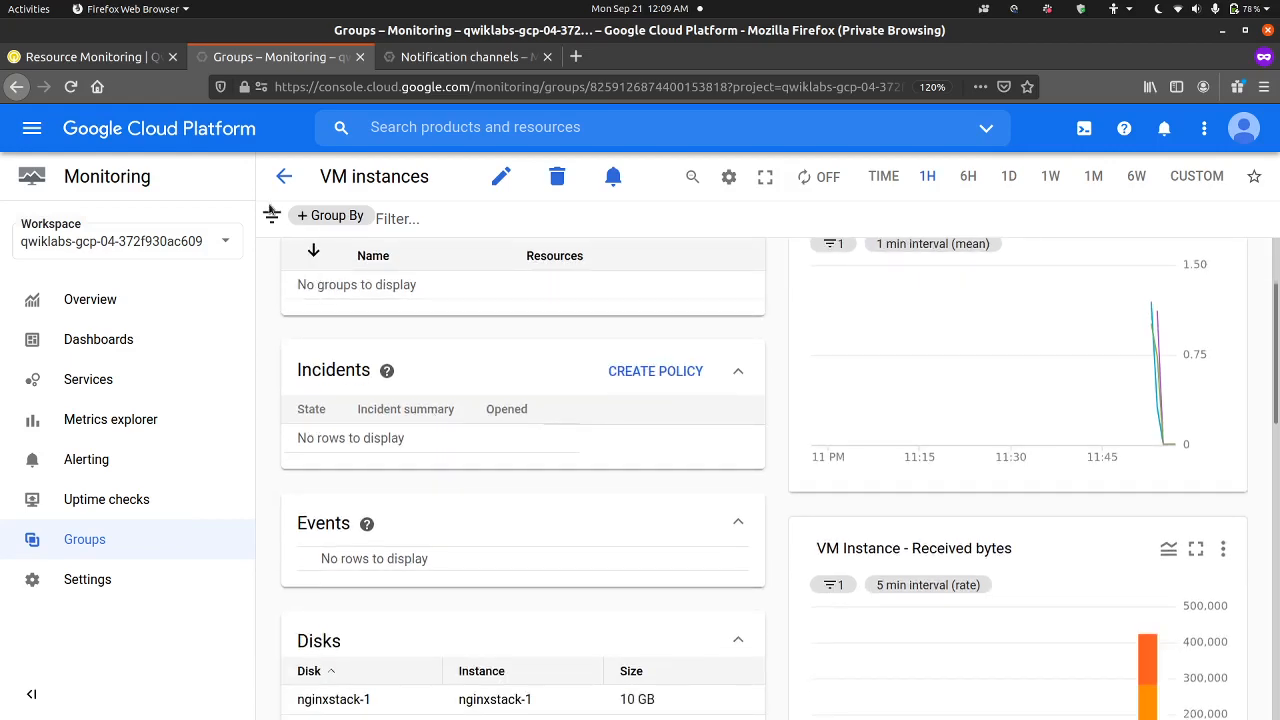
# Step: Read the Task 5 question on uptime alert targets and examine the supported channel types on the Notification channels page
pyautogui.click(103, 58)
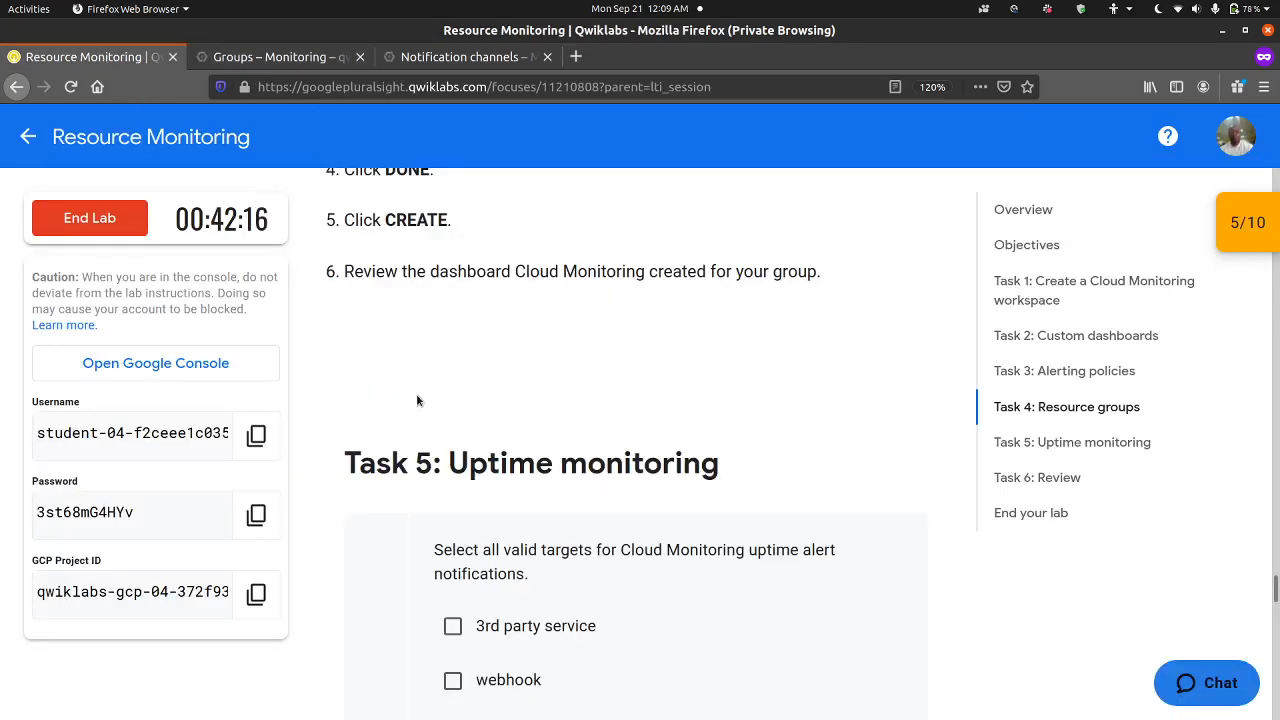
pyautogui.scroll(-4, 417, 400)
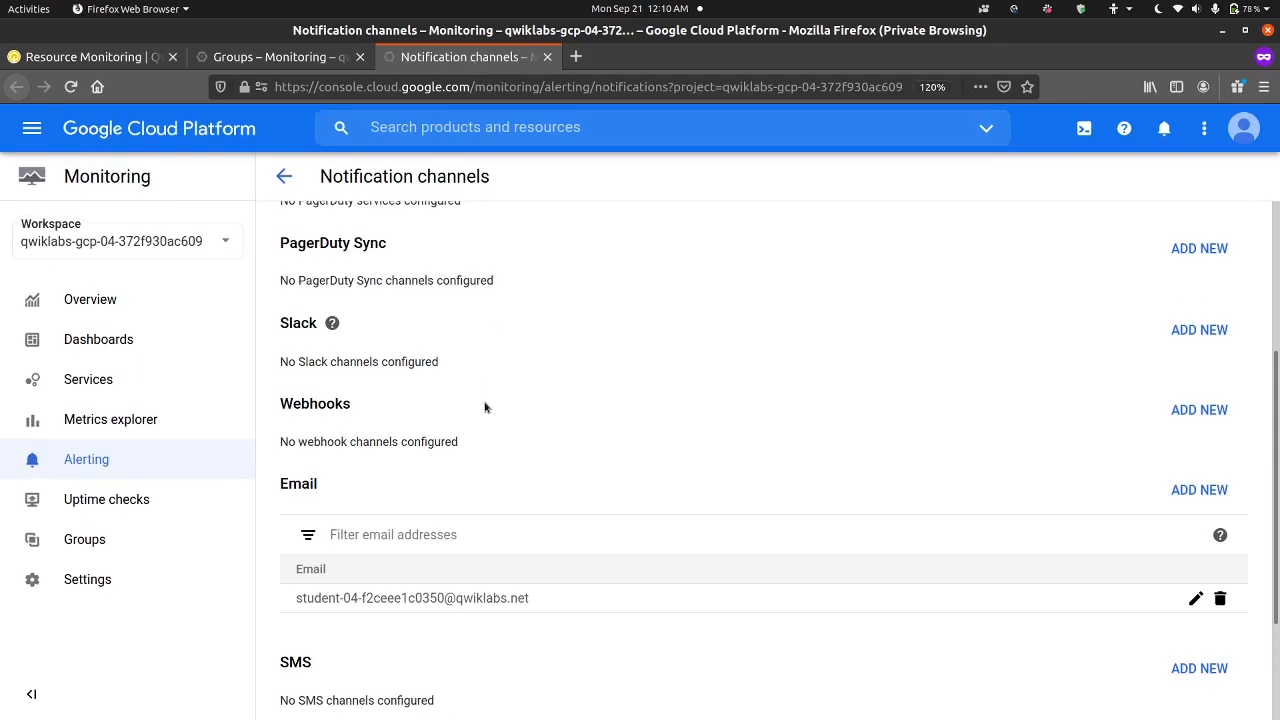
pyautogui.scroll(4, 485, 407)
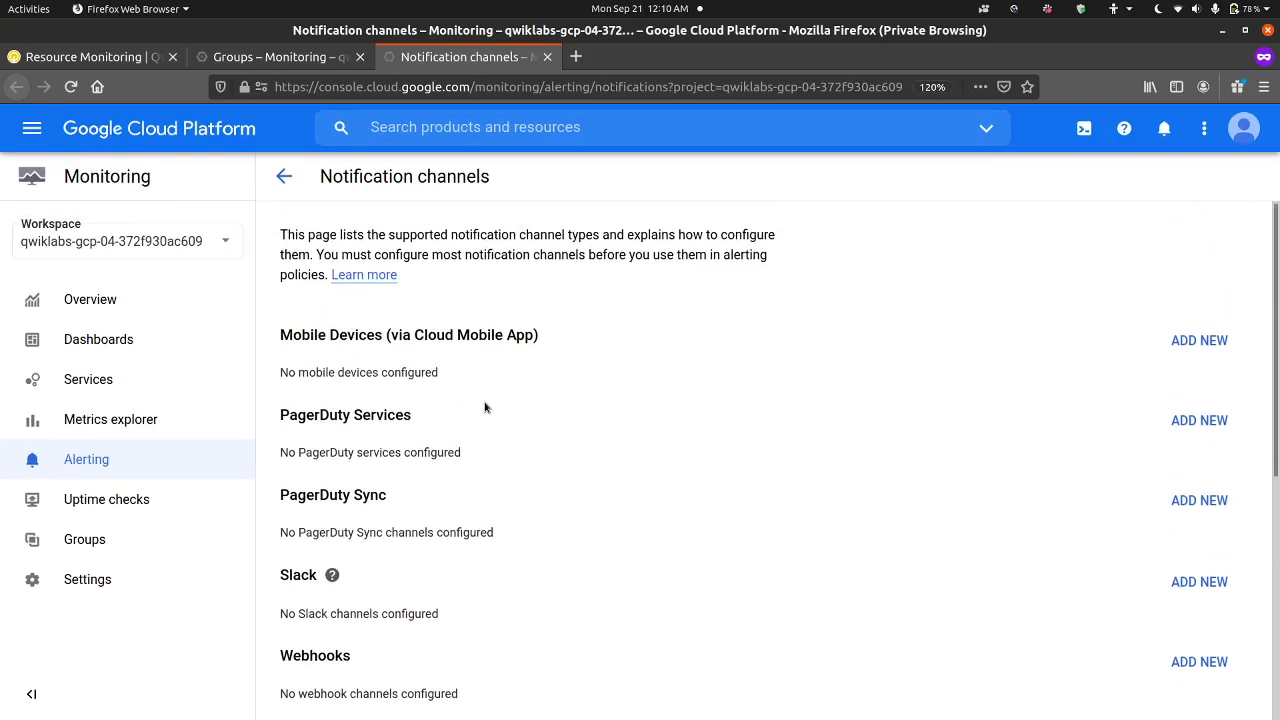
pyautogui.scroll(-2, 485, 407)
pyautogui.scroll(-3, 485, 407)
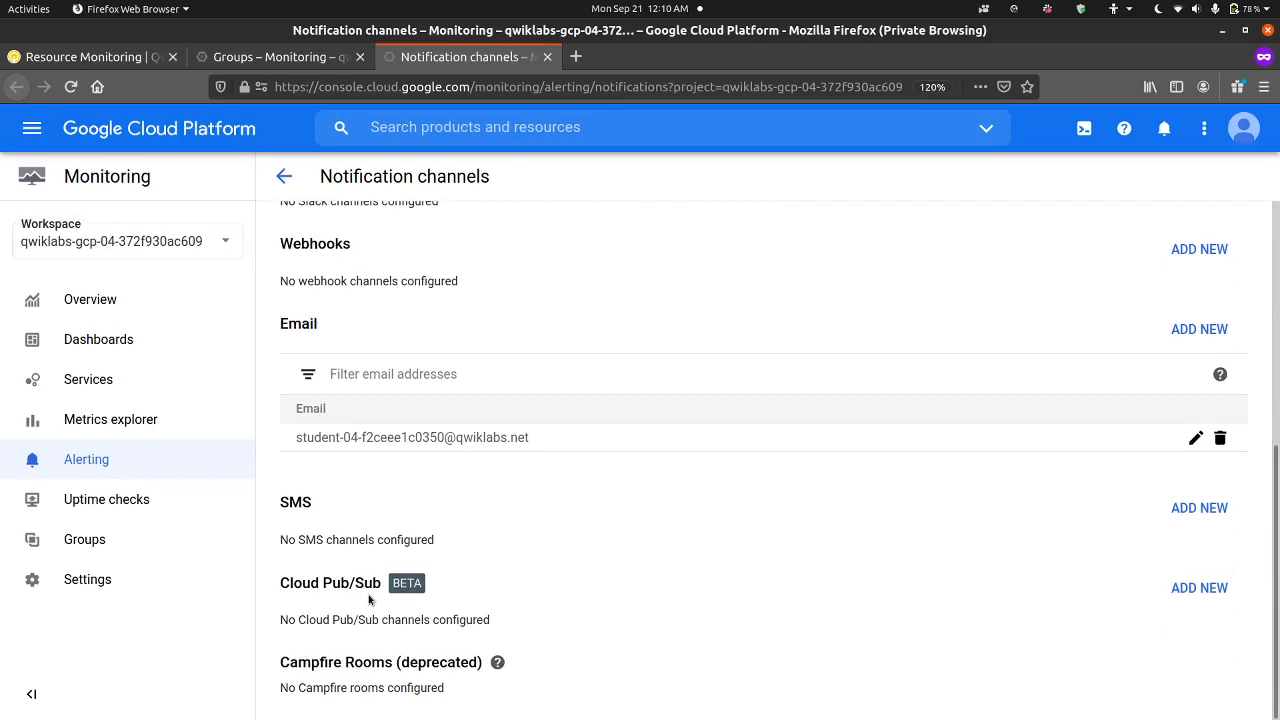
pyautogui.scroll(3, 369, 599)
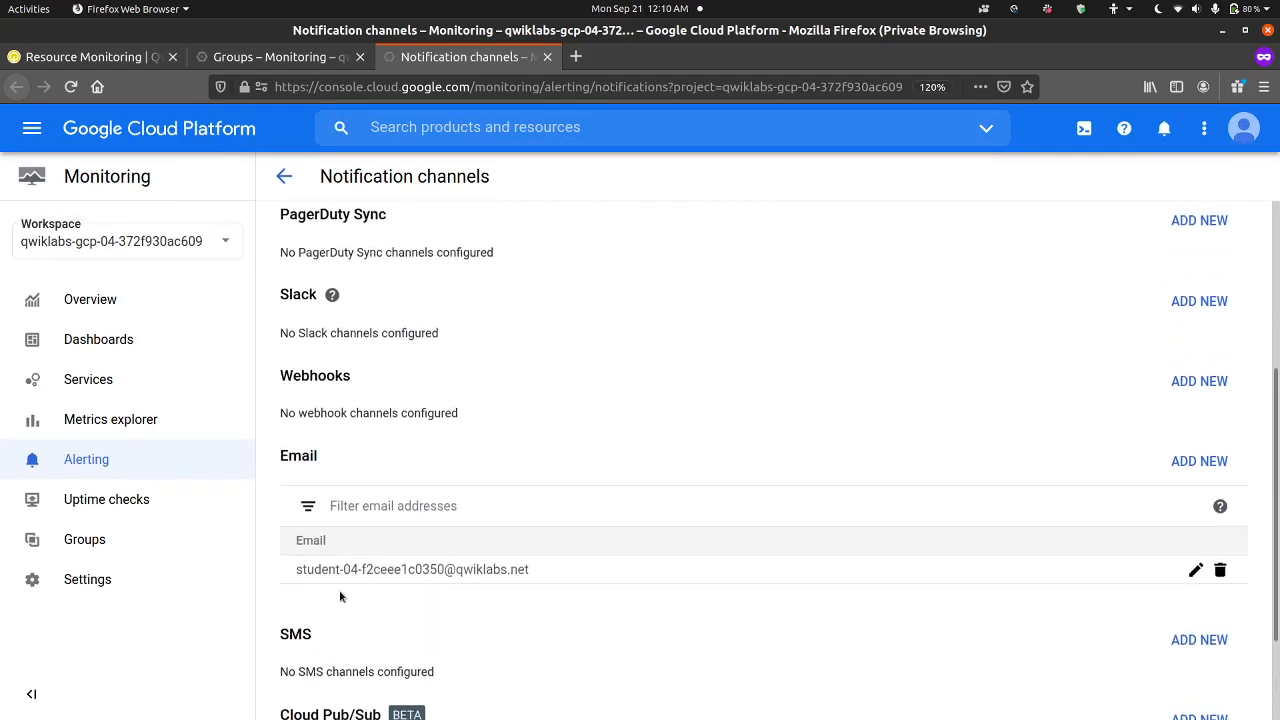
pyautogui.scroll(3, 345, 468)
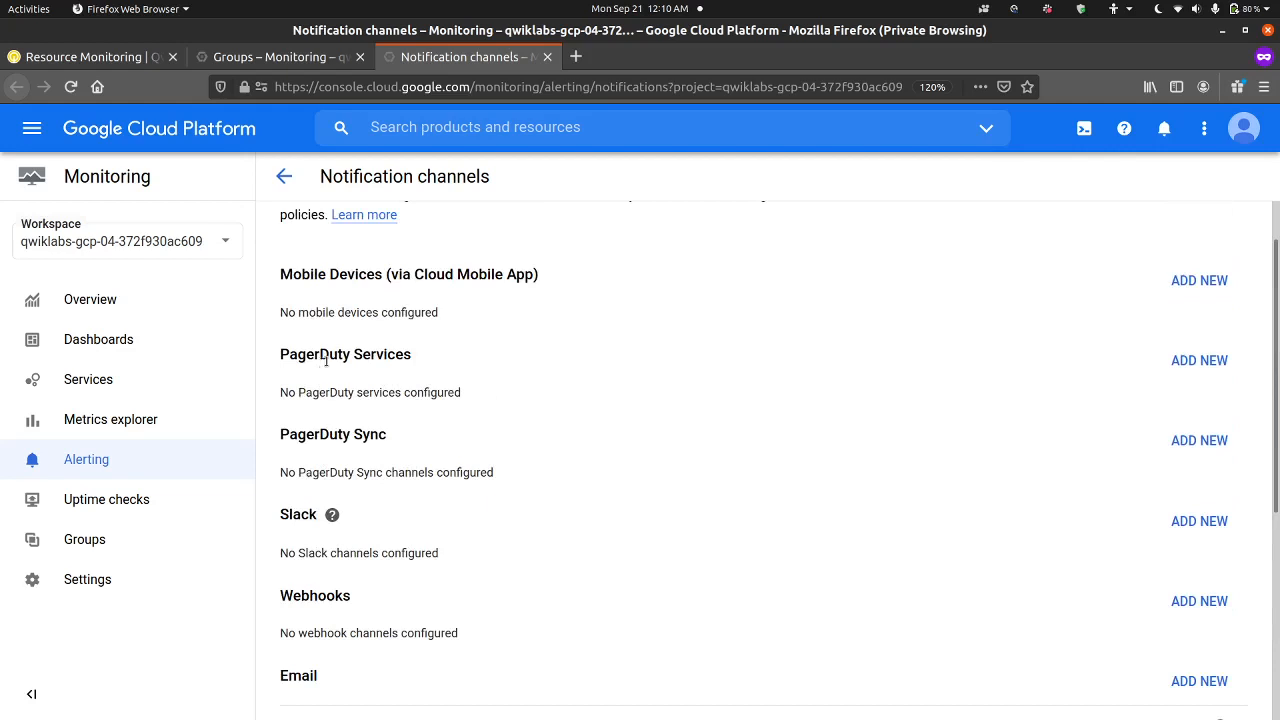
pyautogui.scroll(1, 381, 348)
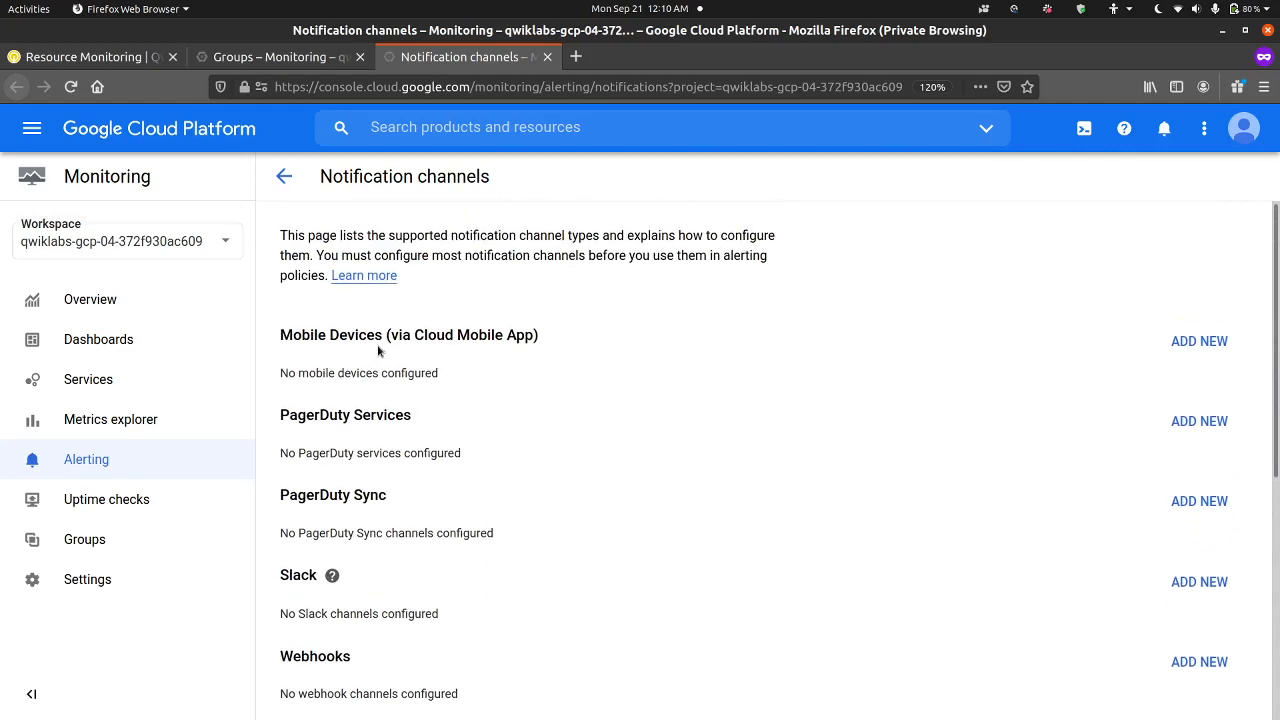
# Step: Answer the lab's uptime notification question with 3rd party service, webhook, SMS, email and Pub/sub, and submit it
pyautogui.click(291, 64)
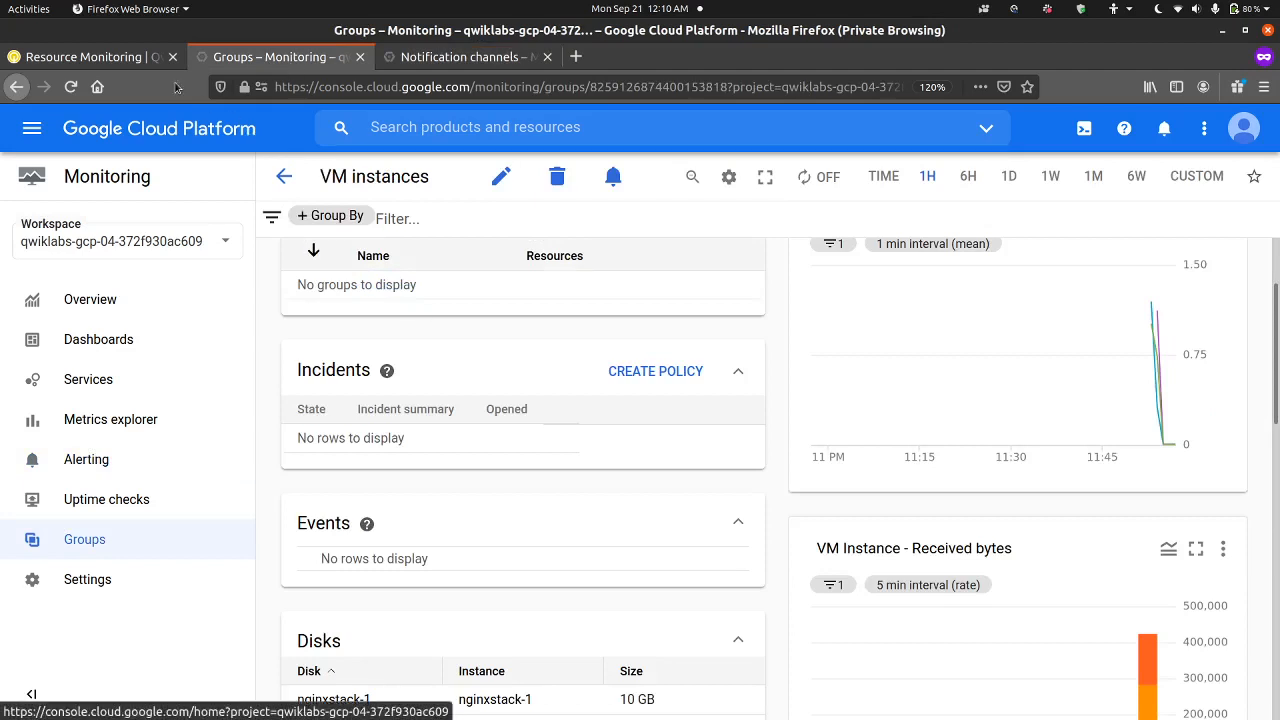
pyautogui.click(130, 60)
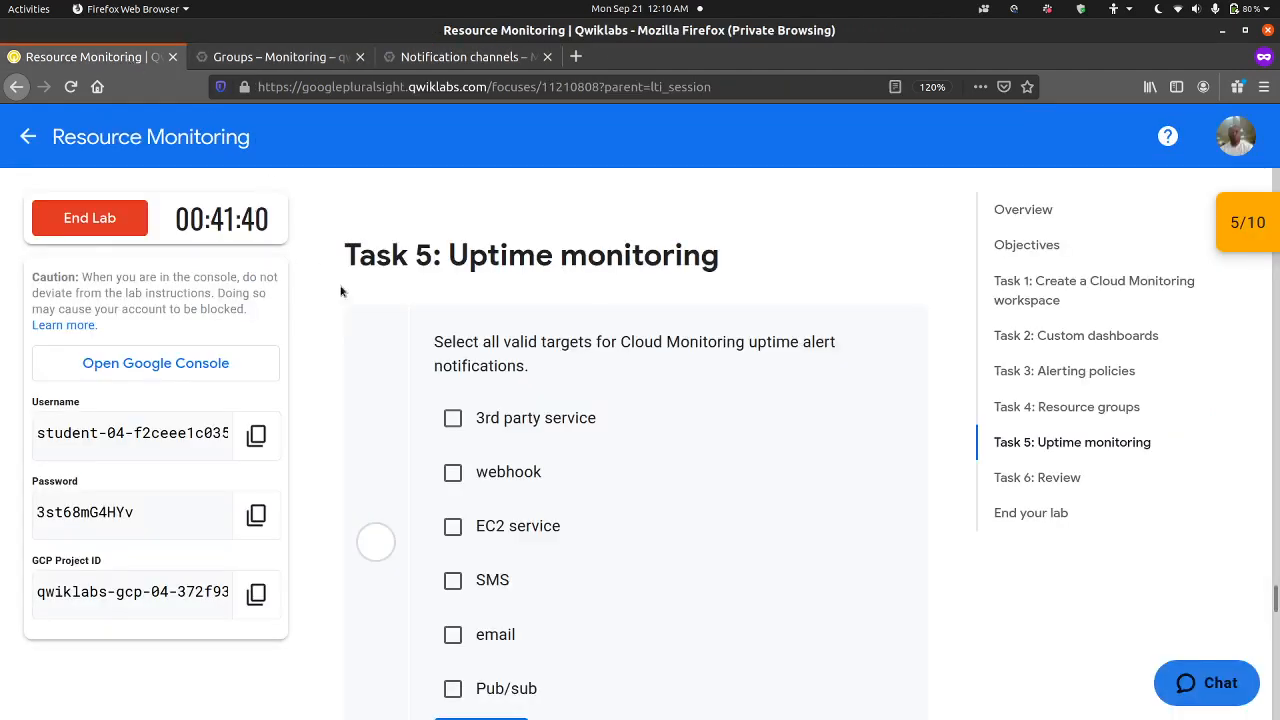
pyautogui.click(453, 419)
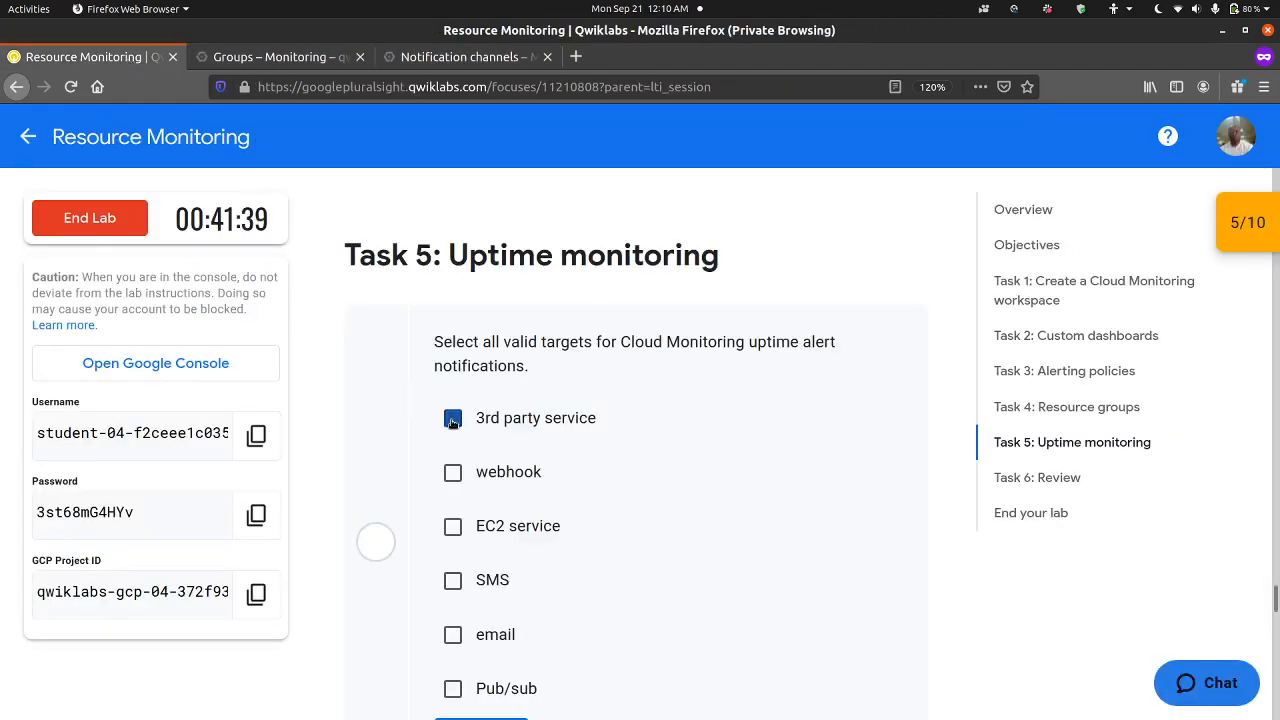
pyautogui.click(456, 472)
pyautogui.click(452, 580)
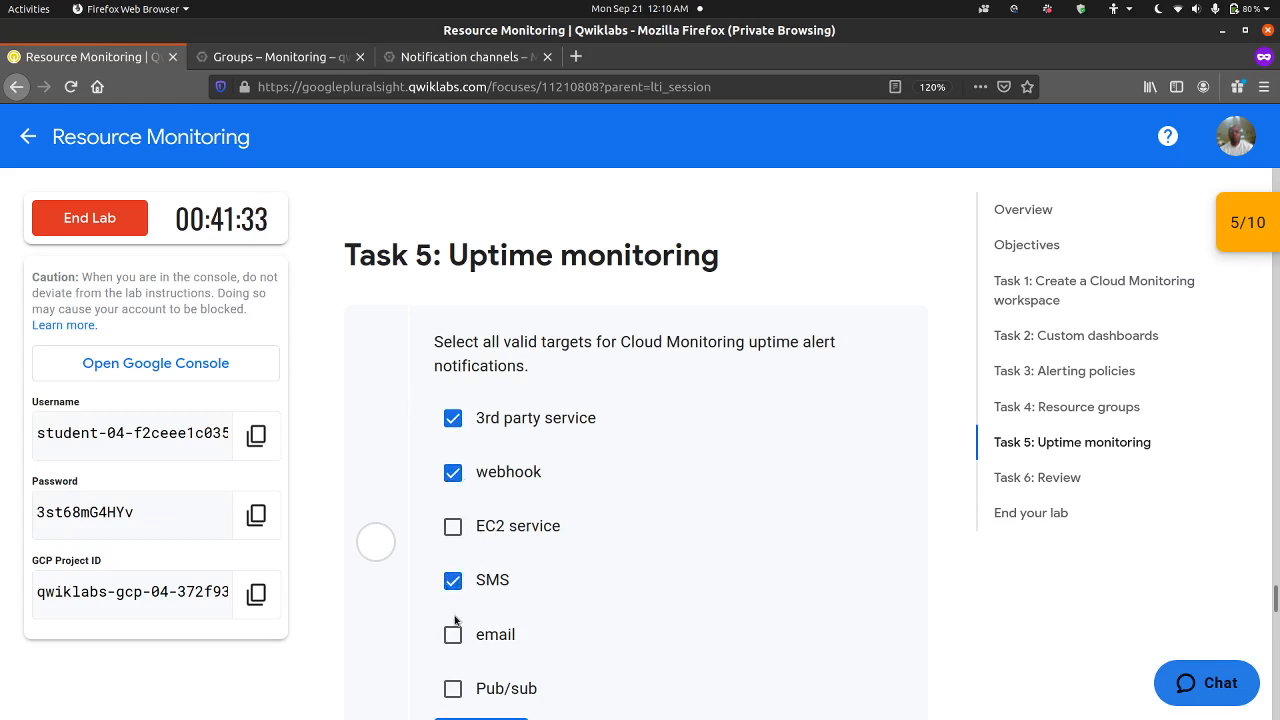
pyautogui.click(452, 634)
pyautogui.scroll(-3, 455, 636)
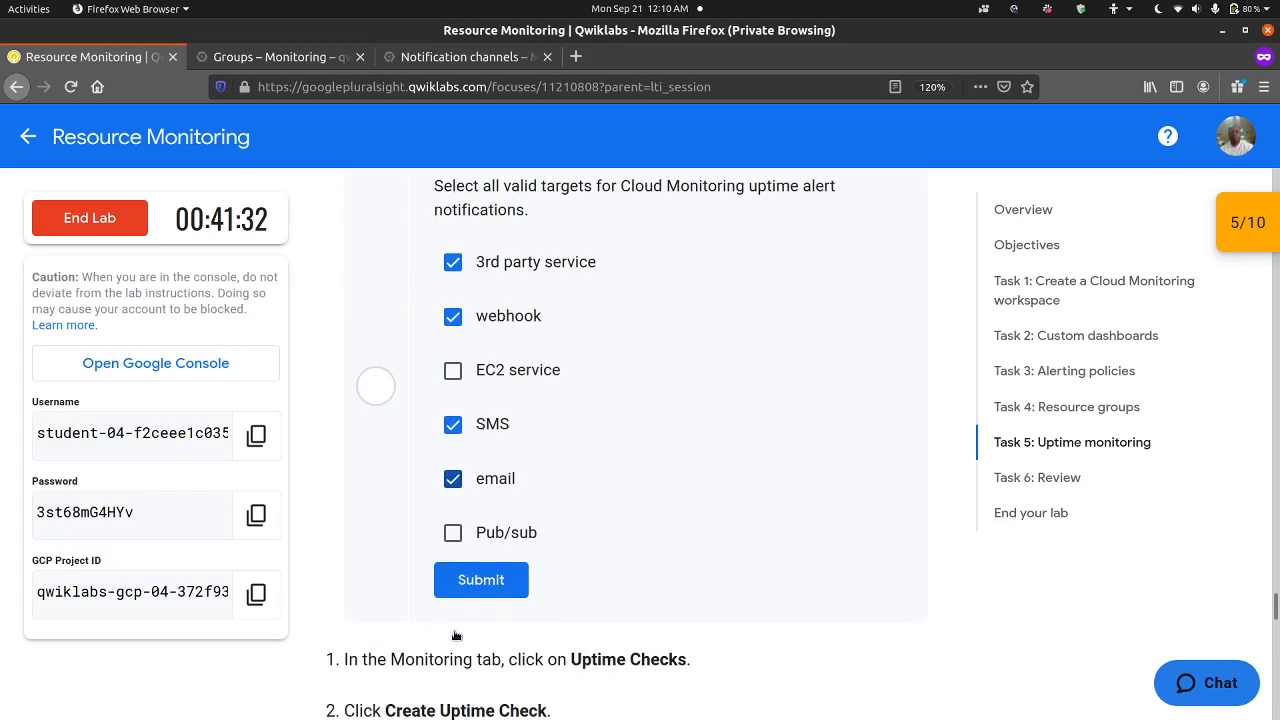
pyautogui.click(453, 533)
pyautogui.click(460, 572)
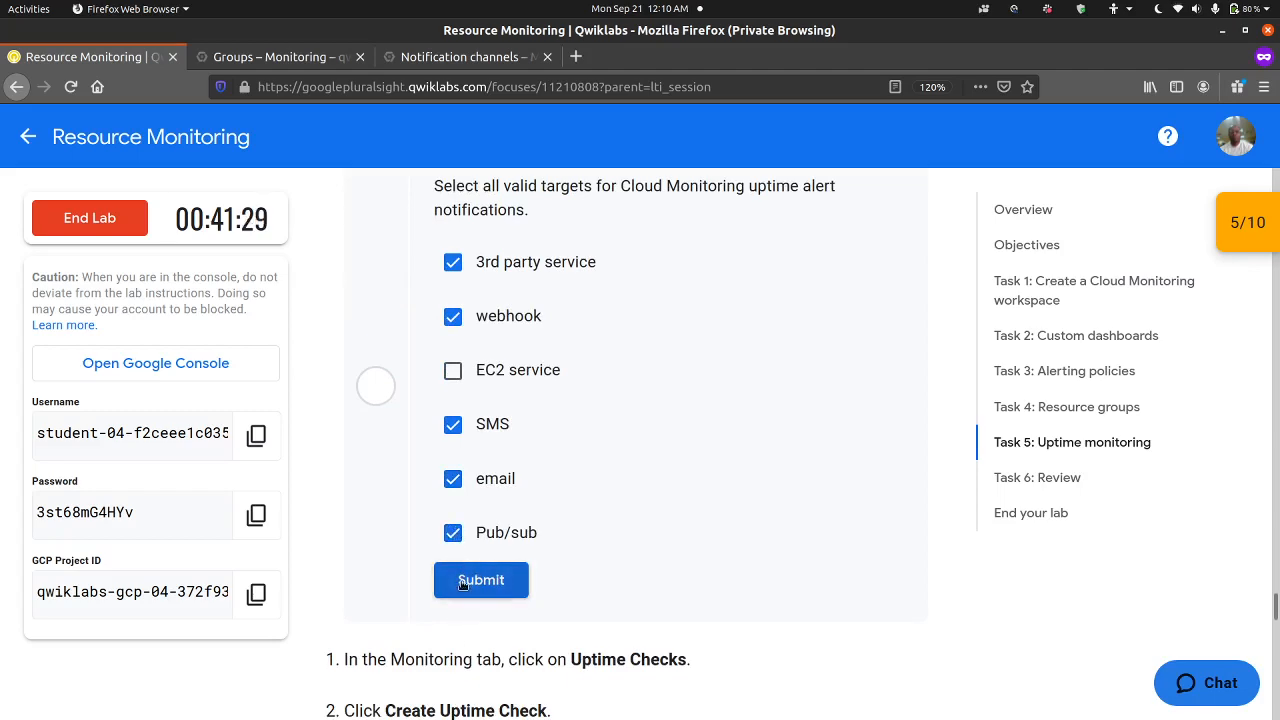
# Step: Read the lab's uptime check settings and open the Uptime checks page in Cloud Monitoring
pyautogui.scroll(-7, 393, 554)
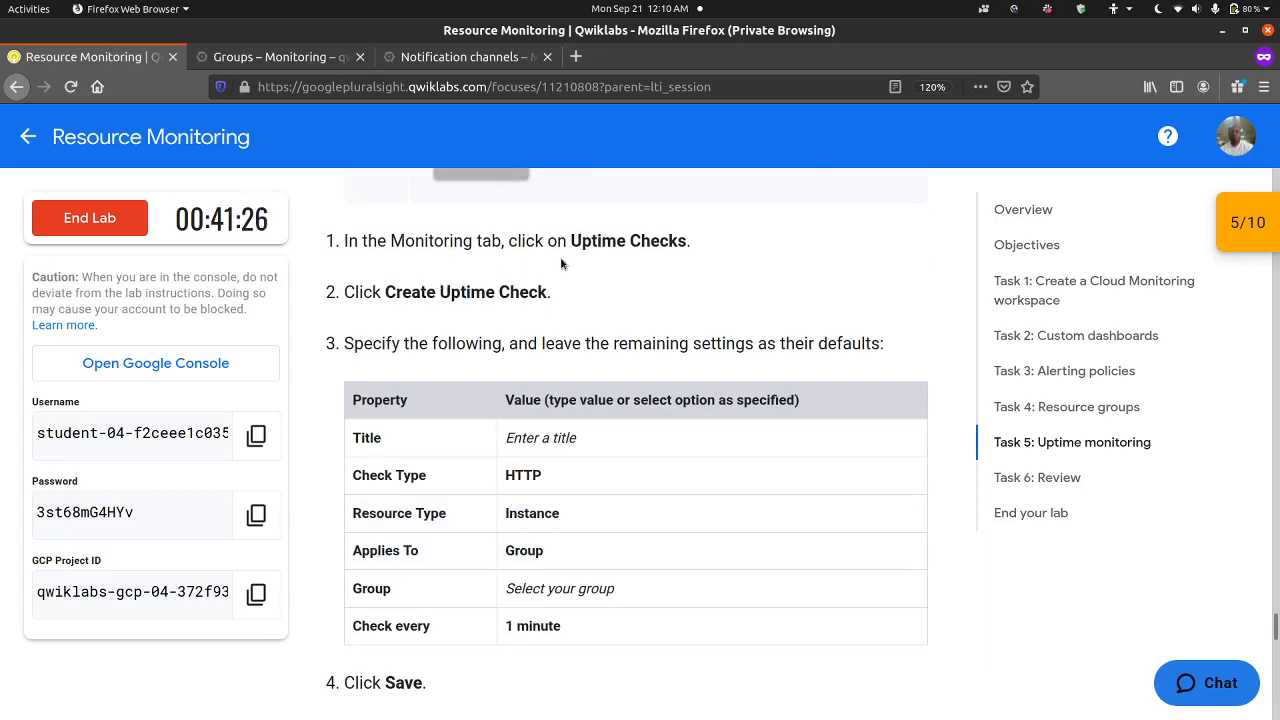
pyautogui.click(308, 62)
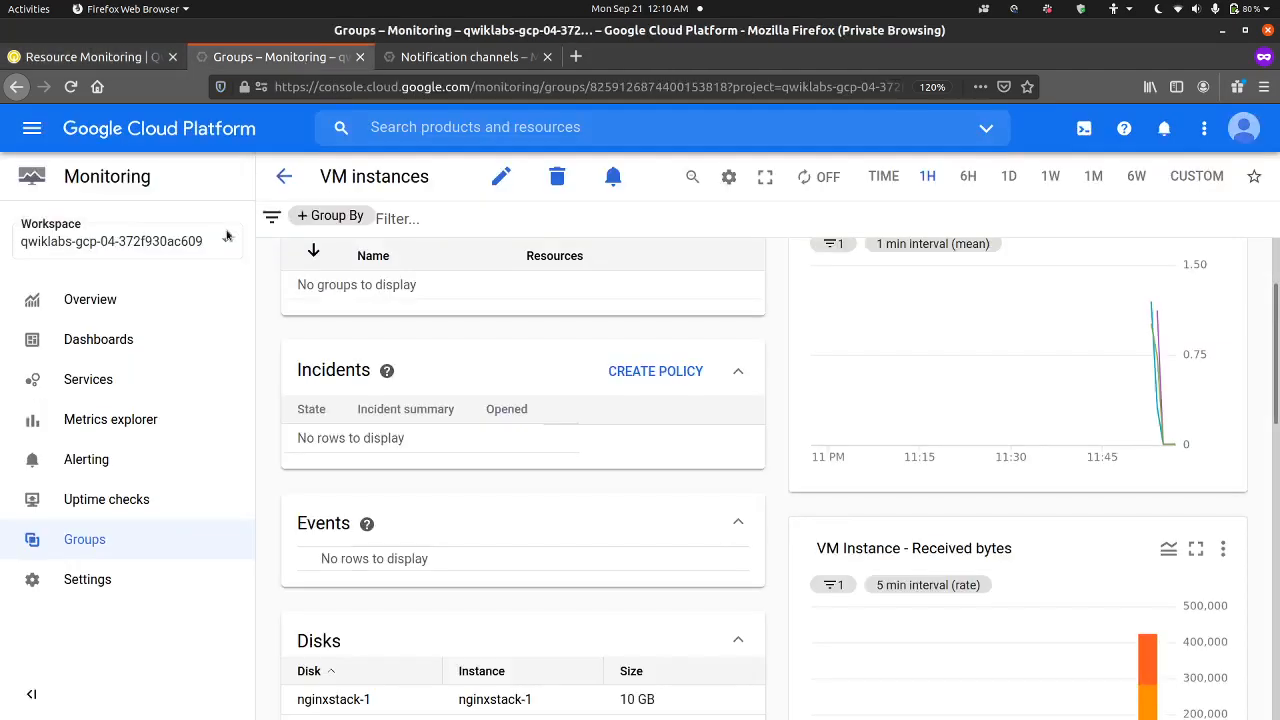
pyautogui.click(155, 491)
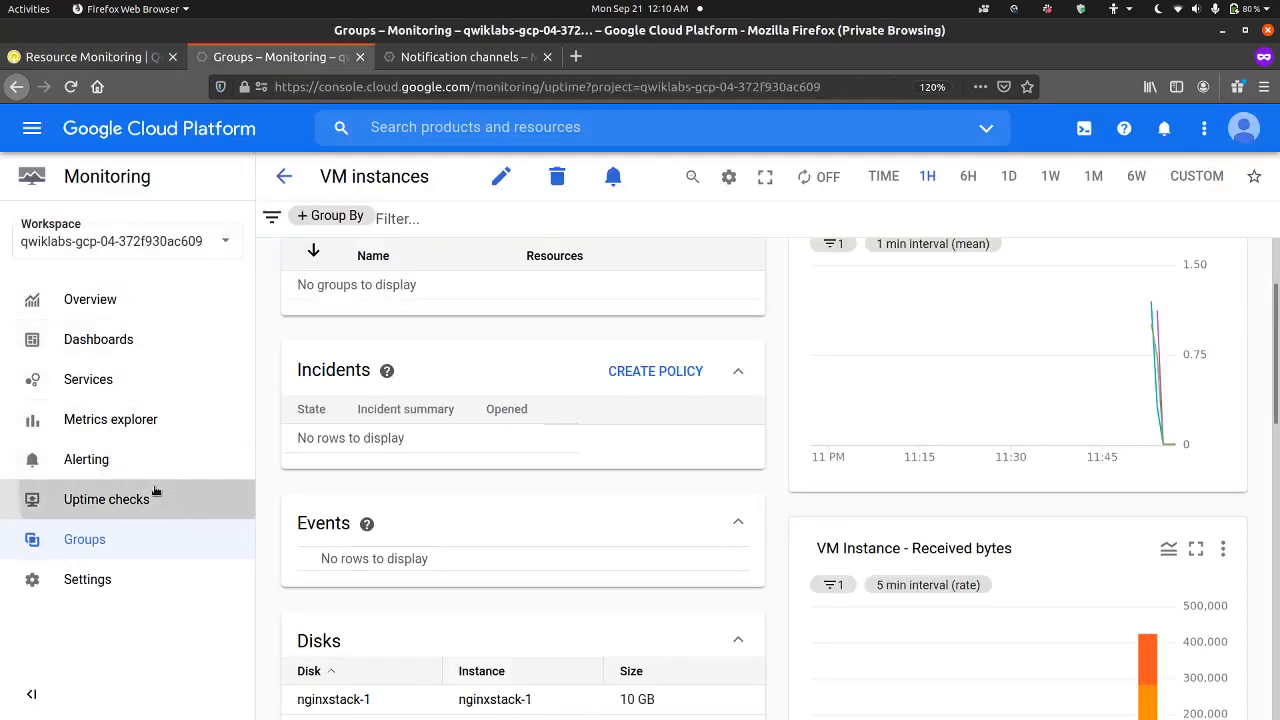
# Step: Check the lab's uptime check settings and start a new uptime check titled "Instance Uptime Check"
pyautogui.click(118, 58)
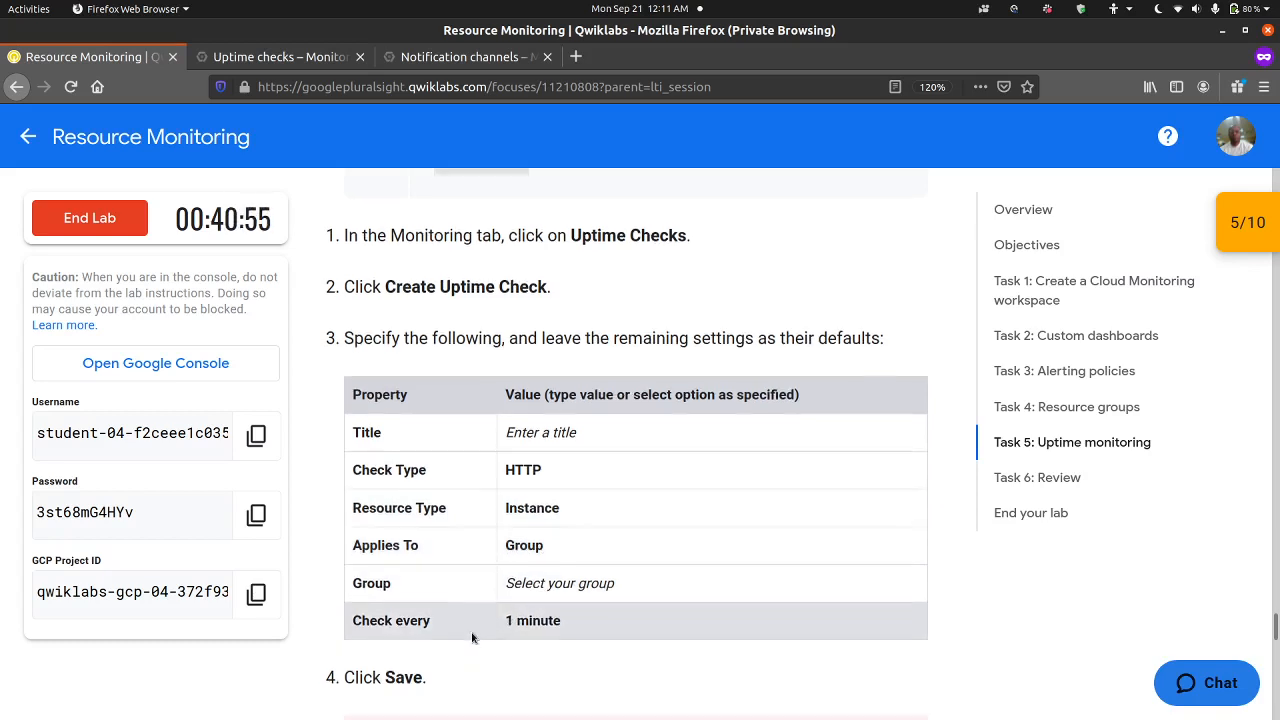
pyautogui.scroll(-2, 472, 637)
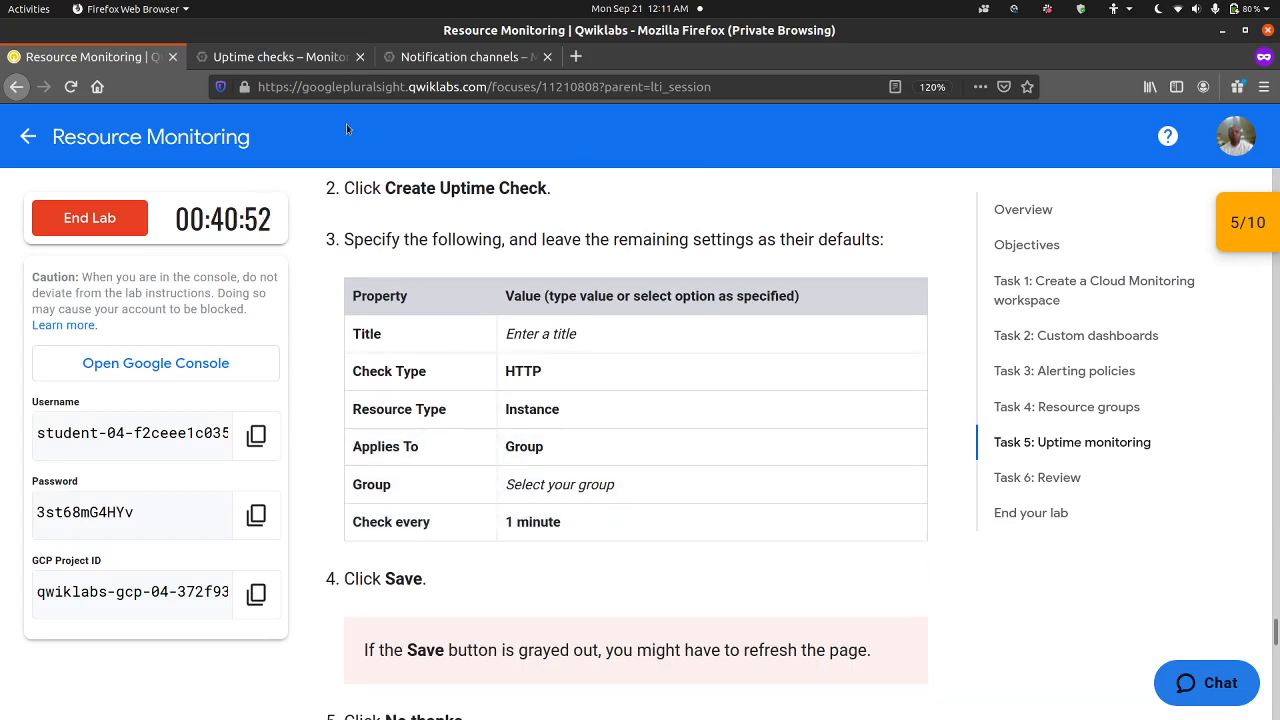
pyautogui.click(314, 69)
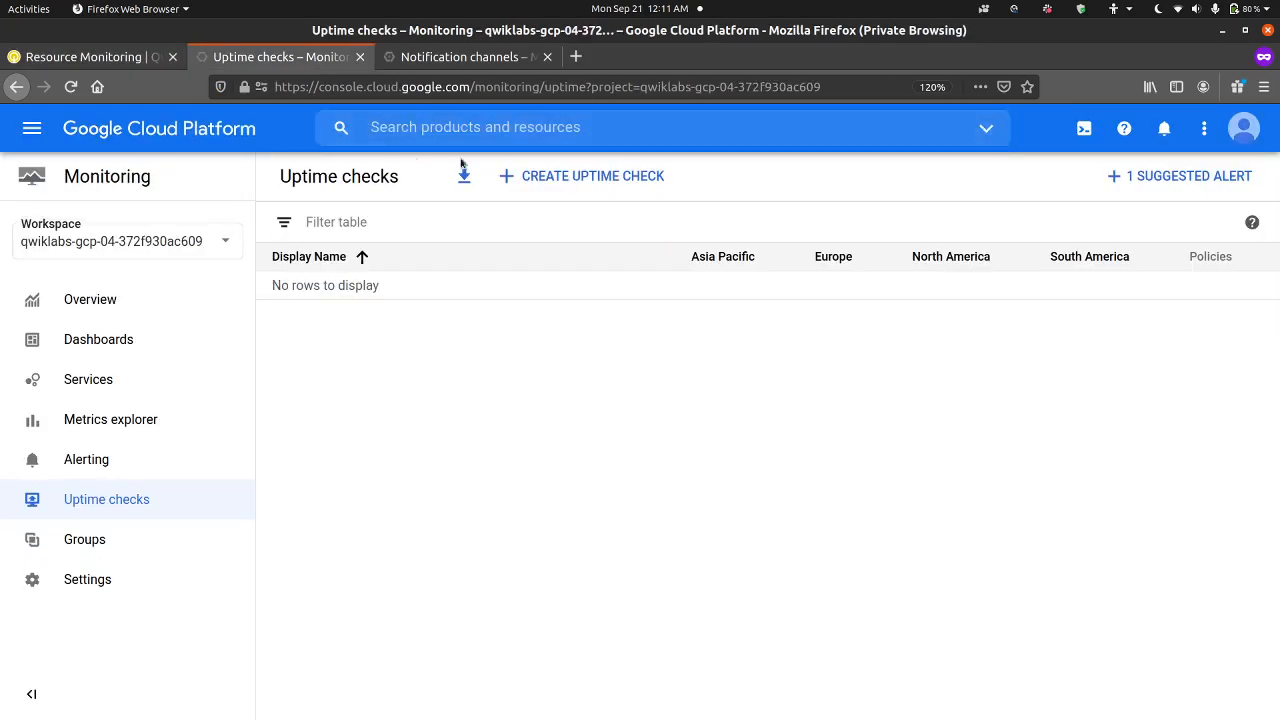
pyautogui.click(527, 180)
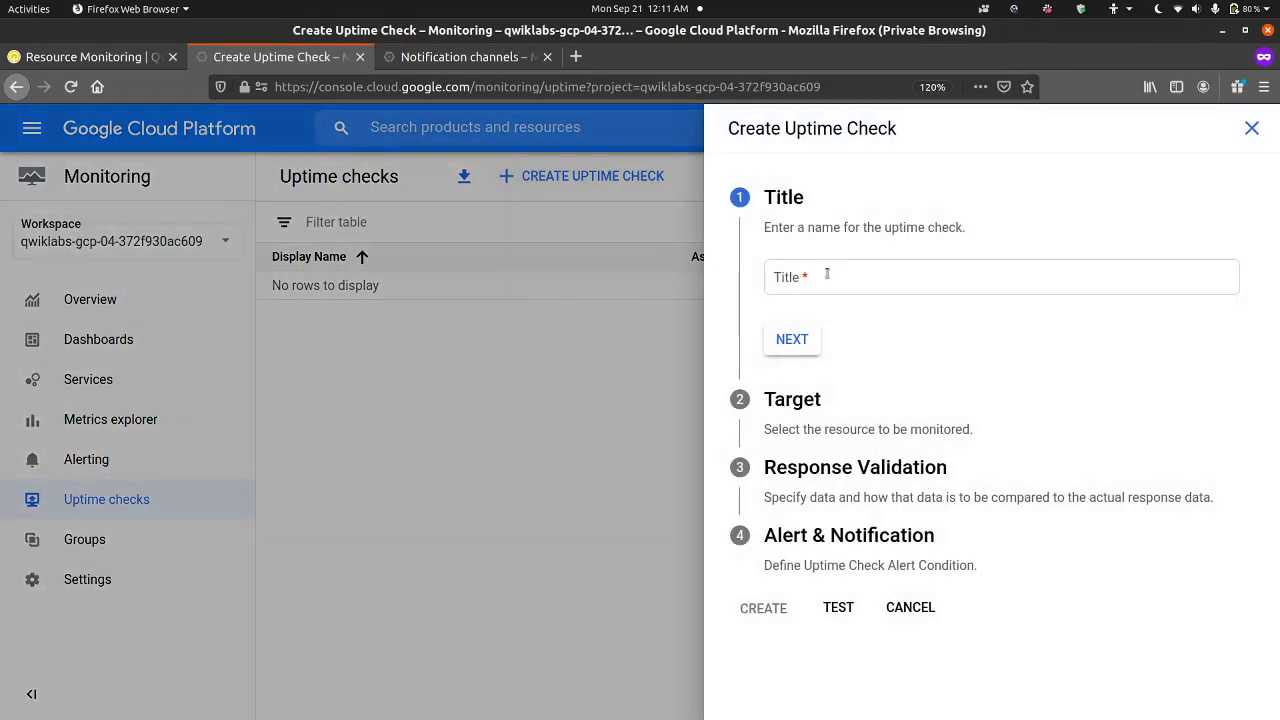
pyautogui.click(827, 275)
pyautogui.write('Ins')
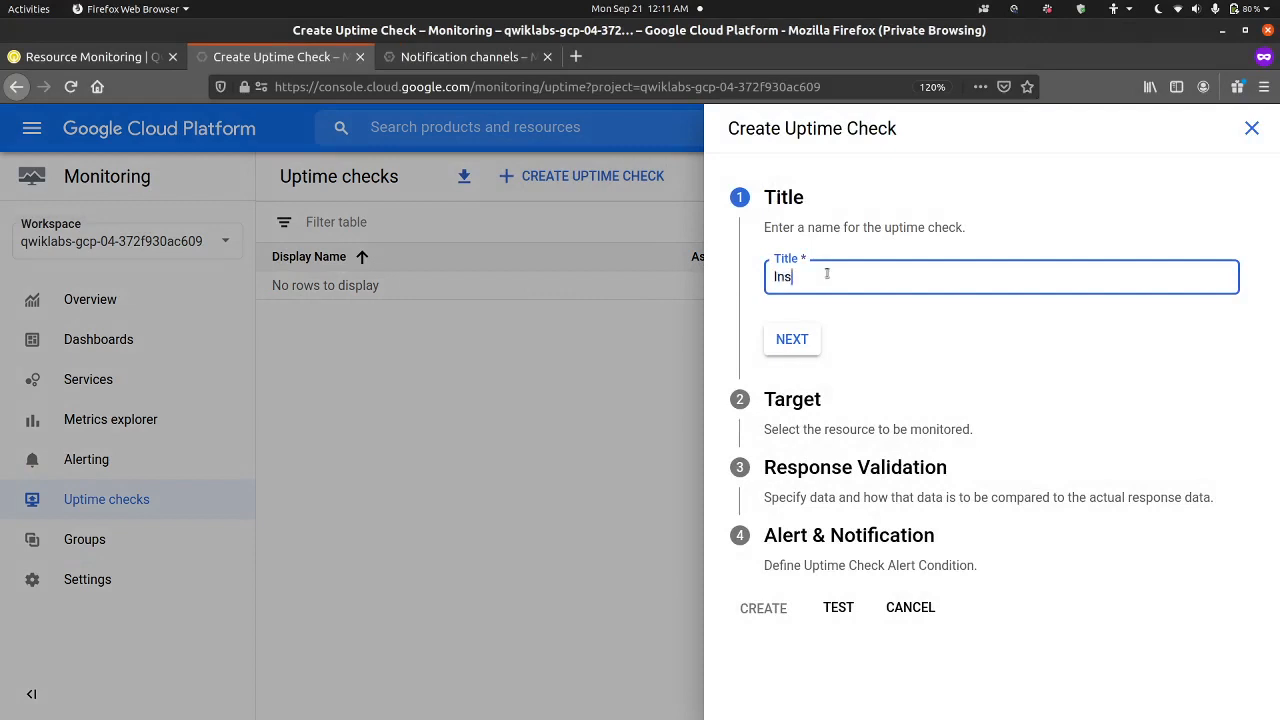
pyautogui.write('tance Upt')
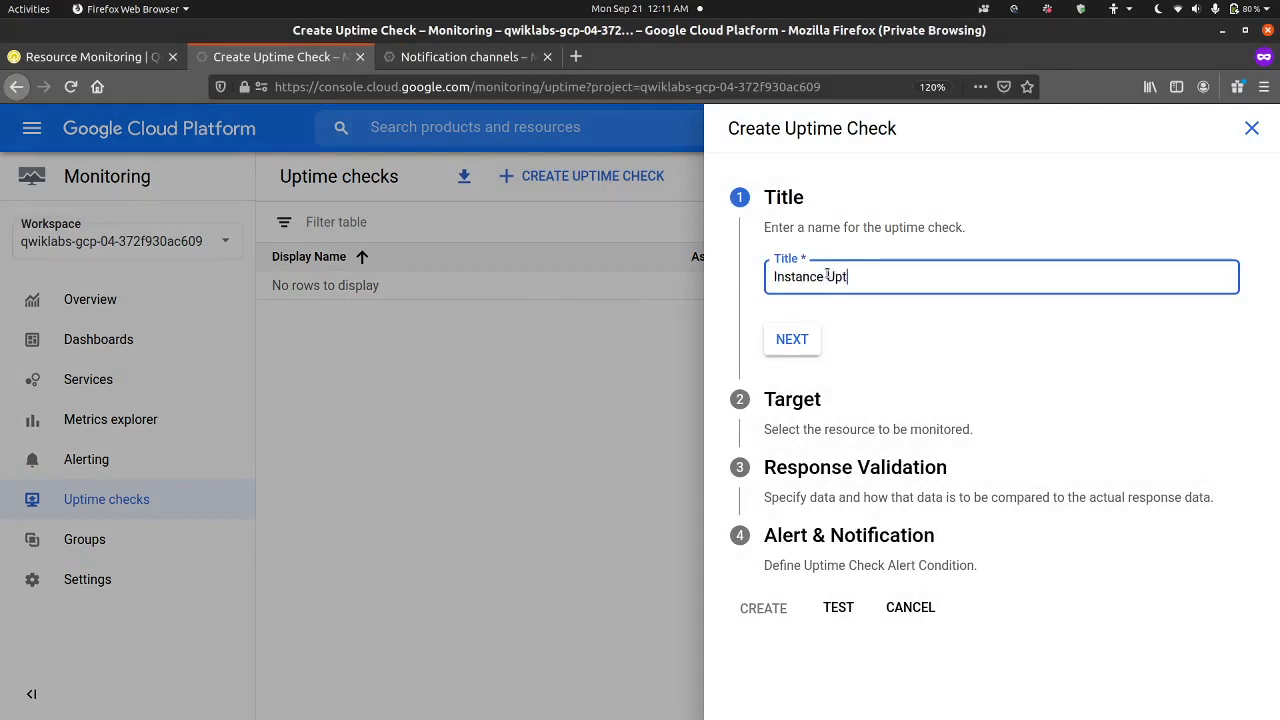
pyautogui.write('ime Check')
pyautogui.click(786, 338)
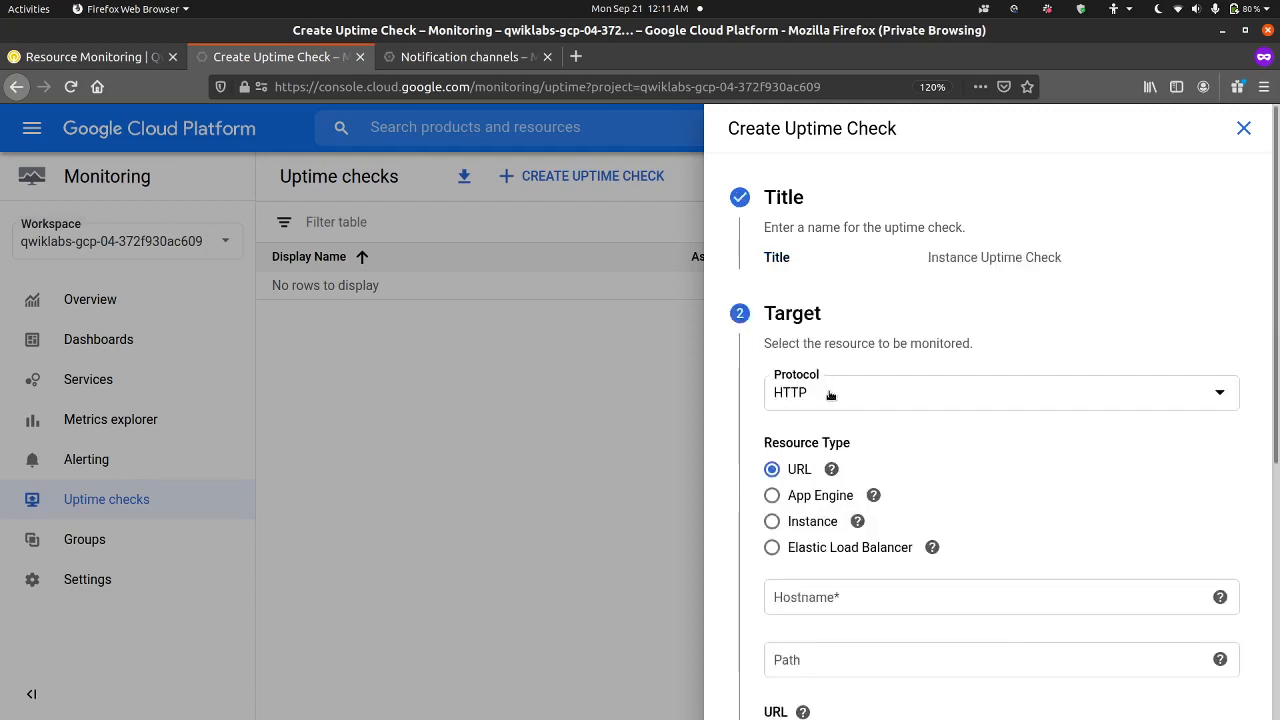
# Step: Target the VM instances group with resource type Instance, keeping the HTTP protocol, an empty path and the 1 minute check frequency
pyautogui.scroll(-2, 832, 397)
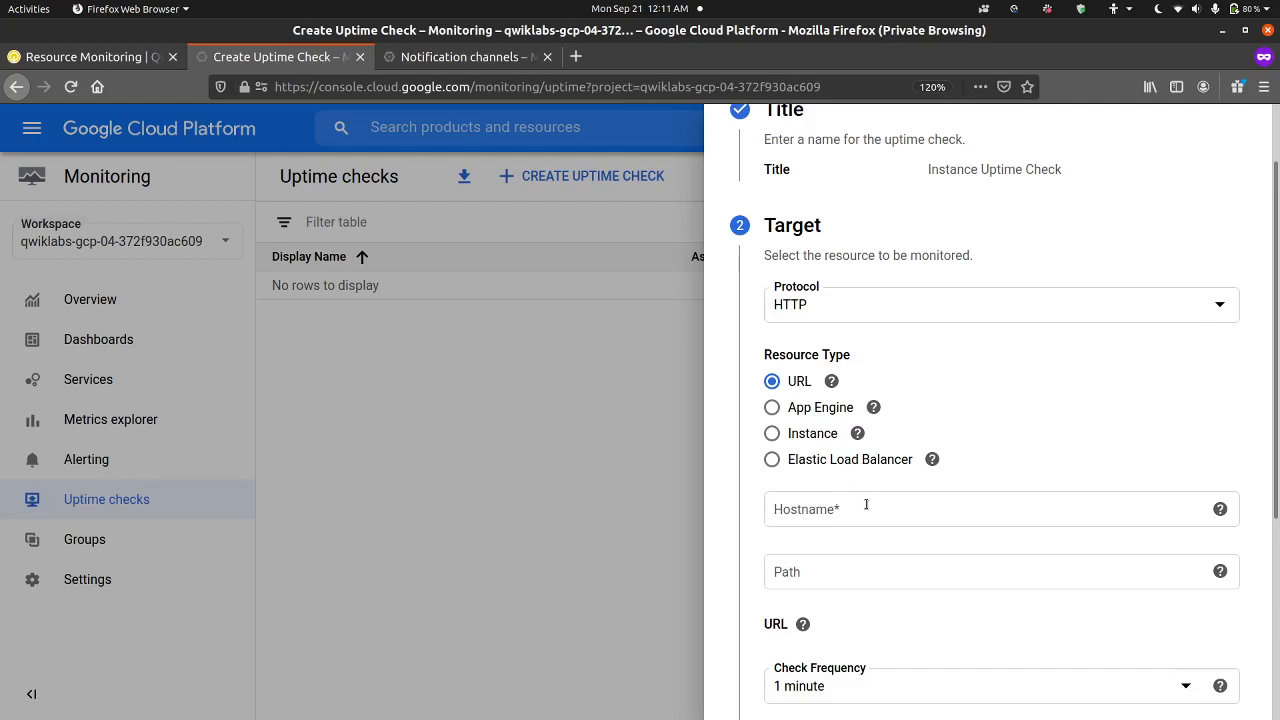
pyautogui.click(810, 432)
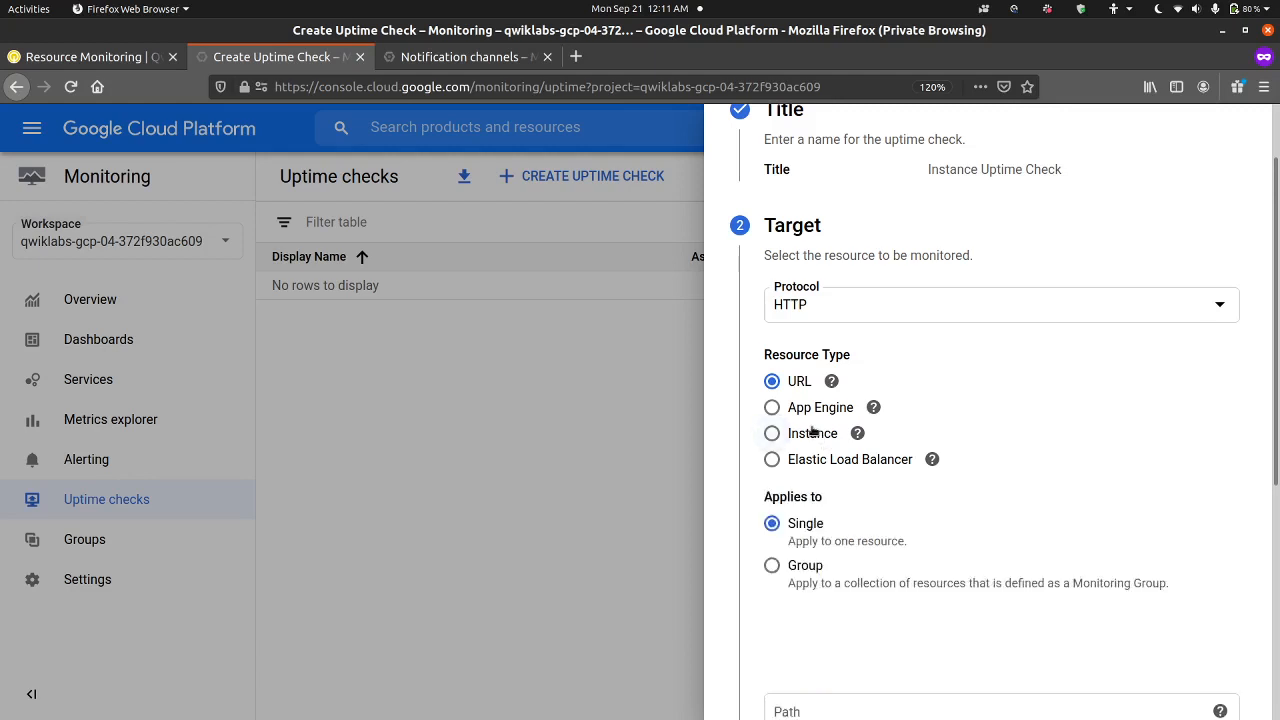
pyautogui.click(805, 568)
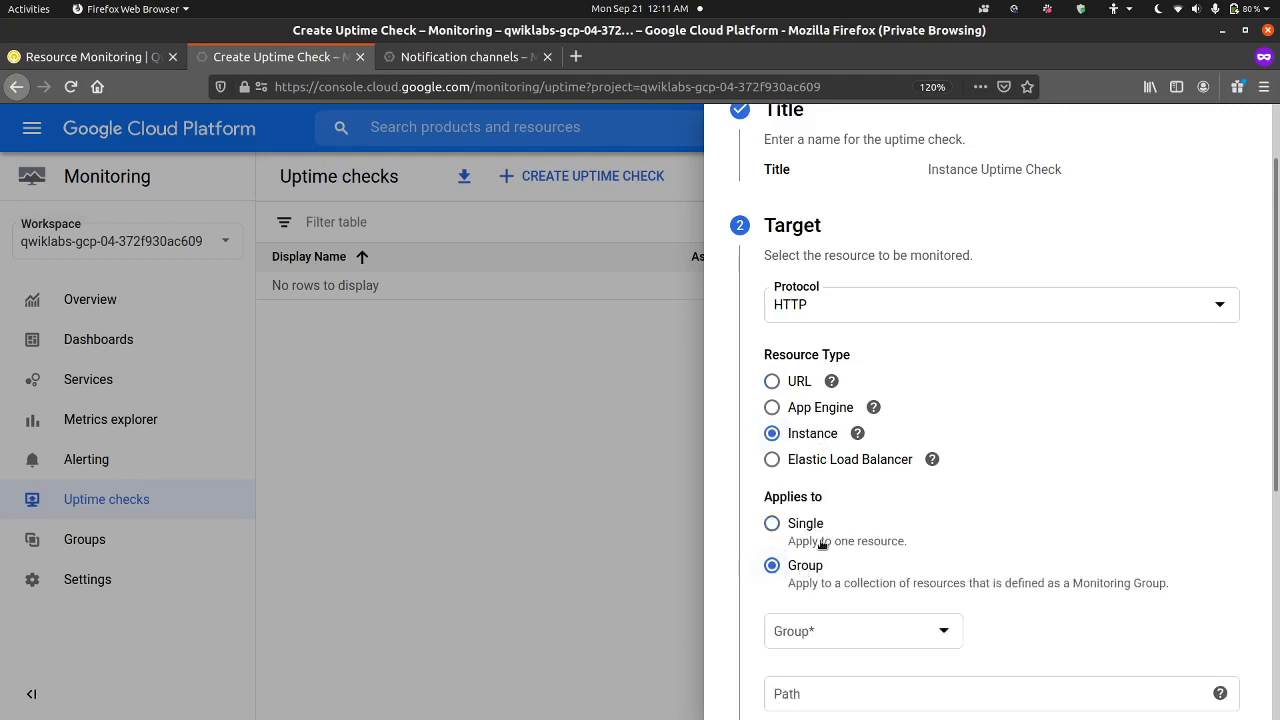
pyautogui.scroll(-1, 822, 543)
pyautogui.scroll(-5, 825, 535)
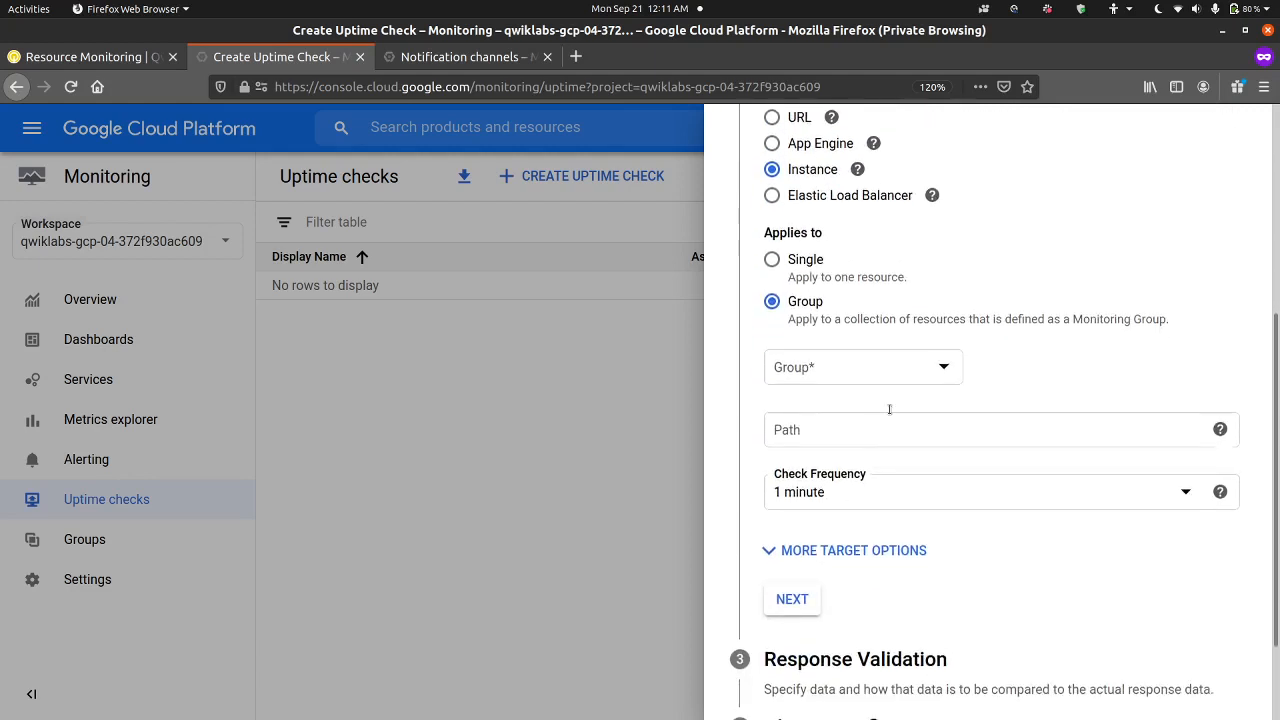
pyautogui.click(914, 360)
pyautogui.click(880, 392)
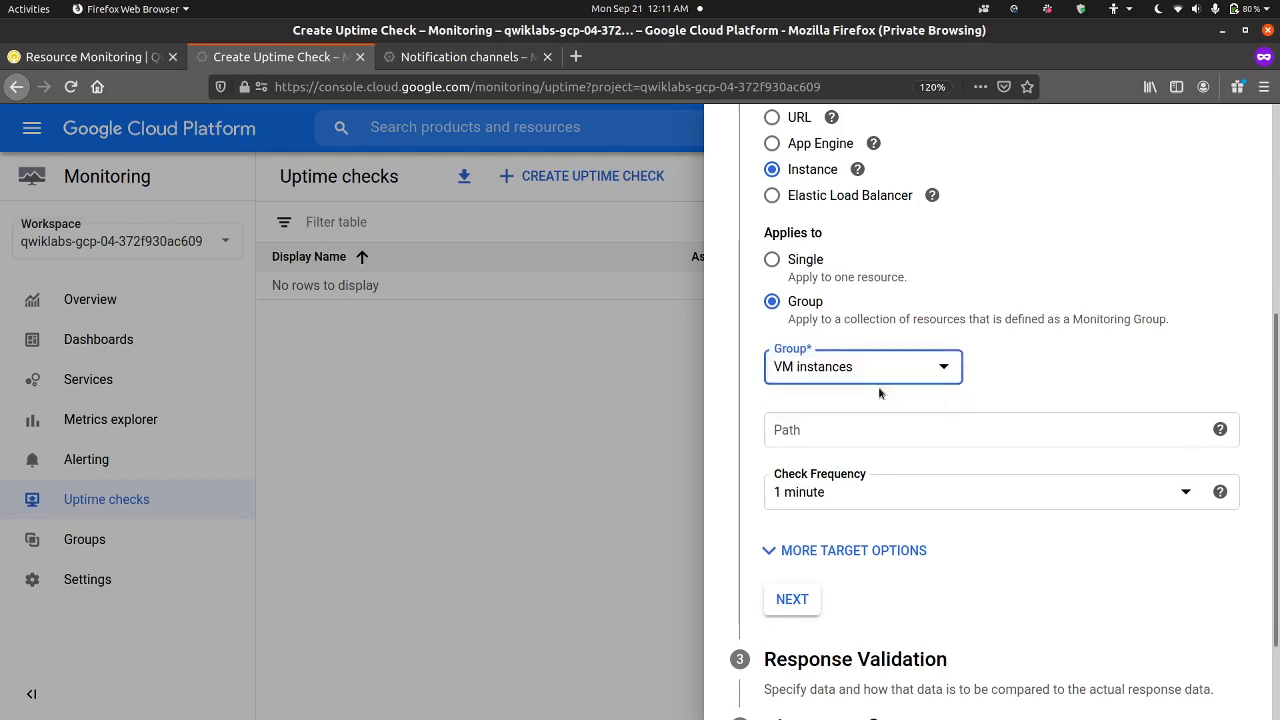
pyautogui.click(869, 433)
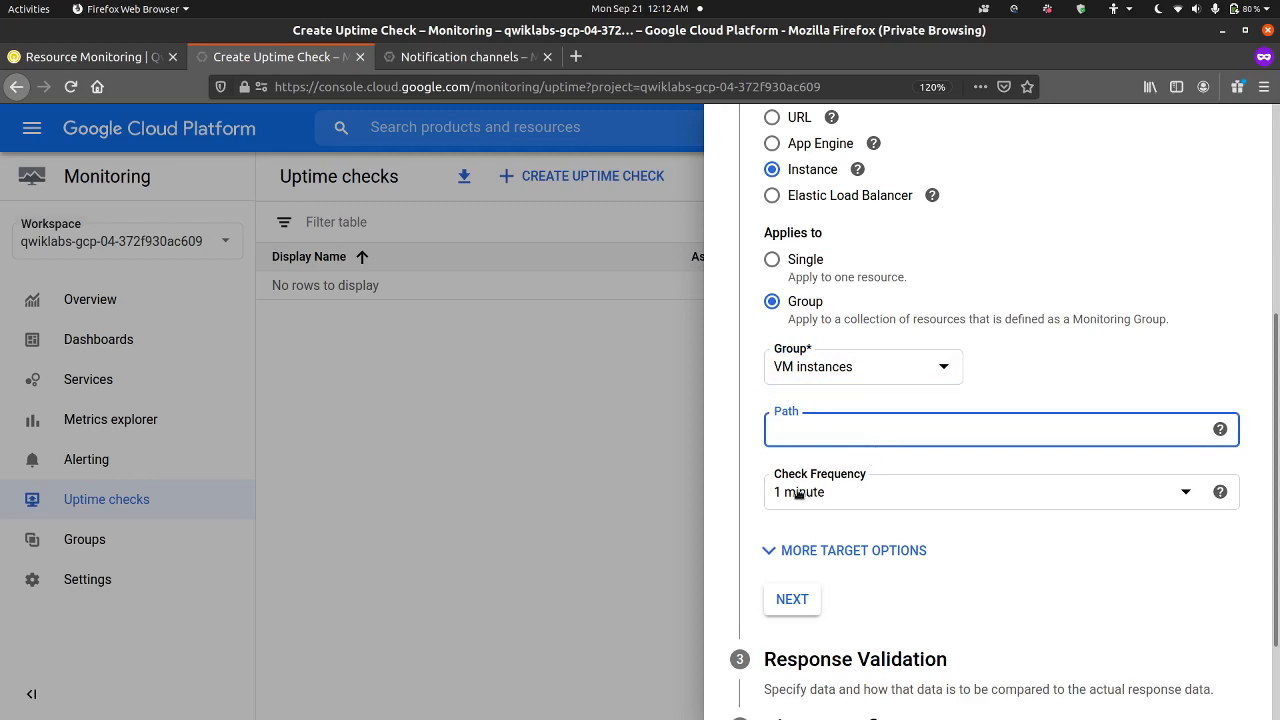
pyautogui.click(790, 602)
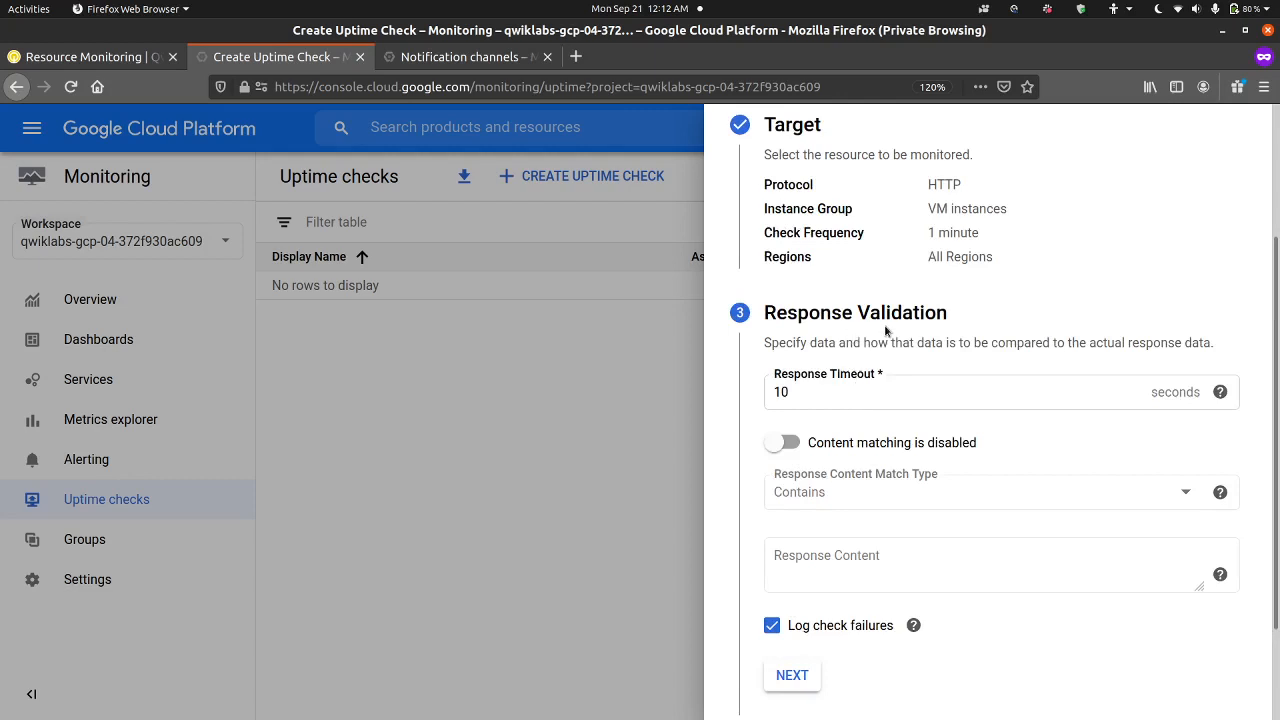
# Step: Consult the remaining lab instructions, accept the default response validation settings and turn off alert creation for the uptime check
pyautogui.click(111, 57)
pyautogui.scroll(-3, 404, 298)
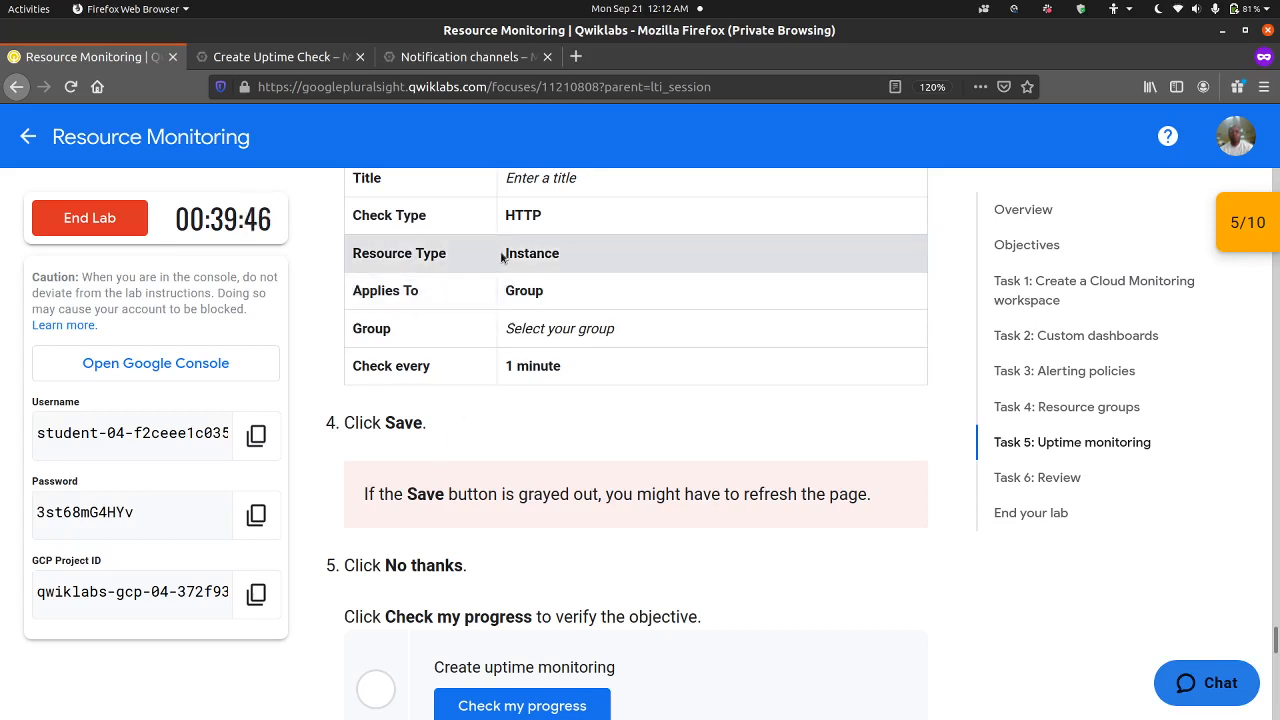
pyautogui.click(323, 64)
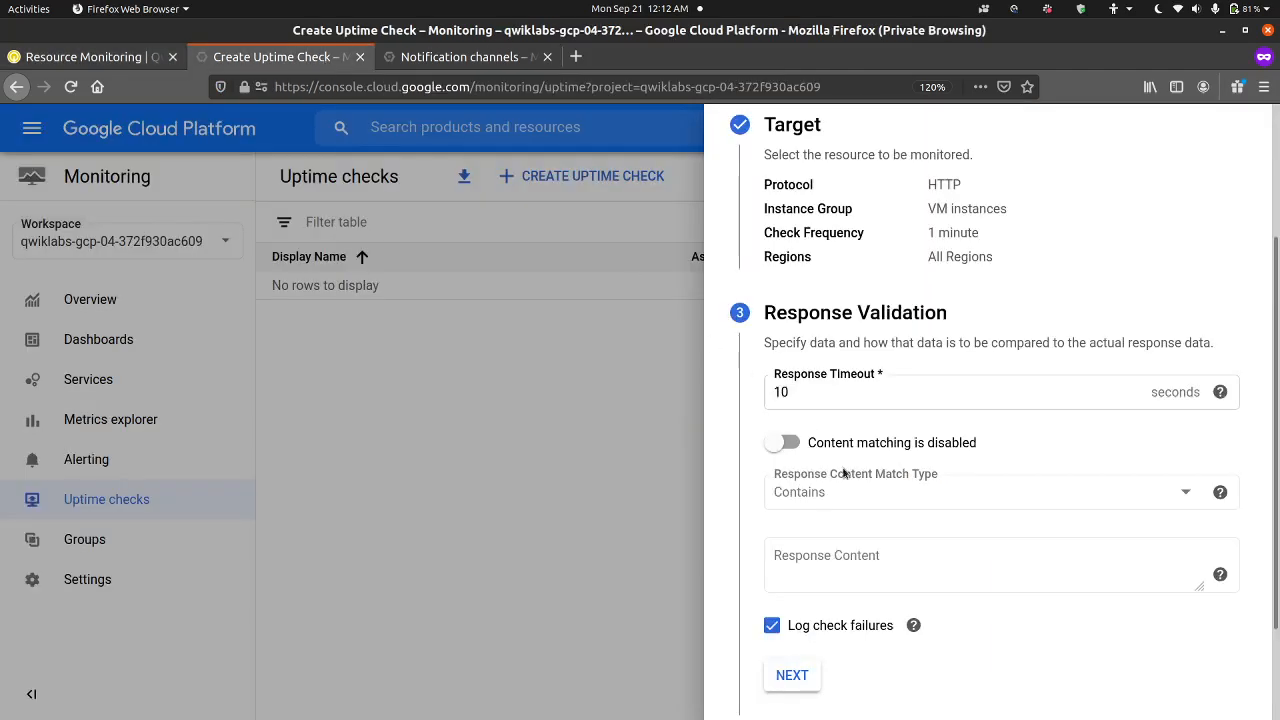
pyautogui.scroll(-1, 850, 430)
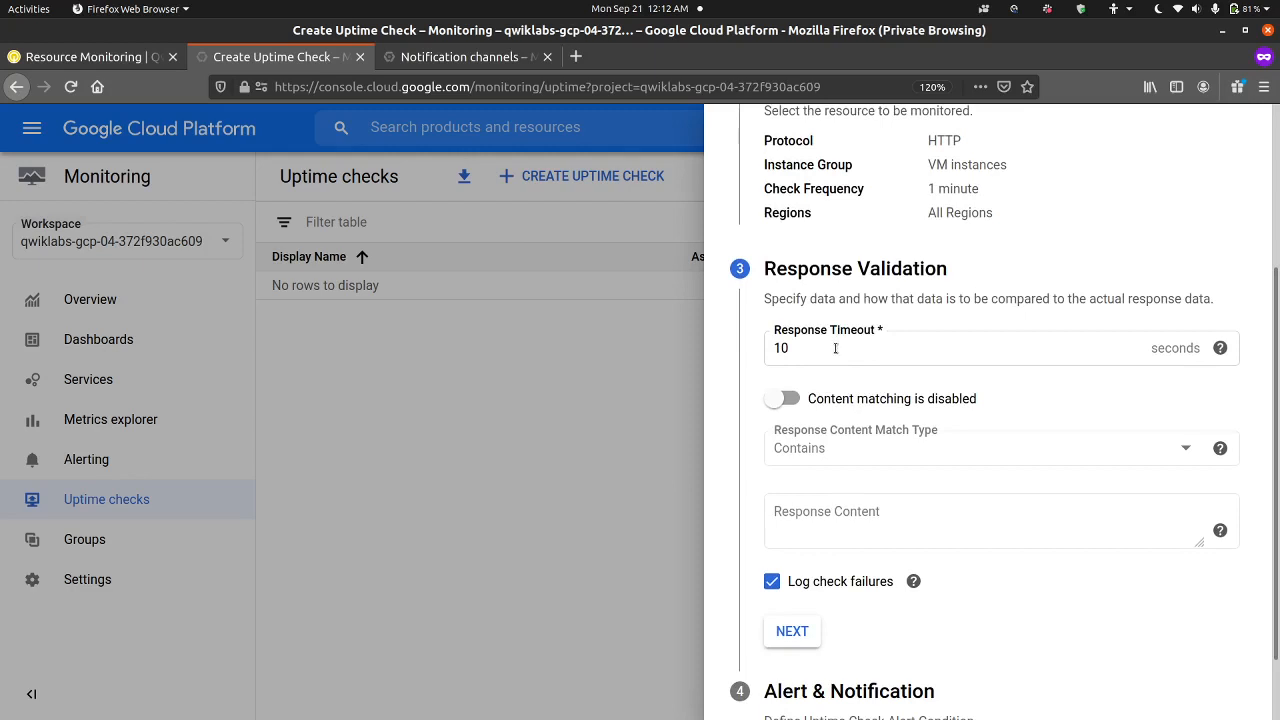
pyautogui.scroll(-2, 835, 348)
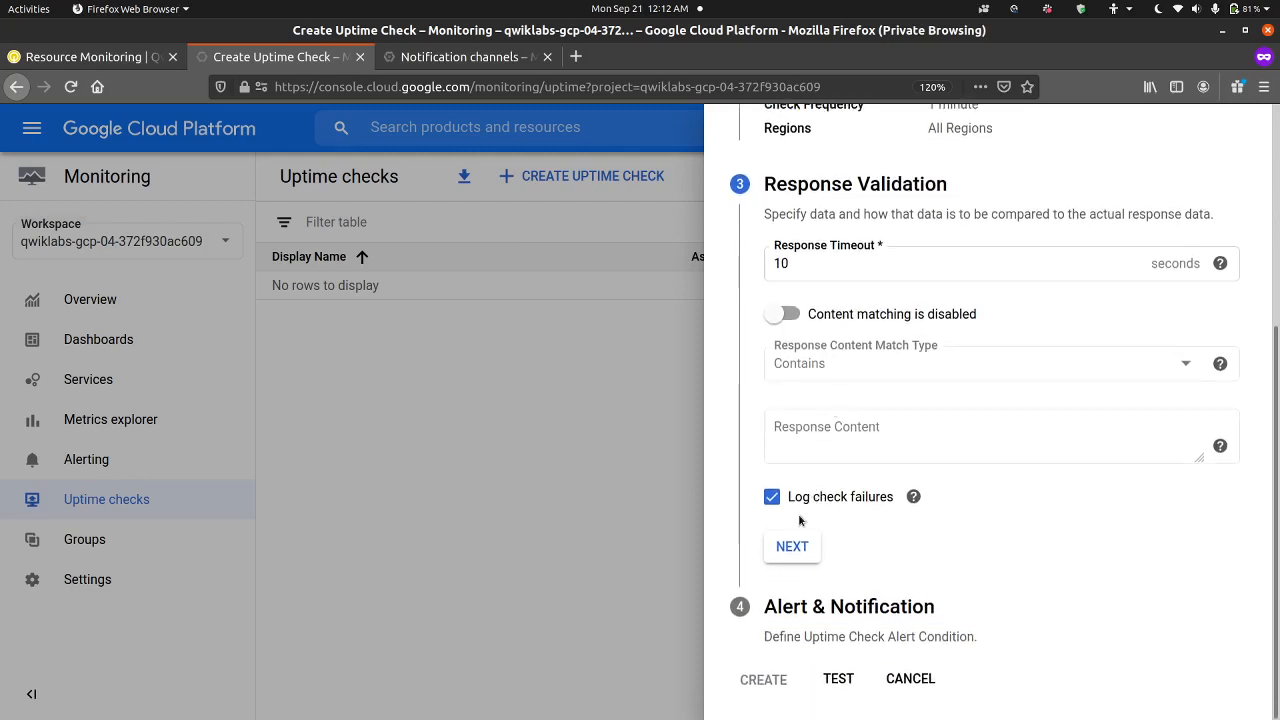
pyautogui.click(790, 543)
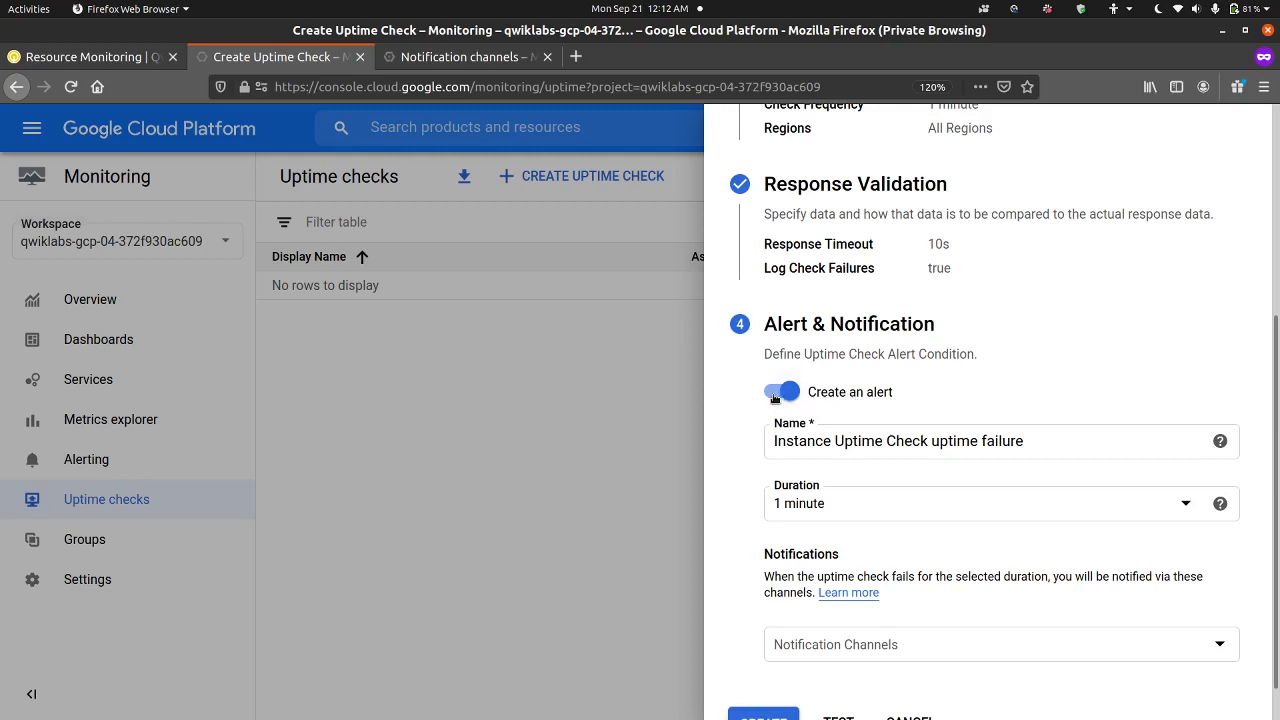
pyautogui.click(775, 393)
pyautogui.scroll(-1, 833, 473)
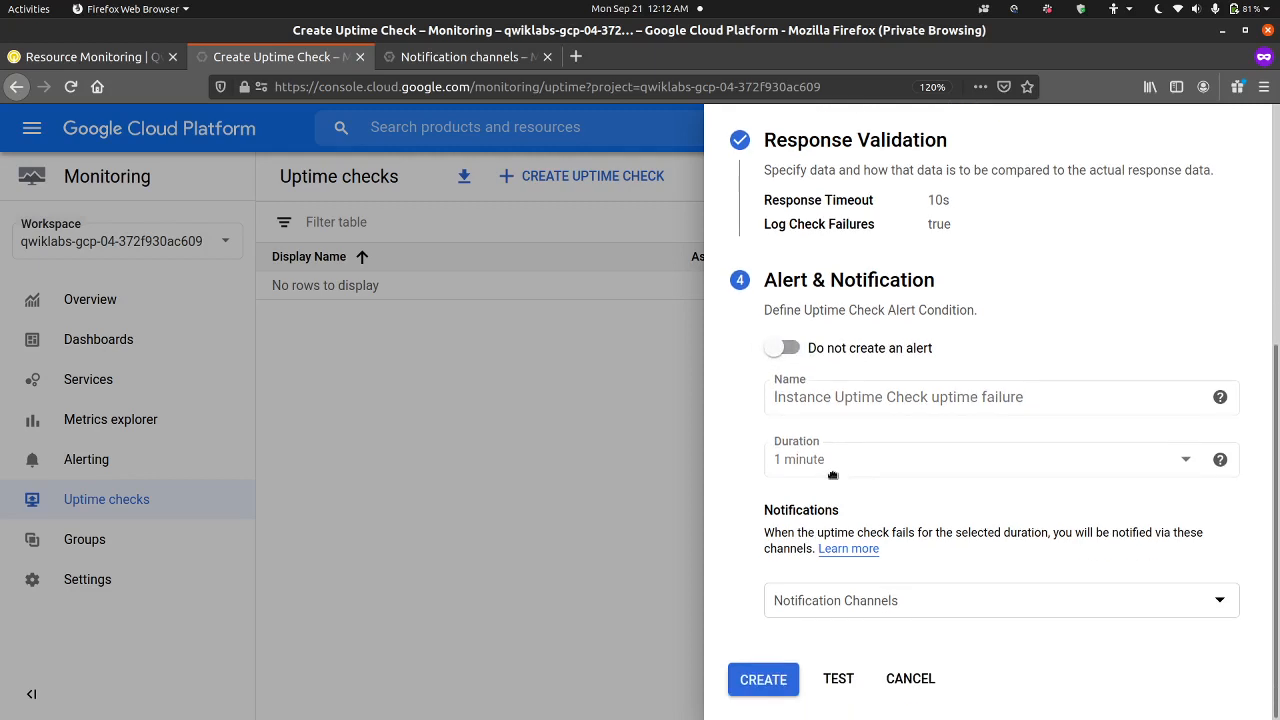
# Step: Test the configured uptime check and create it
pyautogui.click(843, 683)
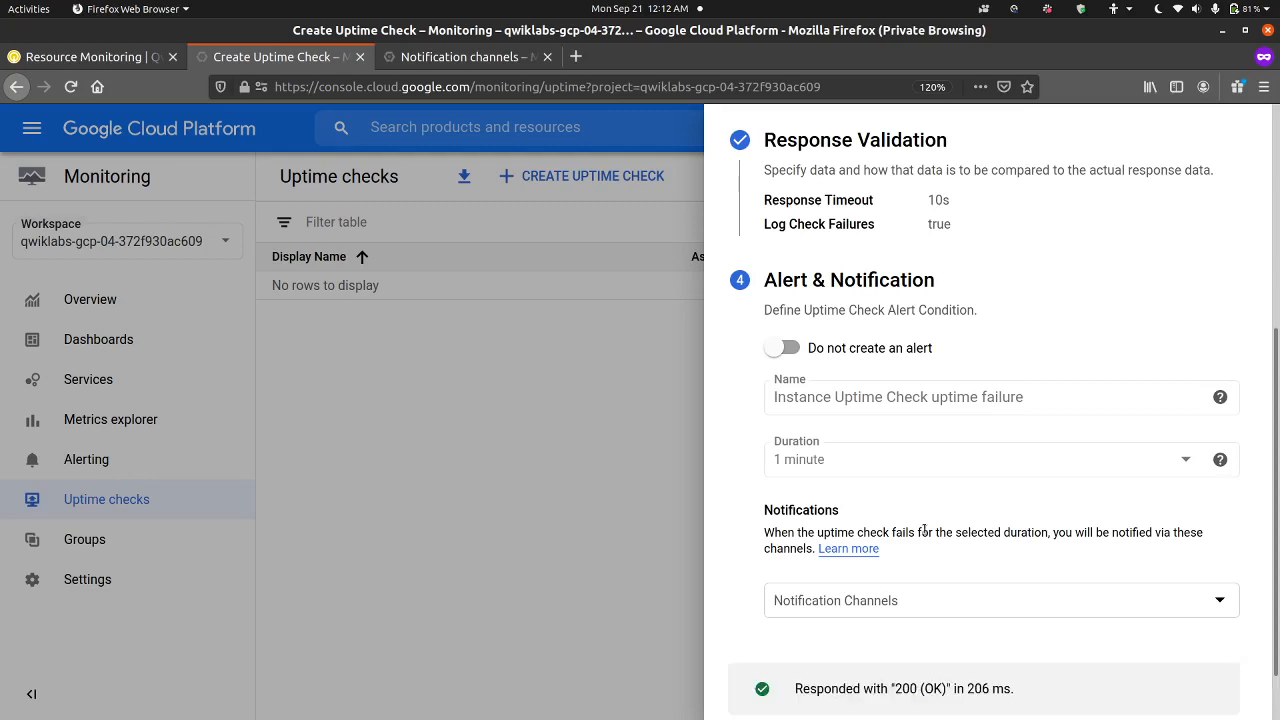
pyautogui.scroll(-1, 903, 570)
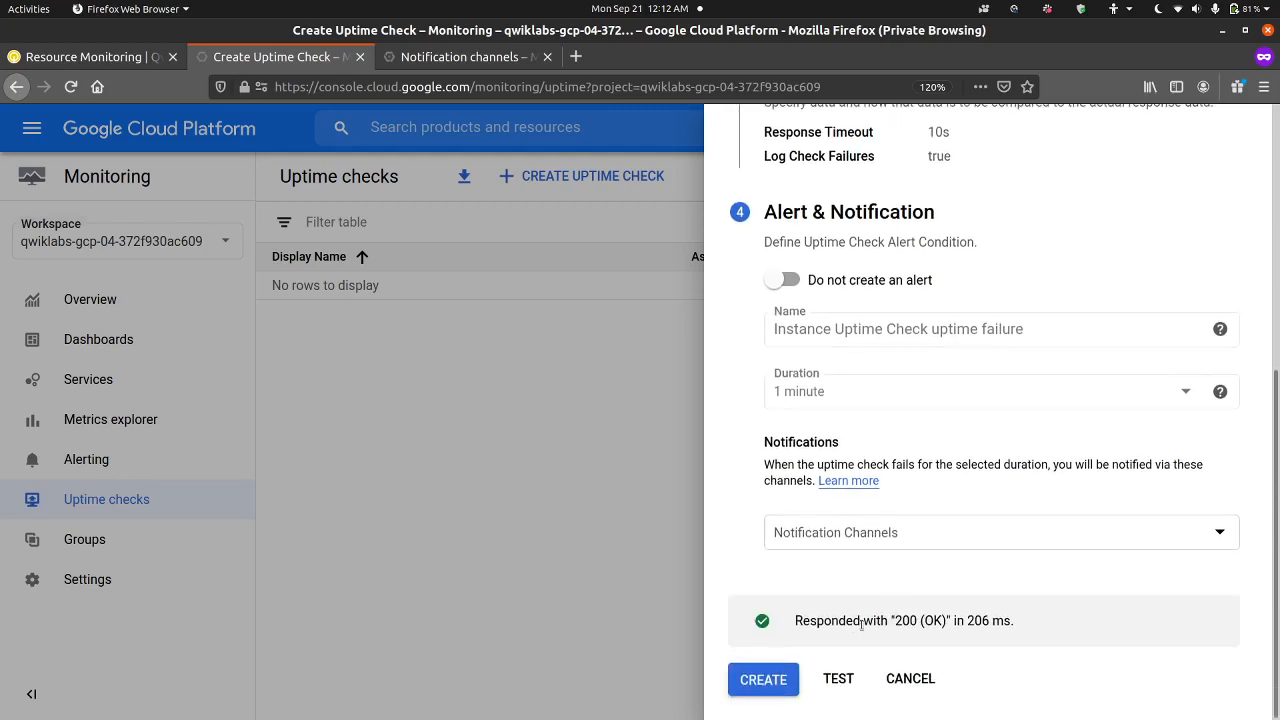
pyautogui.click(760, 682)
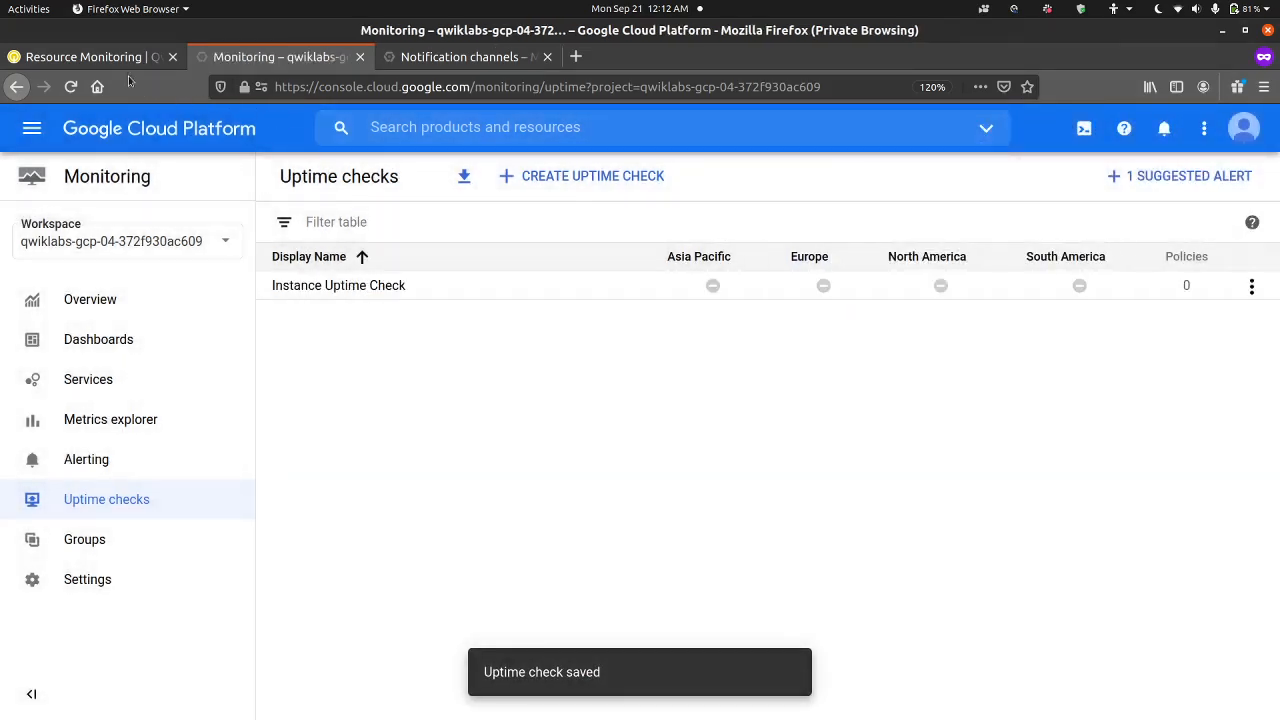
# Step: Verify the lab's "Create uptime monitoring" objective and look over the Task 6 review
pyautogui.click(124, 60)
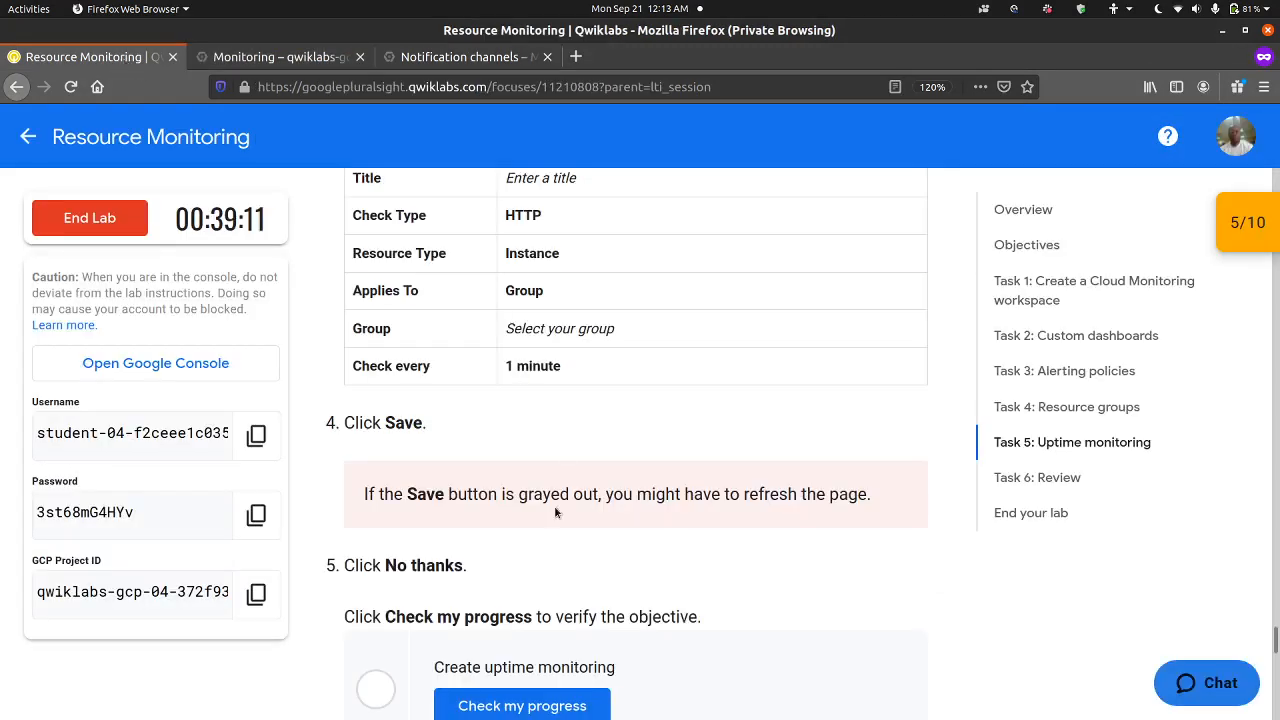
pyautogui.scroll(-2, 556, 512)
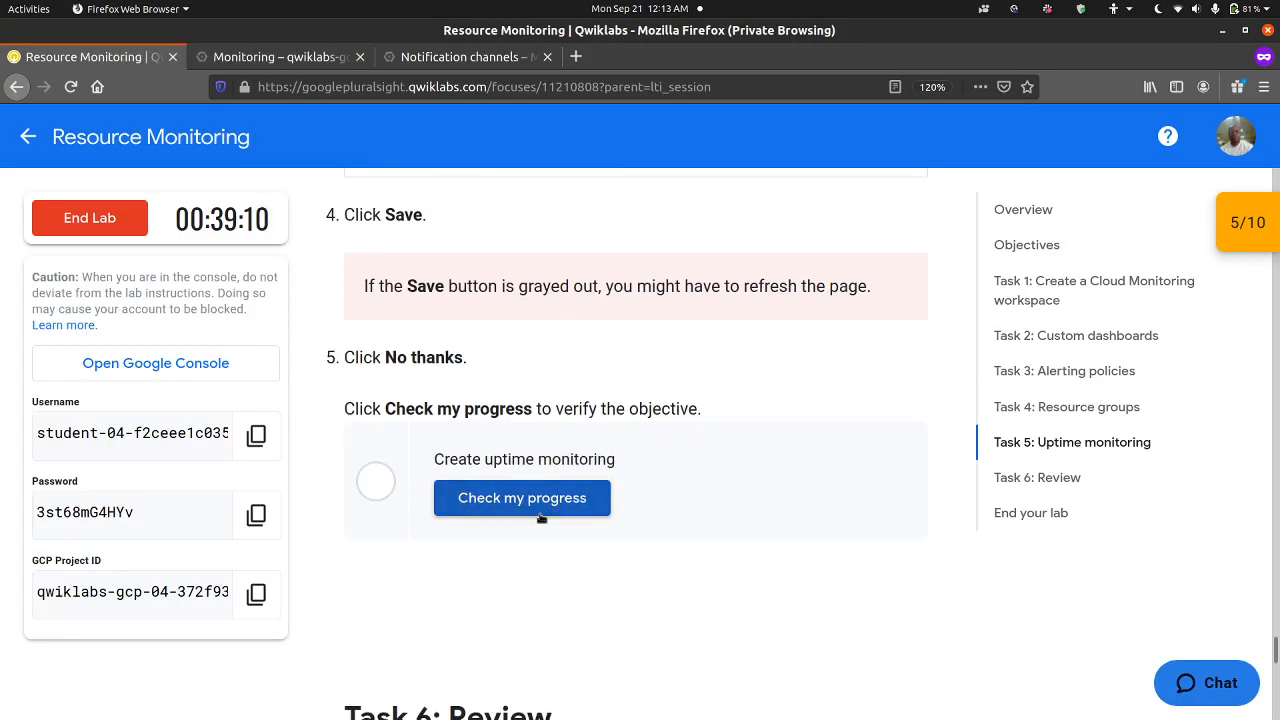
pyautogui.click(540, 515)
pyautogui.scroll(-3, 440, 568)
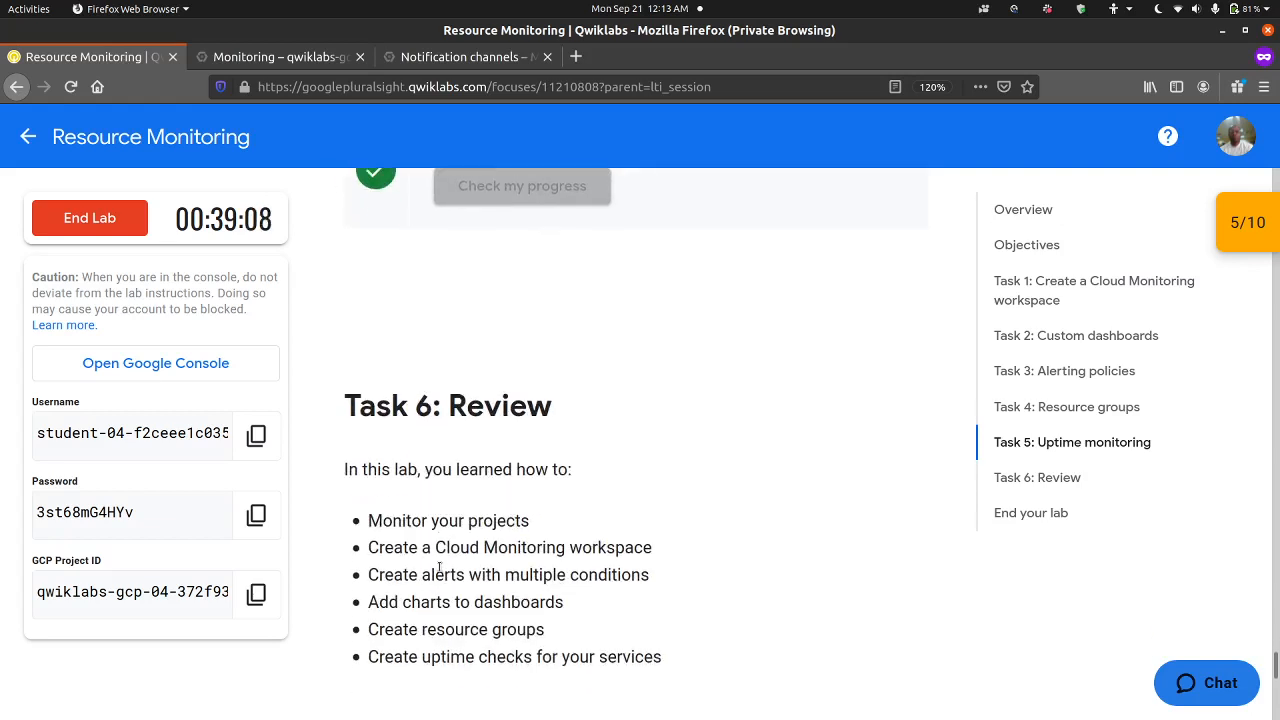
pyautogui.scroll(2, 476, 455)
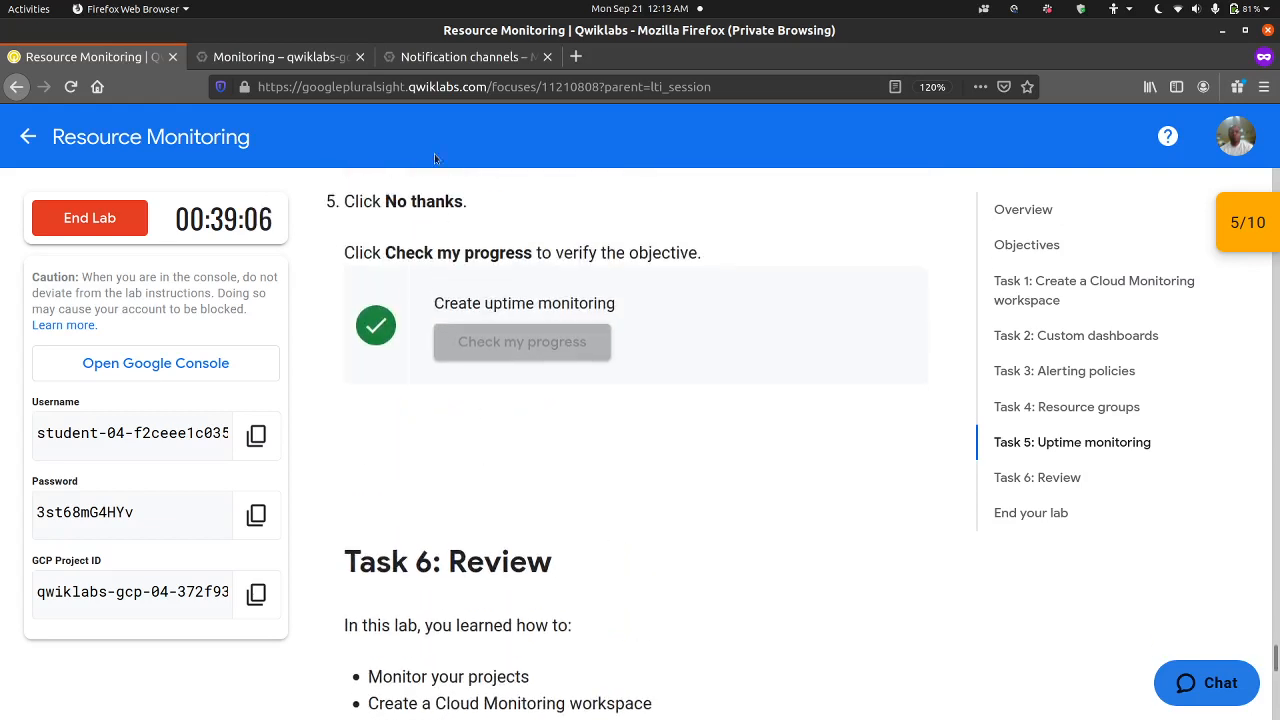
# Step: Reload the Uptime checks page to check the regional status of Instance Uptime Check, and close the Notification channels page
pyautogui.click(301, 56)
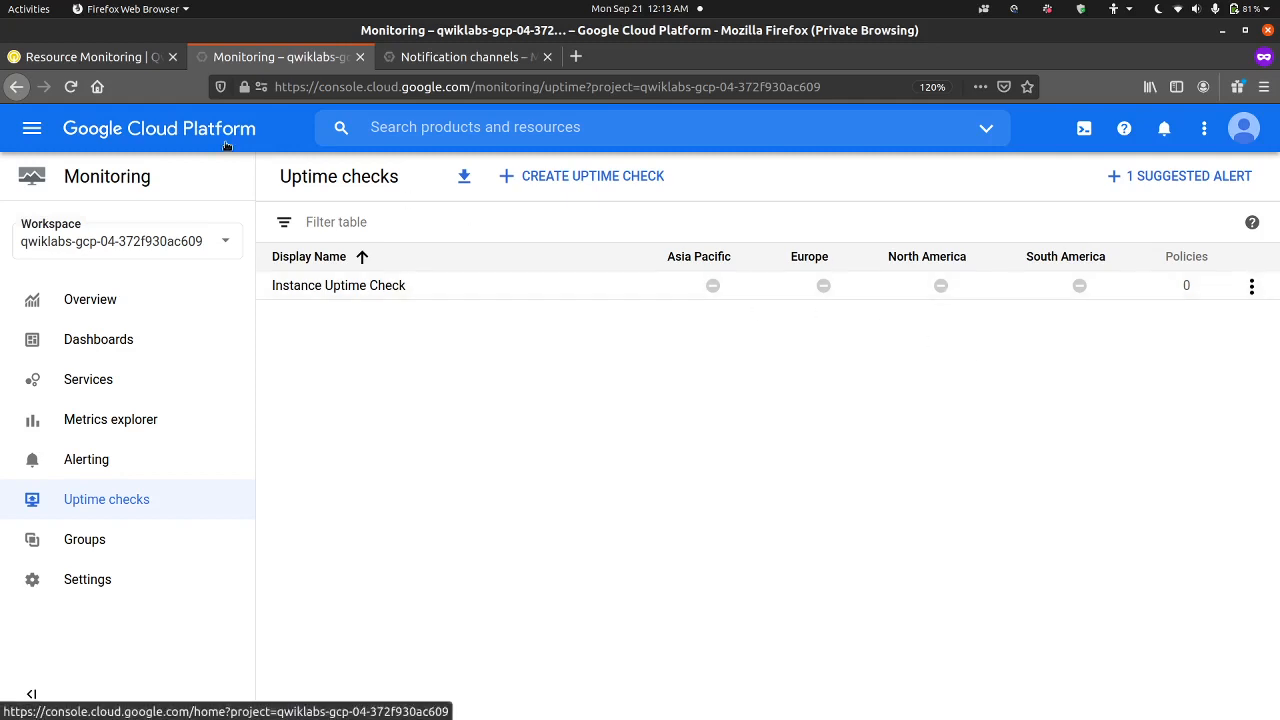
pyautogui.click(71, 88)
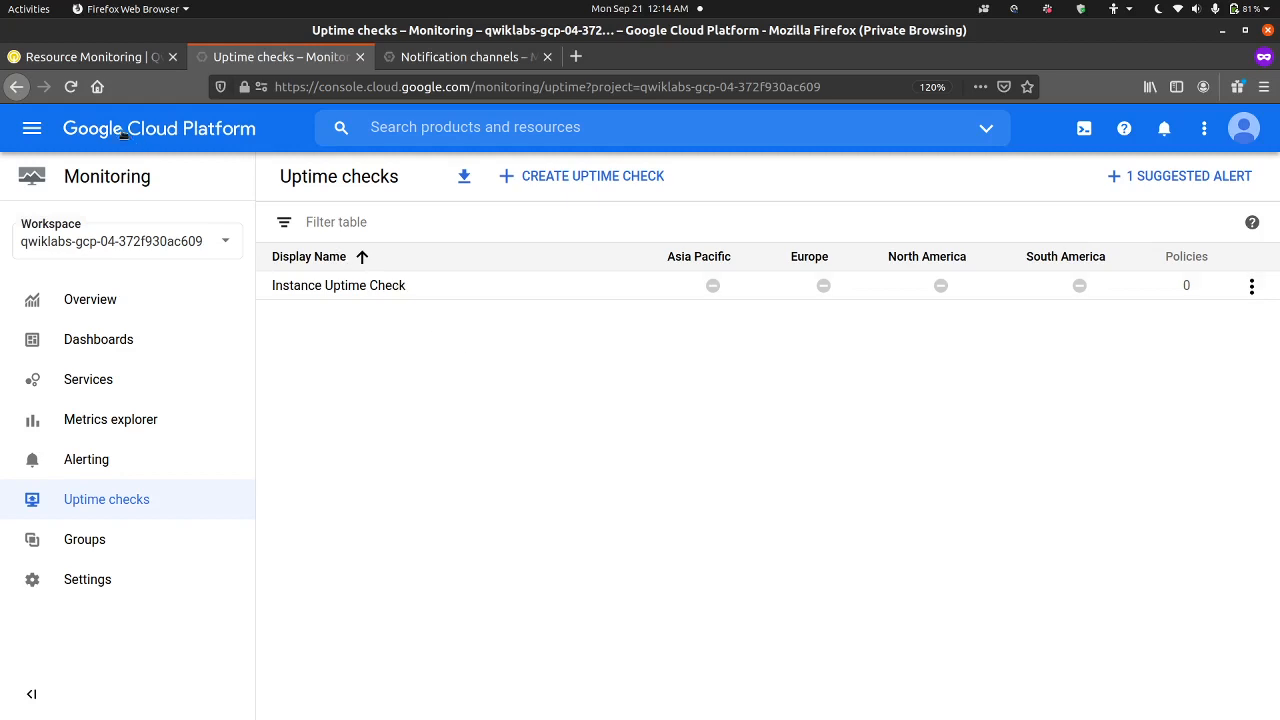
pyautogui.click(70, 87)
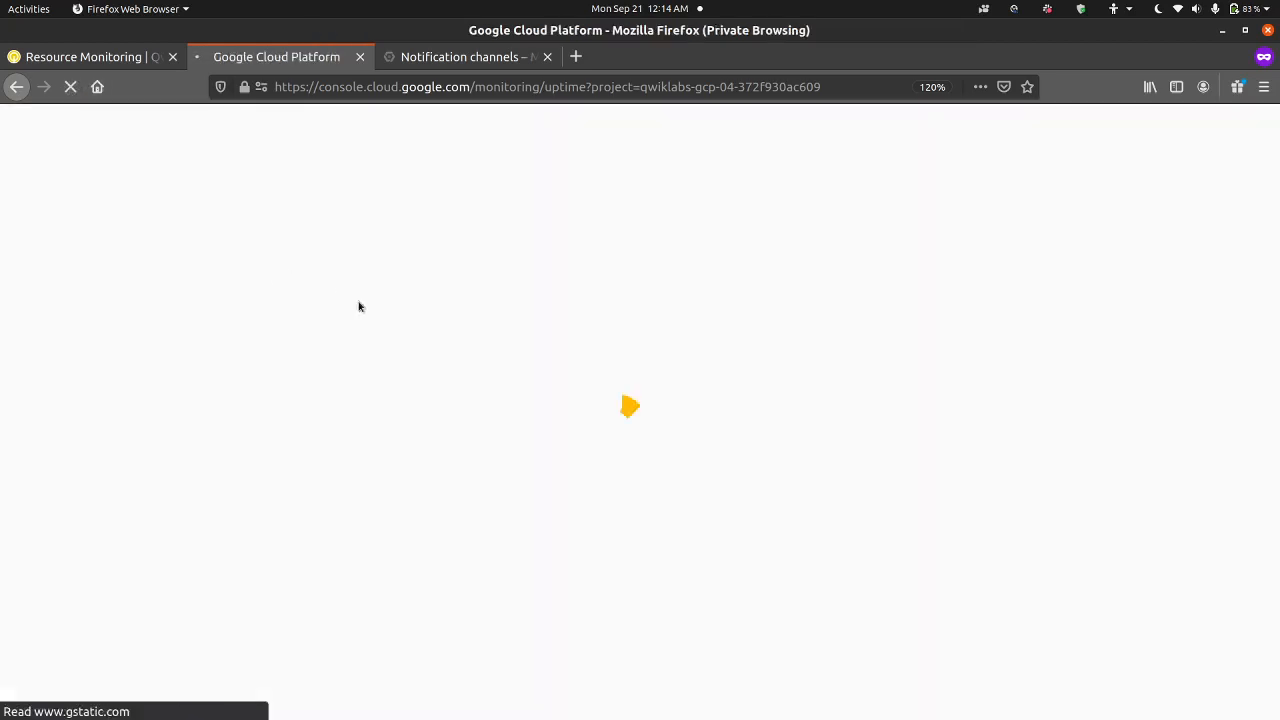
pyautogui.click(547, 57)
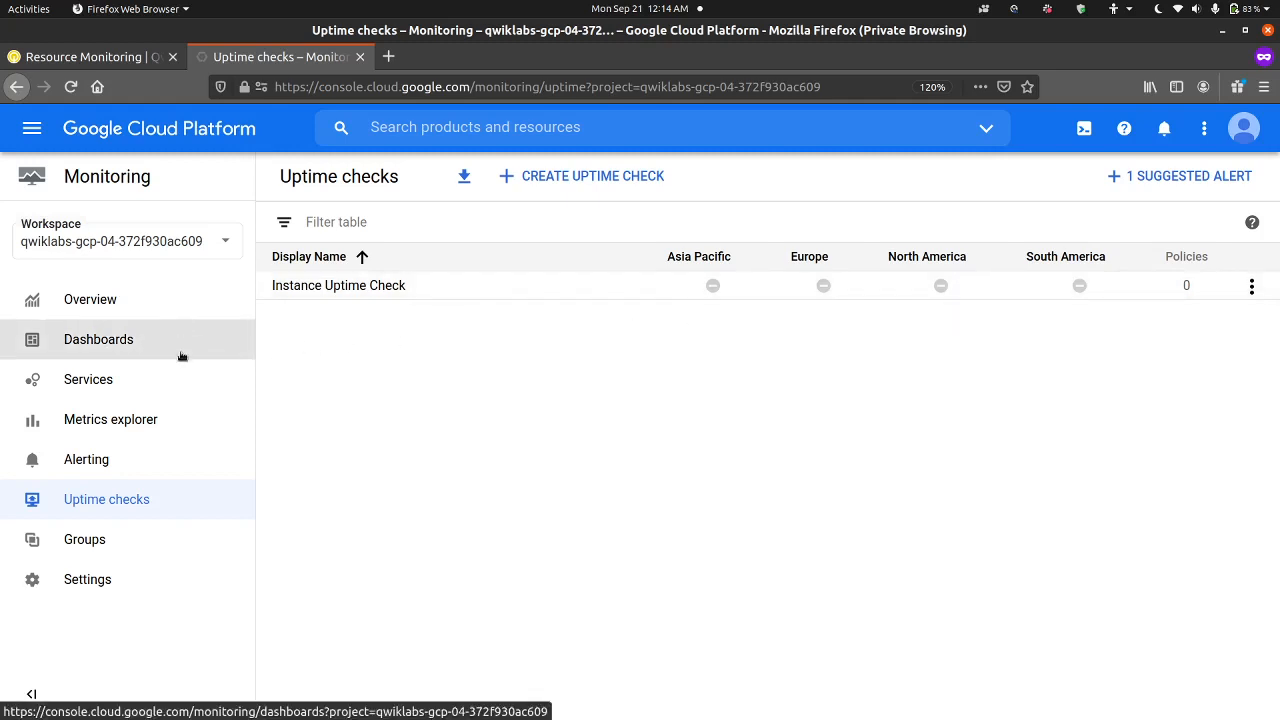
# Step: Review the summary, incidents, policies and events on the Alerting page
pyautogui.click(181, 467)
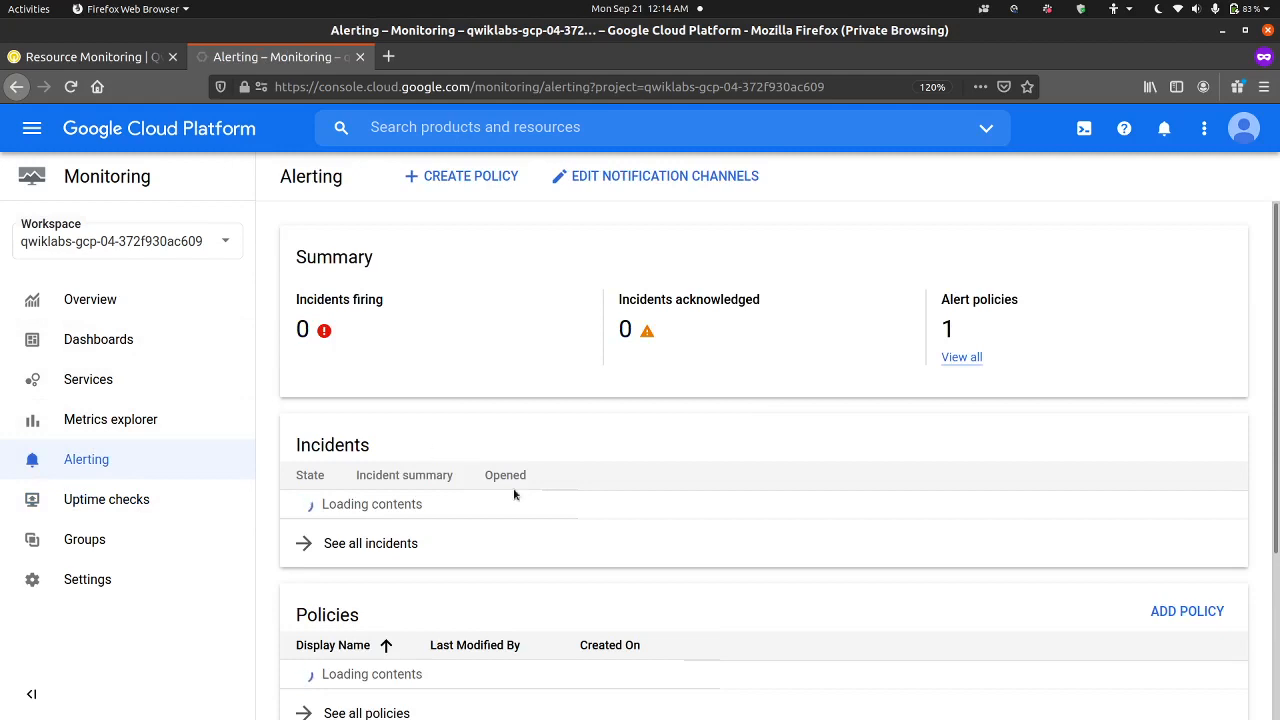
pyautogui.scroll(-4, 515, 494)
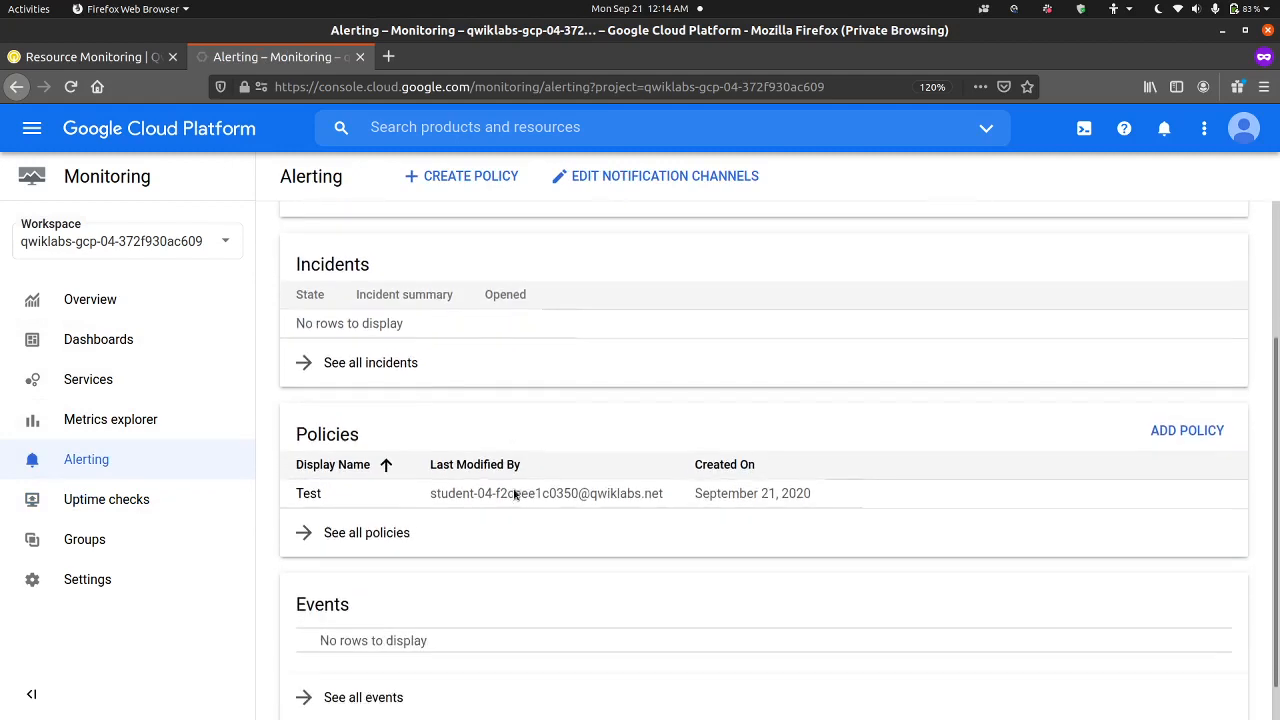
pyautogui.scroll(4, 515, 494)
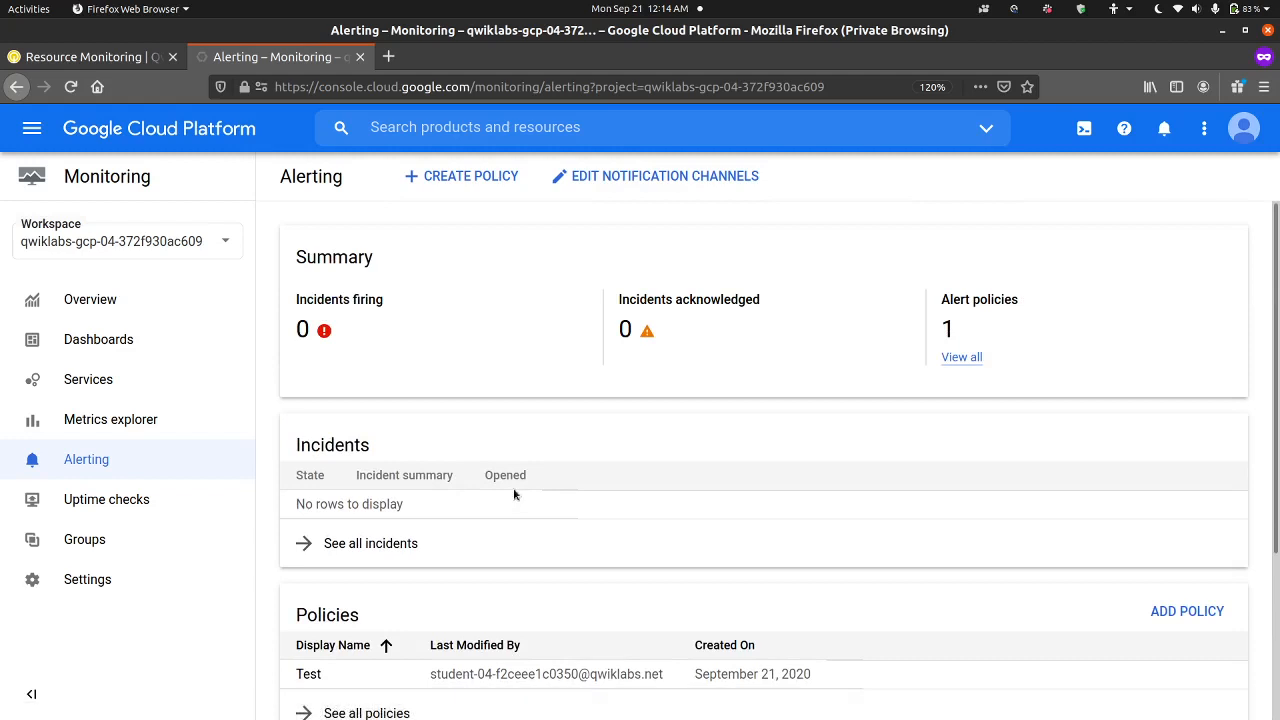
pyautogui.scroll(-3, 515, 494)
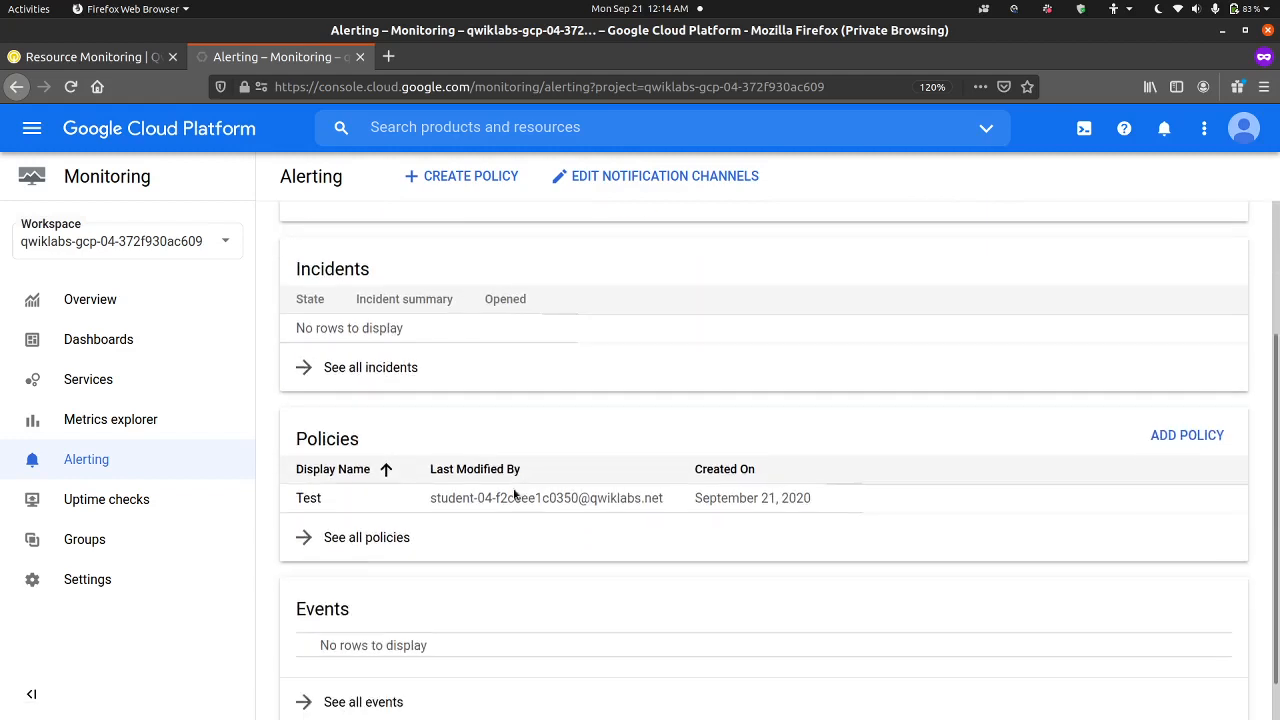
# Step: Return to the Uptime checks page and refresh it to check Instance Uptime Check's status in each region
pyautogui.click(164, 512)
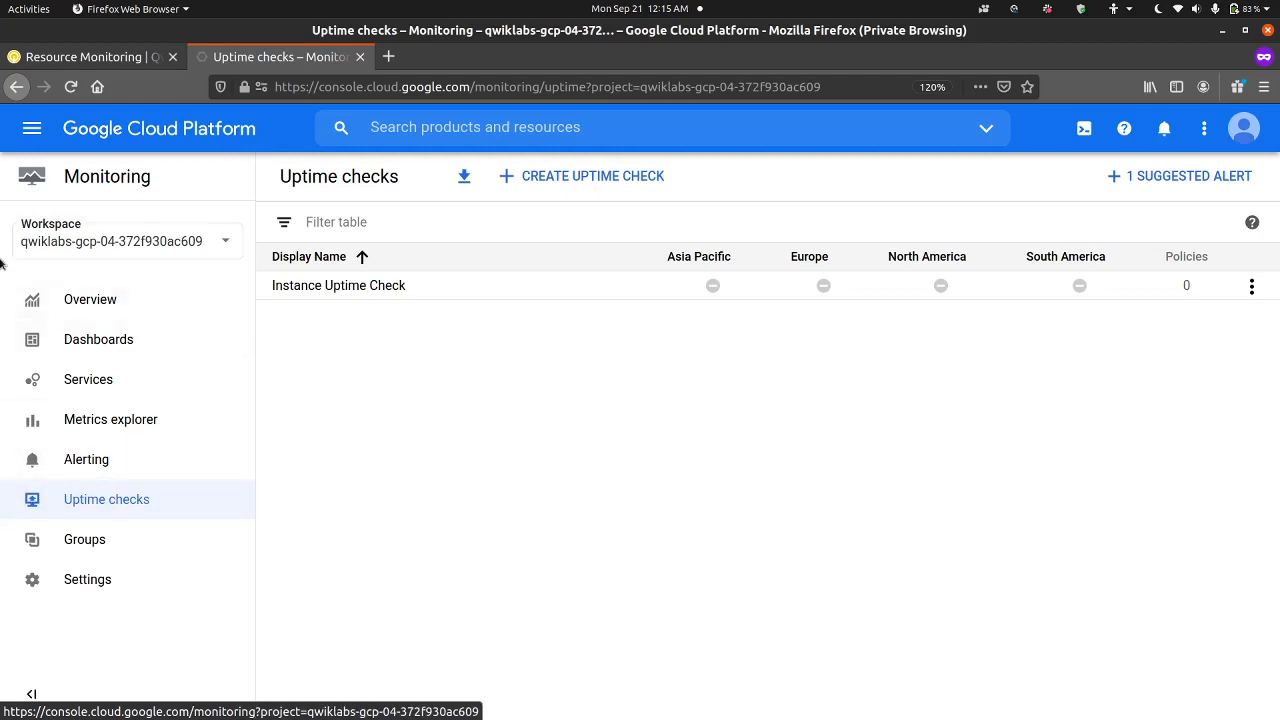
pyautogui.click(70, 87)
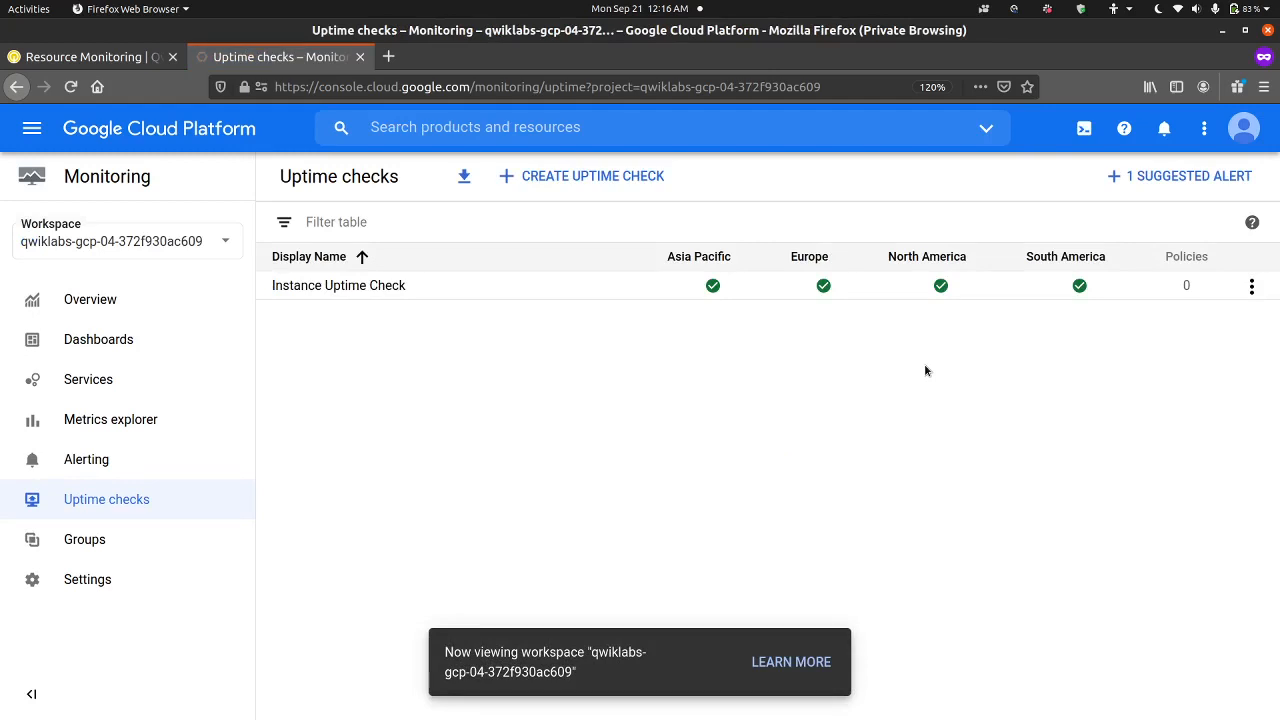
pyautogui.moveTo(714, 285)
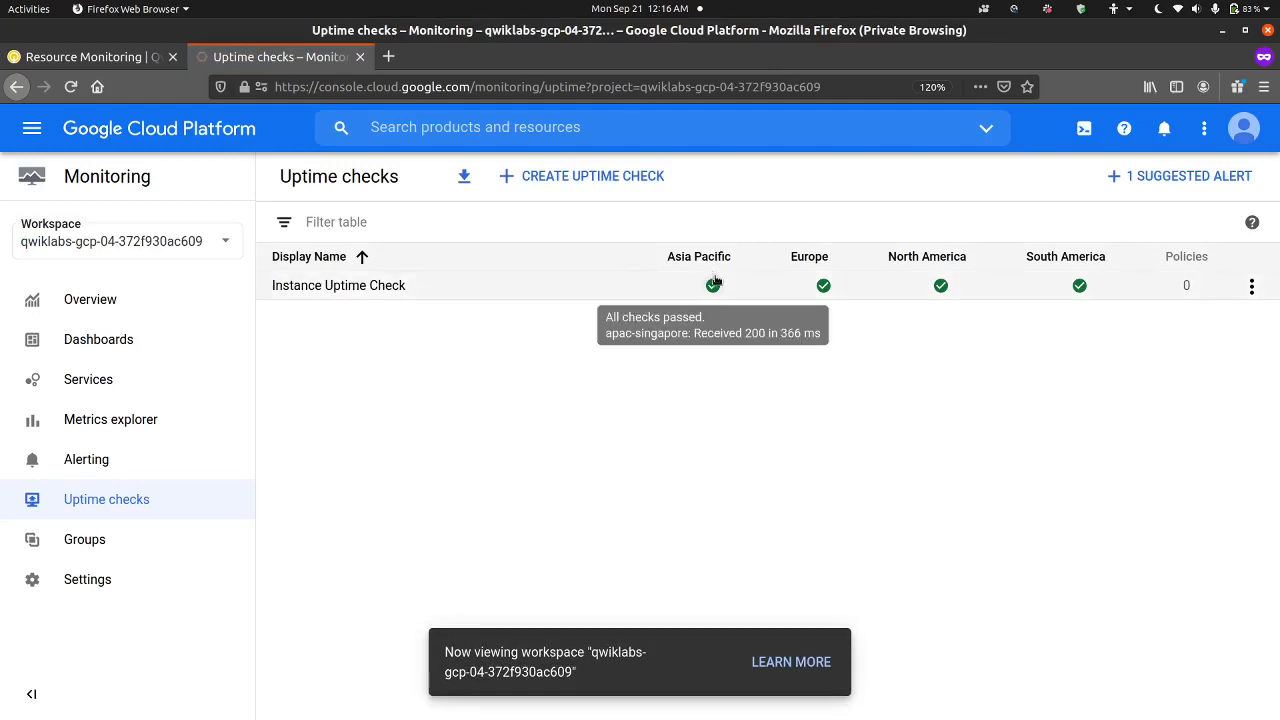
# Step: Review Instance Uptime Check's uptime, latency charts, regional status and configuration, and close the console page
pyautogui.click(336, 285)
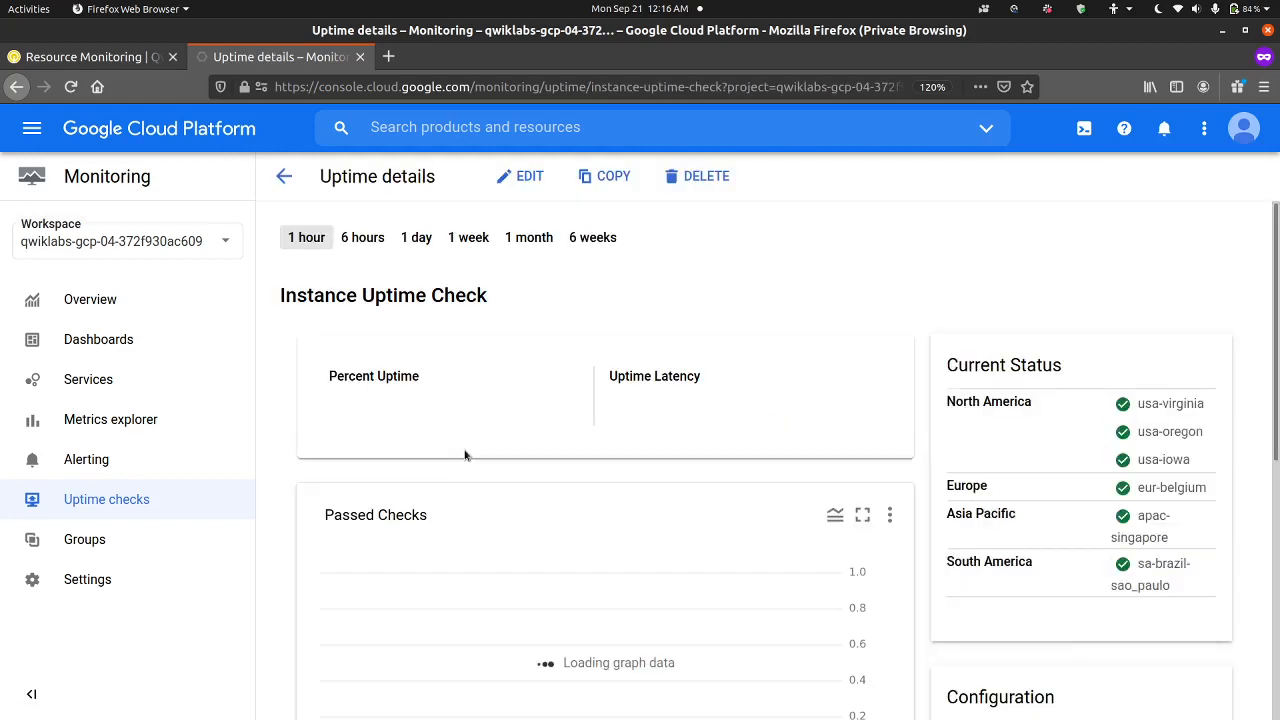
pyautogui.scroll(-1, 478, 511)
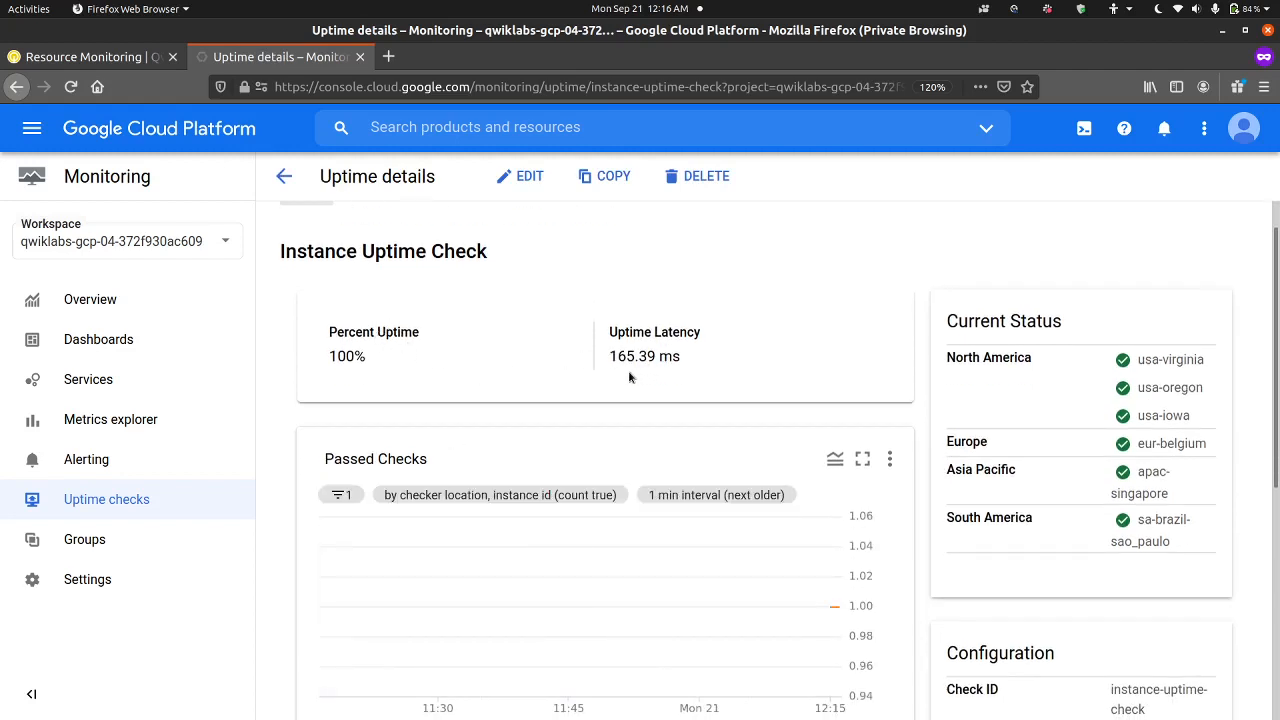
pyautogui.scroll(-3, 629, 376)
pyautogui.scroll(1, 629, 376)
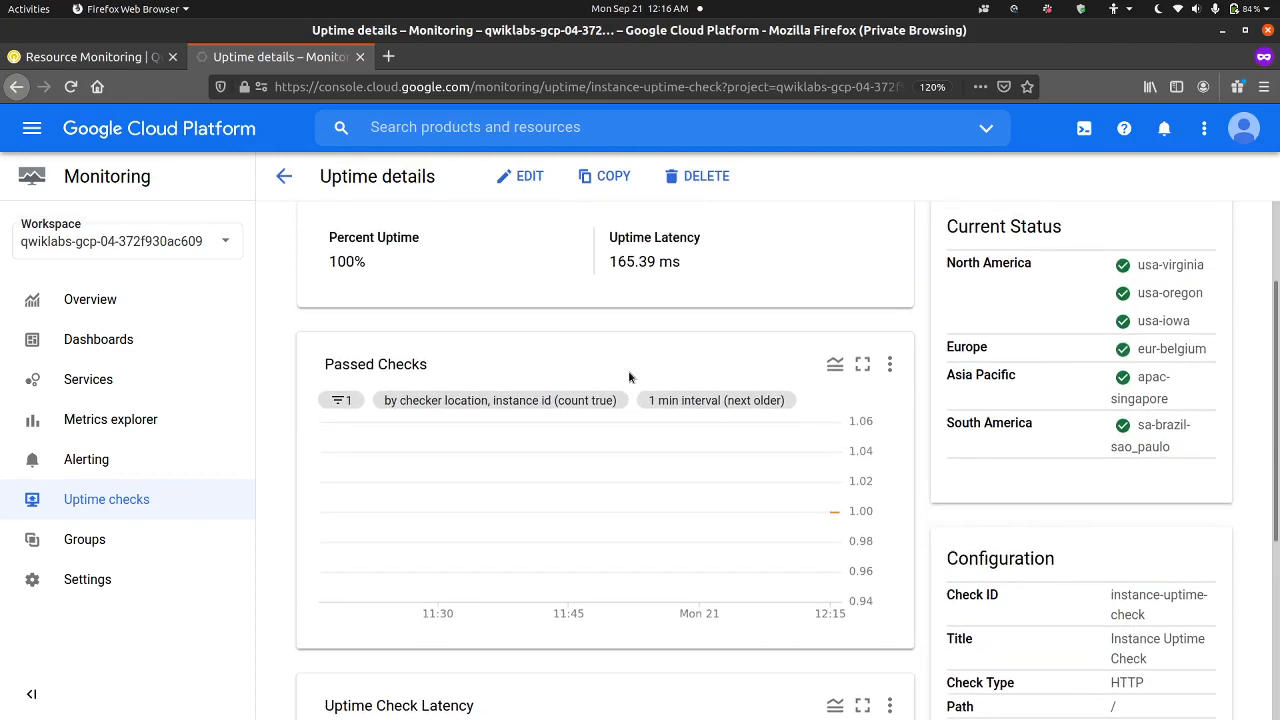
pyautogui.scroll(-3, 892, 368)
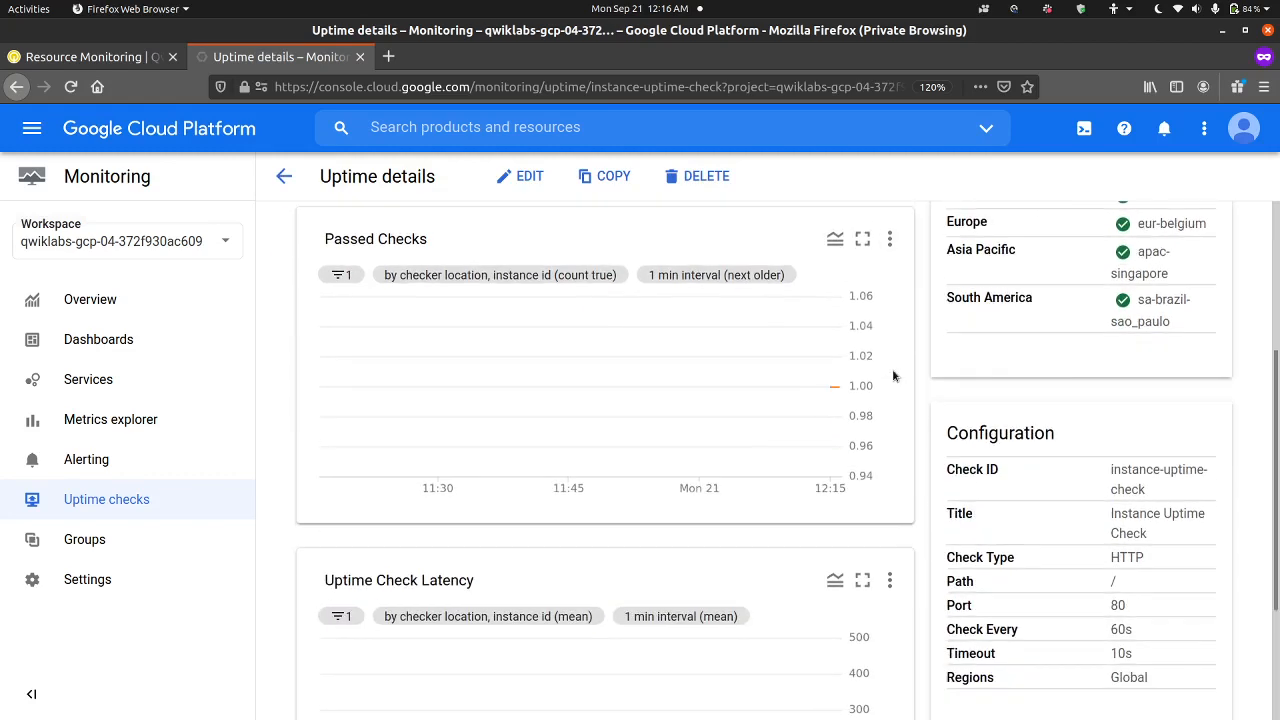
pyautogui.scroll(-3, 1002, 486)
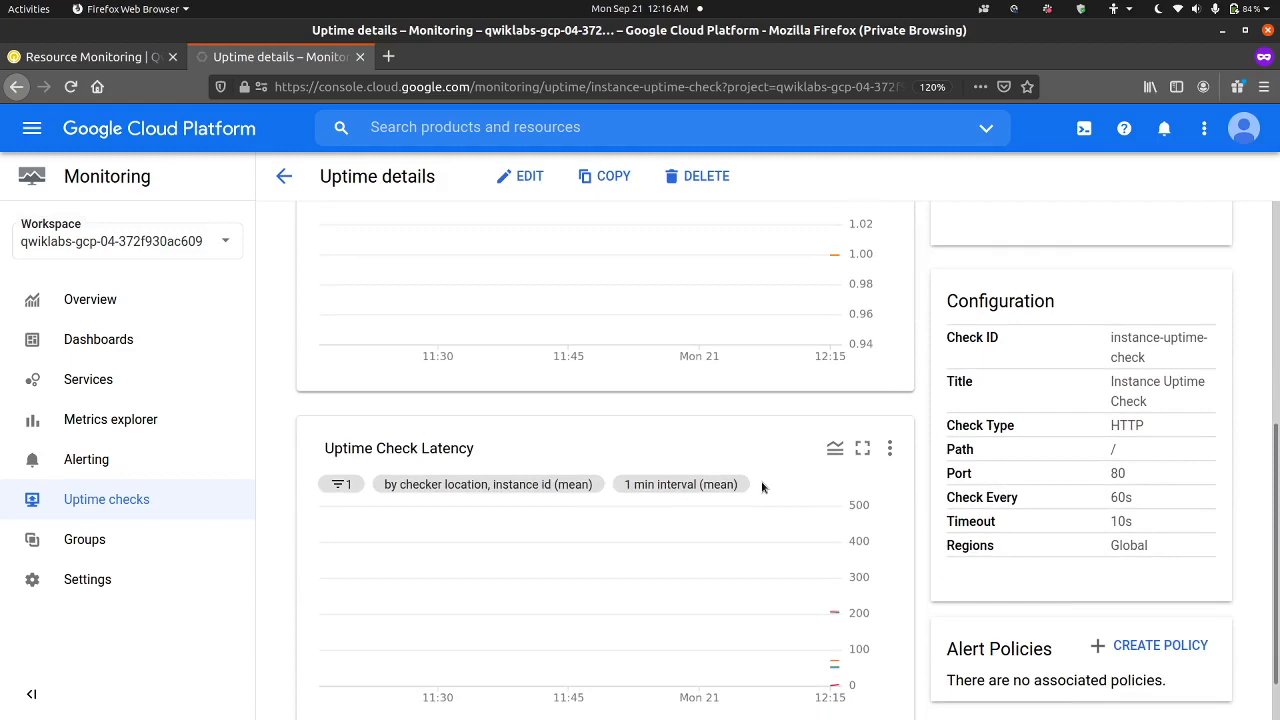
pyautogui.scroll(-1, 762, 470)
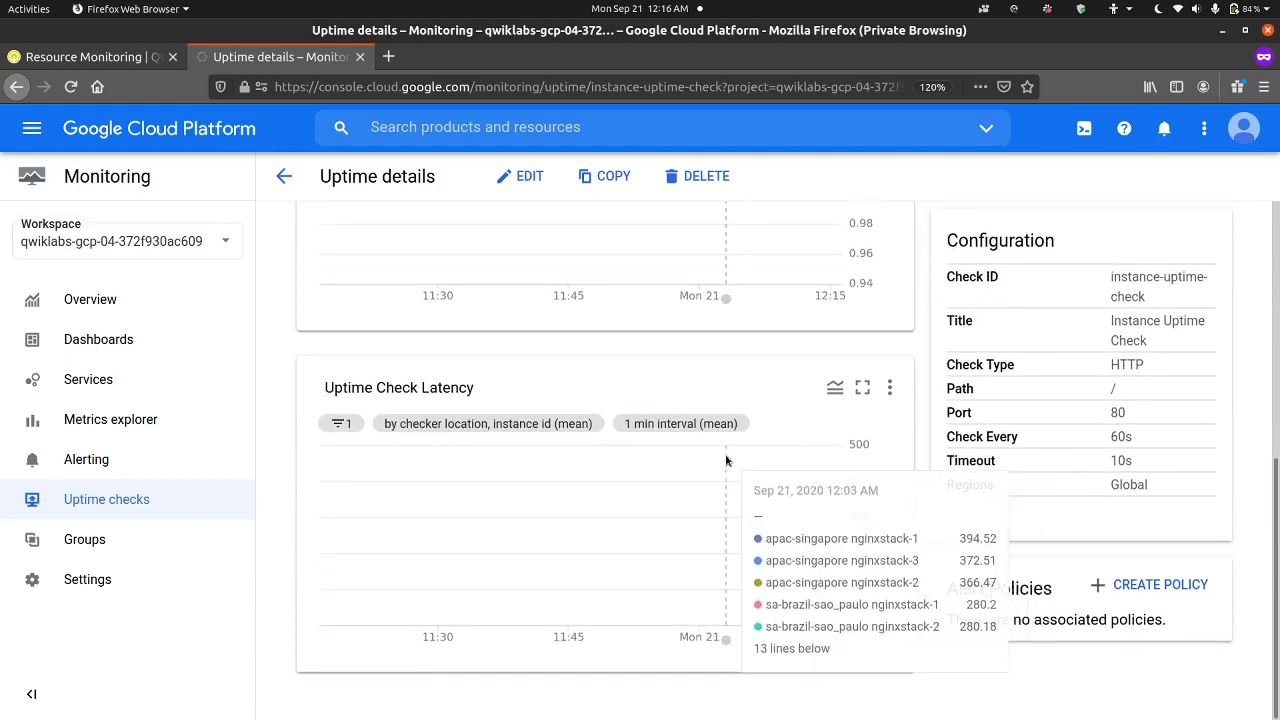
pyautogui.scroll(10, 728, 458)
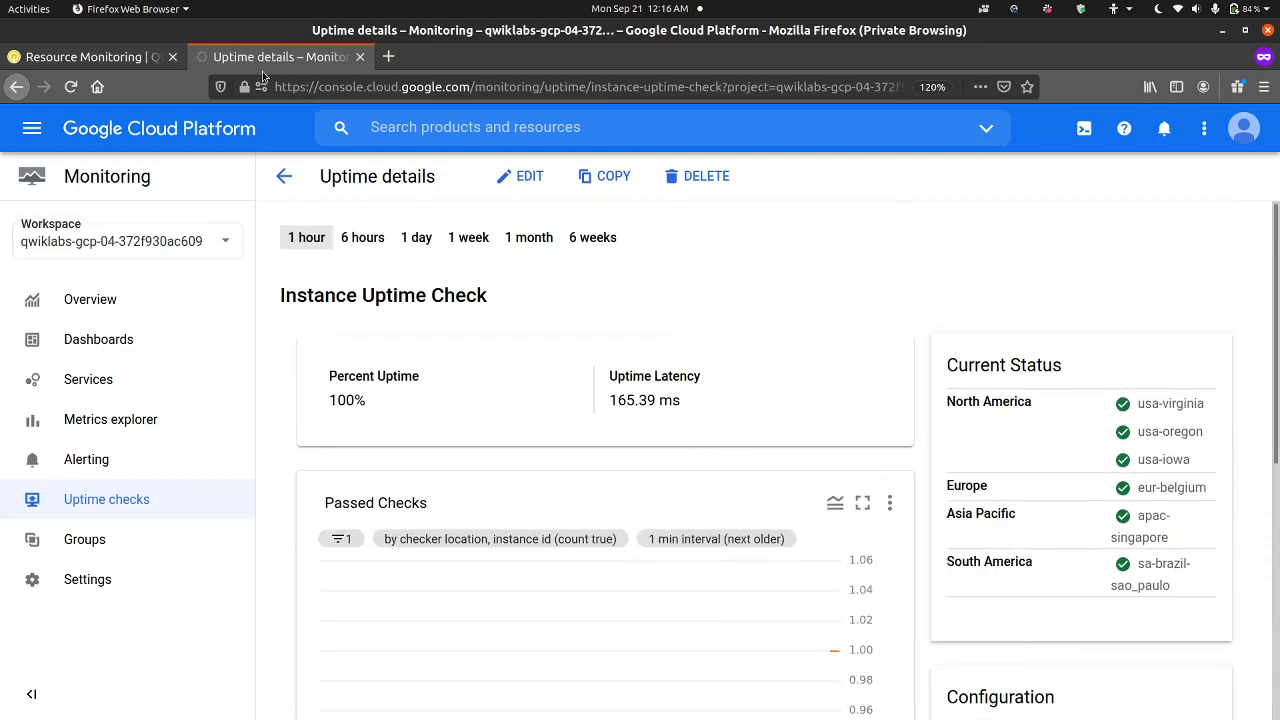
pyautogui.click(360, 57)
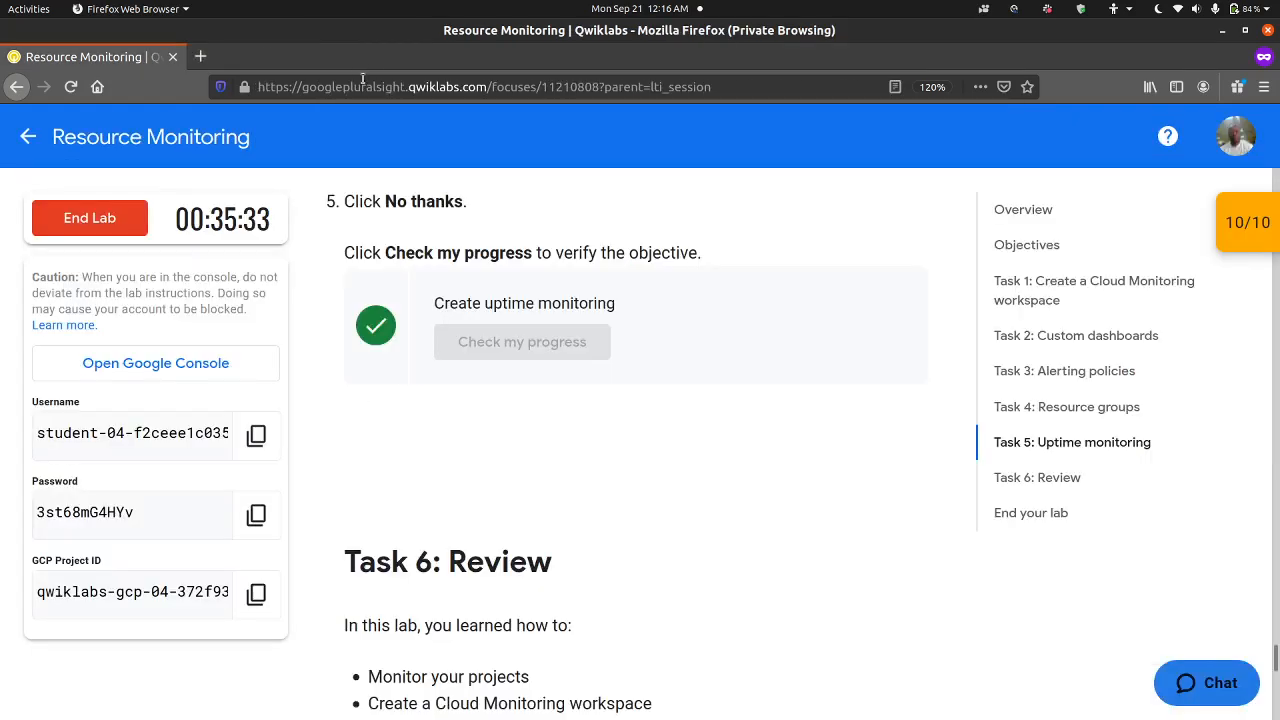
# Step: End the Resource Monitoring lab and submit a five-star satisfaction rating without a comment
pyautogui.click(97, 228)
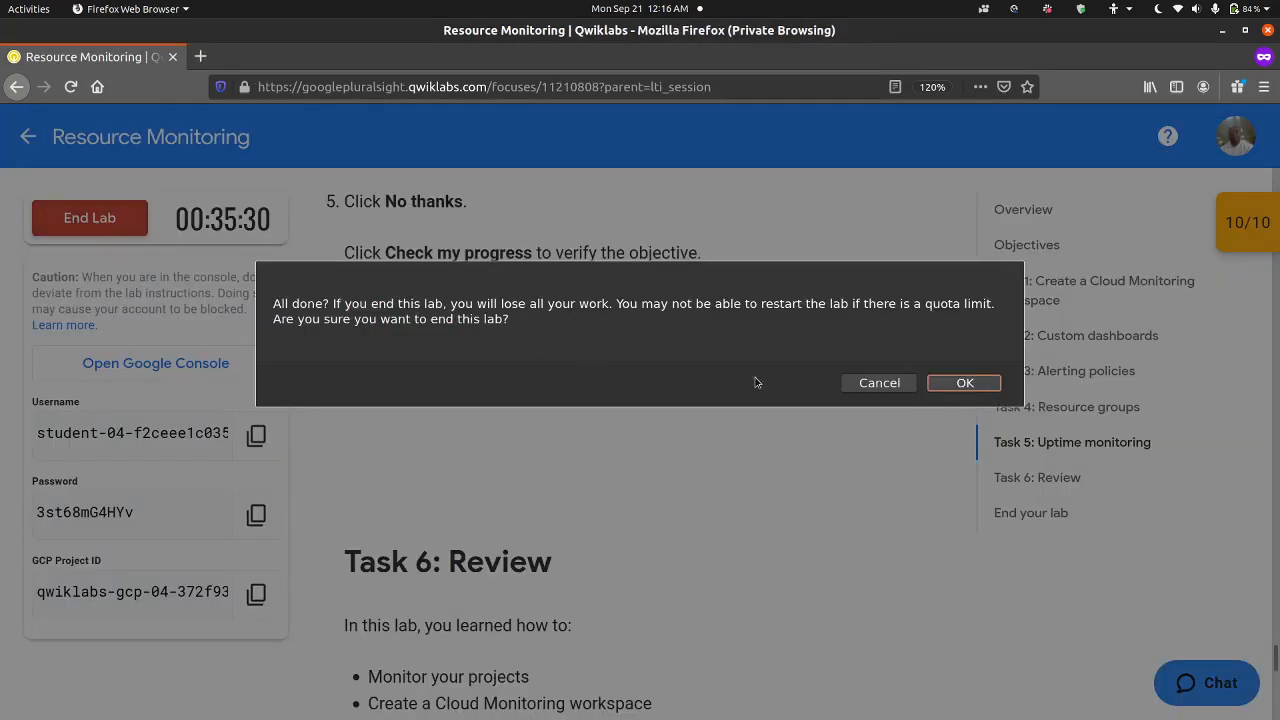
pyautogui.click(960, 392)
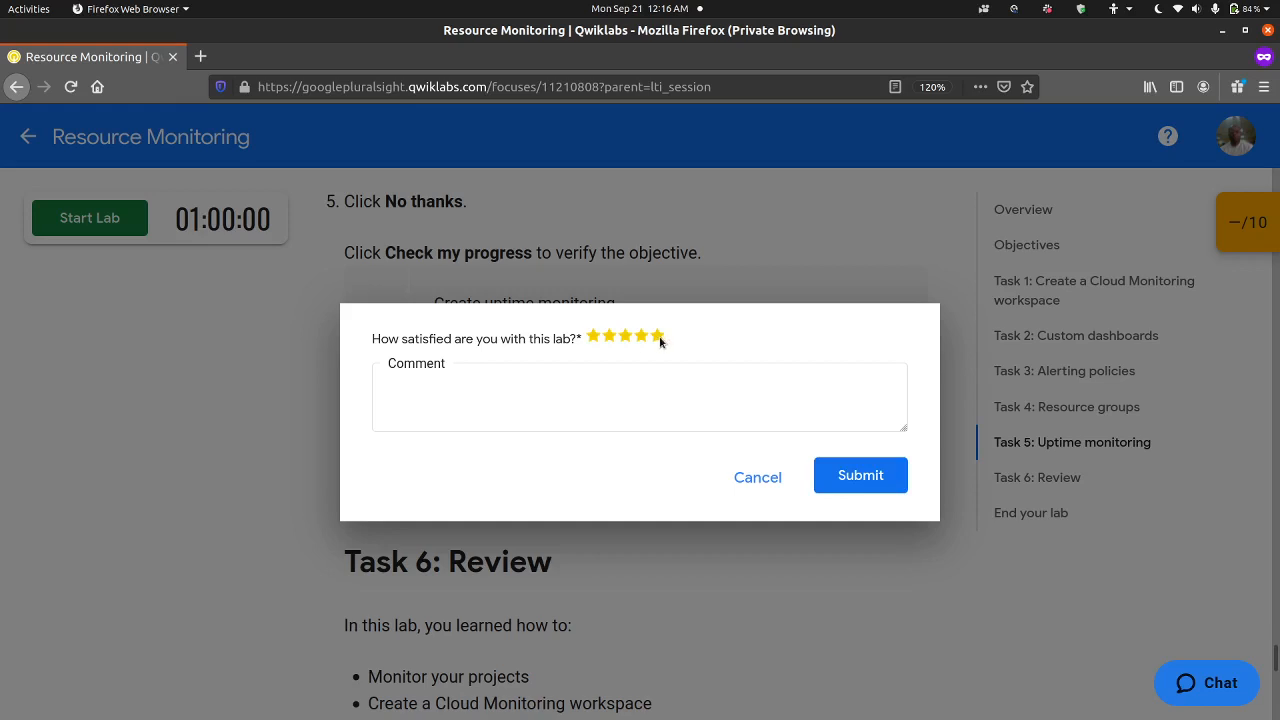
pyautogui.click(659, 337)
pyautogui.click(849, 486)
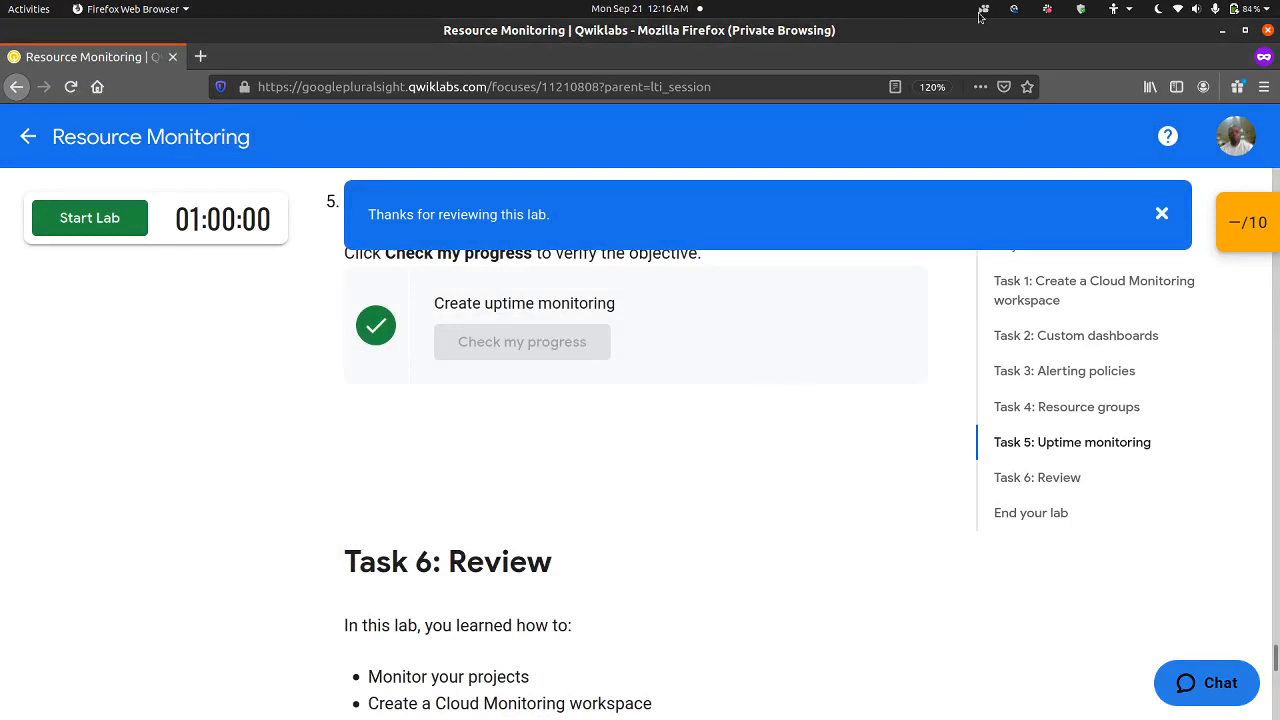
pyautogui.click(1014, 10)
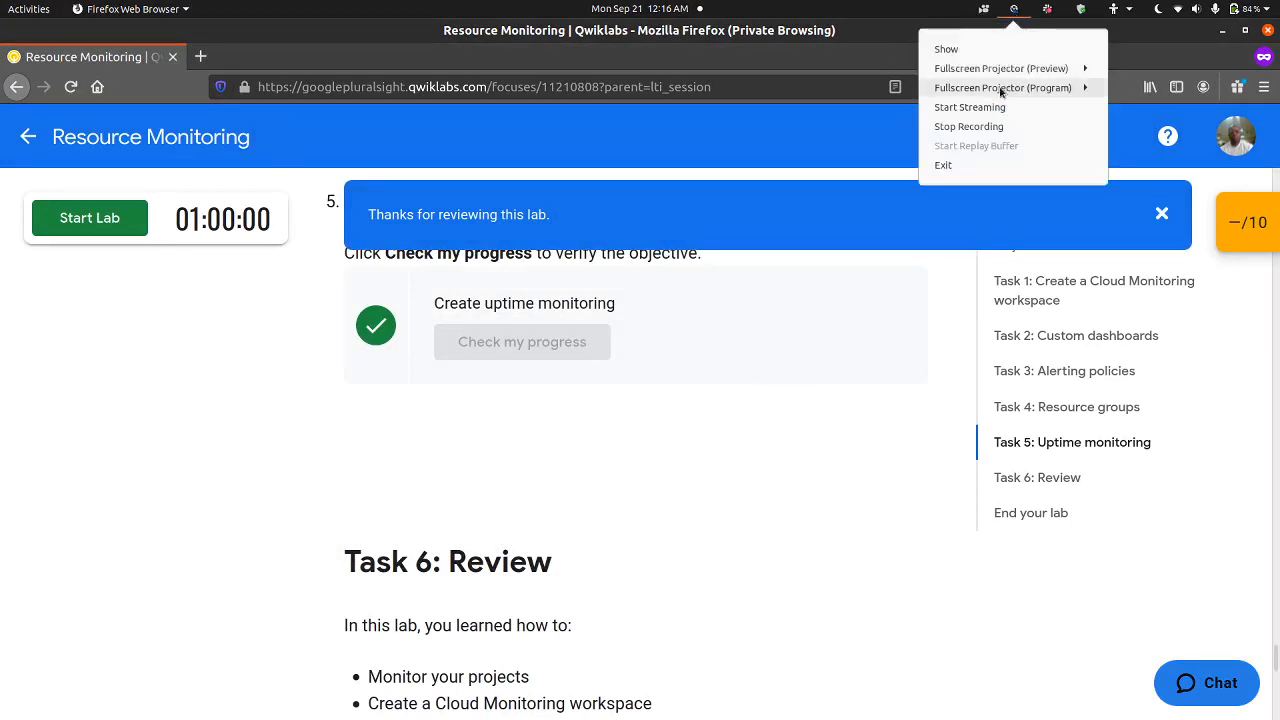